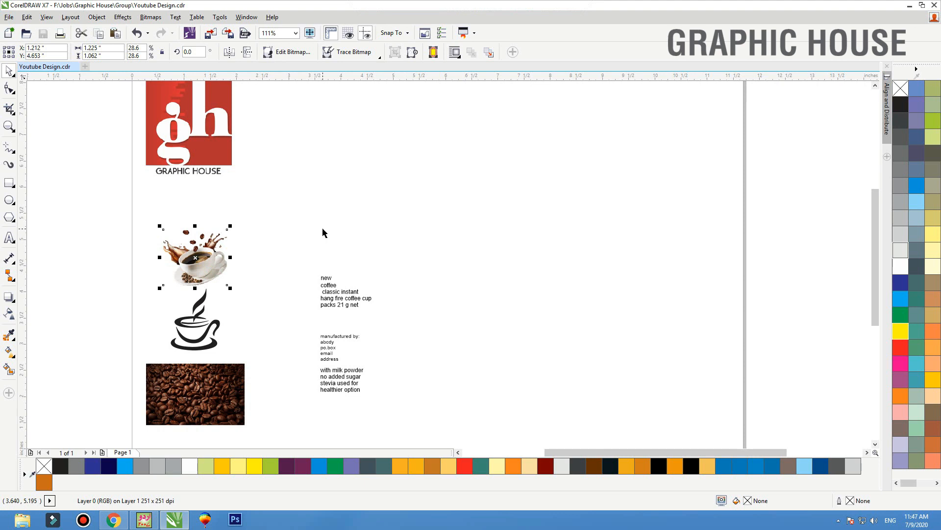
Move the four text blocks next to the coffee images and enlarge them proportionally
{"action": "left_click", "coordinate": [322, 230]}
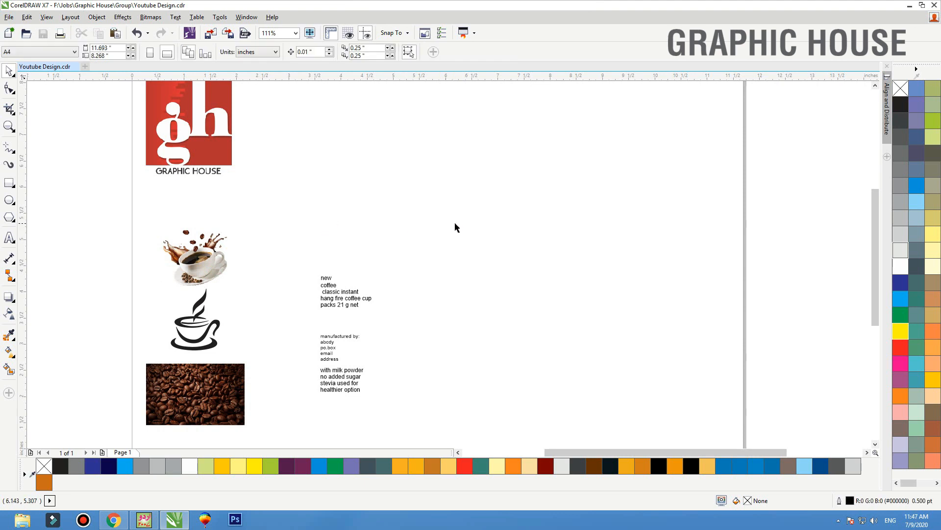
{"action": "left_click_drag", "start_coordinate": [458, 223], "coordinate": [286, 427]}
{"action": "left_click_drag", "start_coordinate": [343, 399], "coordinate": [281, 418]}
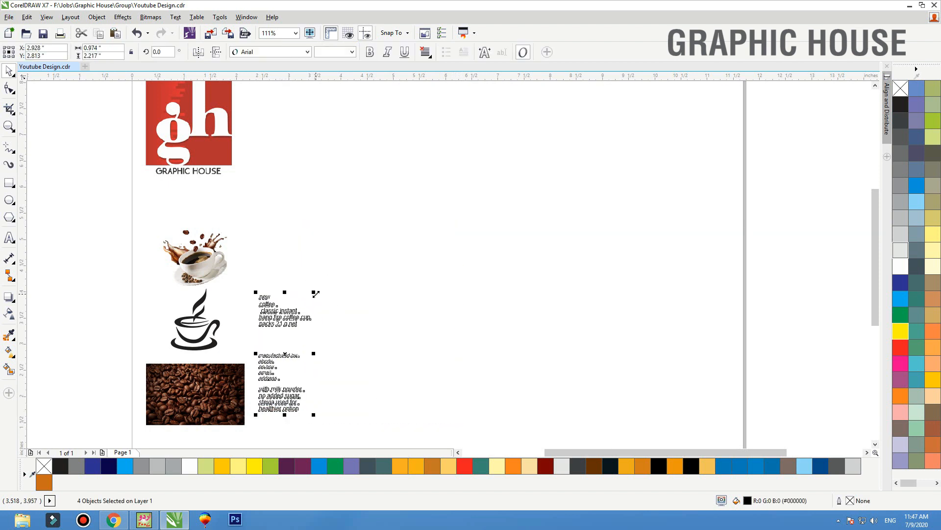
{"action": "left_click_drag", "start_coordinate": [316, 293], "coordinate": [348, 243]}
{"action": "left_click", "coordinate": [393, 237]}
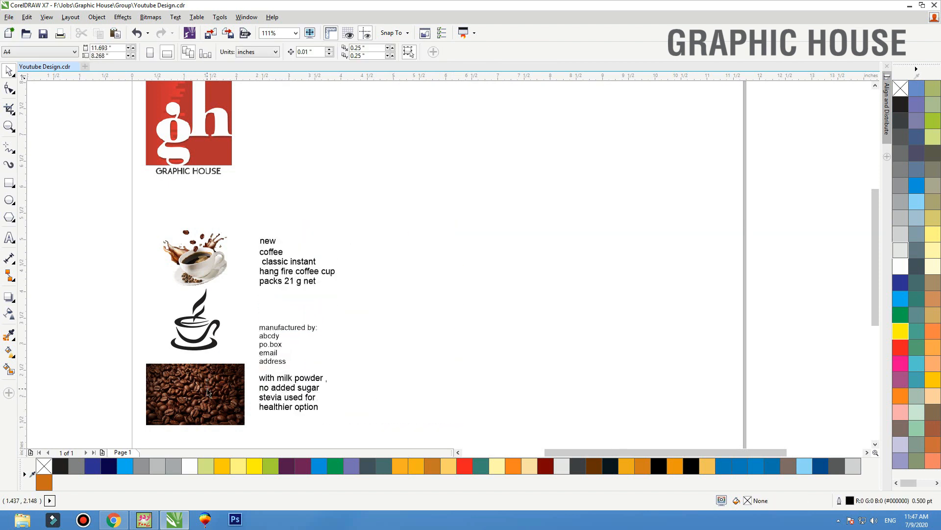
Reposition the coffee bean photo, the cup icon and the coffee splash image in the column beneath the logo
{"action": "left_click_drag", "start_coordinate": [208, 393], "coordinate": [208, 337]}
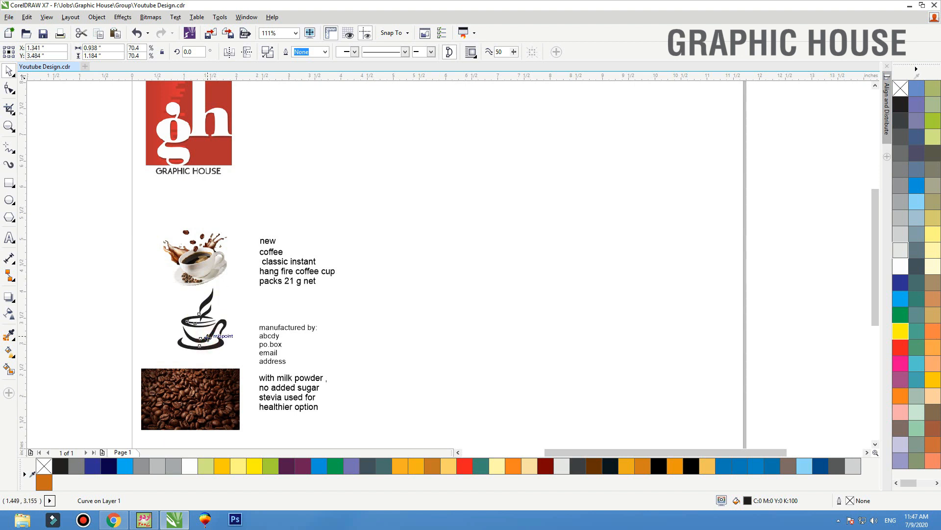
{"action": "left_click_drag", "start_coordinate": [205, 263], "coordinate": [184, 381]}
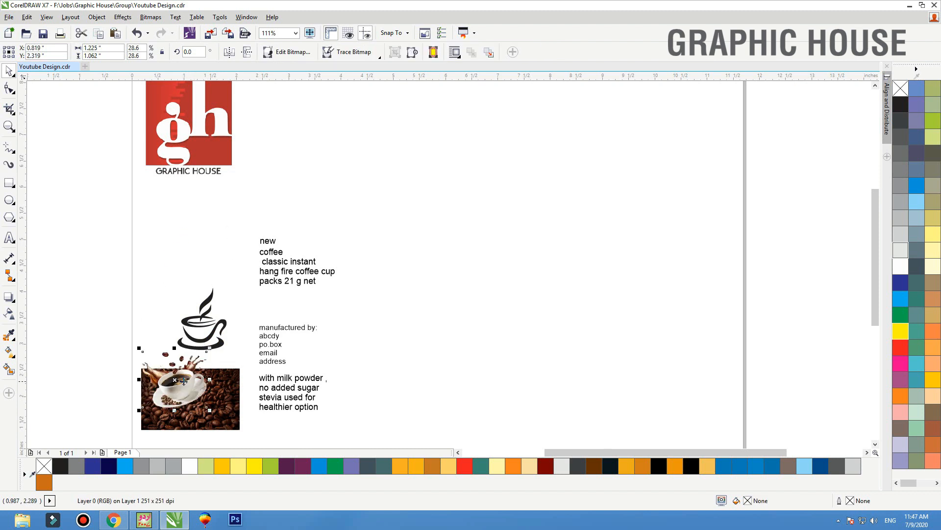
{"action": "left_click_drag", "start_coordinate": [179, 316], "coordinate": [196, 266]}
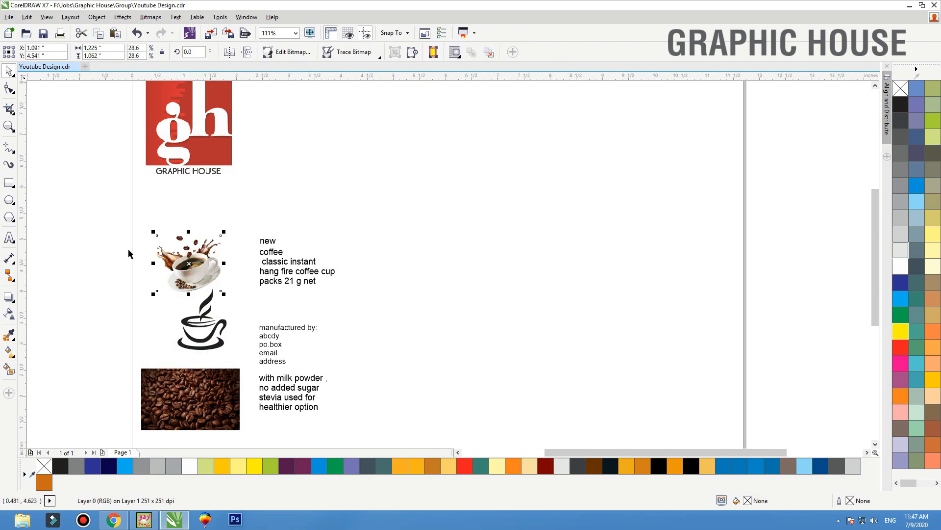
{"action": "left_click", "coordinate": [118, 240]}
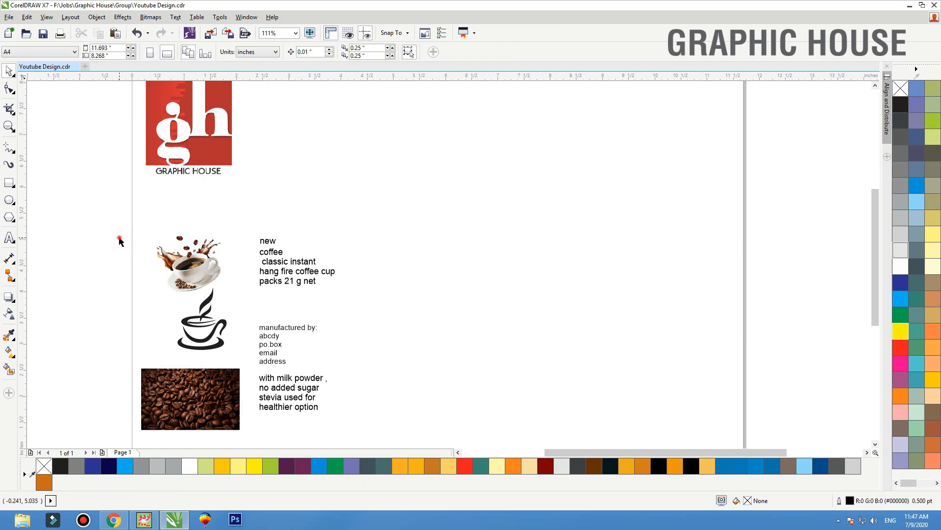
Draw a rectangle in the empty area beside the text blocks and size it 3.5 inches wide by 5.5 inches high
{"action": "scroll", "coordinate": [119, 241], "scroll_direction": "down", "scroll_amount": 3}
{"action": "key", "text": "z"}
{"action": "left_click_drag", "start_coordinate": [105, 171], "coordinate": [465, 352]}
{"action": "key", "text": "F6"}
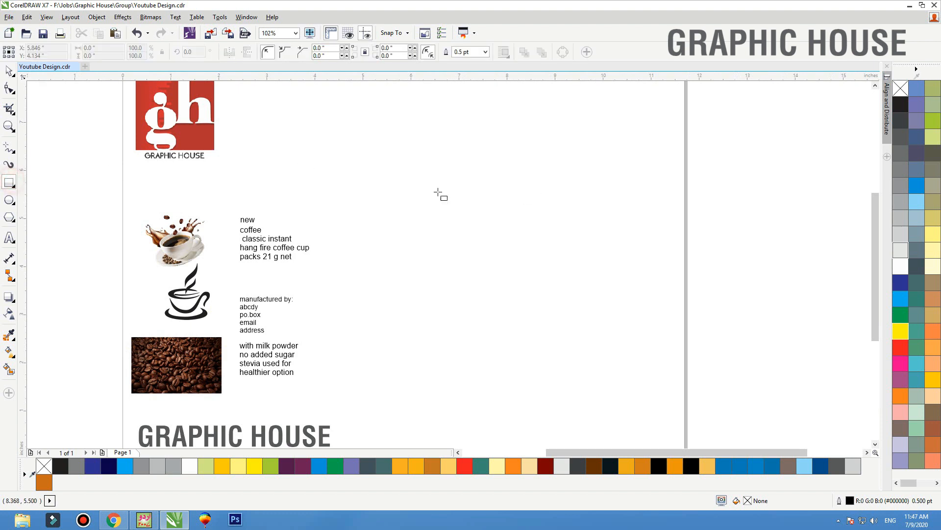
{"action": "mouse_move", "coordinate": [389, 182]}
{"action": "left_mouse_down"}
{"action": "mouse_move", "coordinate": [464, 267]}
{"action": "mouse_move", "coordinate": [518, 361]}
{"action": "left_mouse_up"}
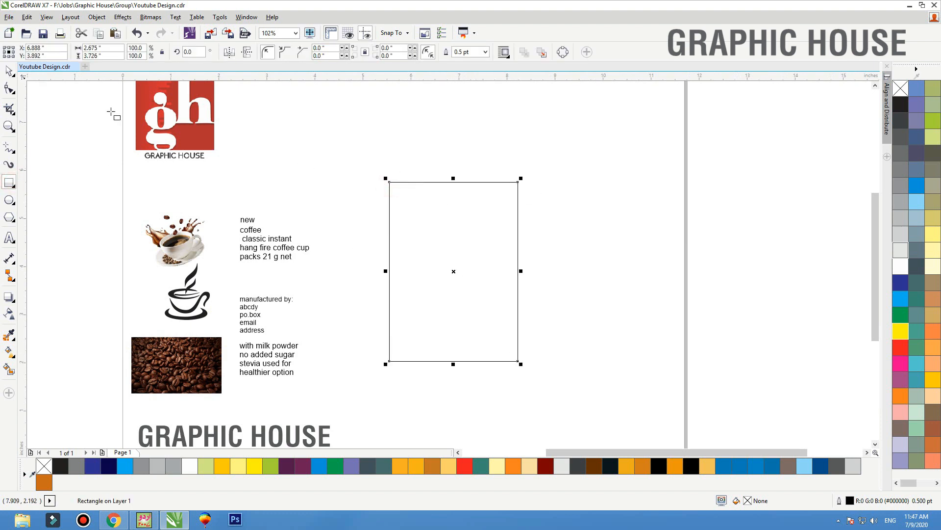
{"action": "left_click", "coordinate": [106, 47]}
{"action": "type", "text": "5.5"}
{"action": "key", "text": "Return"}
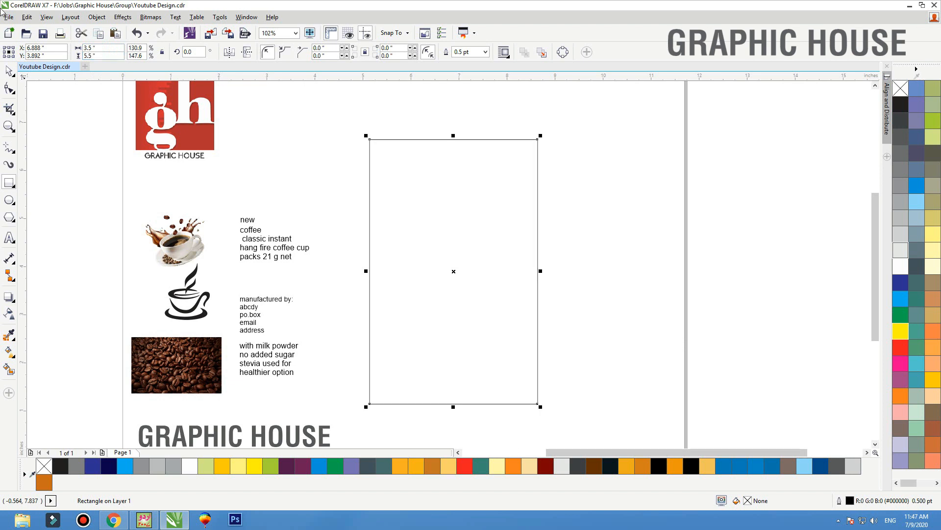
Create a mirrored copy of the rectangle on its right side and set the copy's width to 2 inches
{"action": "key", "text": "space"}
{"action": "right_click", "coordinate": [8, 71]}
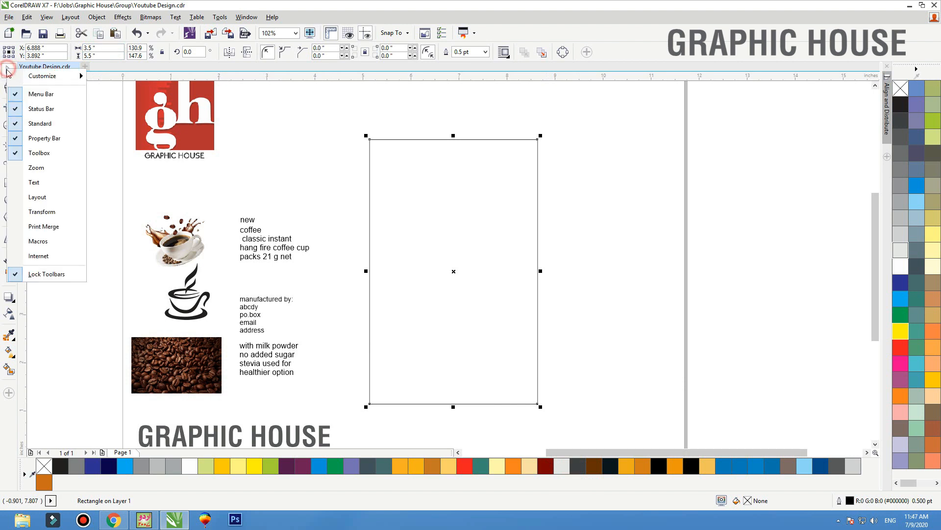
{"action": "left_click", "coordinate": [4, 70]}
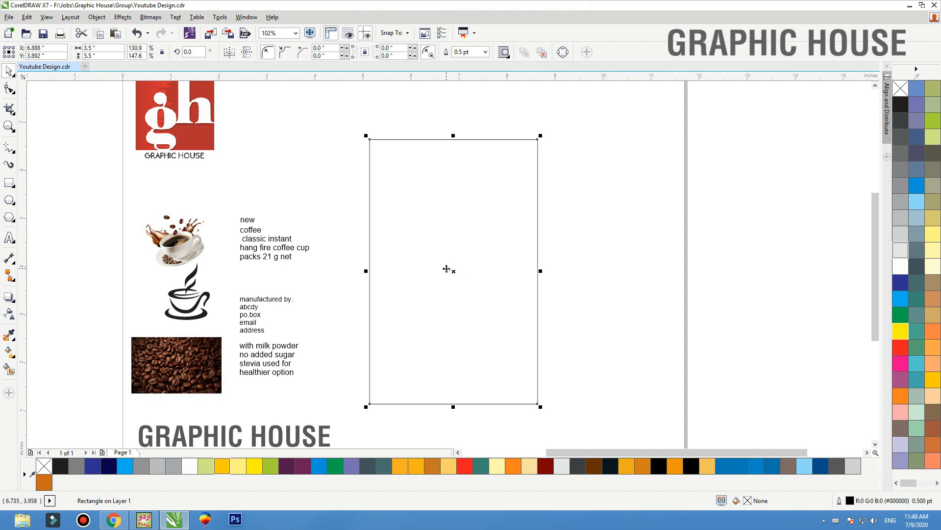
{"action": "left_click_drag", "start_coordinate": [366, 273], "coordinate": [633, 273]}
{"action": "right_click", "coordinate": [633, 273]}
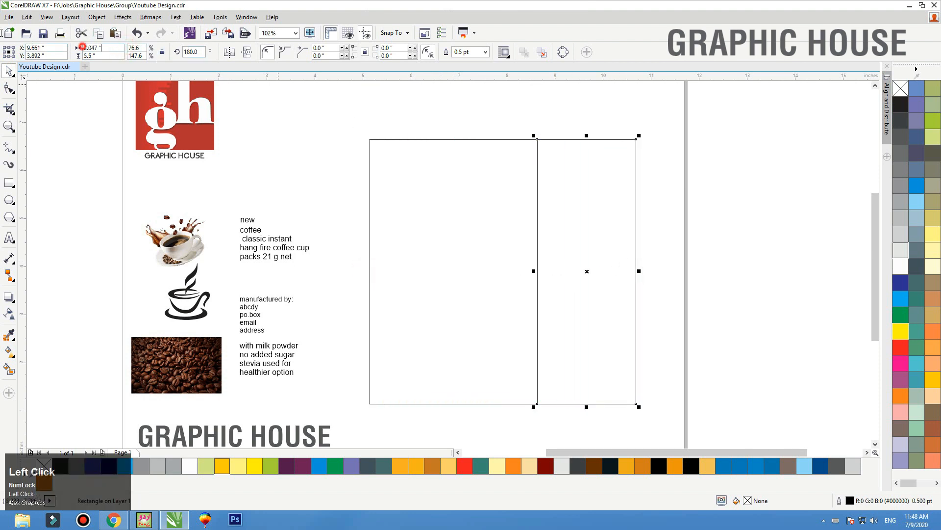
{"action": "left_click_drag", "start_coordinate": [1, 32], "coordinate": [3, 4]}
{"action": "type", "text": "2"}
{"action": "key", "text": "Return"}
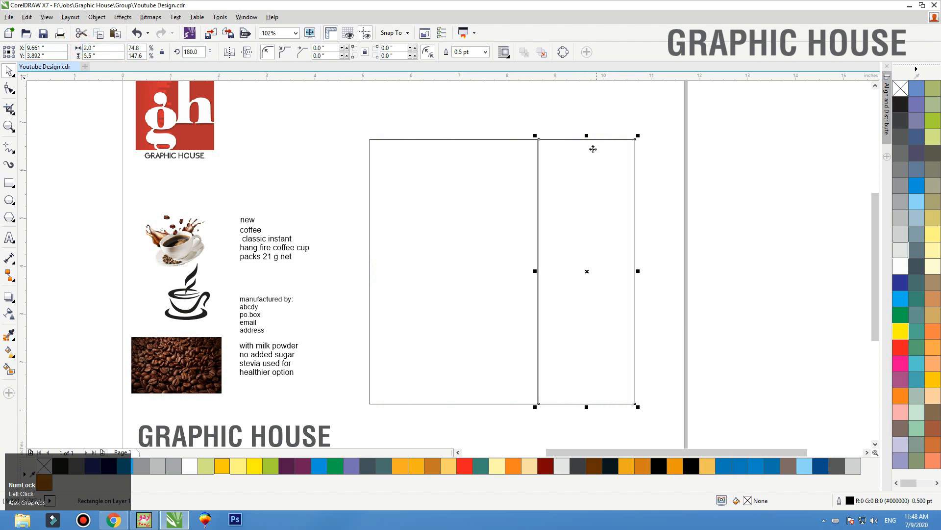
Fill the narrow rectangle lime green and place it flush against the wide one, which gets a cyan fill
{"action": "left_click_drag", "start_coordinate": [933, 120], "coordinate": [625, 155]}
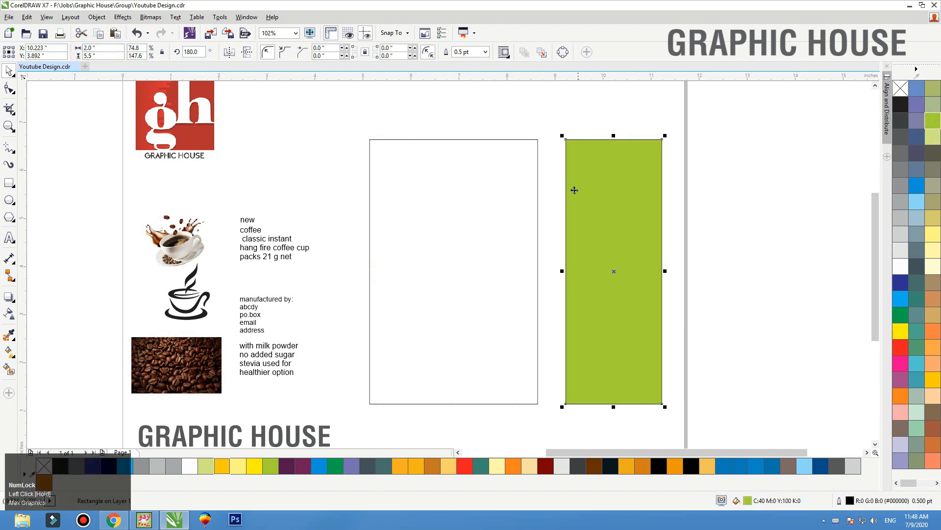
{"action": "left_click_drag", "start_coordinate": [568, 202], "coordinate": [540, 206]}
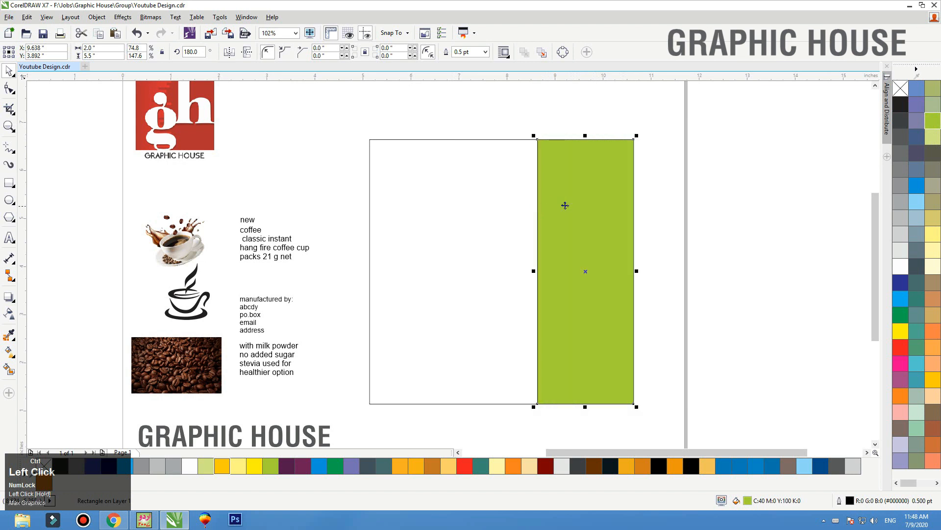
{"action": "left_click", "coordinate": [529, 140]}
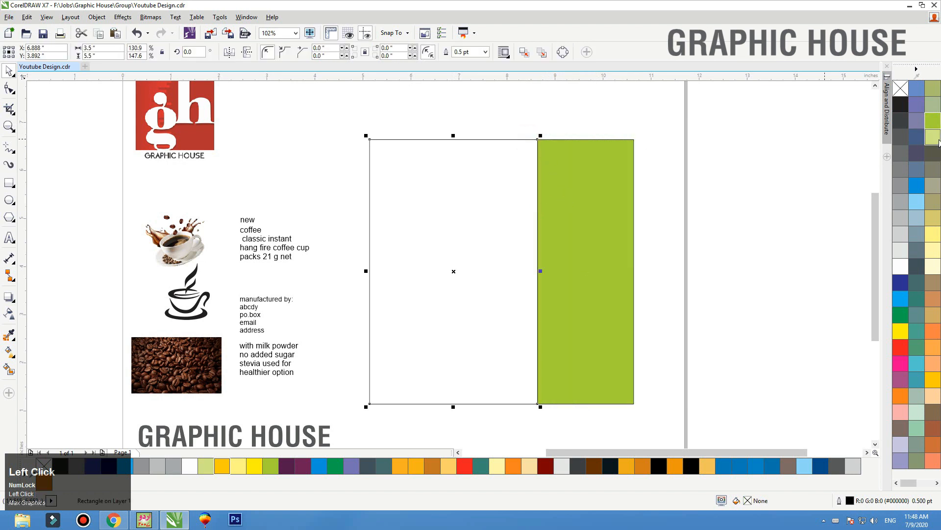
{"action": "left_click", "coordinate": [905, 298]}
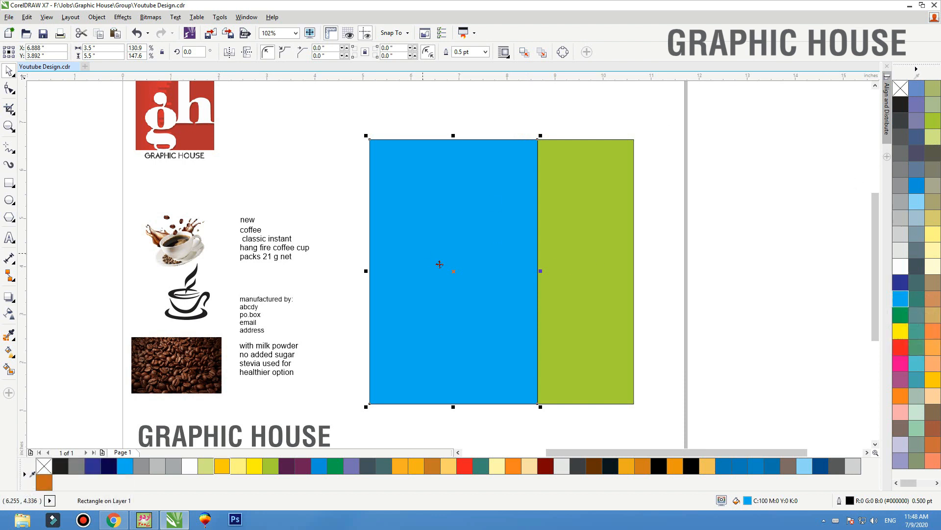
Duplicate the cyan and green panel pair flush to the right of the originals, making a row of four panels
{"action": "left_click", "coordinate": [599, 232], "text": "shift"}
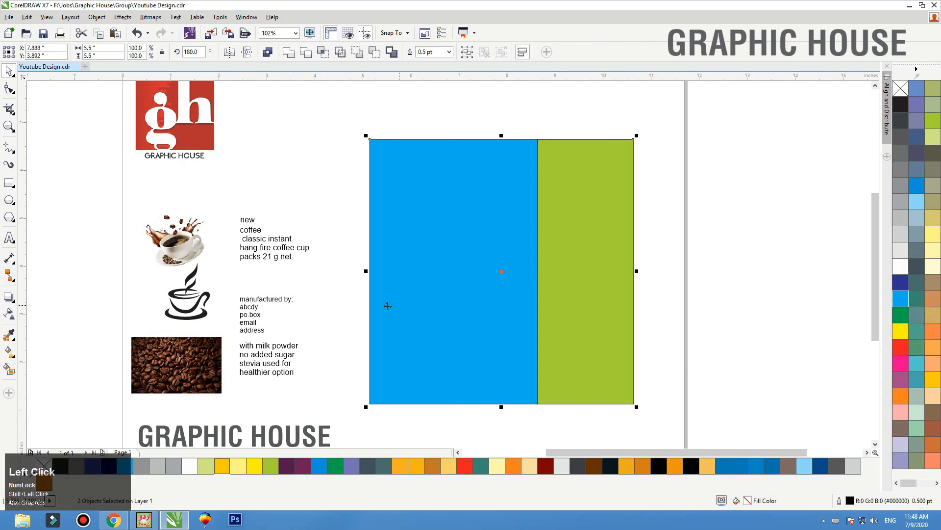
{"action": "left_click_drag", "start_coordinate": [369, 310], "coordinate": [634, 282]}
{"action": "left_click", "coordinate": [433, 210]}
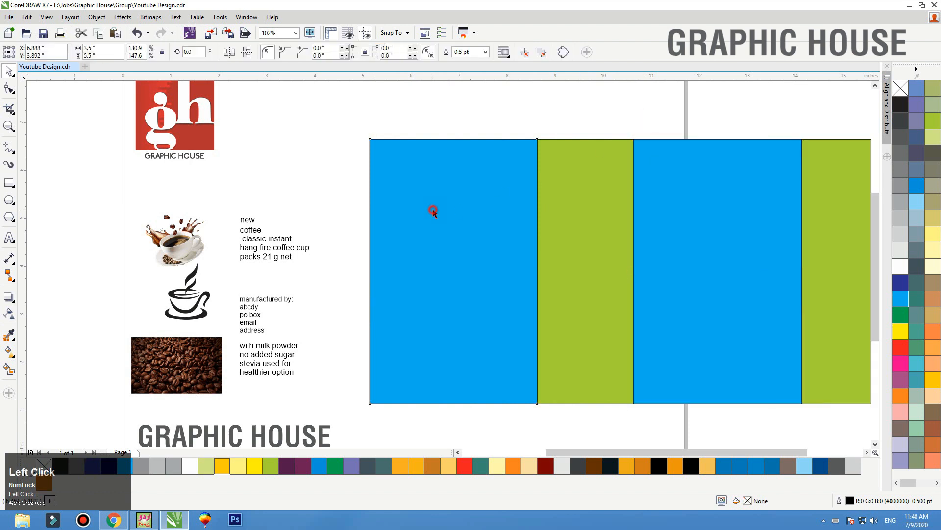
{"action": "left_click", "coordinate": [669, 209]}
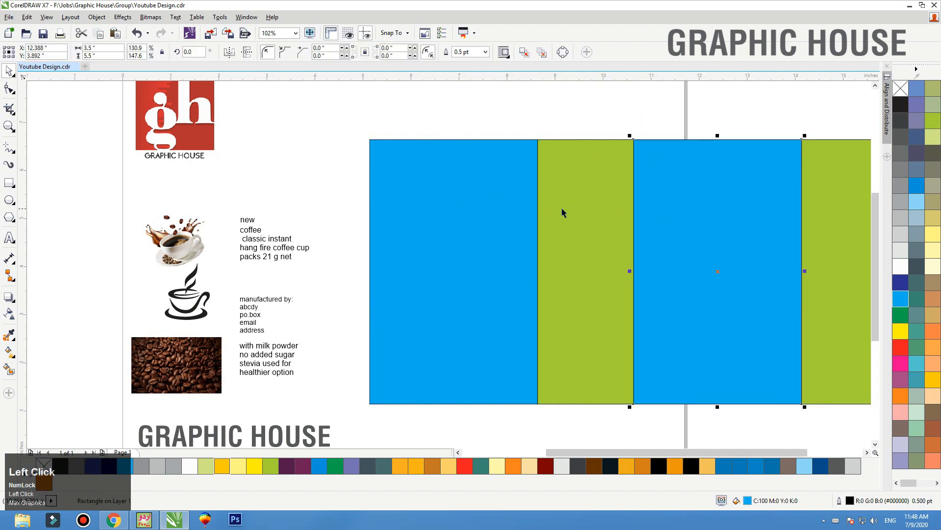
{"action": "left_click", "coordinate": [817, 204]}
{"action": "left_click", "coordinate": [774, 122]}
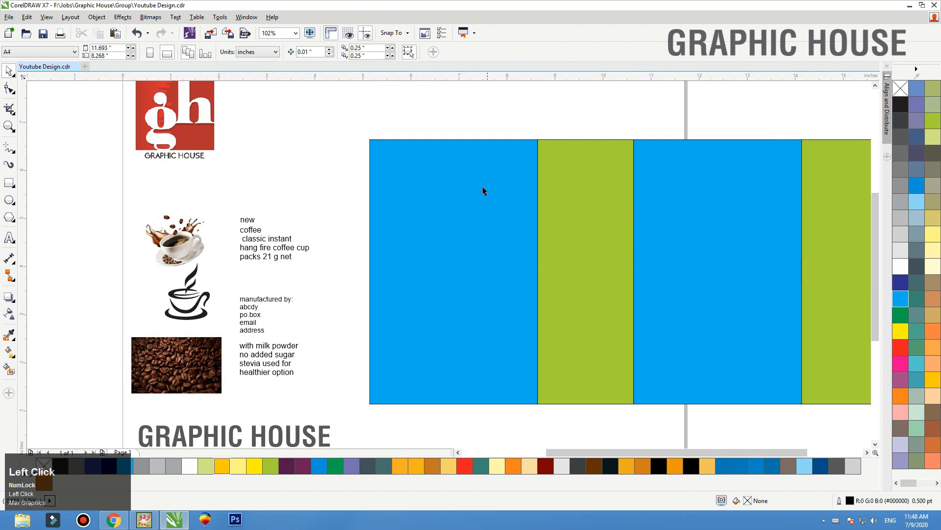
Create a mirrored copy of the second cyan panel below it as a flap and set its height to 2 inches
{"action": "key", "text": "F3"}
{"action": "key", "text": "F2"}
{"action": "left_click_drag", "start_coordinate": [410, 128], "coordinate": [747, 342]}
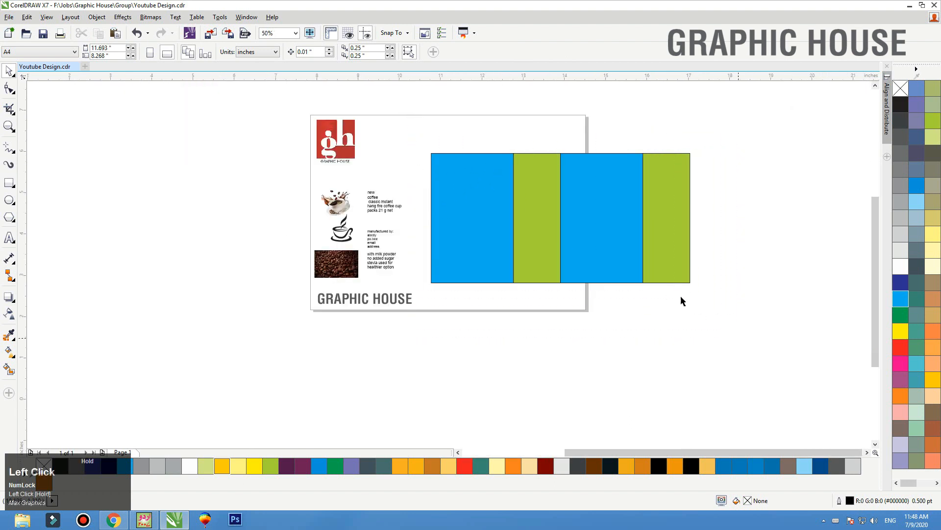
{"action": "left_click", "coordinate": [508, 223]}
{"action": "left_click_drag", "start_coordinate": [498, 120], "coordinate": [497, 434]}
{"action": "right_click", "coordinate": [497, 434]}
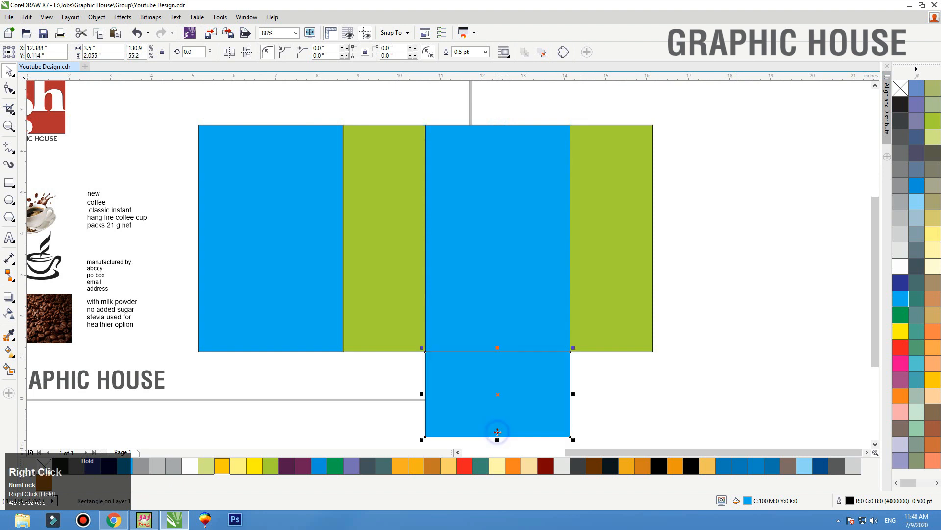
{"action": "left_click", "coordinate": [107, 55]}
{"action": "type", "text": "2"}
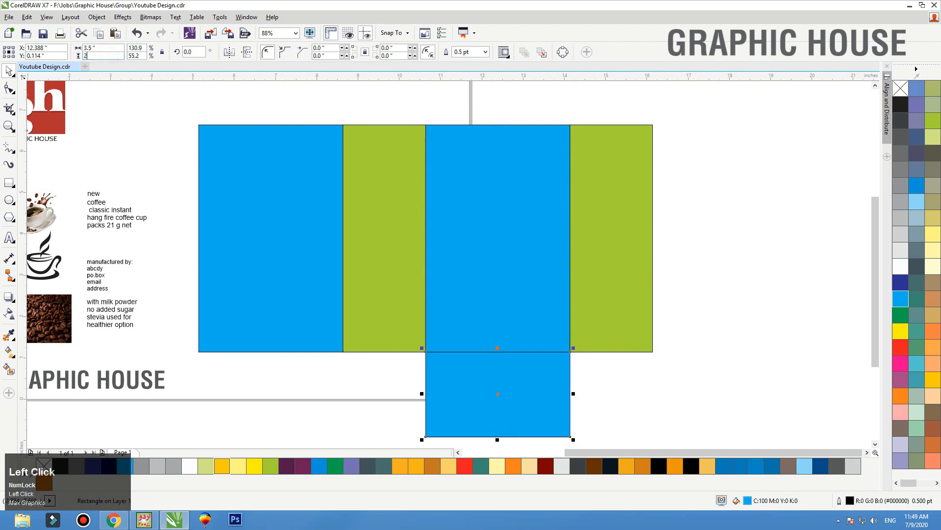
{"action": "key", "text": "Return"}
Align the 2-inch flap flush with the bottom edge of the second cyan panel
{"action": "scroll", "coordinate": [522, 254], "scroll_direction": "down", "scroll_amount": 2}
{"action": "key", "text": "F2"}
{"action": "left_click_drag", "start_coordinate": [608, 259], "coordinate": [361, 390]}
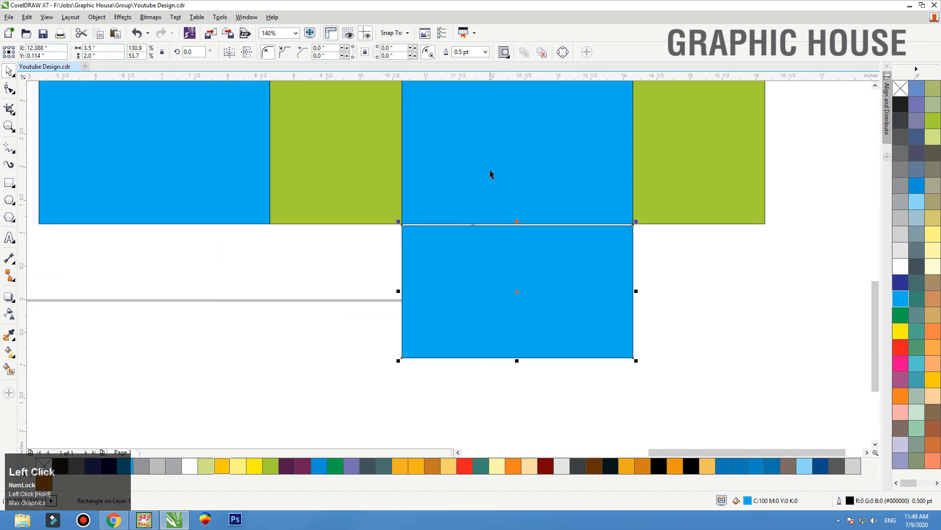
{"action": "left_click", "coordinate": [490, 158], "text": "shift"}
{"action": "left_click", "coordinate": [723, 283]}
{"action": "left_click", "coordinate": [567, 281]}
{"action": "left_click_drag", "start_coordinate": [534, 272], "coordinate": [534, 291]}
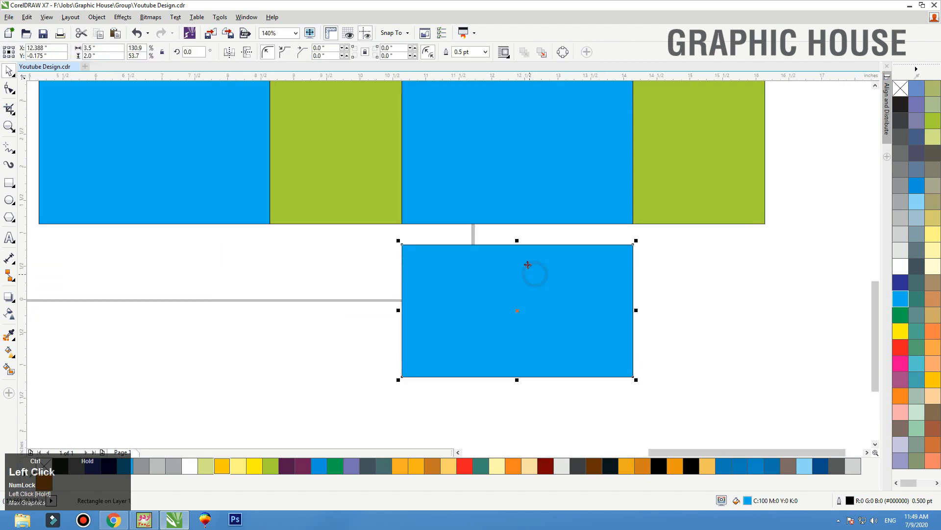
Create a mirrored copy of the flap below it as a tuck strip and set its height to 0.3 inches
{"action": "left_click_drag", "start_coordinate": [528, 244], "coordinate": [519, 375]}
{"action": "right_click", "coordinate": [518, 375]}
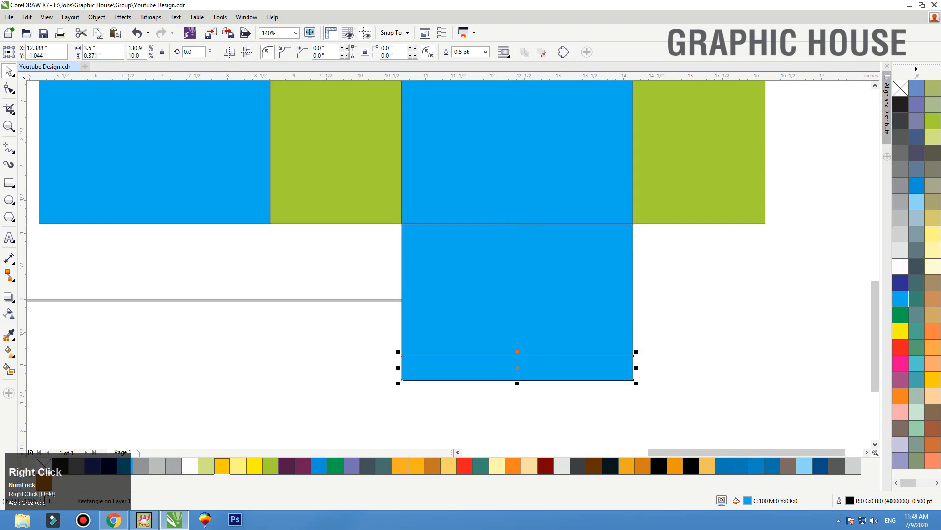
{"action": "double_click", "coordinate": [115, 56]}
{"action": "type", "text": "0.3"}
{"action": "key", "text": "Return"}
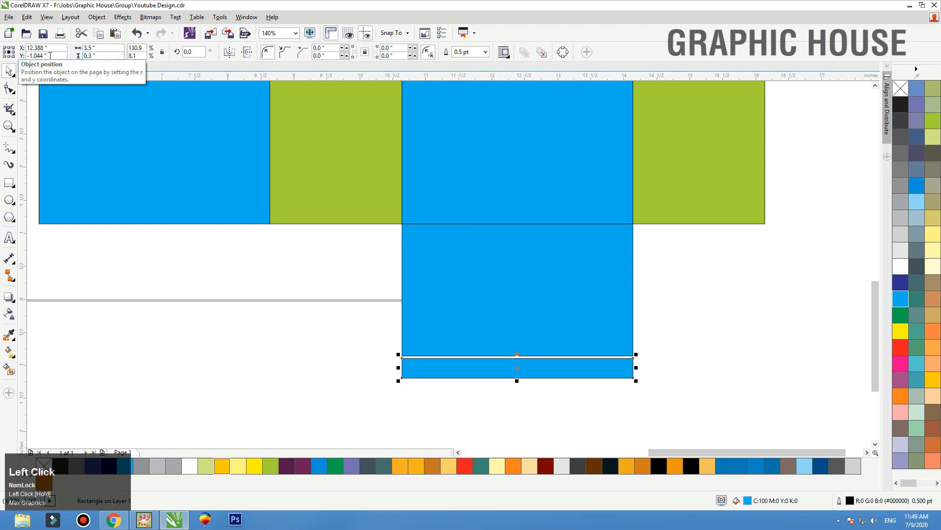
Move the tuck strip up so it sits flush against the flap's bottom edge
{"action": "key", "text": "z"}
{"action": "left_click_drag", "start_coordinate": [304, 321], "coordinate": [701, 429]}
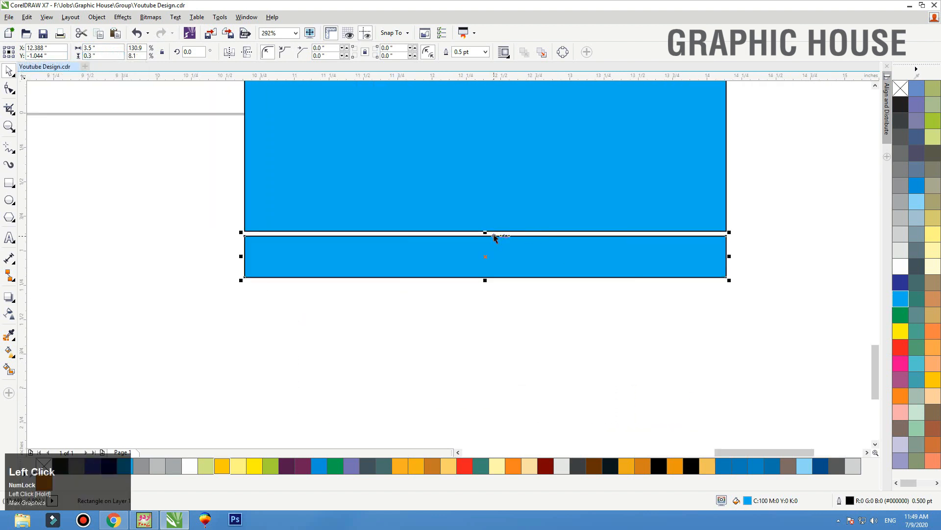
{"action": "left_click_drag", "start_coordinate": [493, 238], "coordinate": [490, 235]}
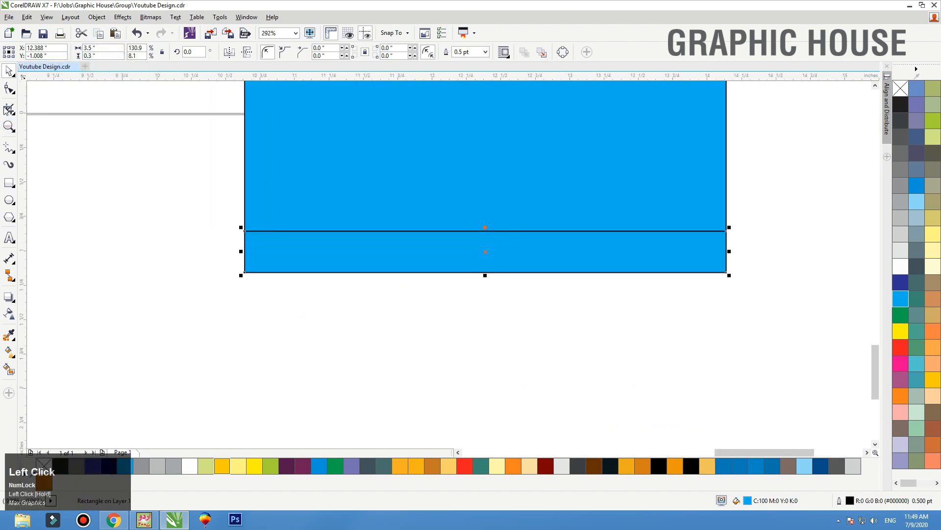
Round the two bottom corners of the tuck strip to a 0.15-inch radius
{"action": "left_click", "coordinate": [9, 89]}
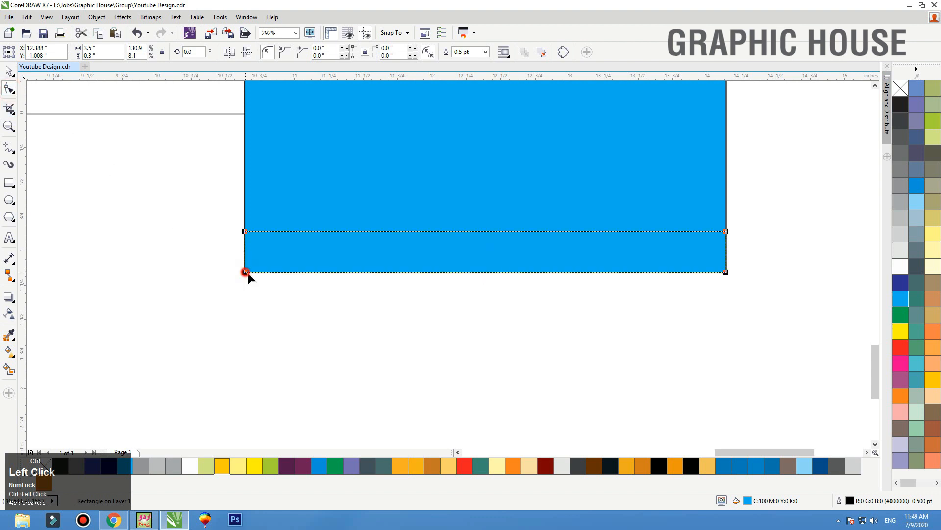
{"action": "left_click_drag", "start_coordinate": [248, 273], "coordinate": [309, 280]}
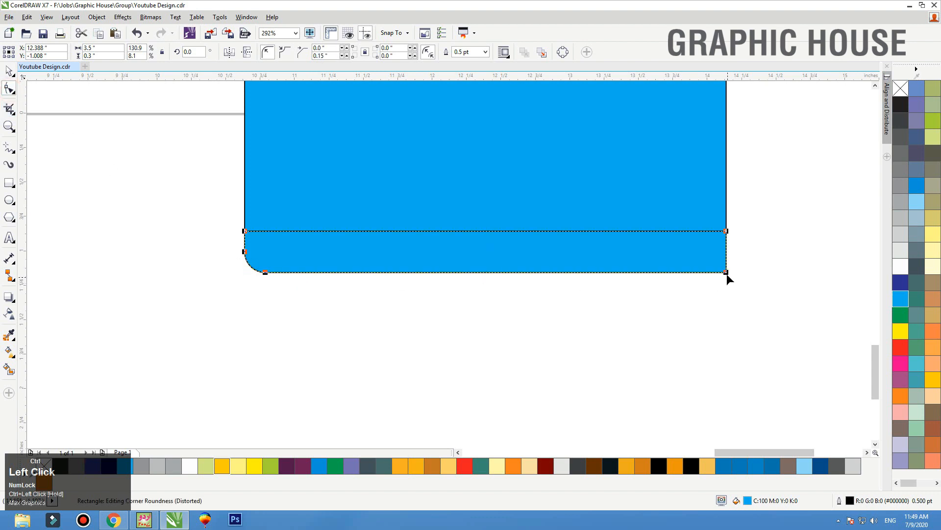
{"action": "left_click_drag", "start_coordinate": [727, 273], "coordinate": [615, 275]}
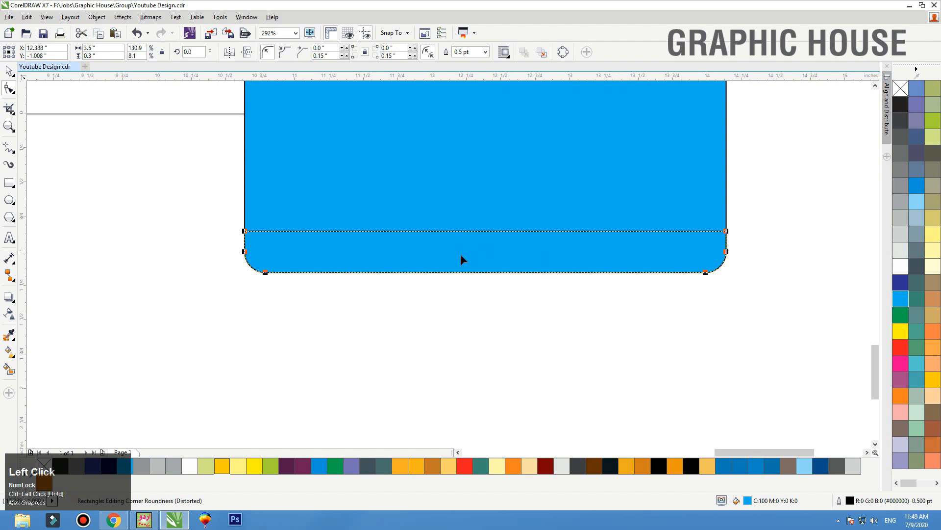
{"action": "key", "text": "space"}
{"action": "left_click", "coordinate": [665, 346]}
{"action": "key", "text": "F3"}
{"action": "key", "text": "F3"}
{"action": "key", "text": "F3"}
{"action": "key", "text": "F2"}
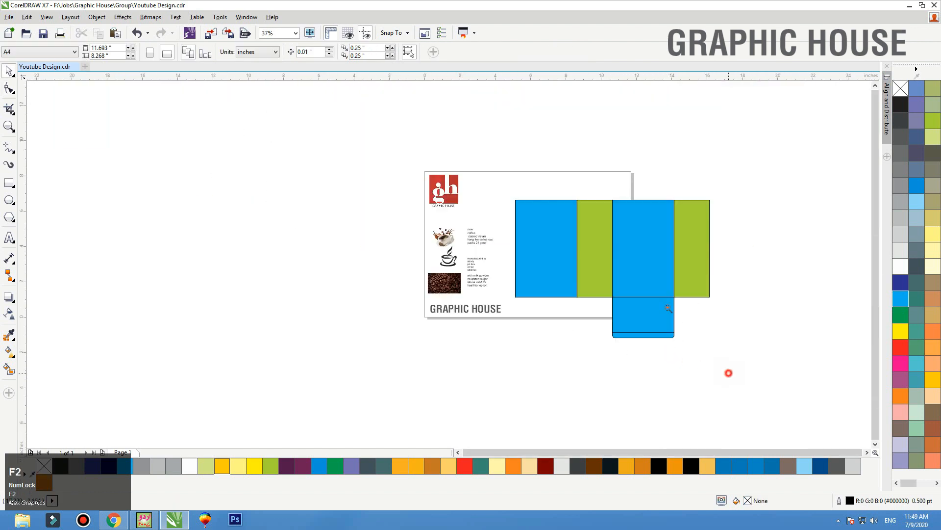
Copy the bottom flap with its tuck strip, flip it vertically, and attach it to the top edge of the first cyan panel
{"action": "left_click_drag", "start_coordinate": [729, 372], "coordinate": [423, 168]}
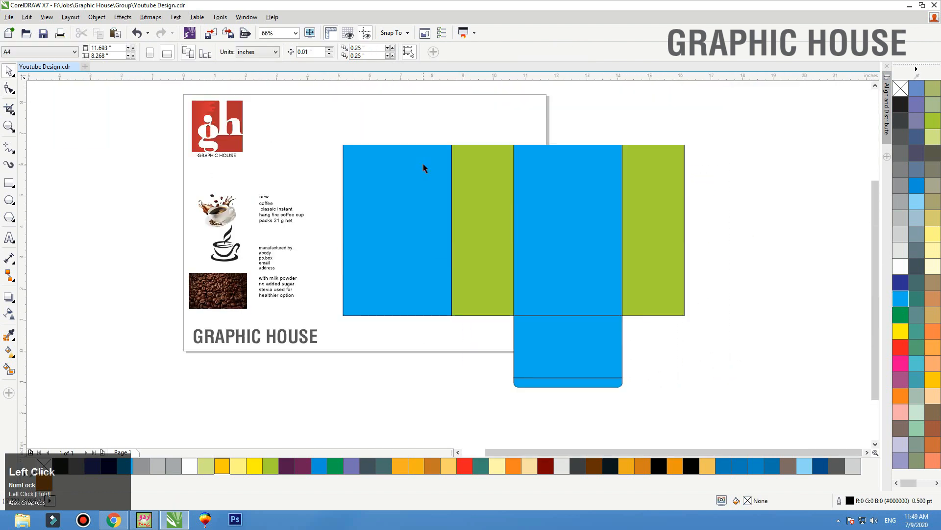
{"action": "left_click_drag", "start_coordinate": [648, 410], "coordinate": [363, 123]}
{"action": "left_click", "coordinate": [248, 54]}
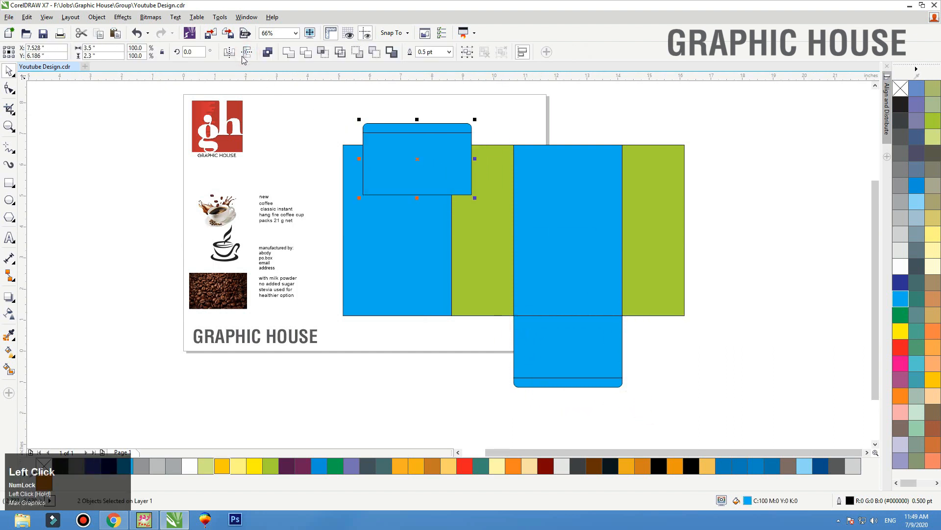
{"action": "left_click_drag", "start_coordinate": [363, 196], "coordinate": [342, 148]}
{"action": "left_click", "coordinate": [427, 317]}
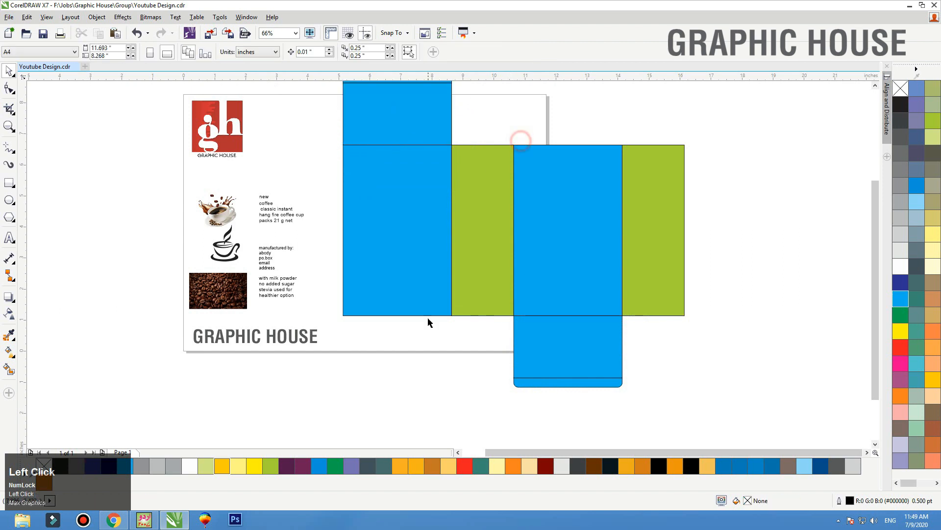
{"action": "key", "text": "F4"}
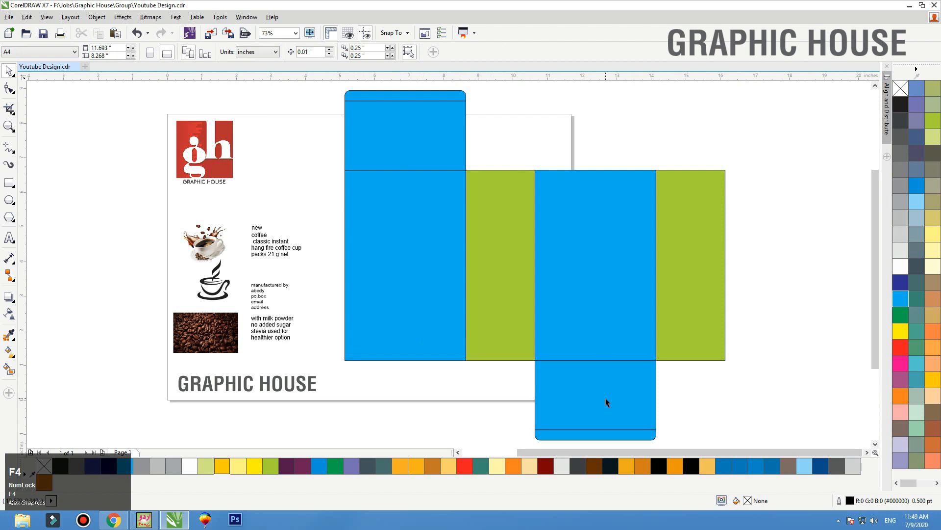
Create a mirrored copy of the first green panel above it and set its height to 1.0 inch
{"action": "left_click", "coordinate": [9, 182]}
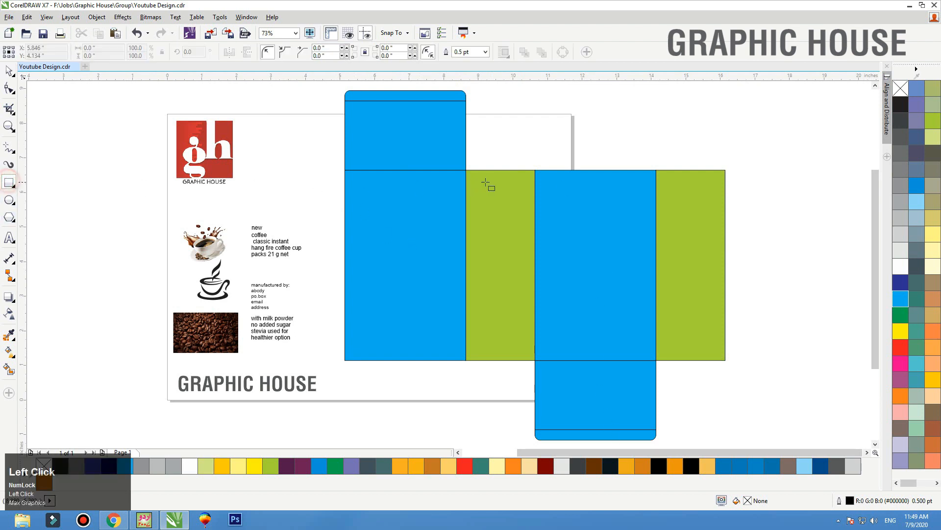
{"action": "left_click", "coordinate": [504, 296]}
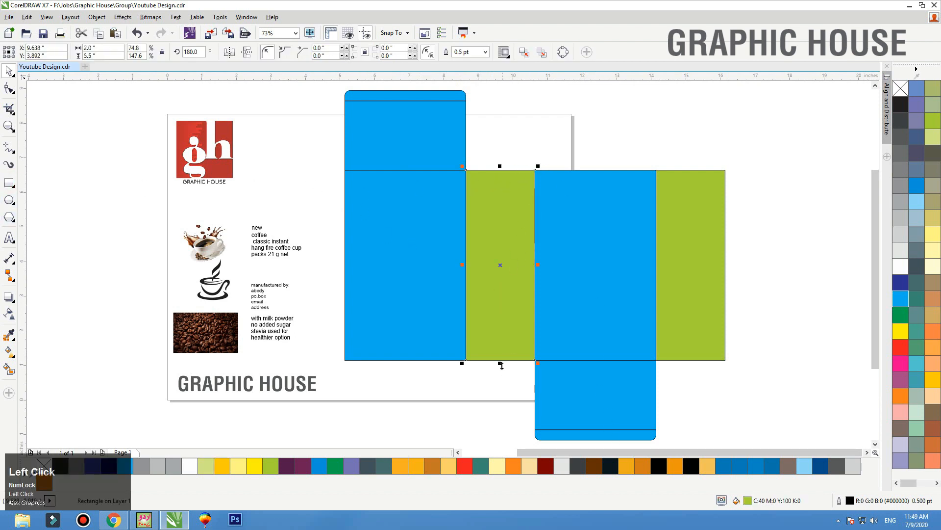
{"action": "left_click_drag", "start_coordinate": [500, 361], "coordinate": [505, 136]}
{"action": "right_click", "coordinate": [505, 138]}
{"action": "left_click", "coordinate": [111, 55]}
{"action": "type", "text": "1.0"}
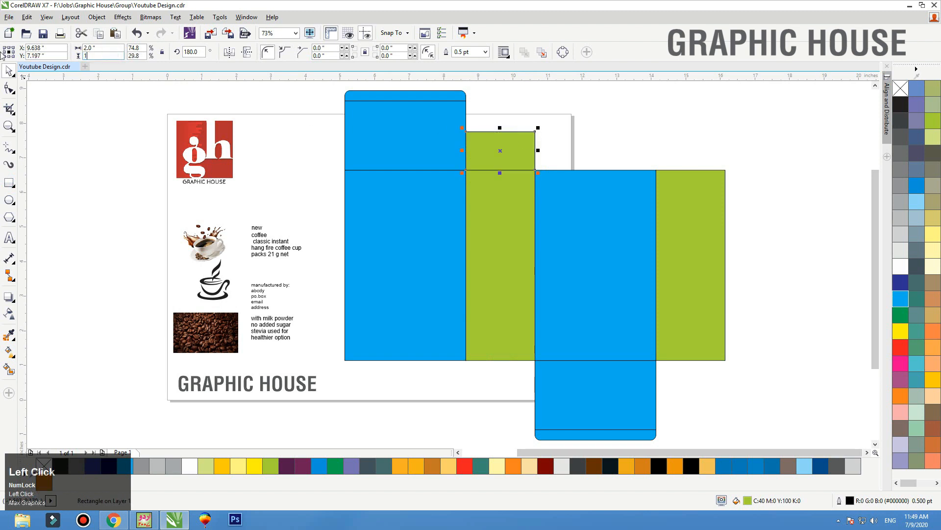
{"action": "key", "text": "Return"}
Move the 1-inch green flap down so it sits flush on the first green panel's top edge
{"action": "key", "text": "F2"}
{"action": "left_click_drag", "start_coordinate": [572, 132], "coordinate": [409, 192]}
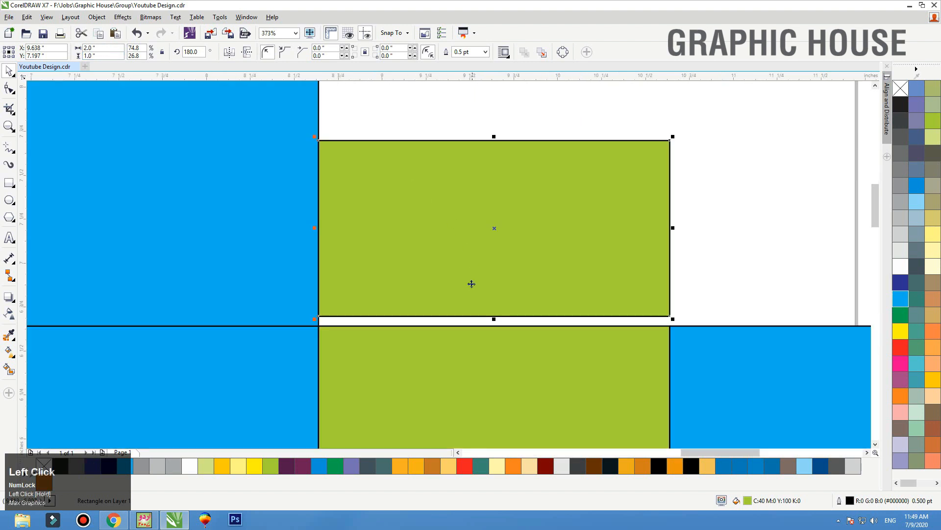
{"action": "left_click_drag", "start_coordinate": [471, 313], "coordinate": [471, 325]}
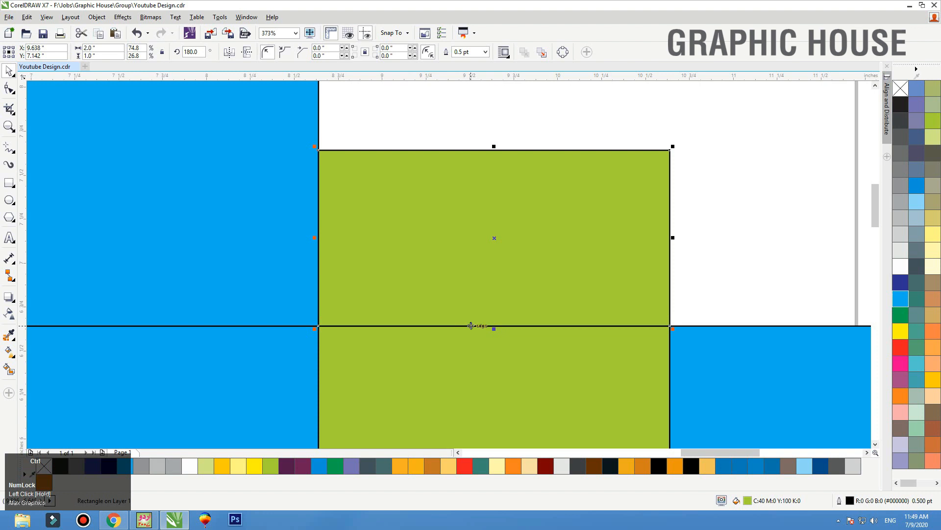
Convert the green flap to curves and move its top-right node inward to give that side a slant
{"action": "key", "text": "ctrl+q"}
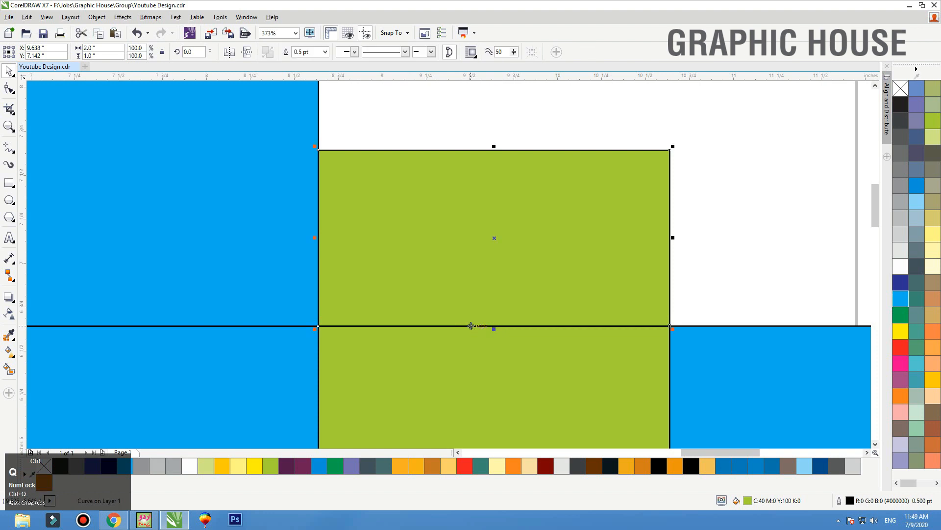
{"action": "key", "text": "F10"}
{"action": "left_click_drag", "start_coordinate": [669, 150], "coordinate": [592, 151]}
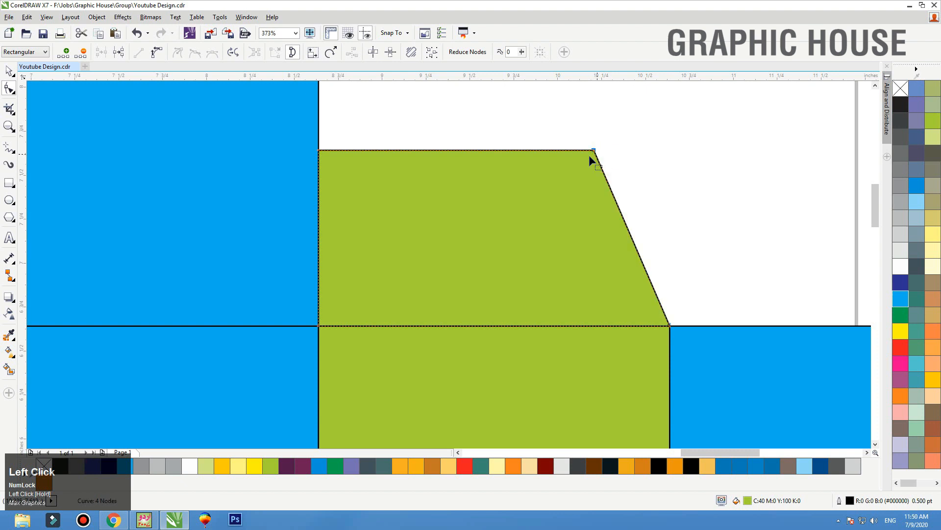
{"action": "key", "text": "space"}
Copy the slanted green flap, mirror it horizontally, and snap it onto the top edge of the second green panel
{"action": "key", "text": "F3"}
{"action": "left_click_drag", "start_coordinate": [328, 168], "coordinate": [541, 175]}
{"action": "right_click", "coordinate": [542, 175]}
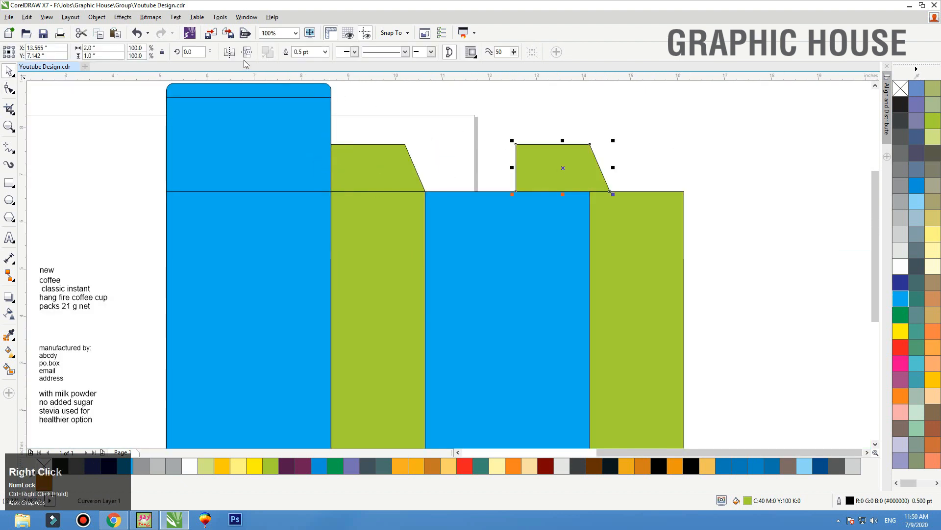
{"action": "left_click", "coordinate": [229, 51]}
{"action": "left_click_drag", "start_coordinate": [614, 194], "coordinate": [686, 191]}
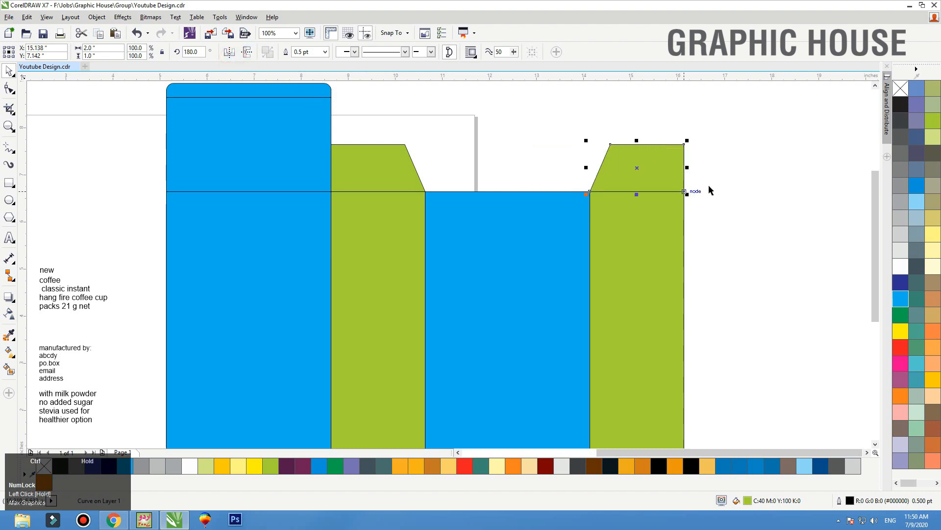
{"action": "left_click", "coordinate": [733, 173]}
Copy both slanted green flaps straight down below the green panels and flip the copies vertically
{"action": "scroll", "coordinate": [664, 152], "scroll_direction": "down", "scroll_amount": 2}
{"action": "left_click", "coordinate": [662, 155]}
{"action": "left_click", "coordinate": [530, 159], "text": "shift"}
{"action": "left_click_drag", "start_coordinate": [531, 158], "coordinate": [530, 317]}
{"action": "right_click", "coordinate": [531, 316]}
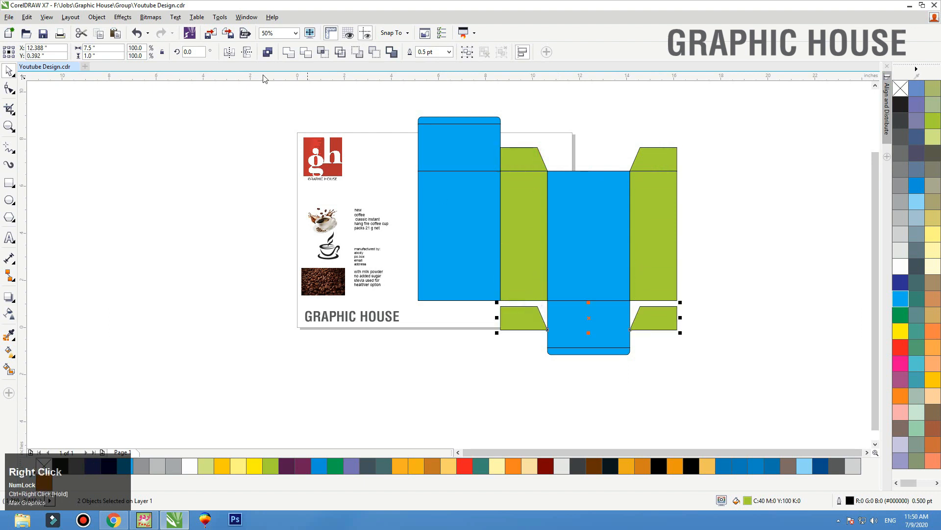
{"action": "left_click", "coordinate": [247, 52]}
Move the two lower flaps up so they sit flush against the green panels' bottom edges
{"action": "key", "text": "F2"}
{"action": "left_click_drag", "start_coordinate": [752, 244], "coordinate": [519, 343]}
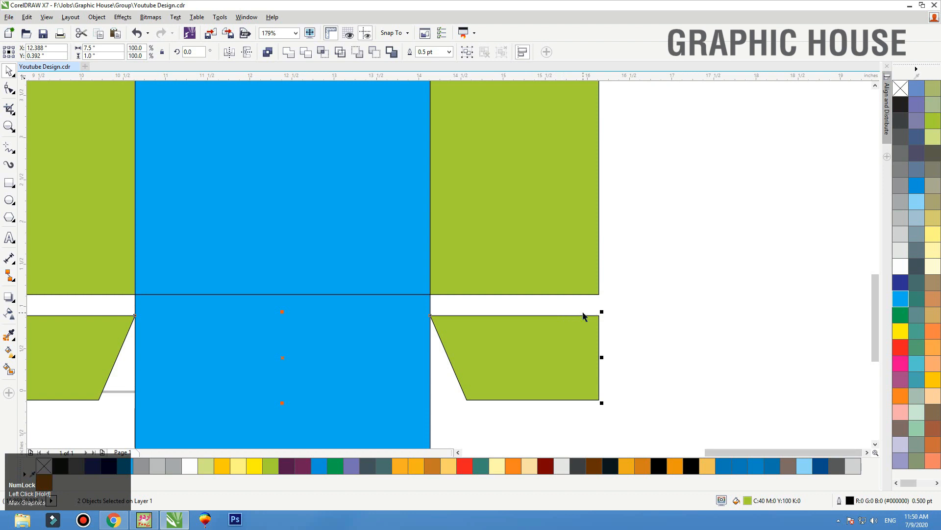
{"action": "left_click_drag", "start_coordinate": [583, 315], "coordinate": [591, 295]}
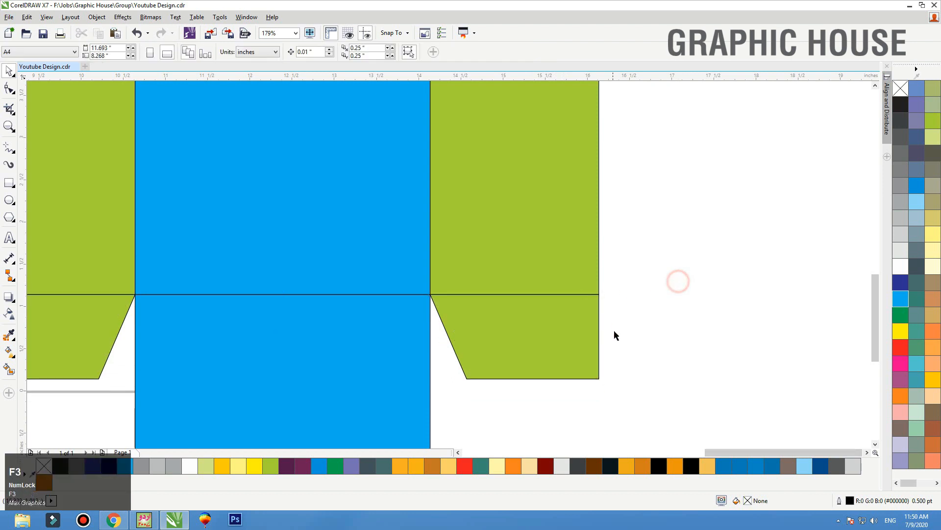
{"action": "scroll", "coordinate": [614, 329], "scroll_direction": "down", "scroll_amount": 5}
{"action": "left_click_drag", "start_coordinate": [698, 177], "coordinate": [383, 378]}
{"action": "key", "text": "F2"}
{"action": "key", "text": "shift+F2"}
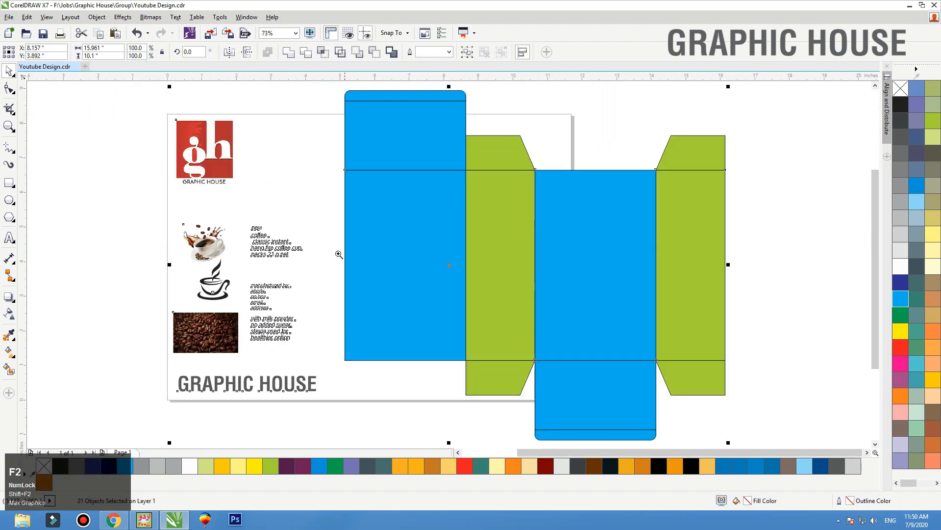
{"action": "left_click", "coordinate": [295, 94]}
{"action": "key", "text": "F4"}
{"action": "left_click", "coordinate": [307, 141]}
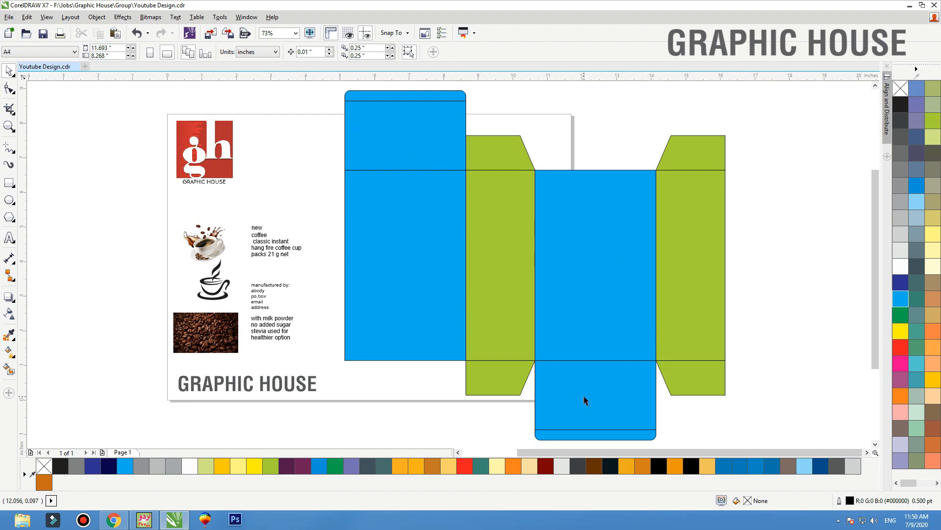
Copy the first cyan and green panels to the empty area left of the page, leaving a gap between the two copies
{"action": "left_click", "coordinate": [415, 238]}
{"action": "left_click", "coordinate": [504, 236], "text": "shift"}
{"action": "scroll", "coordinate": [494, 228], "scroll_direction": "down", "scroll_amount": 2}
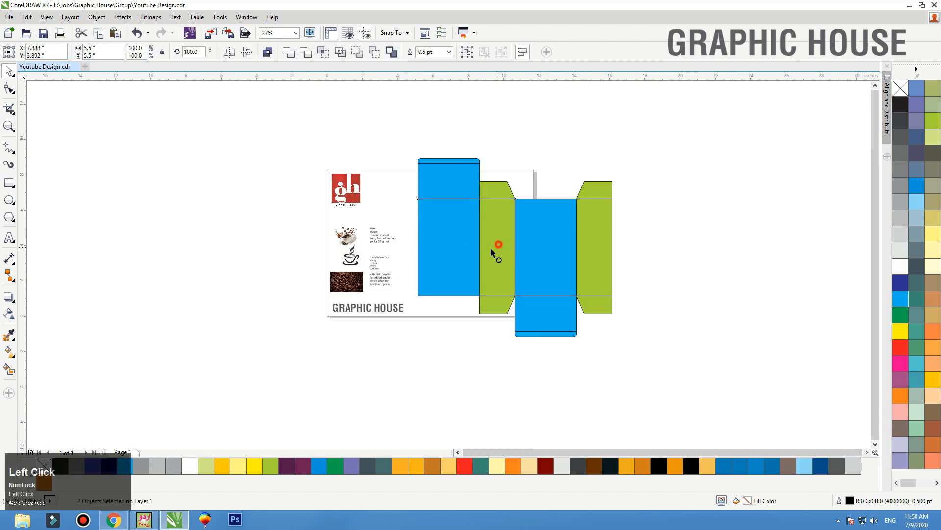
{"action": "left_click_drag", "start_coordinate": [490, 247], "coordinate": [287, 226]}
{"action": "right_click", "coordinate": [257, 243]}
{"action": "left_click", "coordinate": [285, 145]}
{"action": "left_click_drag", "start_coordinate": [184, 229], "coordinate": [170, 220]}
{"action": "key", "text": "ctrl+z"}
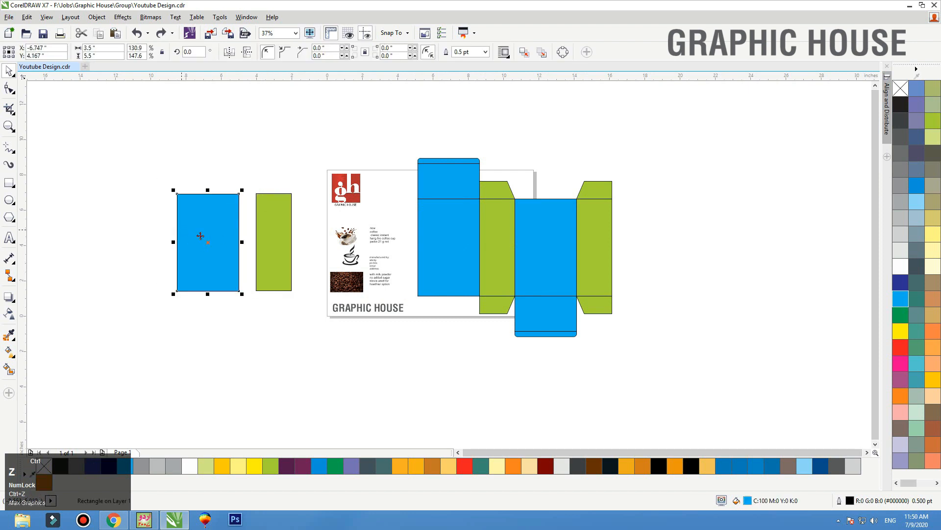
{"action": "left_click", "coordinate": [271, 227]}
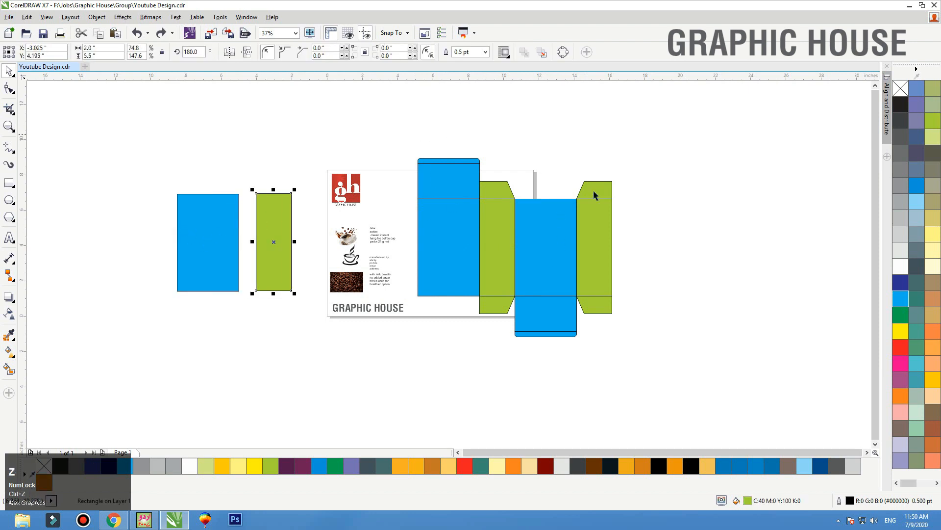
Move the complete box layout horizontally off the page to its right side
{"action": "left_click_drag", "start_coordinate": [660, 147], "coordinate": [407, 353]}
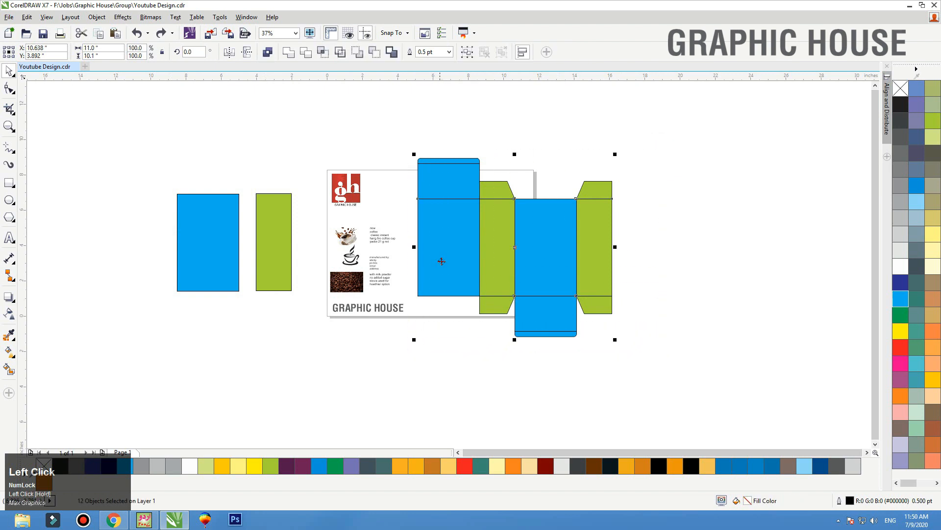
{"action": "left_click_drag", "start_coordinate": [441, 260], "coordinate": [553, 261]}
{"action": "left_click_drag", "start_coordinate": [569, 260], "coordinate": [557, 258]}
{"action": "key", "text": "Escape"}
{"action": "key", "text": "F4"}
Move the separate cyan panel copy horizontally onto the page, beside the coffee images and text
{"action": "left_click", "coordinate": [129, 216]}
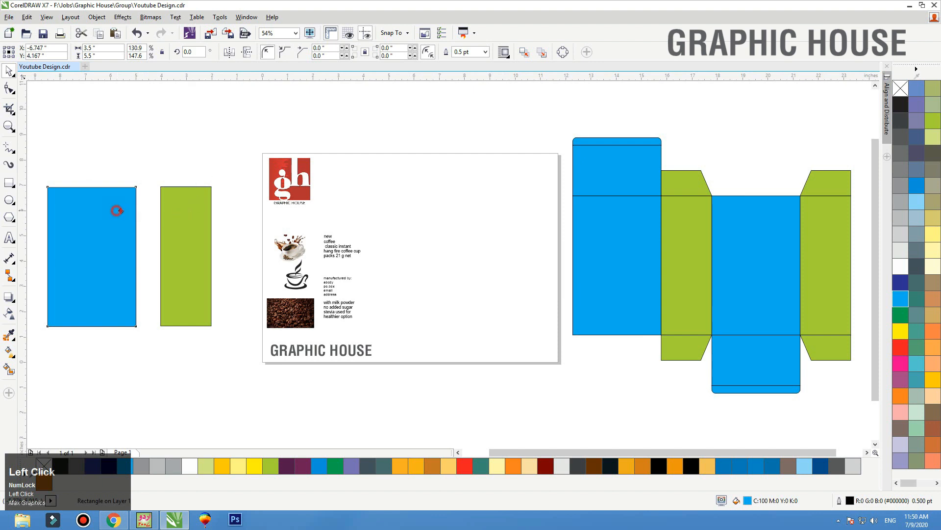
{"action": "left_click_drag", "start_coordinate": [117, 210], "coordinate": [137, 210]}
{"action": "left_click_drag", "start_coordinate": [394, 224], "coordinate": [440, 224]}
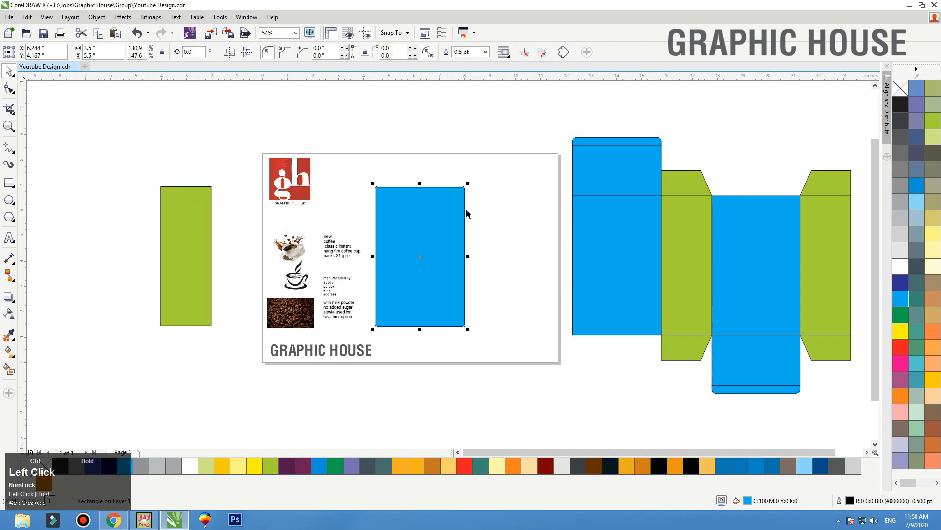
{"action": "left_click", "coordinate": [498, 198]}
Add a one-step inside contour of about 0.17 inches to the cyan panel and break the contour group apart
{"action": "key", "text": "z"}
{"action": "left_click_drag", "start_coordinate": [557, 153], "coordinate": [196, 378]}
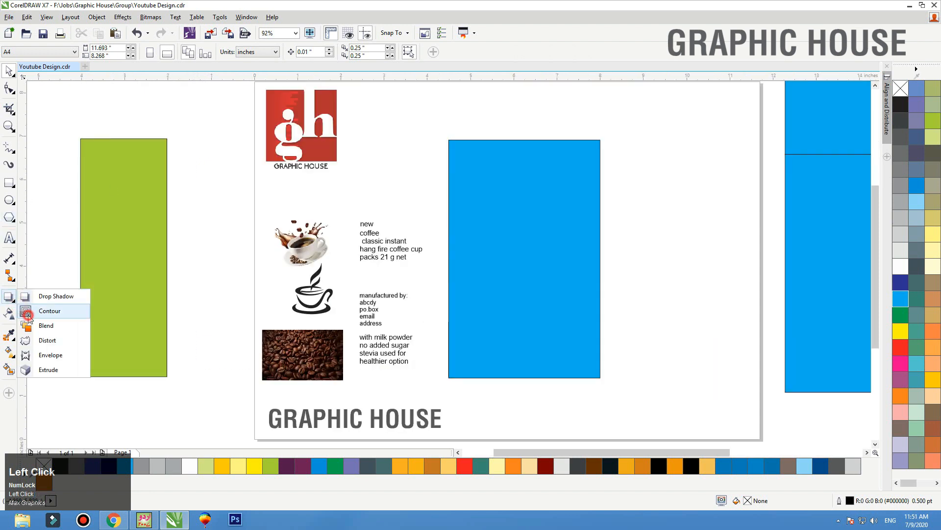
{"action": "left_click", "coordinate": [30, 309]}
{"action": "mouse_move", "coordinate": [453, 157]}
{"action": "left_mouse_down"}
{"action": "mouse_move", "coordinate": [461, 167]}
{"action": "mouse_move", "coordinate": [456, 156]}
{"action": "left_mouse_up"}
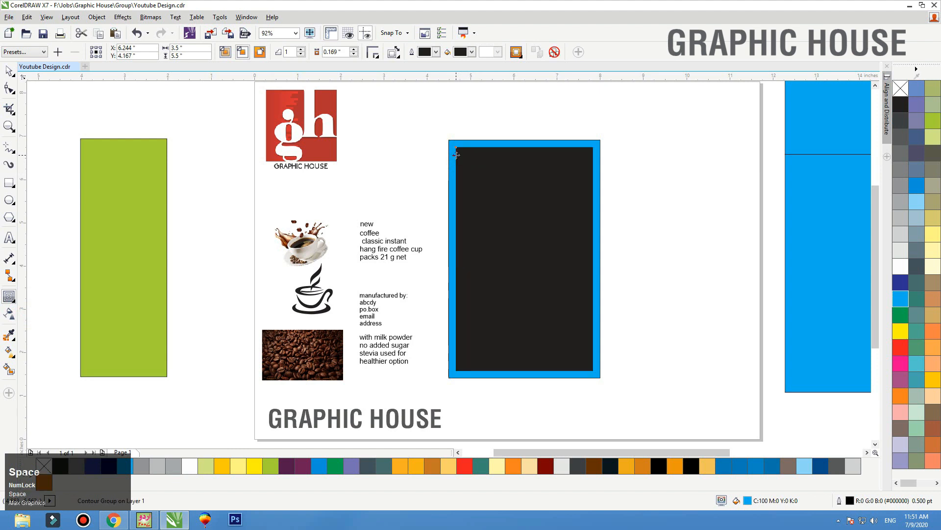
{"action": "key", "text": "ctrl+k"}
Give the inner contour rectangle a white outline and no fill, and remove the cyan panel's outline
{"action": "left_click", "coordinate": [470, 117]}
{"action": "mouse_move", "coordinate": [487, 195]}
{"action": "left_mouse_down"}
{"action": "mouse_move", "coordinate": [546, 224]}
{"action": "mouse_move", "coordinate": [487, 195]}
{"action": "left_mouse_up"}
{"action": "right_click", "coordinate": [903, 267]}
{"action": "left_click", "coordinate": [900, 88]}
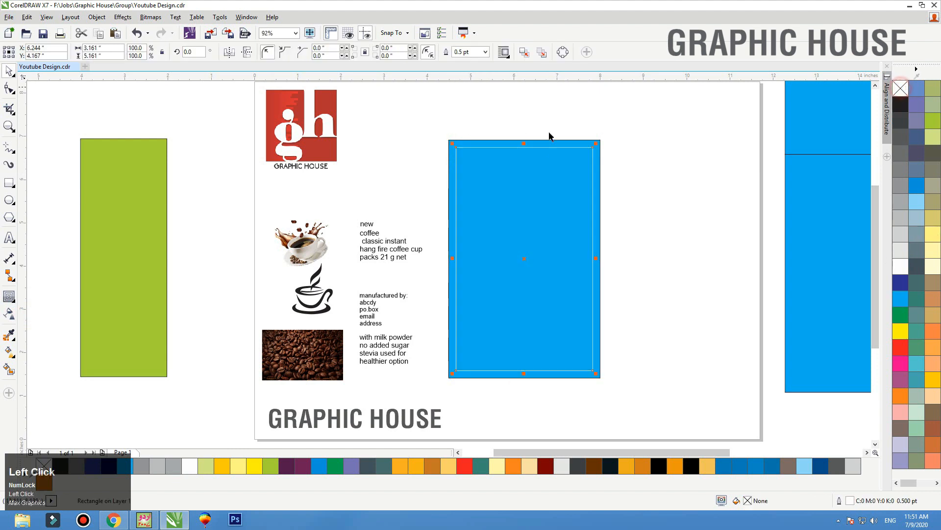
{"action": "left_click", "coordinate": [636, 165]}
{"action": "left_click", "coordinate": [599, 147]}
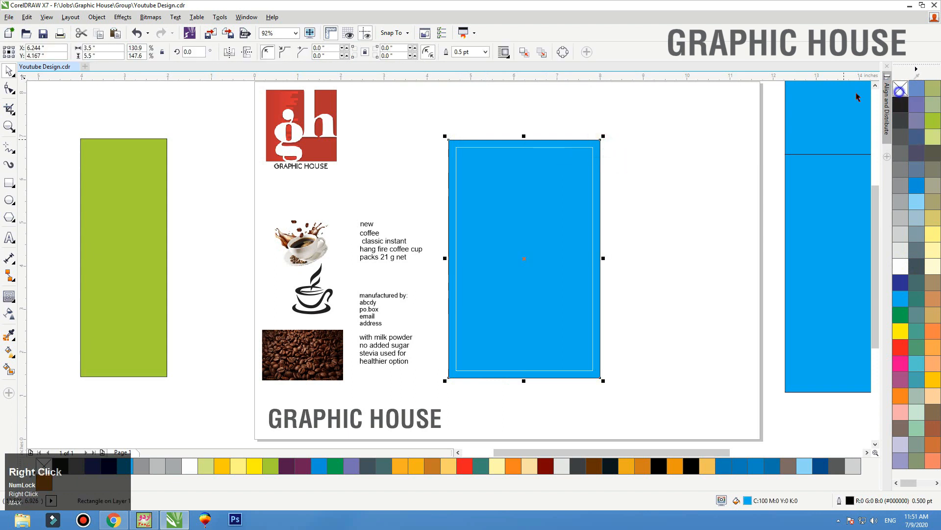
{"action": "left_click", "coordinate": [667, 181]}
Place the coffee beans image in front of the cyan panel's lower part and scale it to about 4.5 inches wide
{"action": "mouse_move", "coordinate": [318, 359]}
{"action": "left_mouse_down"}
{"action": "mouse_move", "coordinate": [555, 347]}
{"action": "mouse_move", "coordinate": [466, 358]}
{"action": "left_mouse_up"}
{"action": "left_click_drag", "start_coordinate": [496, 328], "coordinate": [634, 247]}
{"action": "key", "text": "shift+Page_Up"}
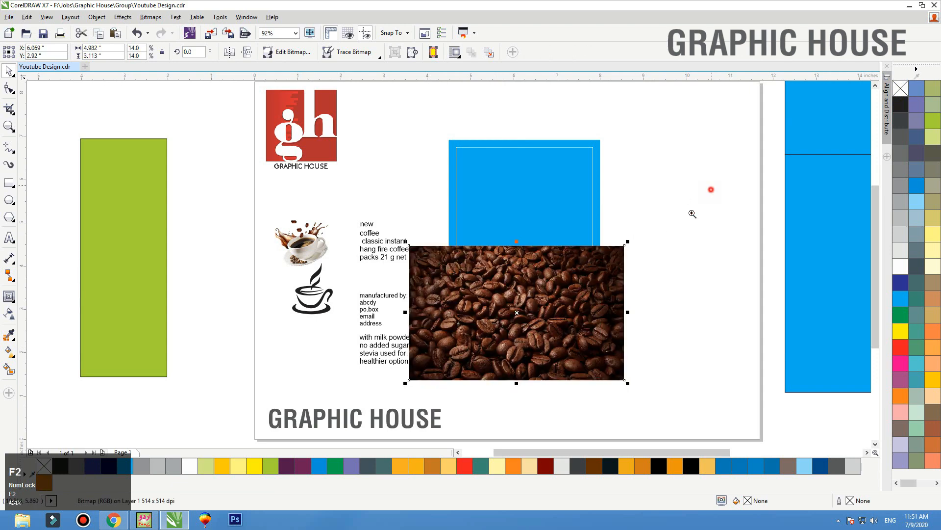
{"action": "left_click_drag", "start_coordinate": [711, 187], "coordinate": [252, 392]}
{"action": "left_click_drag", "start_coordinate": [646, 175], "coordinate": [629, 185]}
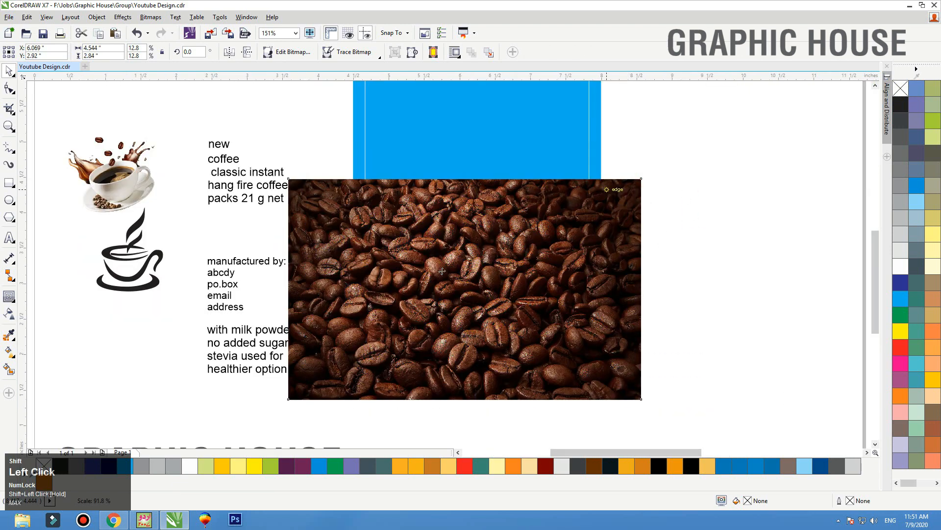
Move the "with milk powder" text block to the right of the beans image and set its font to Falling Sky
{"action": "left_click_drag", "start_coordinate": [269, 330], "coordinate": [714, 305]}
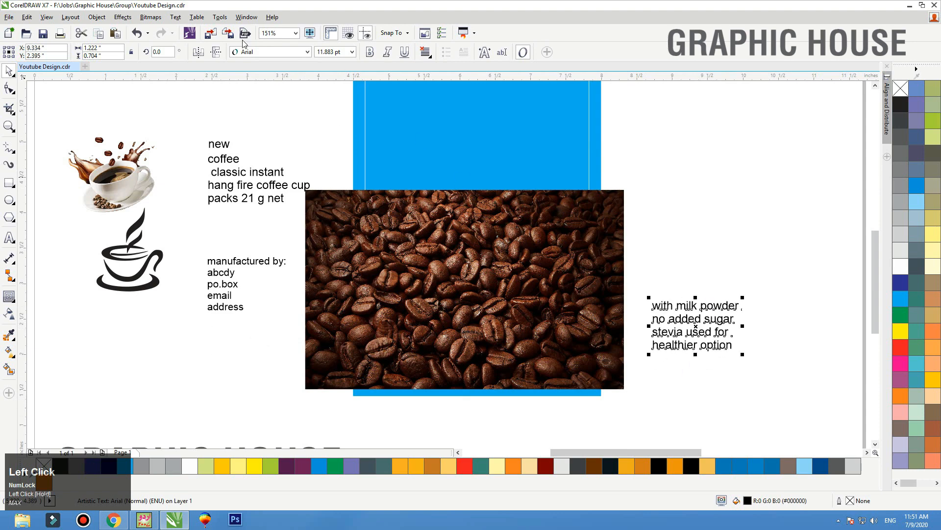
{"action": "left_click", "coordinate": [259, 53]}
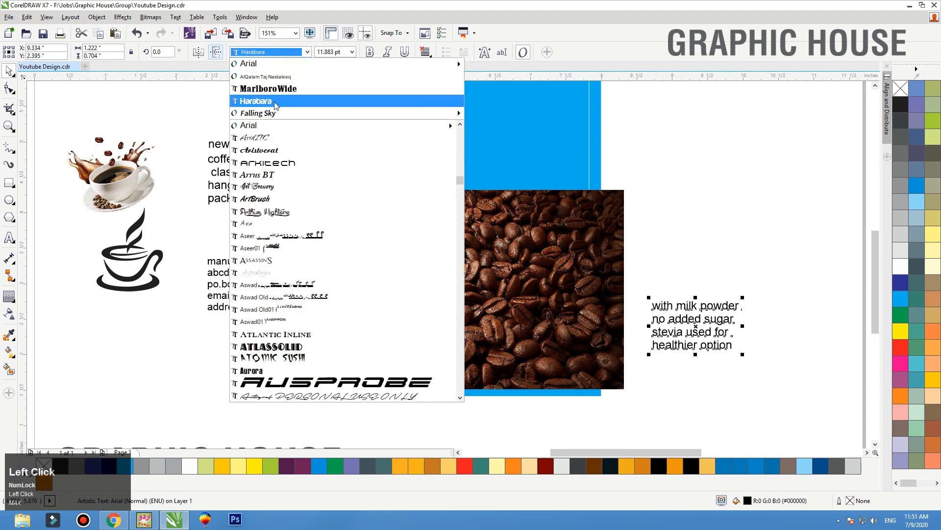
{"action": "left_click", "coordinate": [269, 111]}
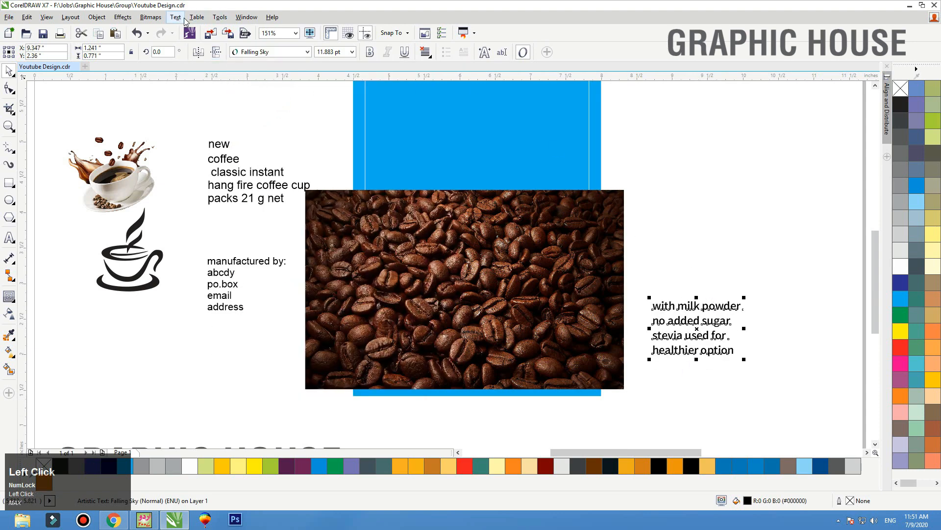
Change the "with milk powder" text block to Title Case
{"action": "left_click", "coordinate": [184, 18]}
{"action": "left_click", "coordinate": [214, 338]}
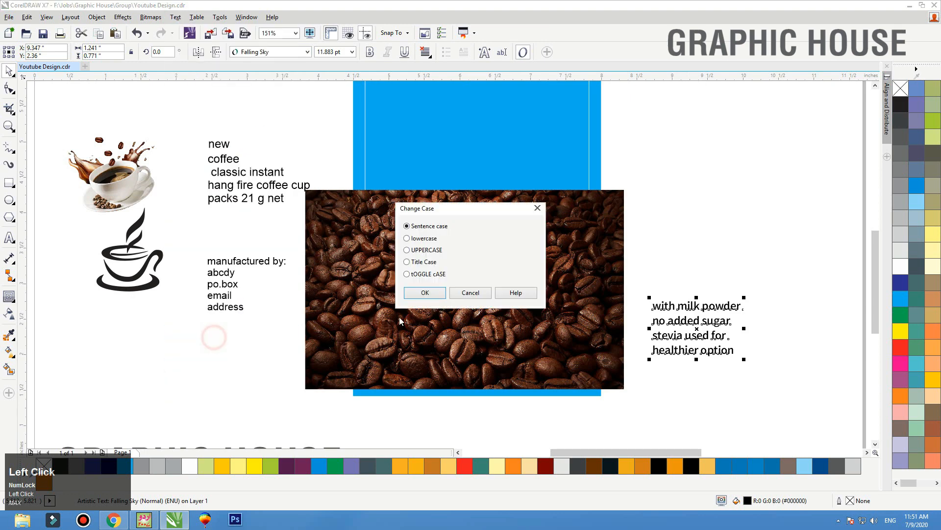
{"action": "left_click", "coordinate": [425, 294]}
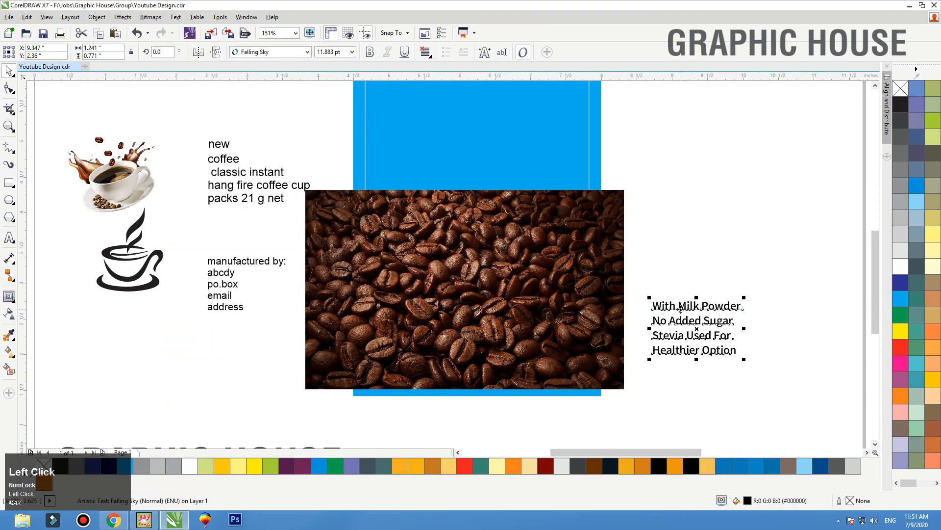
Change the "new", "coffee classic instant" and "manufactured by" text blocks to Title Case
{"action": "left_click_drag", "start_coordinate": [243, 259], "coordinate": [239, 261]}
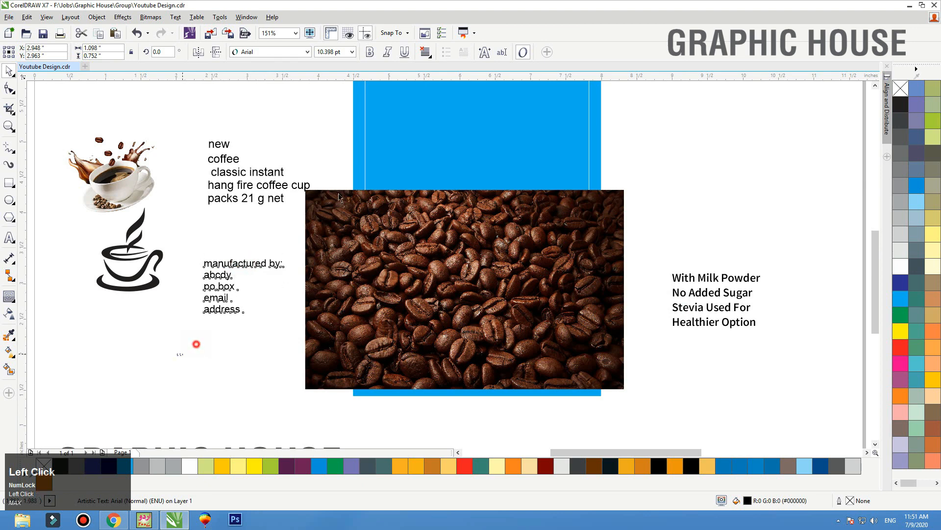
{"action": "left_click_drag", "start_coordinate": [177, 354], "coordinate": [367, 119]}
{"action": "left_click", "coordinate": [175, 17]}
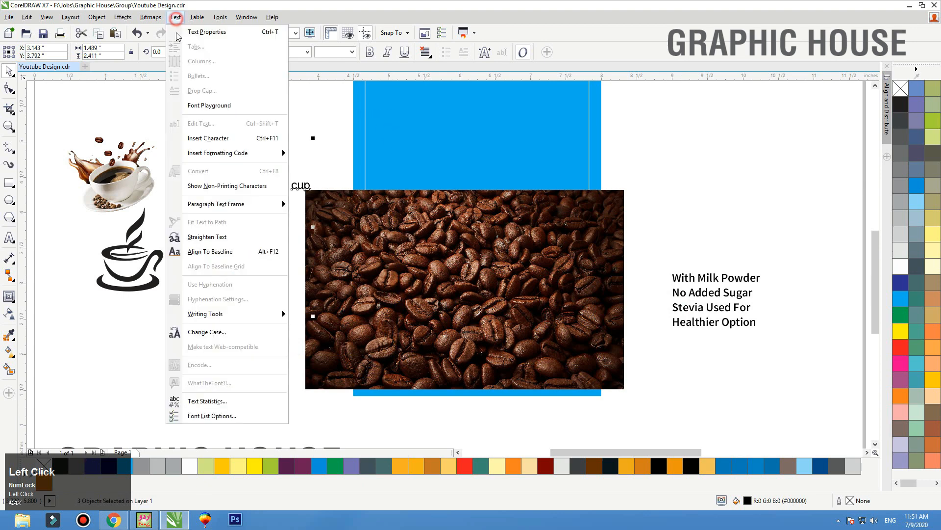
{"action": "left_click", "coordinate": [215, 330]}
{"action": "left_click", "coordinate": [426, 293]}
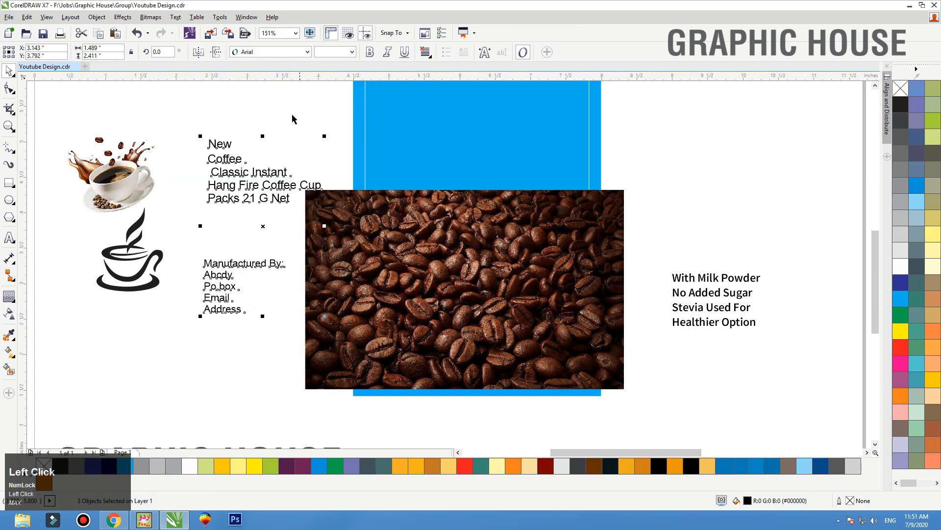
Set the font of the three selected text blocks to Falling Sky
{"action": "left_click", "coordinate": [268, 52]}
{"action": "left_click", "coordinate": [272, 78]}
{"action": "left_click", "coordinate": [284, 100]}
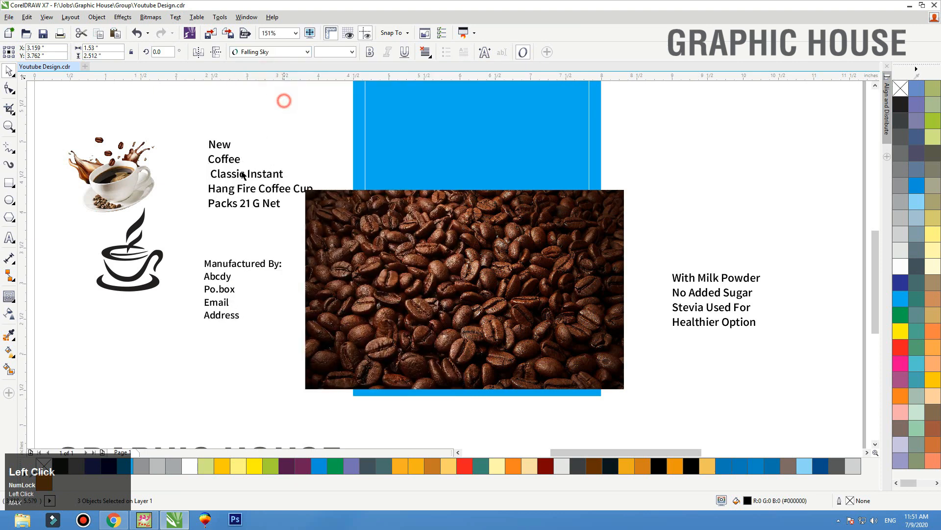
Move the "Manufactured By" block below the cup pictures and shift the "Coffee Classic Instant" block down, clear of "New"
{"action": "left_click", "coordinate": [241, 265]}
{"action": "left_click_drag", "start_coordinate": [241, 264], "coordinate": [135, 342]}
{"action": "left_click", "coordinate": [208, 282]}
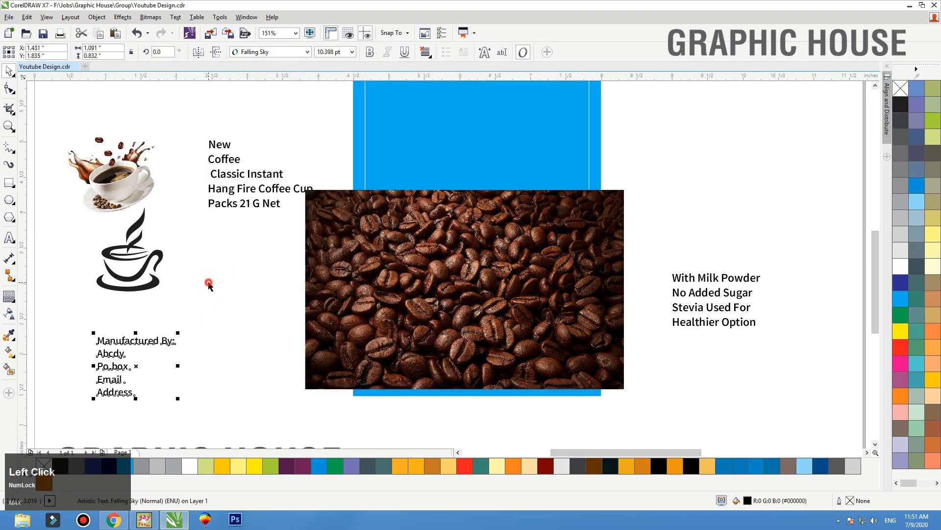
{"action": "left_click_drag", "start_coordinate": [246, 205], "coordinate": [228, 247]}
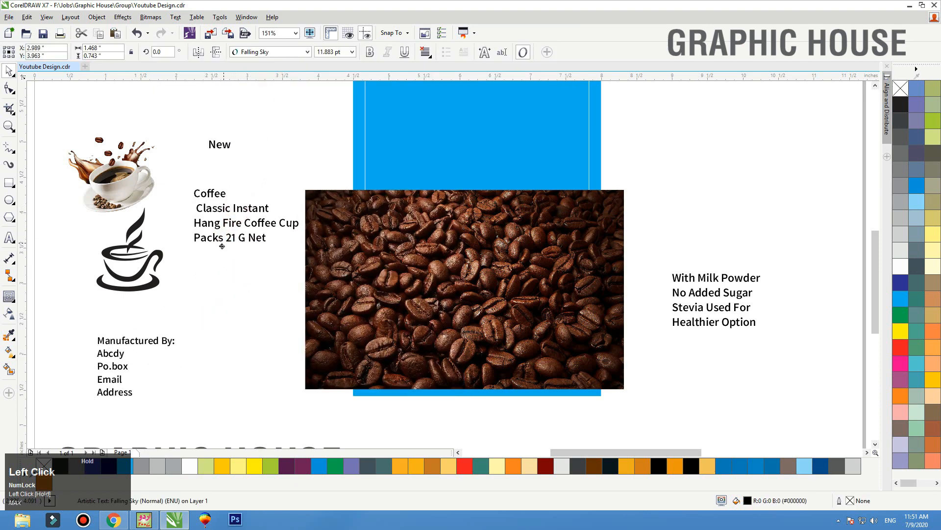
{"action": "left_click_drag", "start_coordinate": [214, 201], "coordinate": [217, 180]}
Move the black cup icon up and across to the empty area between the logo and the cyan panel
{"action": "left_click_drag", "start_coordinate": [149, 258], "coordinate": [304, 131]}
{"action": "key", "text": "F3"}
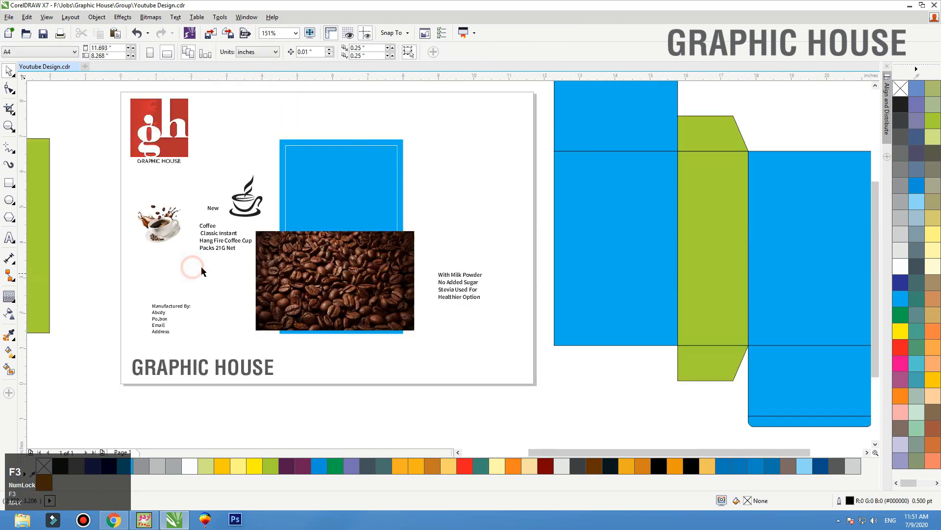
{"action": "left_click_drag", "start_coordinate": [408, 307], "coordinate": [529, 332]}
{"action": "left_click", "coordinate": [164, 161]}
{"action": "key", "text": "F3"}
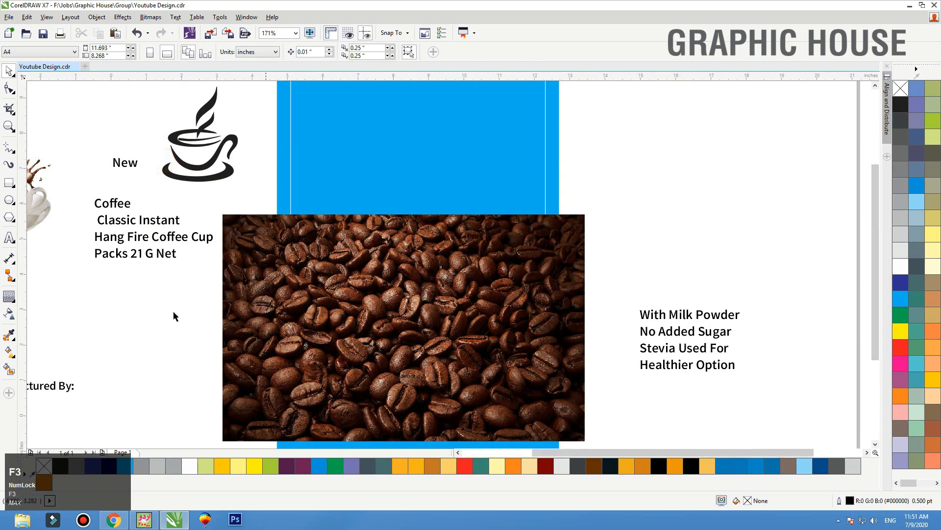
{"action": "key", "text": "F2"}
{"action": "left_click_drag", "start_coordinate": [94, 314], "coordinate": [481, 172]}
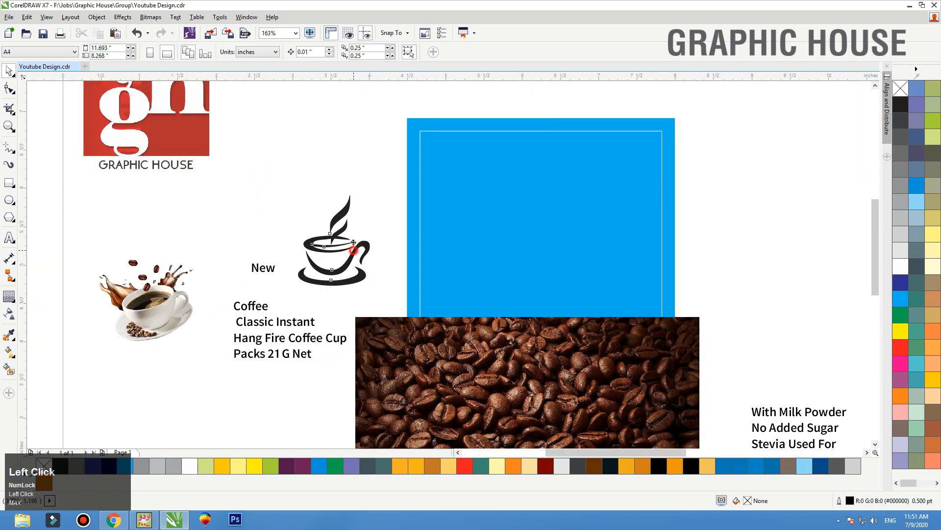
{"action": "left_click_drag", "start_coordinate": [354, 242], "coordinate": [348, 182]}
Separate the "Coffee" and "Classic Instant" lines, stack them under the cup icon, and leave copies of both above "Hang Fire Coffee Cup"
{"action": "left_click", "coordinate": [257, 301]}
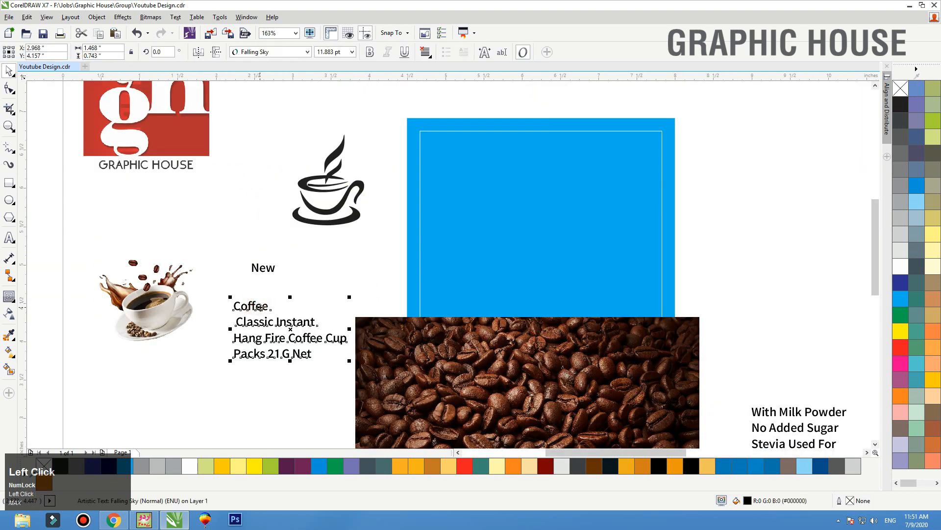
{"action": "left_click_drag", "start_coordinate": [260, 306], "coordinate": [327, 259]}
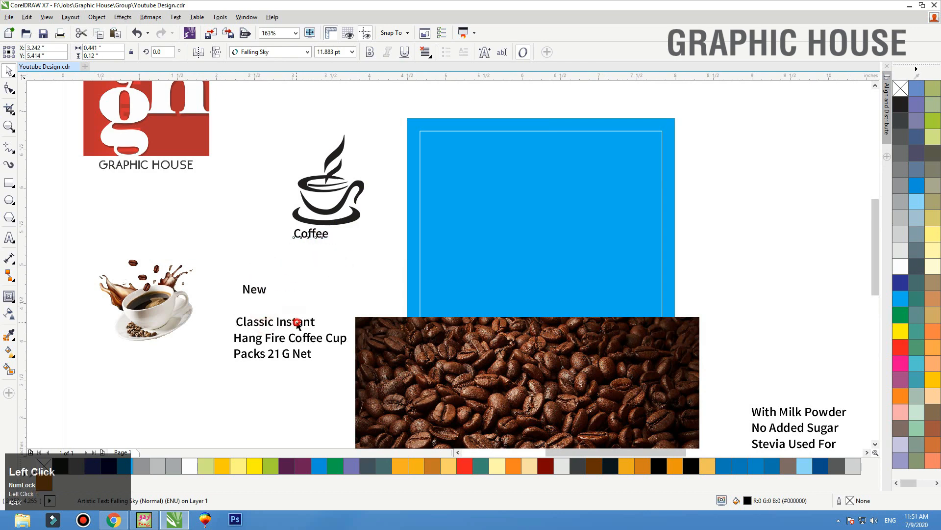
{"action": "left_click_drag", "start_coordinate": [326, 273], "coordinate": [327, 271]}
{"action": "left_click_drag", "start_coordinate": [300, 323], "coordinate": [250, 314]}
{"action": "right_click", "coordinate": [339, 250]}
{"action": "right_click", "coordinate": [250, 313]}
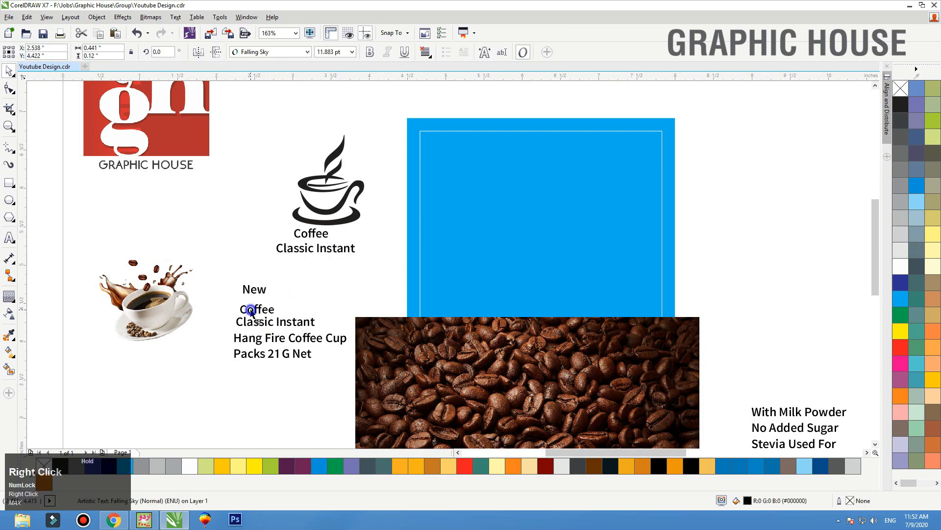
Move the cup icon up slightly to open a gap above the "Coffee" text
{"action": "left_click", "coordinate": [193, 221]}
{"action": "left_click_drag", "start_coordinate": [191, 255], "coordinate": [517, 143]}
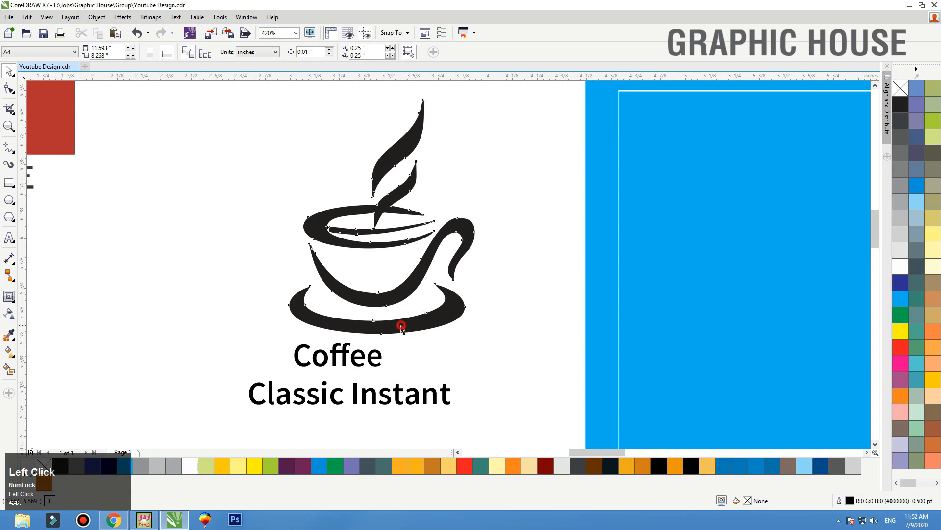
{"action": "left_click_drag", "start_coordinate": [401, 327], "coordinate": [391, 263]}
Fill the cup icon with a brown sampled from the coffee beans image and bring it closer to the "Coffee" text
{"action": "key", "text": "F3"}
{"action": "key", "text": "F2"}
{"action": "left_click_drag", "start_coordinate": [294, 143], "coordinate": [479, 373]}
{"action": "key", "text": "F3"}
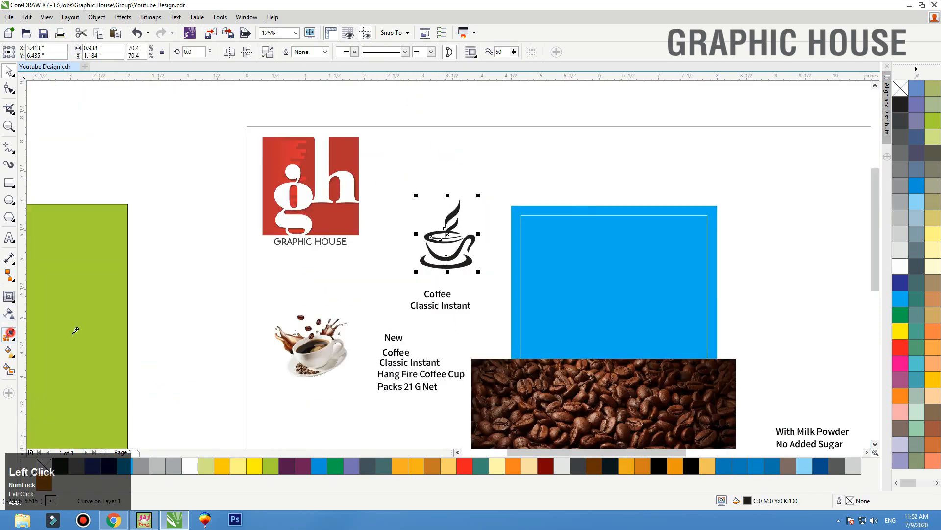
{"action": "left_click", "coordinate": [585, 418]}
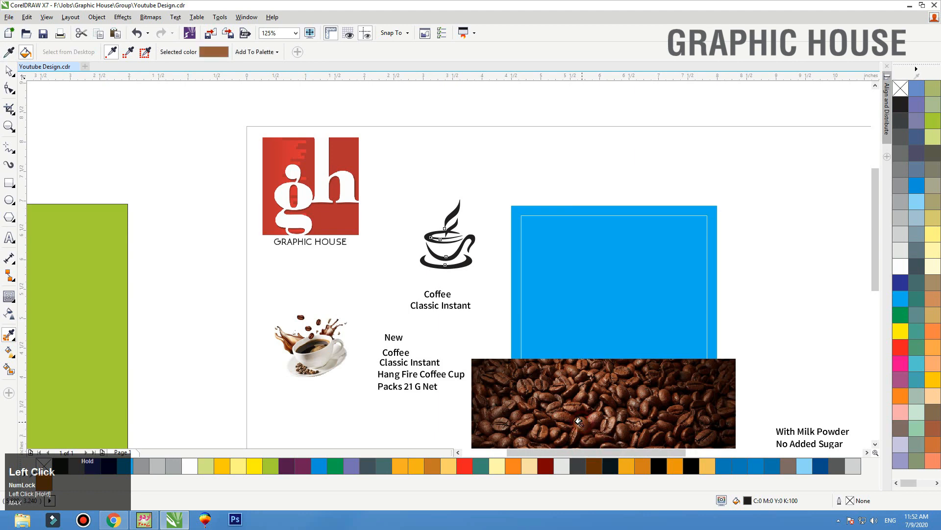
{"action": "left_click", "coordinate": [443, 266]}
{"action": "key", "text": "space"}
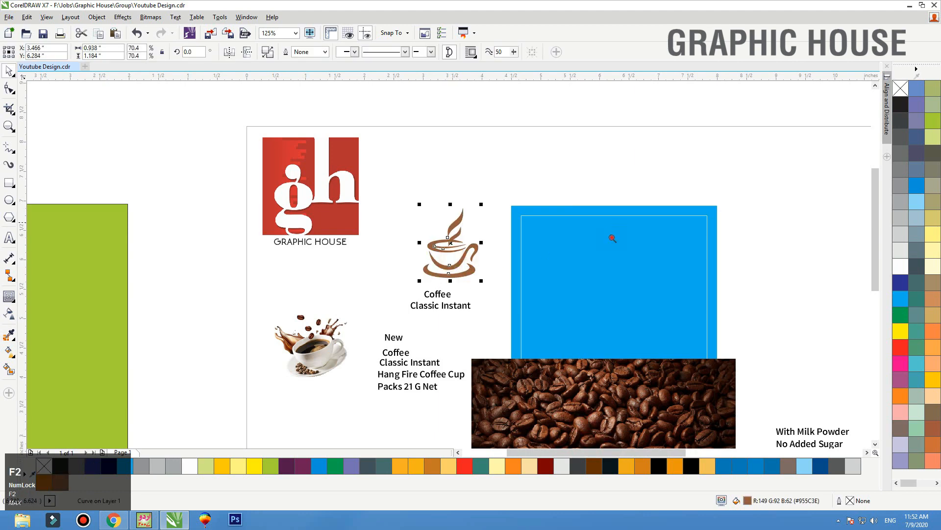
Set the upper "Coffee" text to the Echinos Park Script PERSONAL US font and enlarge it to about 32.5 pt
{"action": "left_click_drag", "start_coordinate": [614, 226], "coordinate": [344, 353]}
{"action": "left_click", "coordinate": [363, 278]}
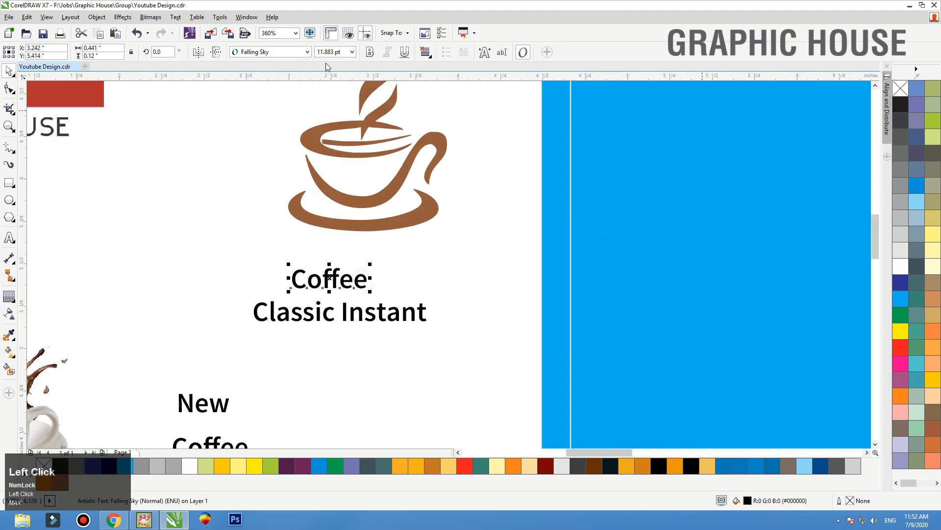
{"action": "left_click", "coordinate": [268, 58]}
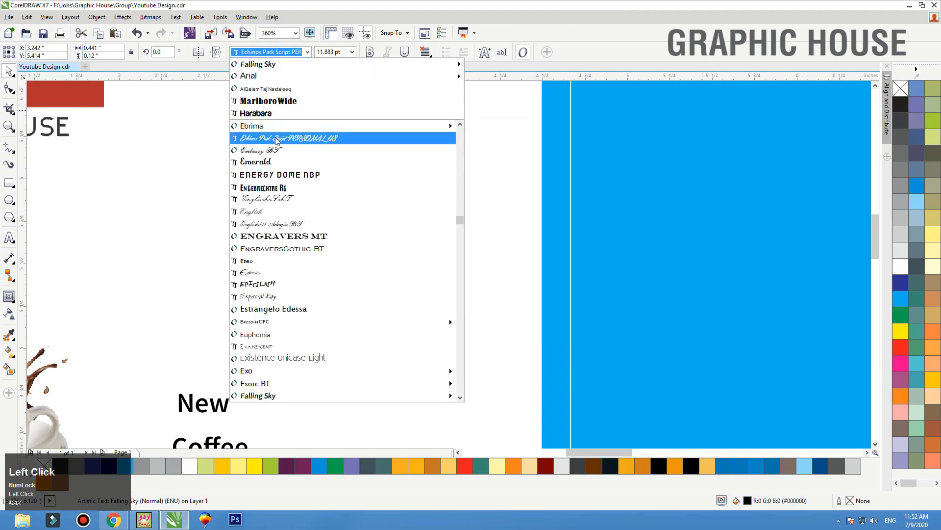
{"action": "left_click", "coordinate": [276, 136]}
{"action": "left_click_drag", "start_coordinate": [343, 263], "coordinate": [462, 216]}
Try the Ephesis, EpicSlash and Especial Key fonts on the "Coffee" text under the cup icon
{"action": "left_click", "coordinate": [248, 56]}
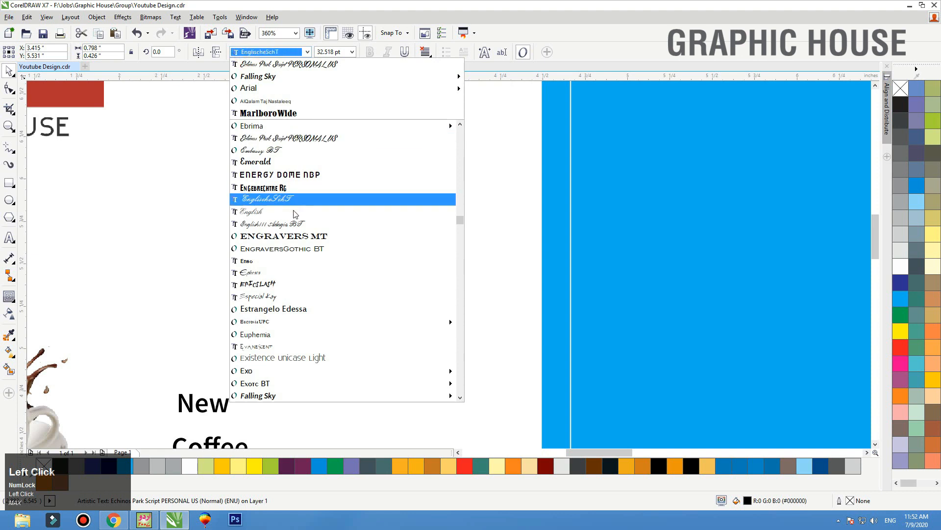
{"action": "left_click", "coordinate": [288, 272]}
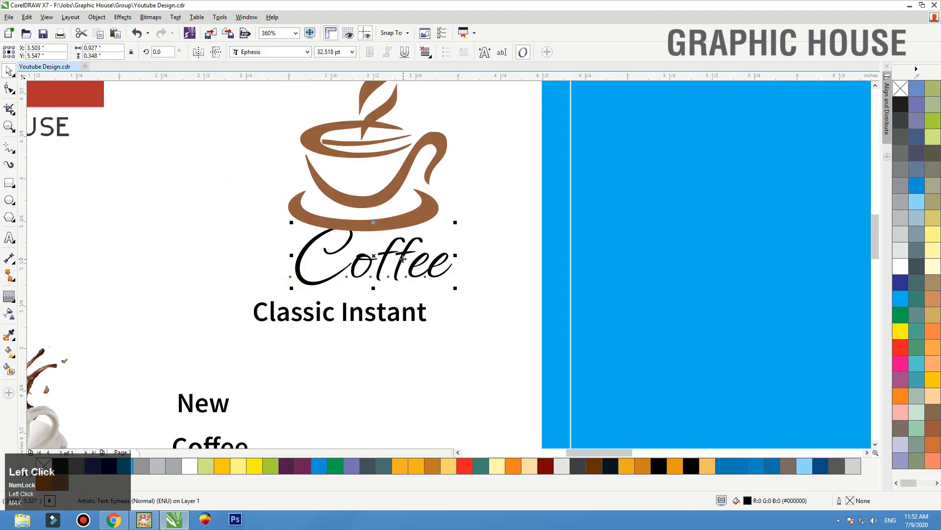
{"action": "left_click_drag", "start_coordinate": [402, 259], "coordinate": [375, 261]}
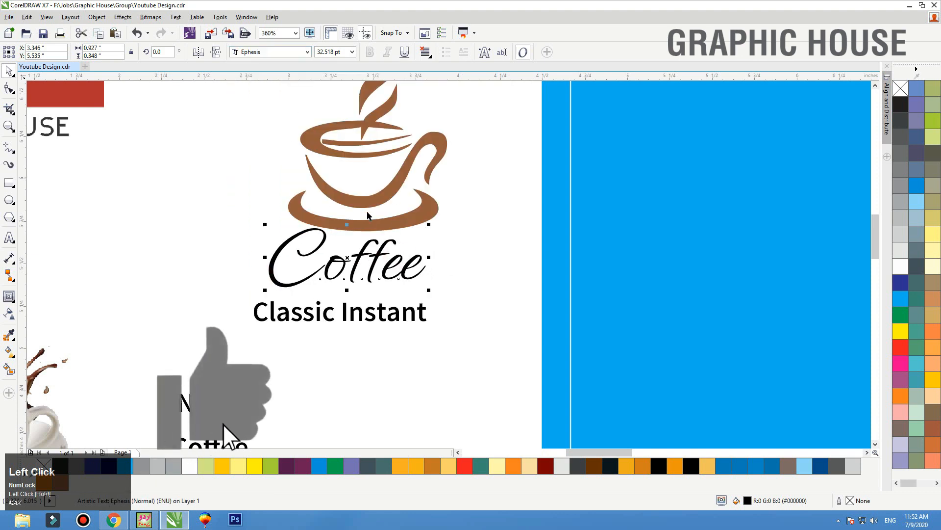
{"action": "left_click", "coordinate": [264, 51]}
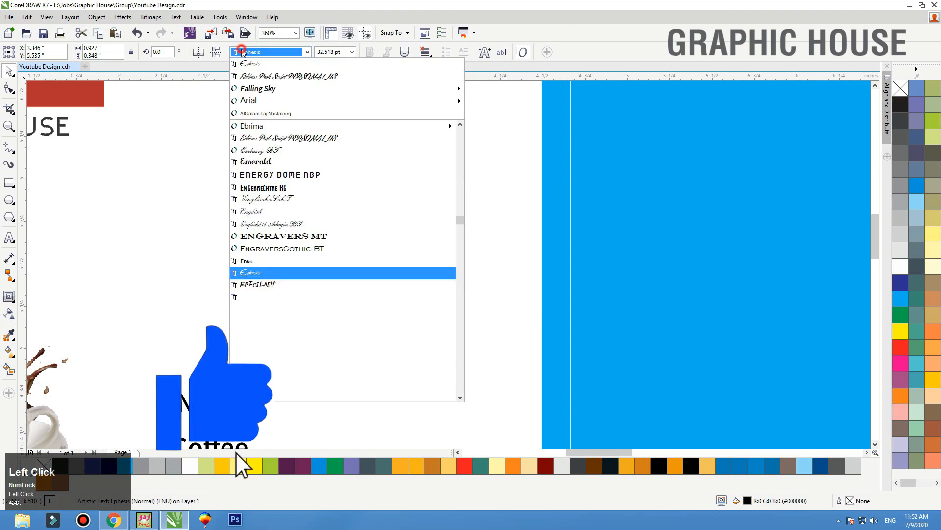
{"action": "left_click", "coordinate": [276, 285]}
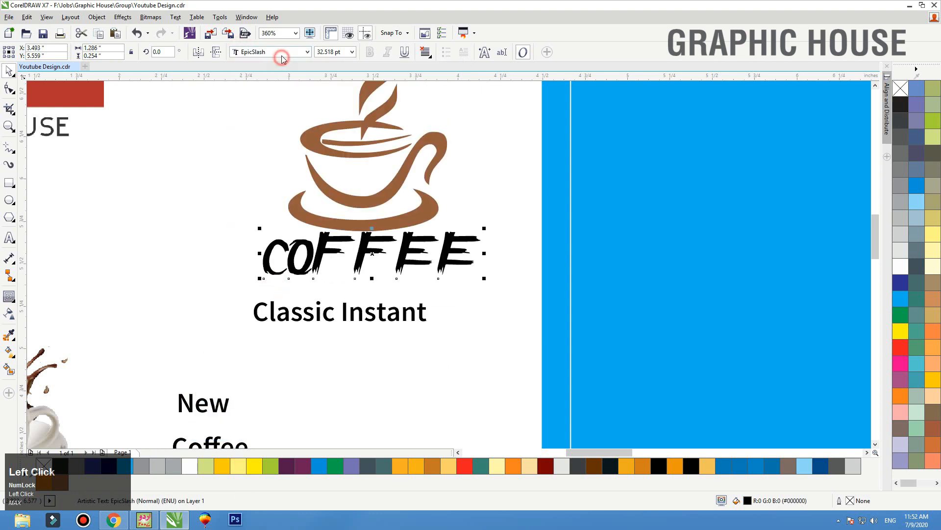
{"action": "left_click", "coordinate": [282, 54]}
{"action": "left_click", "coordinate": [282, 285]}
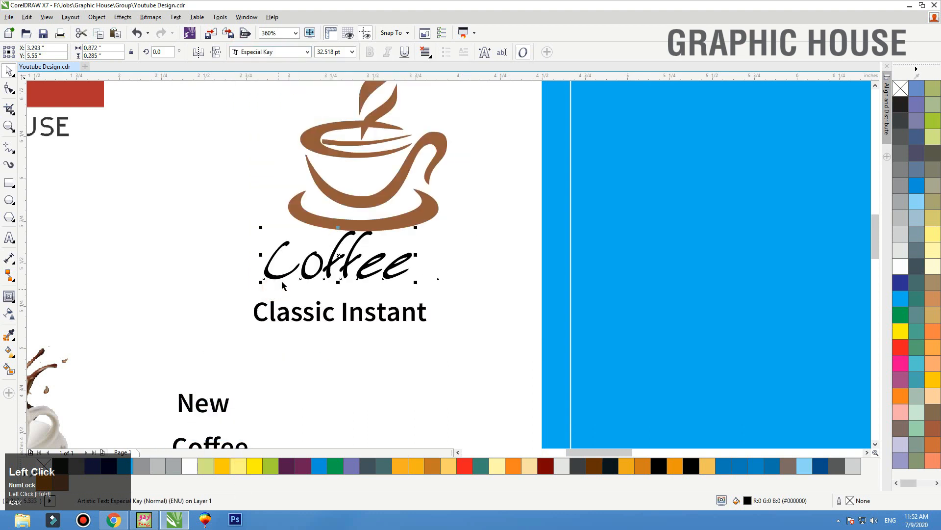
Try the FeliX, FlashDLig and FlemishScript BT fonts on the "Coffee" text
{"action": "left_click", "coordinate": [272, 53]}
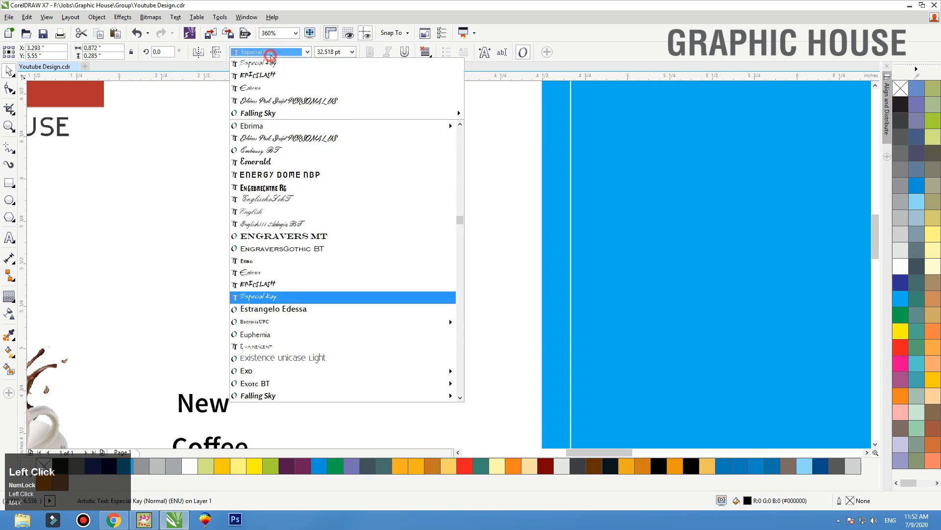
{"action": "scroll", "coordinate": [287, 241], "scroll_direction": "down", "scroll_amount": 3}
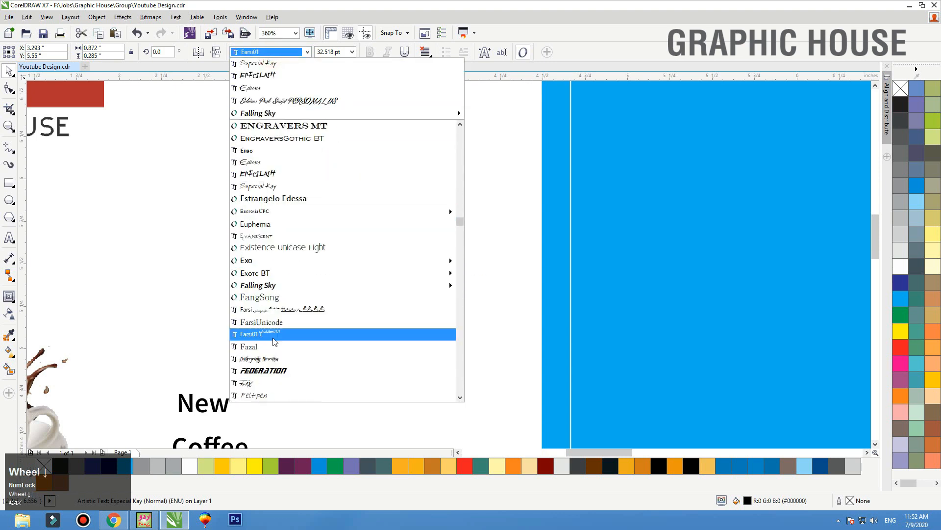
{"action": "scroll", "coordinate": [267, 318], "scroll_direction": "down", "scroll_amount": 3}
{"action": "left_click", "coordinate": [265, 314]}
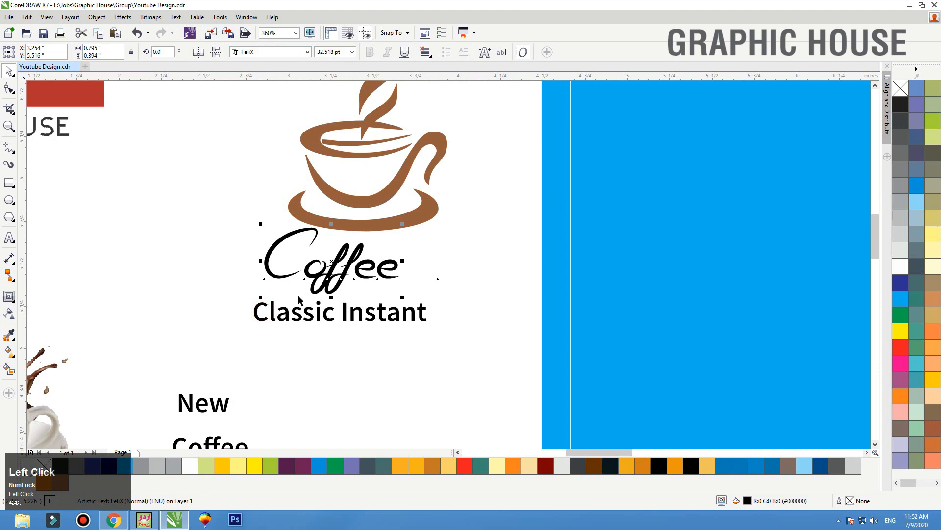
{"action": "left_click", "coordinate": [261, 51]}
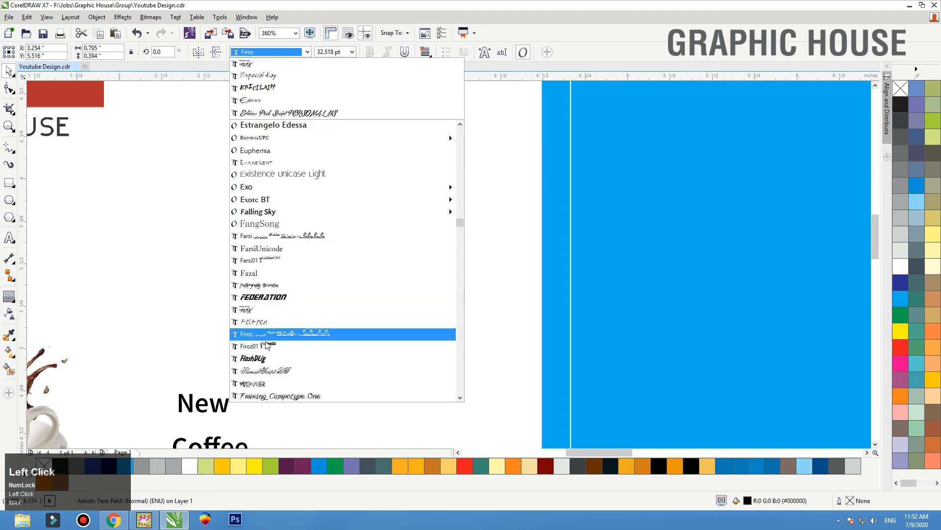
{"action": "left_click", "coordinate": [263, 359]}
{"action": "left_click", "coordinate": [275, 52]}
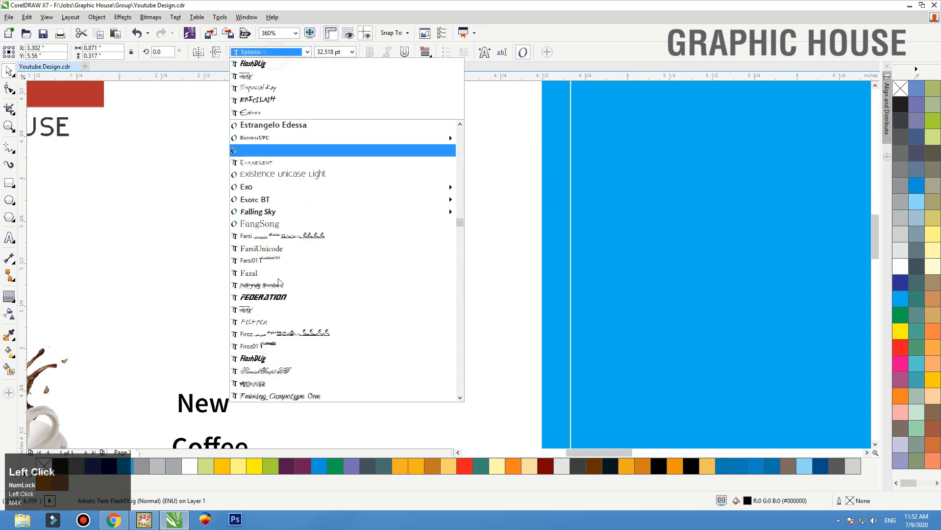
{"action": "left_click", "coordinate": [279, 390]}
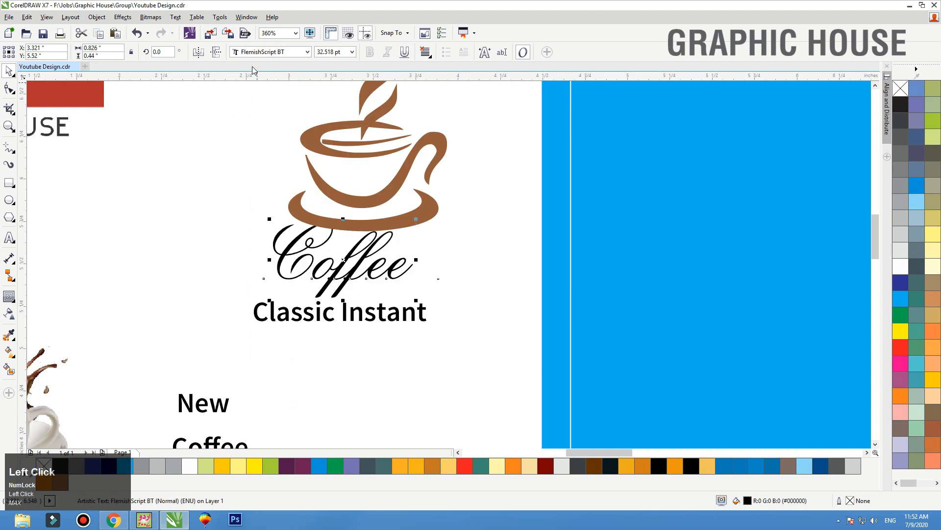
Try the Fmiring Campotype One and FontleroyBrown fonts on the "Coffee" text
{"action": "left_click", "coordinate": [256, 52]}
{"action": "scroll", "coordinate": [289, 294], "scroll_direction": "down", "scroll_amount": 5}
{"action": "left_click", "coordinate": [290, 326]}
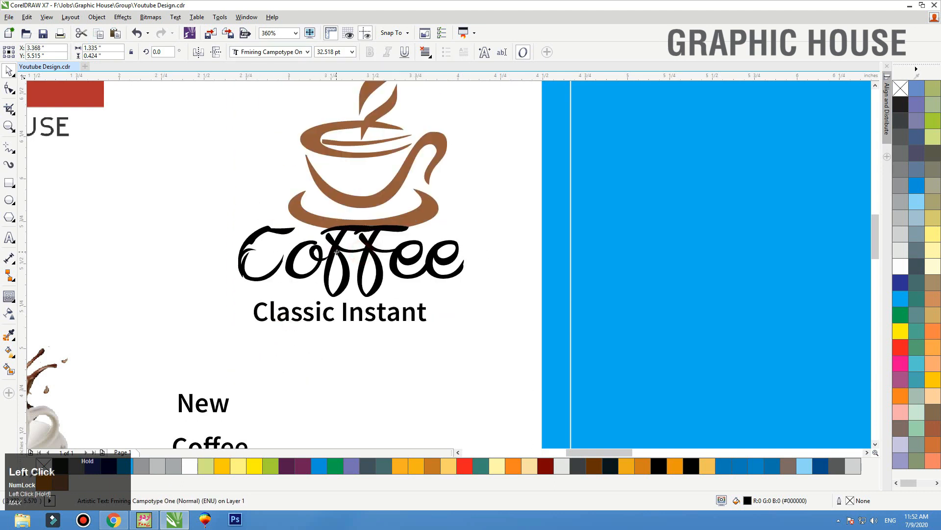
{"action": "left_click", "coordinate": [288, 52]}
{"action": "scroll", "coordinate": [291, 148], "scroll_direction": "down", "scroll_amount": 1}
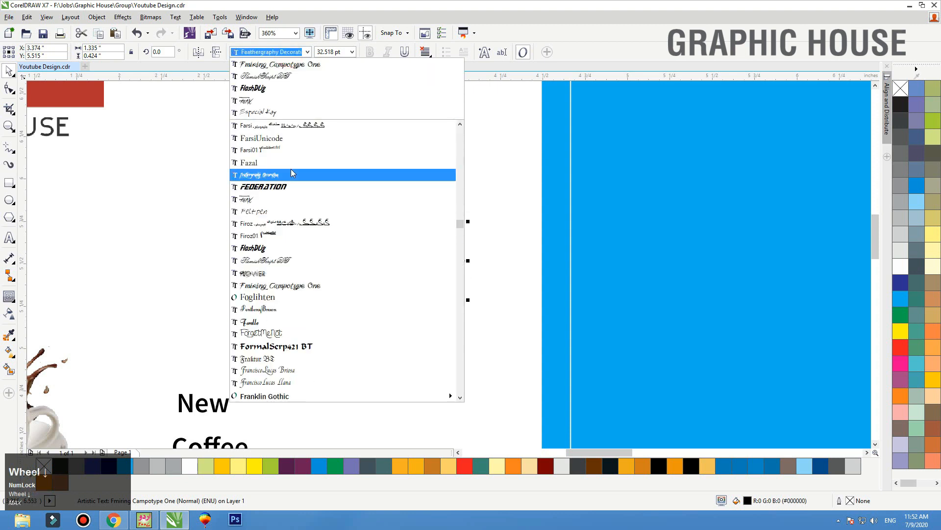
{"action": "left_click", "coordinate": [278, 308]}
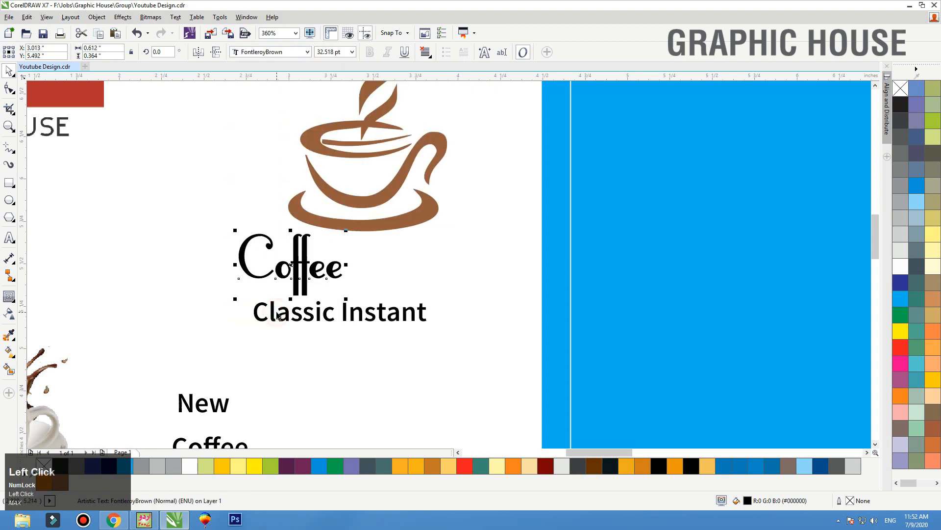
Try the ForgetMeNot and Freehand591 BT fonts on the "Coffee" text under the cup icon
{"action": "left_click", "coordinate": [259, 54]}
{"action": "left_click", "coordinate": [262, 329]}
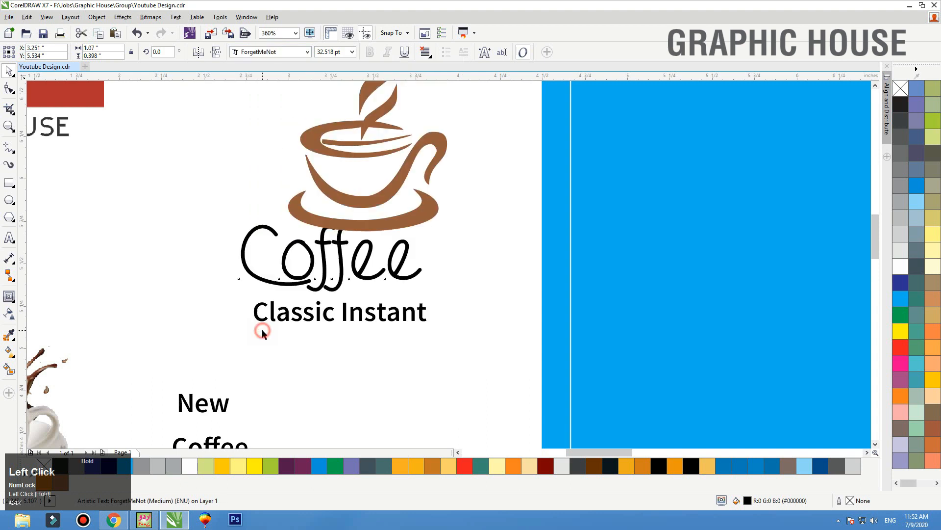
{"action": "left_click", "coordinate": [332, 273]}
{"action": "left_click", "coordinate": [327, 267]}
{"action": "left_click", "coordinate": [269, 52]}
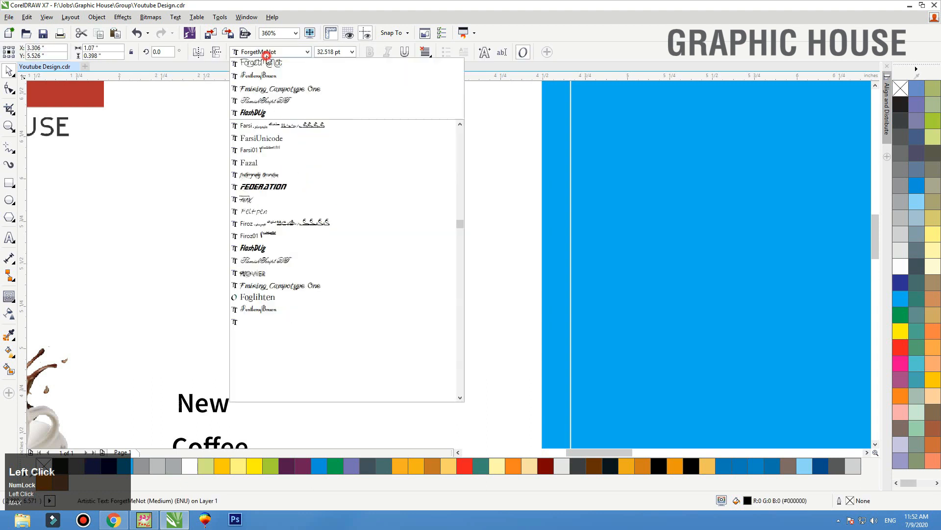
{"action": "scroll", "coordinate": [277, 221], "scroll_direction": "down", "scroll_amount": 2}
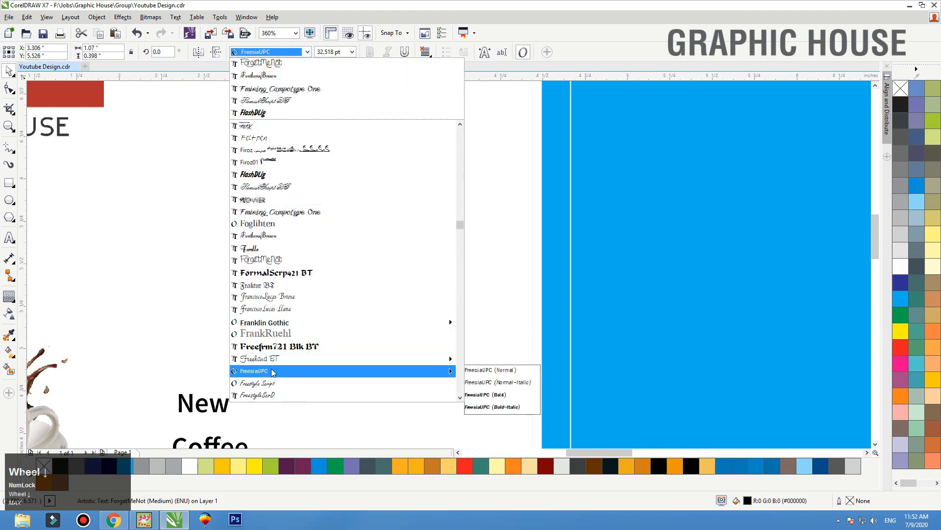
{"action": "left_click", "coordinate": [272, 361]}
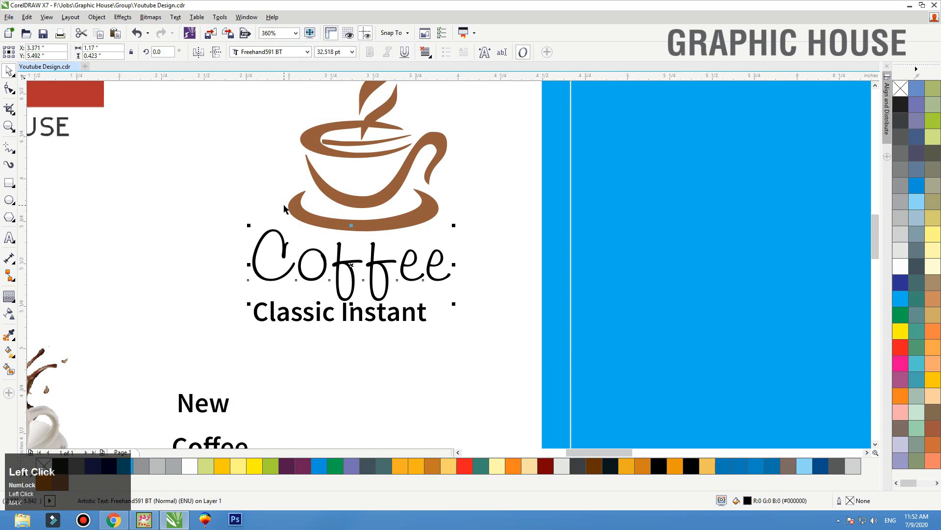
Try the Frosting for Breakfast font on the "Coffee" text and shift it slightly under the cup
{"action": "left_click", "coordinate": [269, 52]}
{"action": "scroll", "coordinate": [301, 230], "scroll_direction": "down", "scroll_amount": 4}
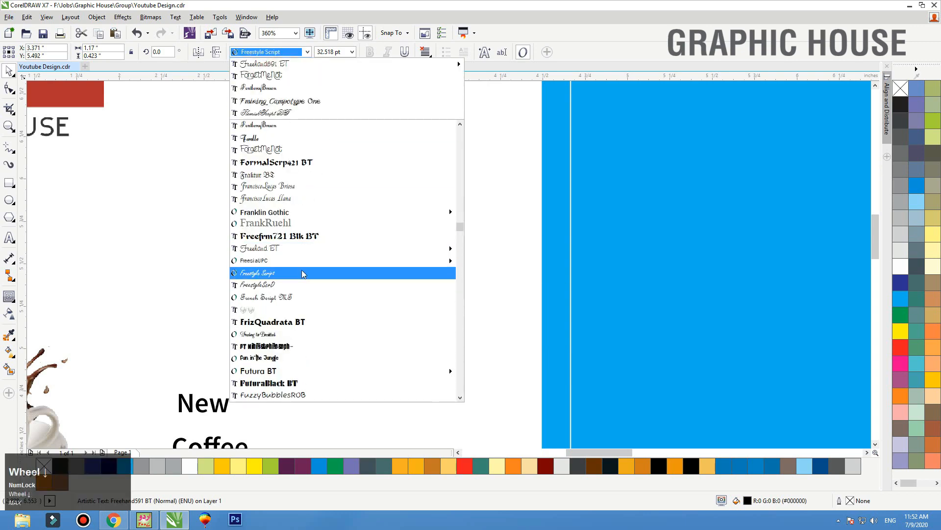
{"action": "left_click", "coordinate": [265, 297]}
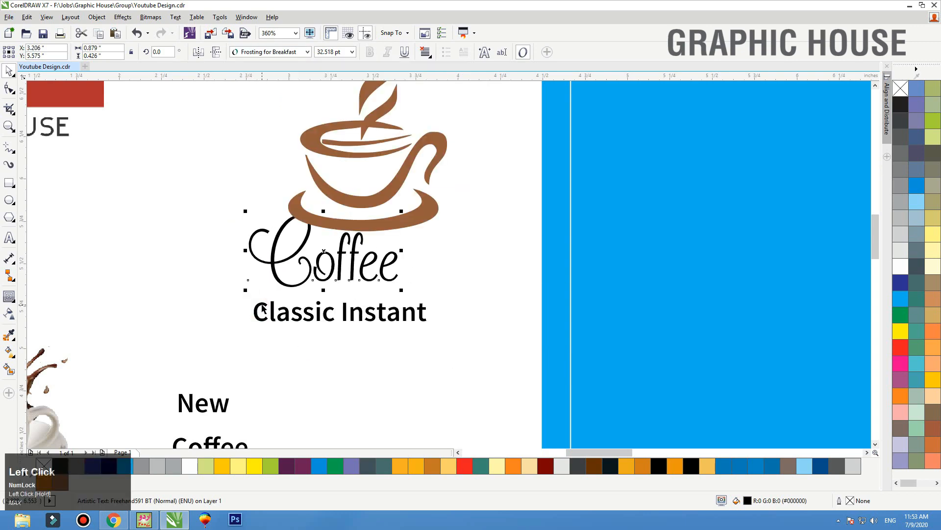
{"action": "mouse_move", "coordinate": [339, 252]}
{"action": "left_mouse_down"}
{"action": "mouse_move", "coordinate": [348, 262]}
{"action": "mouse_move", "coordinate": [348, 253]}
{"action": "left_mouse_up"}
Set the "Coffee" text to the Giddyup Std font and place it closer beneath the cup icon
{"action": "left_click", "coordinate": [242, 53]}
{"action": "scroll", "coordinate": [294, 200], "scroll_direction": "down", "scroll_amount": 5}
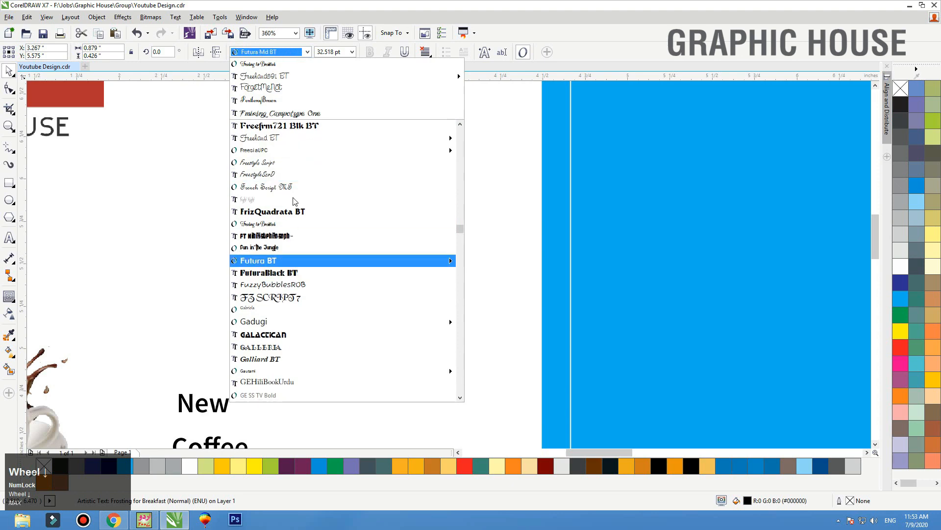
{"action": "scroll", "coordinate": [280, 260], "scroll_direction": "down", "scroll_amount": 2}
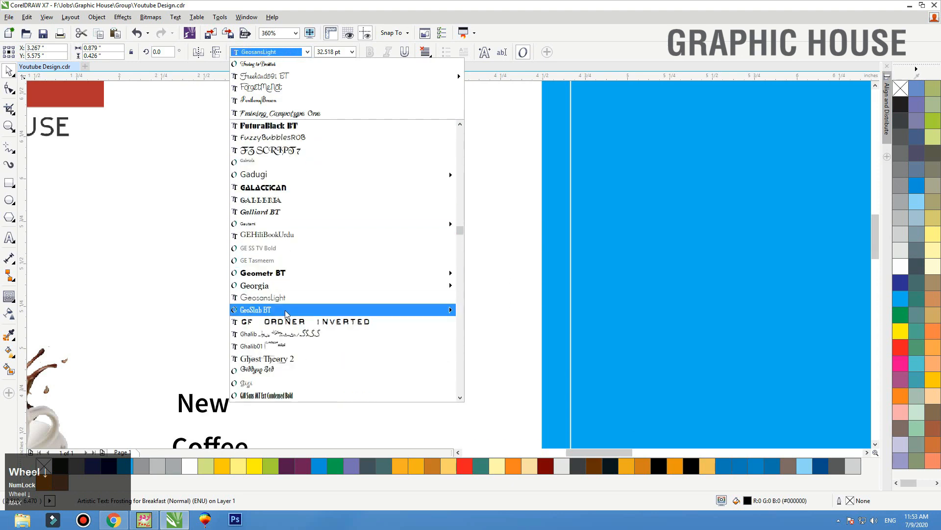
{"action": "mouse_move", "coordinate": [277, 289]}
{"action": "scroll", "coordinate": [277, 293], "scroll_direction": "down", "scroll_amount": 1}
{"action": "left_click", "coordinate": [283, 333]}
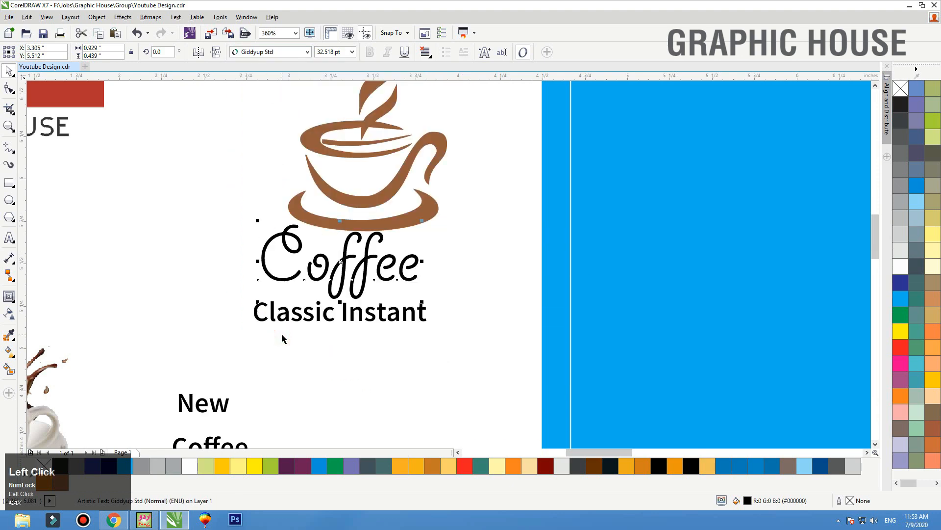
{"action": "left_click_drag", "start_coordinate": [368, 260], "coordinate": [375, 258]}
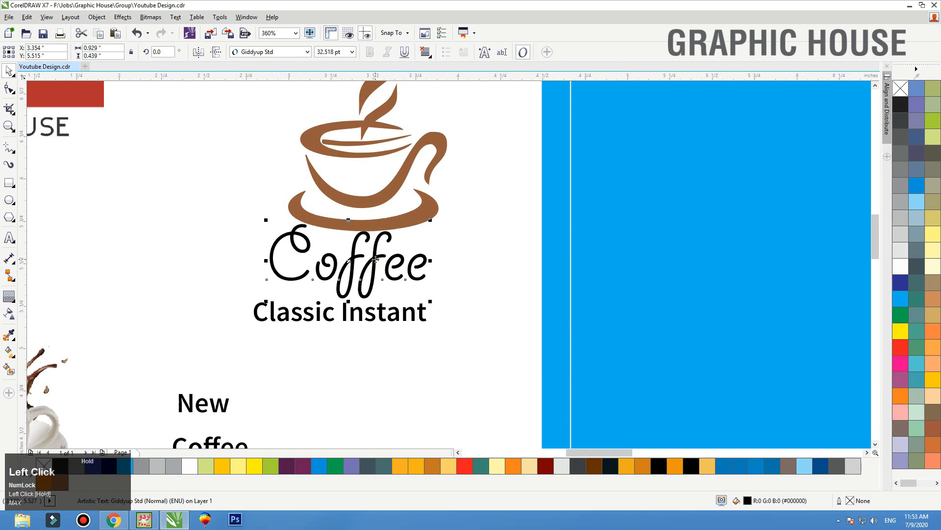
Reposition the cup icon above the "Coffee" text and scale it down to about 0.54 in wide
{"action": "left_click", "coordinate": [379, 321]}
{"action": "left_click", "coordinate": [387, 218]}
{"action": "left_click_drag", "start_coordinate": [393, 221], "coordinate": [383, 218]}
{"action": "left_click_drag", "start_coordinate": [374, 259], "coordinate": [370, 259]}
{"action": "left_click", "coordinate": [386, 221]}
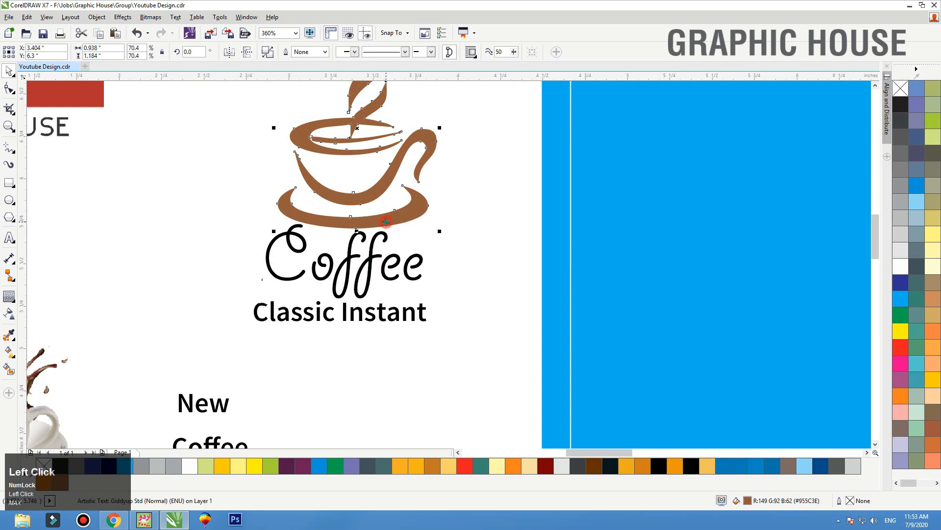
{"action": "left_click_drag", "start_coordinate": [439, 230], "coordinate": [359, 210]}
{"action": "left_click", "coordinate": [437, 208]}
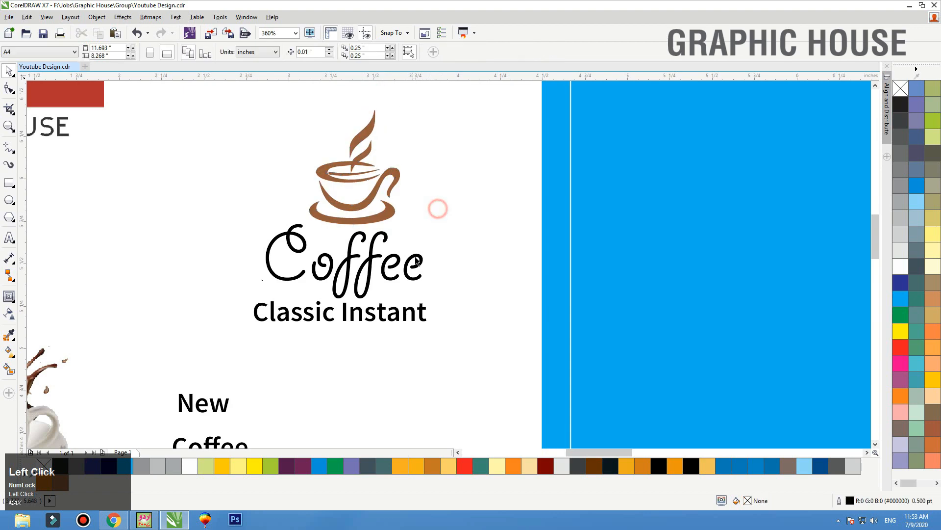
Centre the "Coffee" text and the cup icon on a common vertical axis
{"action": "key", "text": "F3"}
{"action": "key", "text": "F2"}
{"action": "left_click_drag", "start_coordinate": [499, 170], "coordinate": [287, 321]}
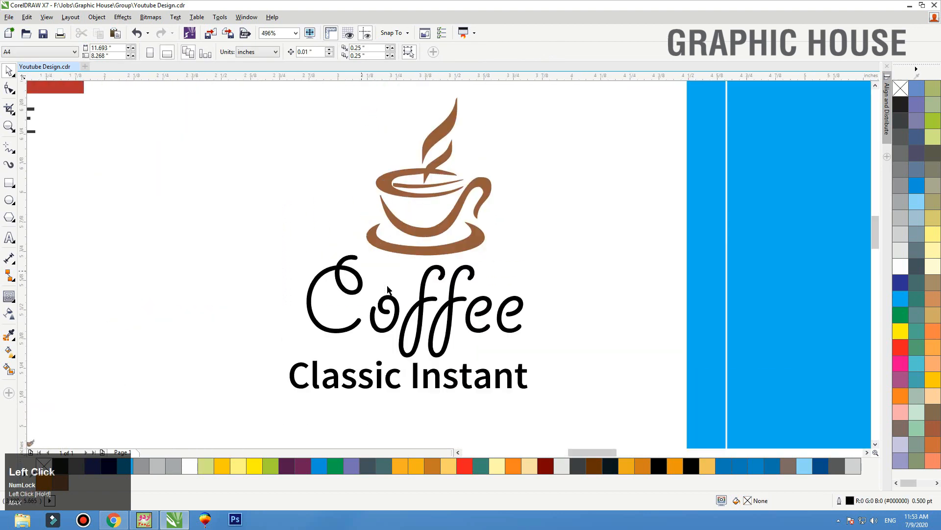
{"action": "left_click", "coordinate": [425, 296]}
{"action": "left_click", "coordinate": [440, 253], "text": "shift"}
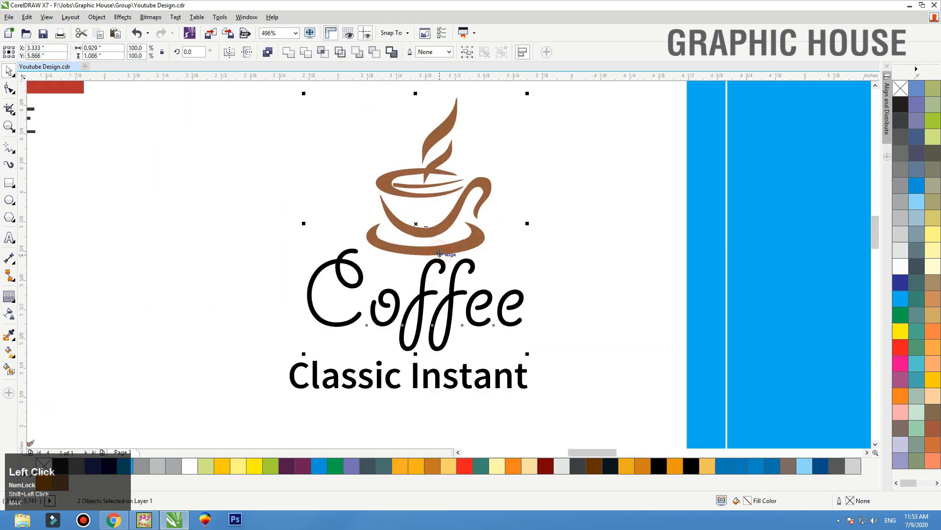
{"action": "key", "text": "c"}
{"action": "left_click", "coordinate": [239, 219]}
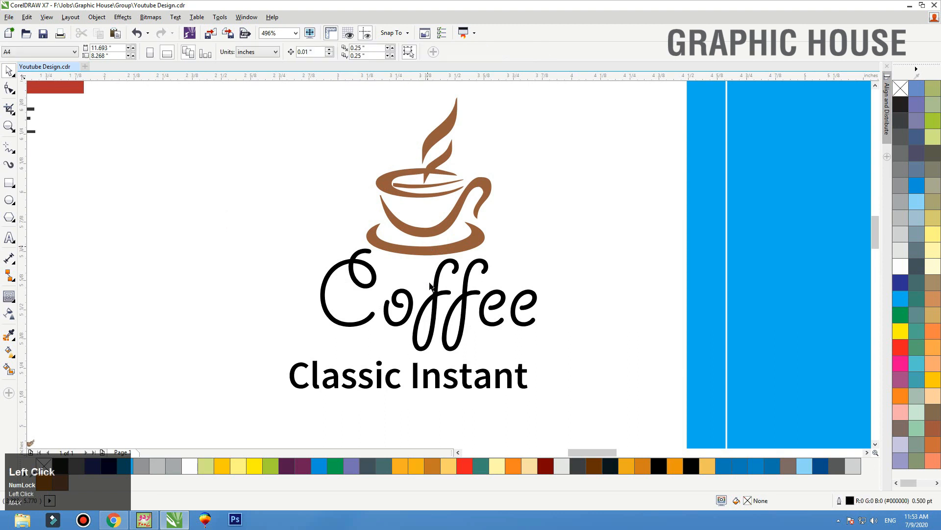
Shrink "Classic Instant" to about 7.5 pt beneath "Coffee", and place a smaller cup icon above the word's final letters
{"action": "left_click_drag", "start_coordinate": [439, 375], "coordinate": [456, 375]}
{"action": "left_click_drag", "start_coordinate": [548, 363], "coordinate": [452, 370]}
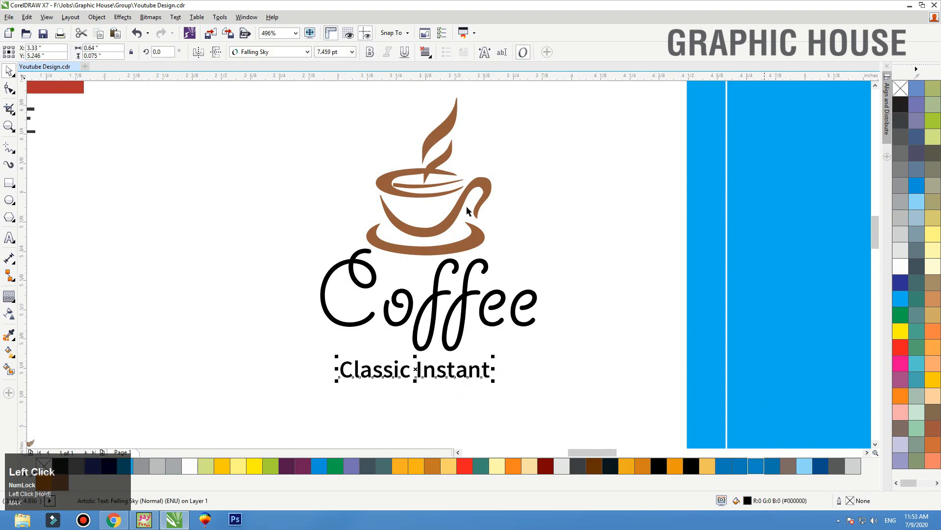
{"action": "left_click", "coordinate": [406, 251]}
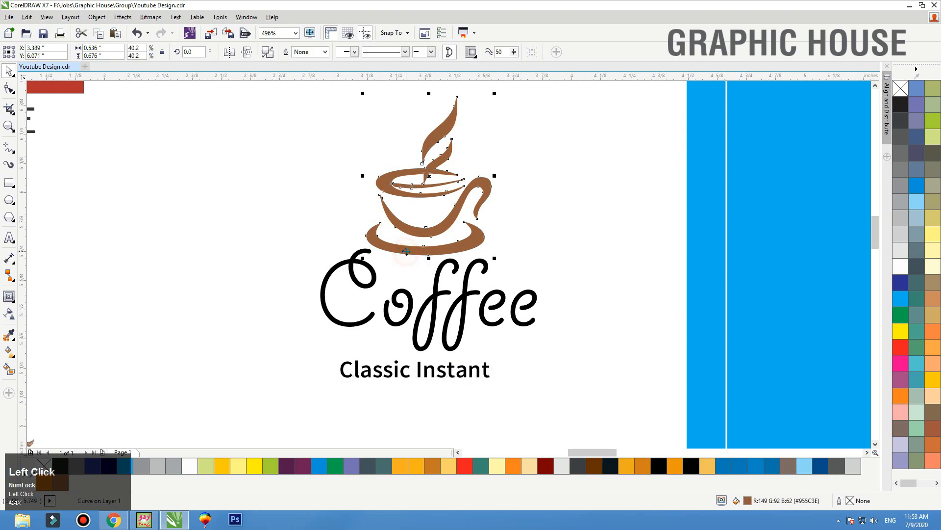
{"action": "left_click_drag", "start_coordinate": [495, 93], "coordinate": [454, 124]}
{"action": "left_click_drag", "start_coordinate": [429, 185], "coordinate": [517, 261]}
{"action": "left_click", "coordinate": [567, 244]}
{"action": "left_click_drag", "start_coordinate": [453, 377], "coordinate": [461, 373]}
{"action": "left_click", "coordinate": [295, 191]}
Draw a rectangle about 0.93 by 0.15 in around the "Classic Instant" text
{"action": "key", "text": "F3"}
{"action": "left_click_drag", "start_coordinate": [282, 205], "coordinate": [500, 327]}
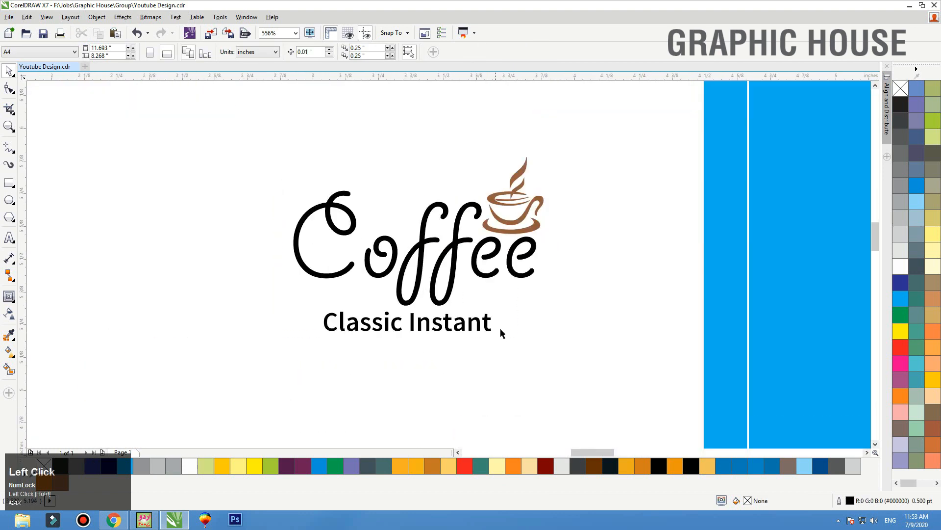
{"action": "left_click", "coordinate": [11, 184]}
{"action": "left_click_drag", "start_coordinate": [300, 299], "coordinate": [545, 346]}
{"action": "key", "text": "space"}
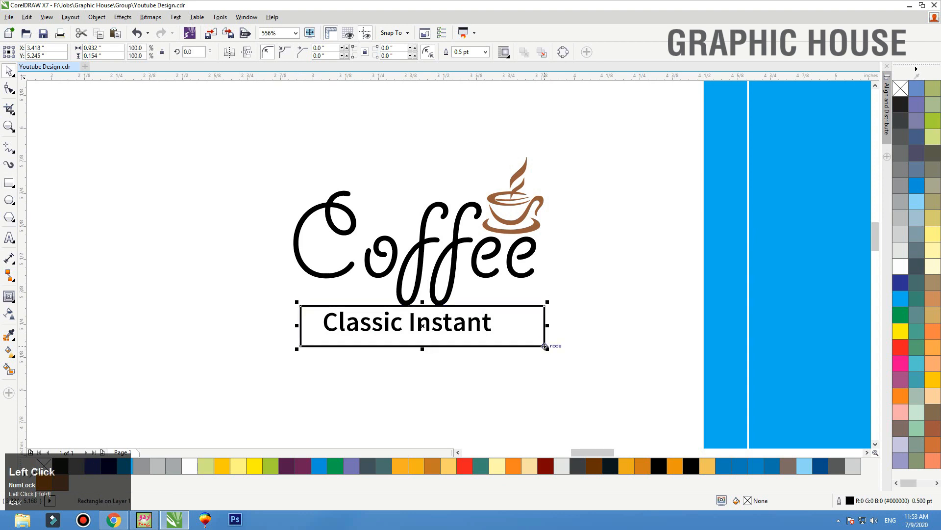
Convert the rectangle to curves and move its corner nodes to form a slanted banner that widens to one side
{"action": "left_click", "coordinate": [12, 94]}
{"action": "left_click", "coordinate": [40, 89]}
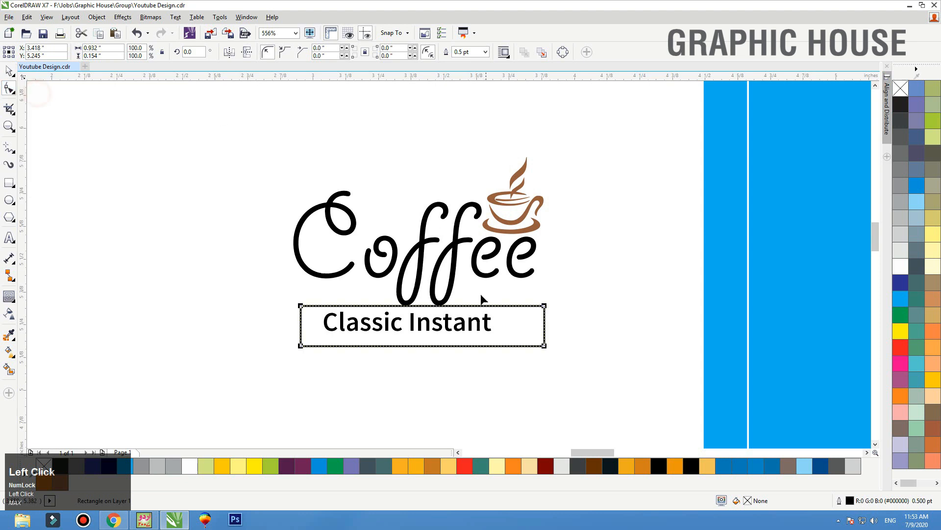
{"action": "left_click", "coordinate": [565, 54]}
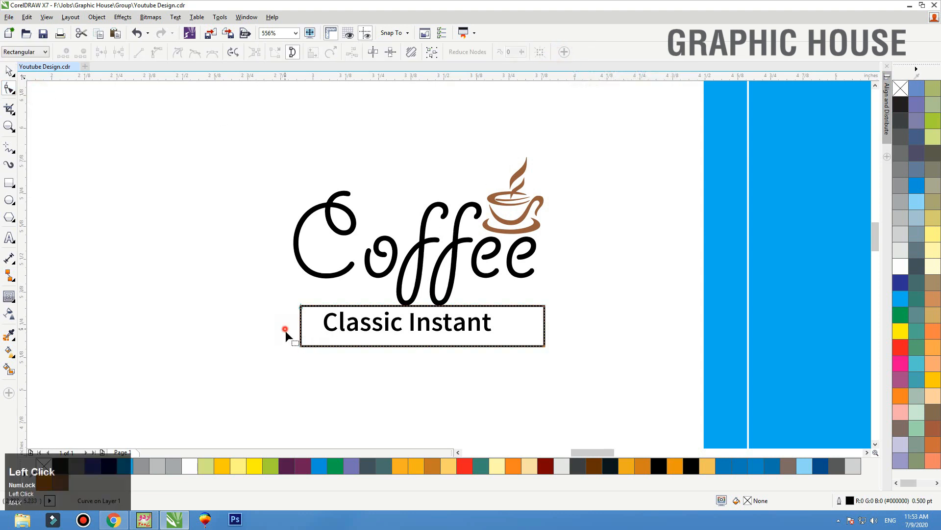
{"action": "mouse_move", "coordinate": [286, 330]}
{"action": "left_mouse_down"}
{"action": "mouse_move", "coordinate": [307, 352]}
{"action": "mouse_move", "coordinate": [300, 339]}
{"action": "left_mouse_up"}
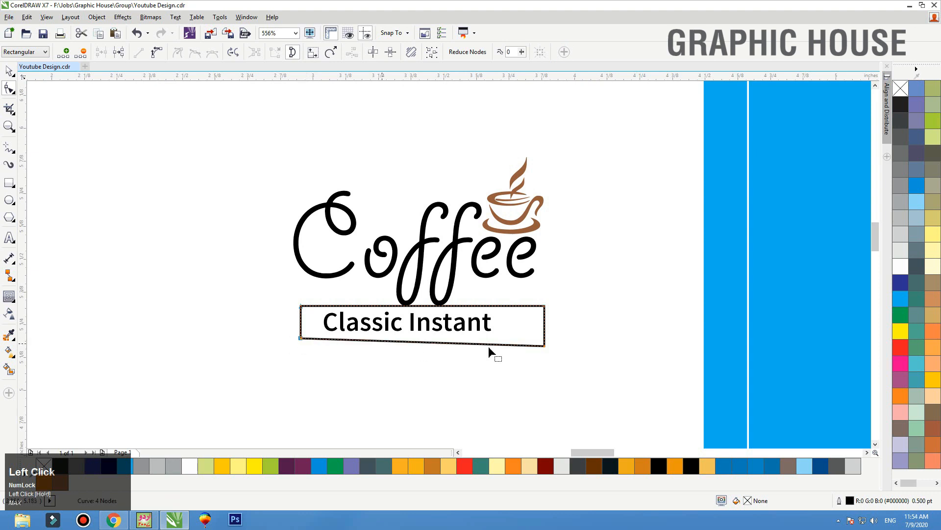
{"action": "left_click_drag", "start_coordinate": [545, 306], "coordinate": [544, 309]}
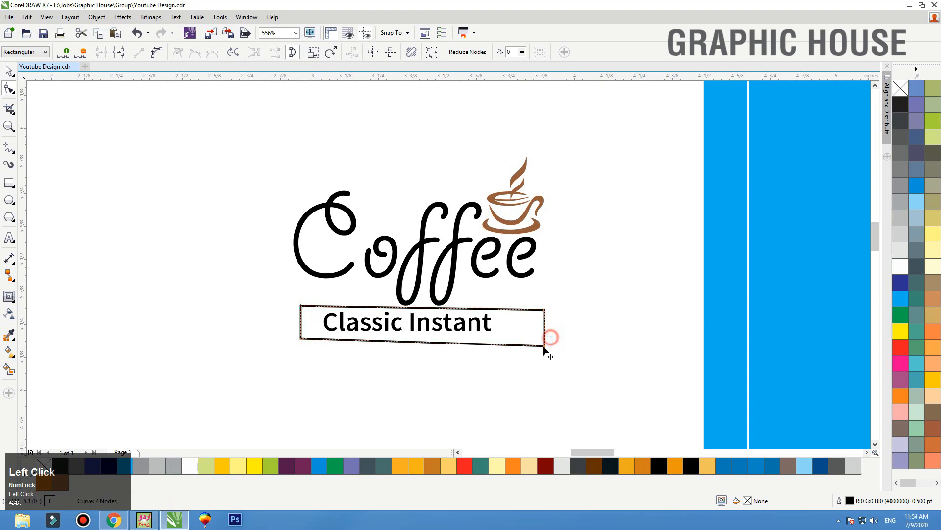
{"action": "left_click_drag", "start_coordinate": [542, 345], "coordinate": [544, 353]}
{"action": "key", "text": "space"}
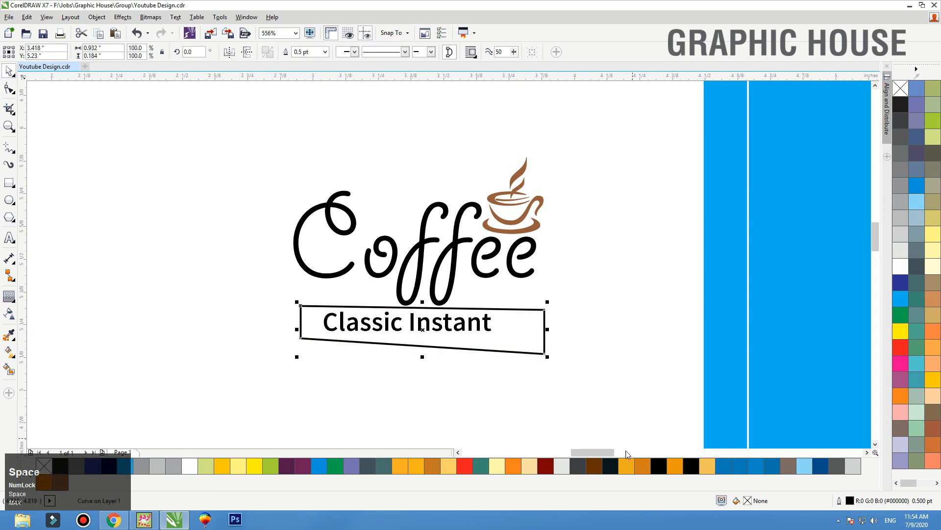
Fill the banner dark brown without an outline, and bring "Classic Instant" to the front in white
{"action": "left_click", "coordinate": [595, 464]}
{"action": "right_click", "coordinate": [901, 88]}
{"action": "left_click_drag", "start_coordinate": [608, 285], "coordinate": [307, 368]}
{"action": "key", "text": "shift+Page_Up"}
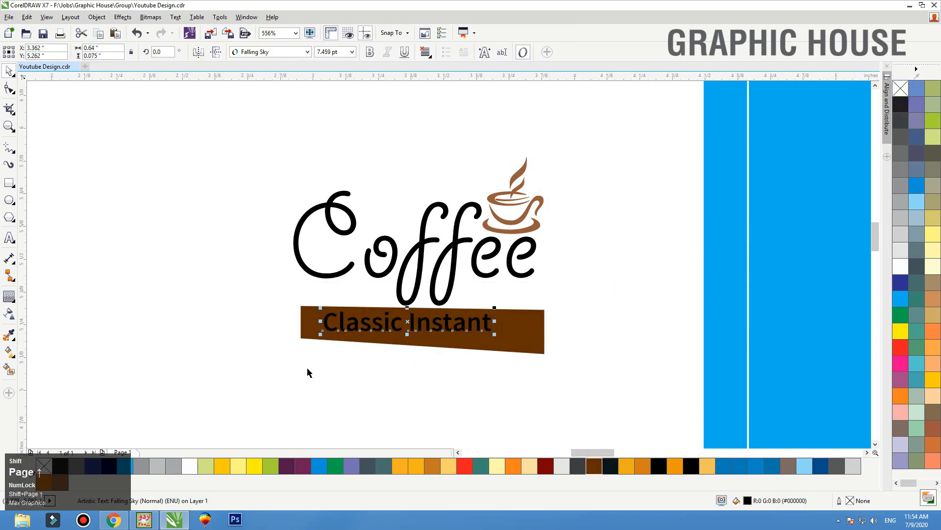
{"action": "left_click", "coordinate": [902, 266]}
{"action": "left_click", "coordinate": [656, 270]}
Draw a square about 0.32 in wide beside the "New" text and duplicate it into an evenly spaced row of three
{"action": "key", "text": "F3"}
{"action": "key", "text": "F3"}
{"action": "key", "text": "F2"}
{"action": "left_click_drag", "start_coordinate": [311, 206], "coordinate": [728, 474]}
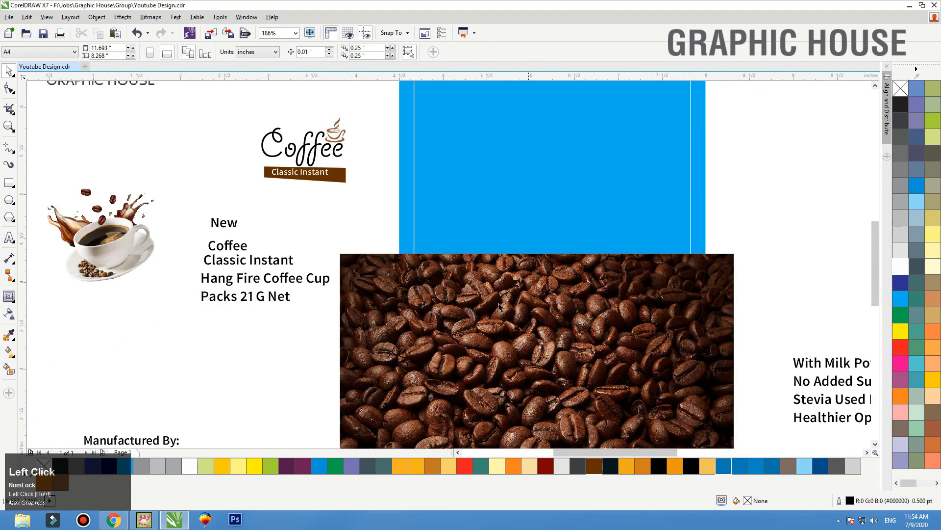
{"action": "left_click", "coordinate": [350, 217]}
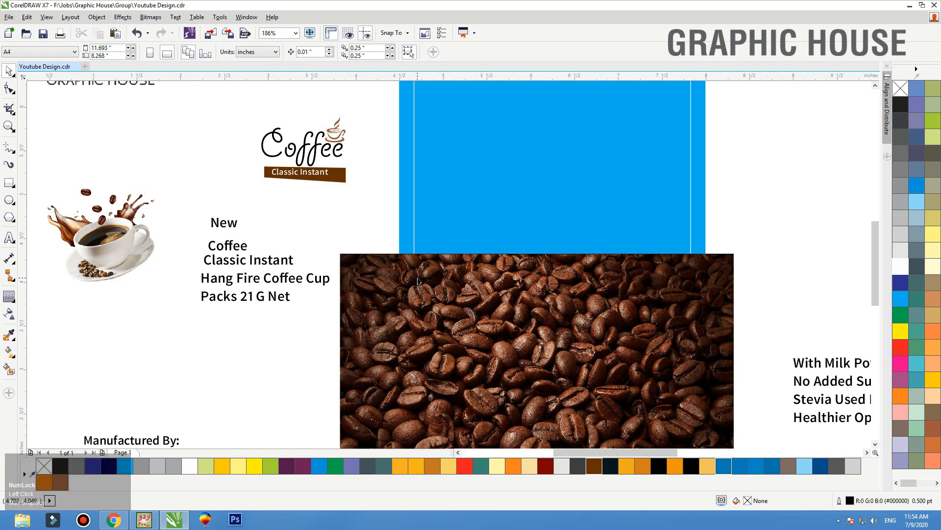
{"action": "left_click", "coordinate": [12, 335]}
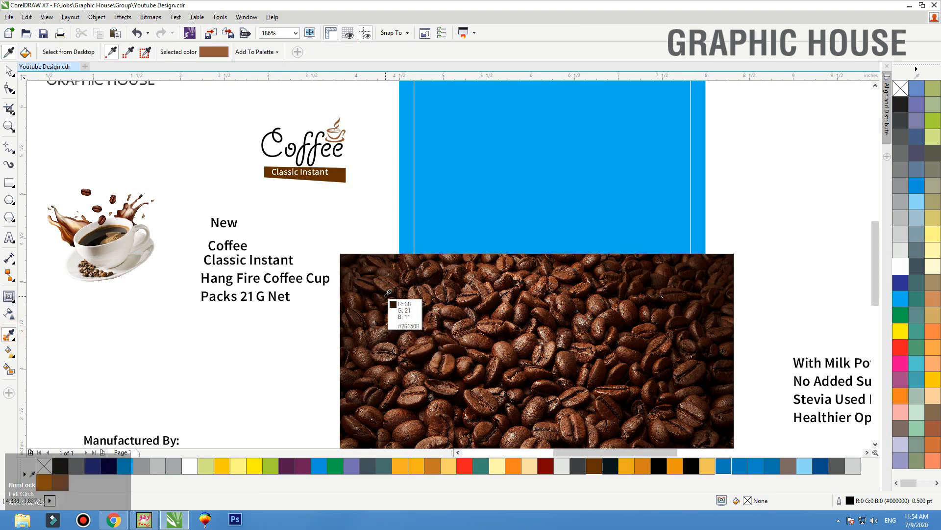
{"action": "key", "text": "F2"}
{"action": "left_click_drag", "start_coordinate": [543, 162], "coordinate": [276, 345]}
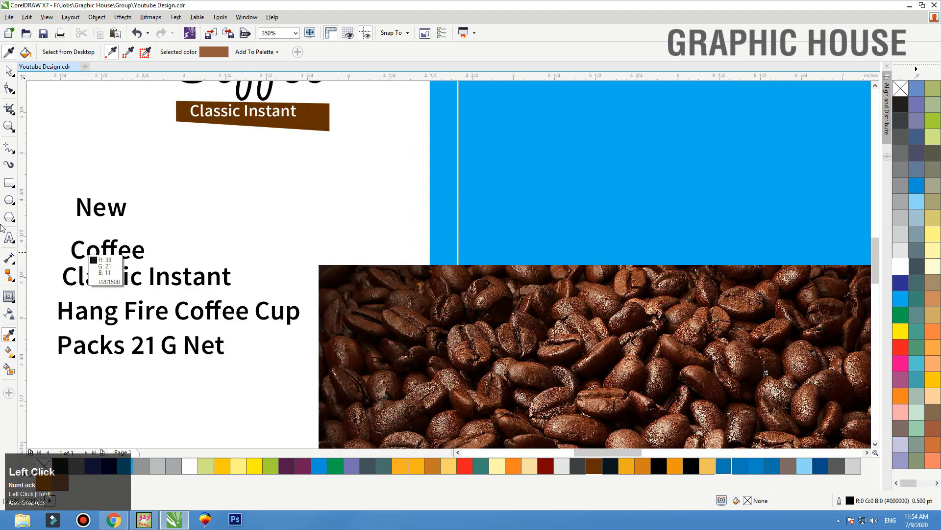
{"action": "left_click", "coordinate": [10, 182]}
{"action": "mouse_move", "coordinate": [231, 180]}
{"action": "left_mouse_down"}
{"action": "mouse_move", "coordinate": [284, 232]}
{"action": "mouse_move", "coordinate": [317, 209]}
{"action": "left_mouse_up"}
{"action": "right_click", "coordinate": [316, 209]}
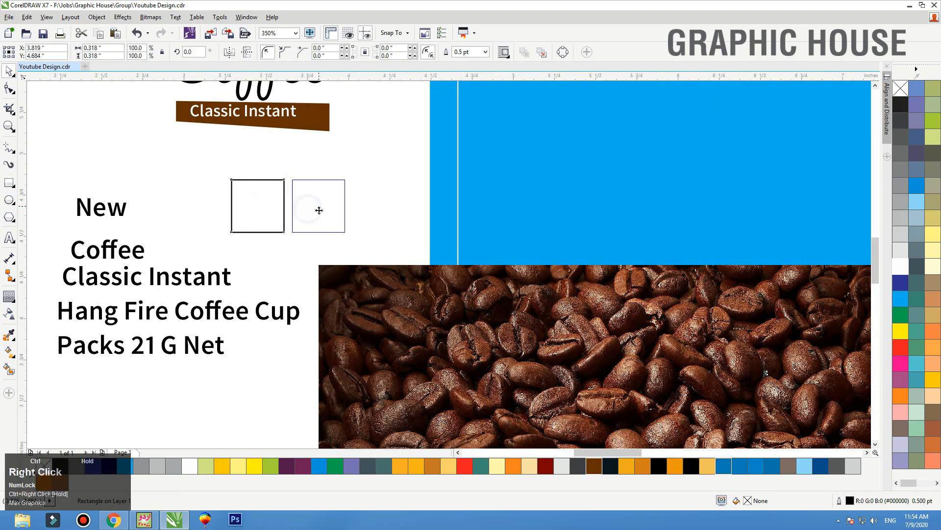
{"action": "key", "text": "ctrl+r"}
Sample a reddish brown from the coffee-bean photo and fill the square nearest the blue panel with it
{"action": "left_click", "coordinate": [9, 335]}
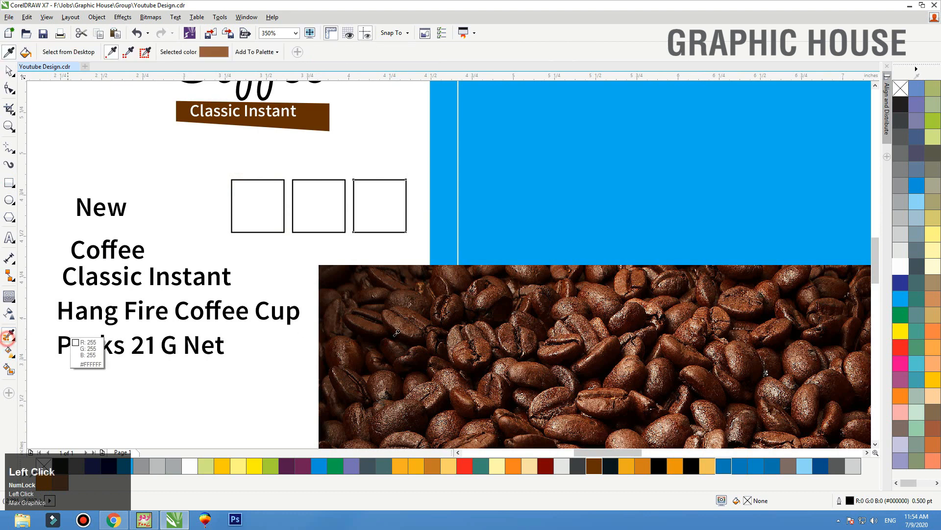
{"action": "left_click", "coordinate": [523, 358]}
{"action": "left_click", "coordinate": [393, 220]}
{"action": "key", "text": "space"}
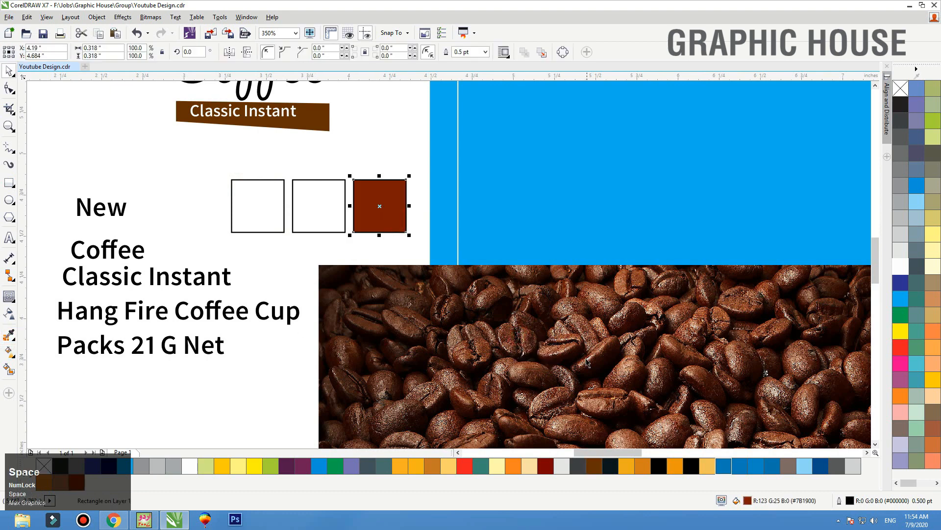
Fill the middle square with a light brown and the remaining square with a very dark brown sampled from the beans
{"action": "left_click", "coordinate": [595, 351]}
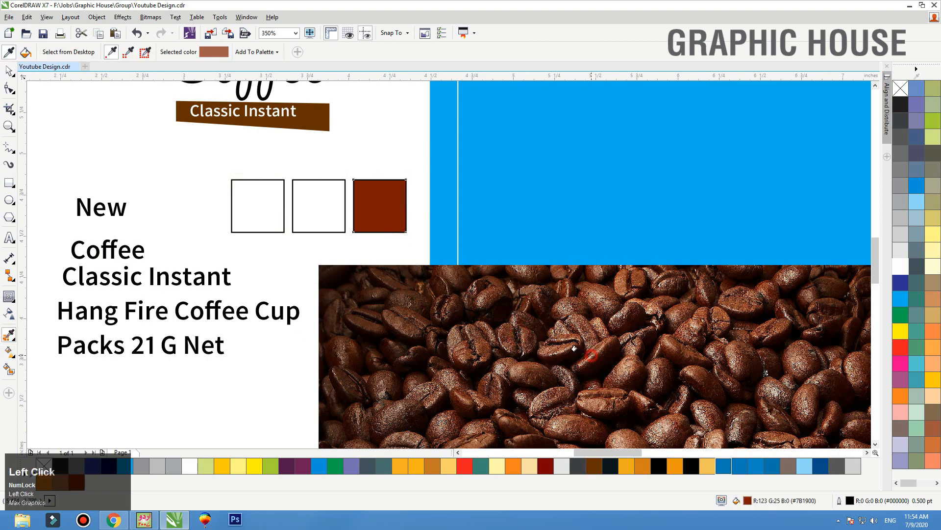
{"action": "left_click", "coordinate": [315, 210]}
{"action": "key", "text": "space"}
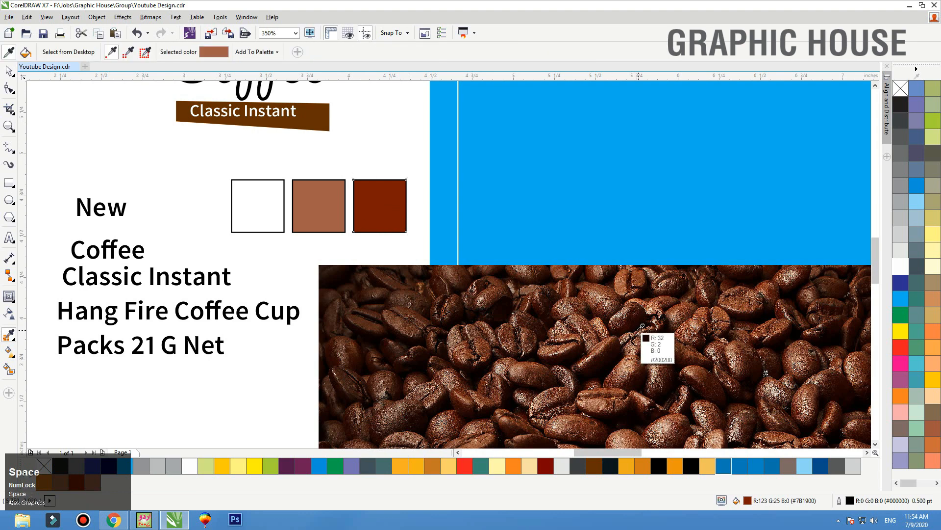
{"action": "left_click", "coordinate": [642, 326]}
{"action": "left_click", "coordinate": [257, 211]}
{"action": "key", "text": "space"}
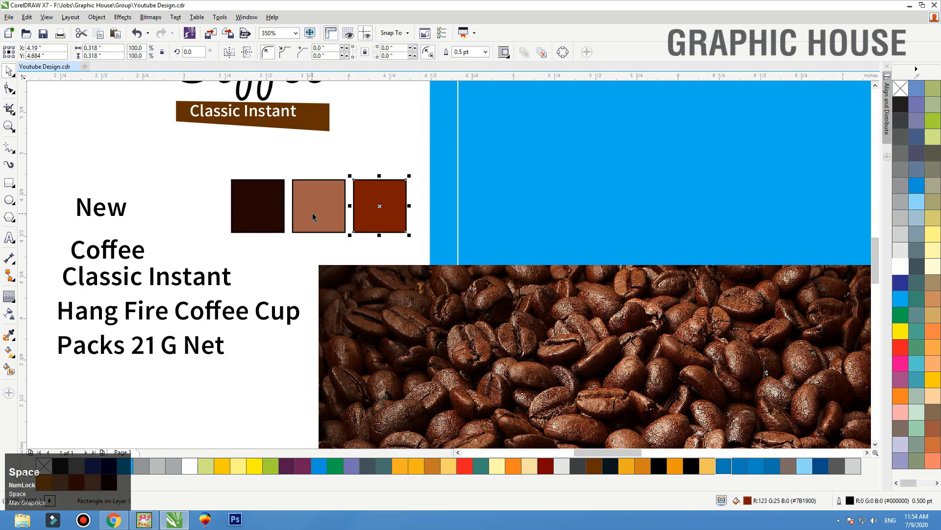
Remove the outline from all three brown sample squares
{"action": "left_click", "coordinate": [313, 214], "text": "shift"}
{"action": "right_click", "coordinate": [901, 93]}
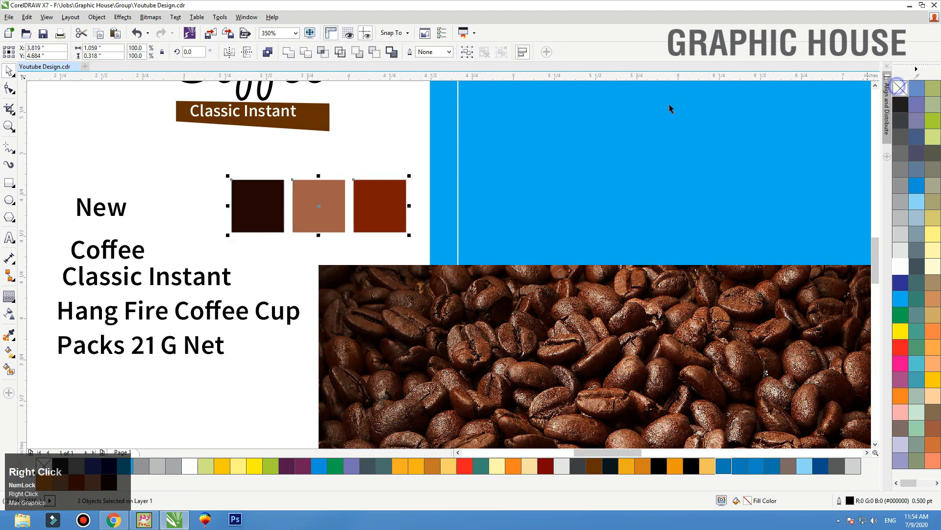
{"action": "left_click", "coordinate": [314, 254]}
{"action": "key", "text": "F3"}
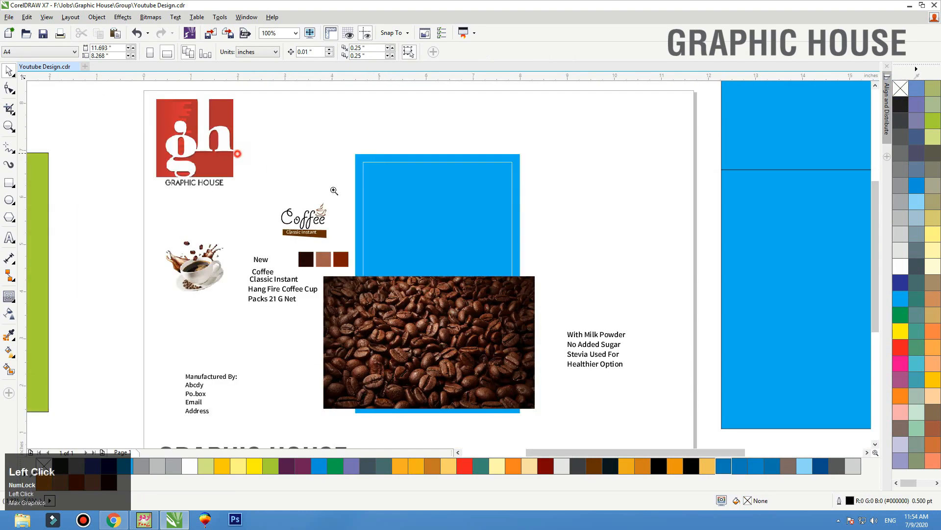
Sample the brown of the cup icon in the logo and fill the "Classic Instant" banner with it
{"action": "left_click_drag", "start_coordinate": [235, 153], "coordinate": [620, 299]}
{"action": "left_click_drag", "start_coordinate": [243, 198], "coordinate": [116, 302]}
{"action": "key", "text": "shift+F2"}
{"action": "key", "text": "F3"}
{"action": "left_click", "coordinate": [168, 193]}
{"action": "key", "text": "F2"}
{"action": "left_click_drag", "start_coordinate": [273, 222], "coordinate": [628, 396]}
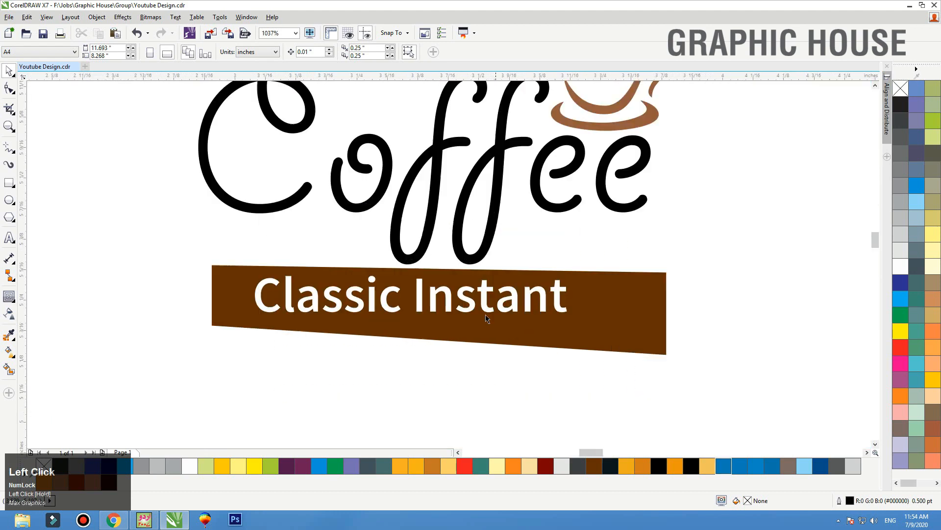
{"action": "left_click", "coordinate": [516, 308]}
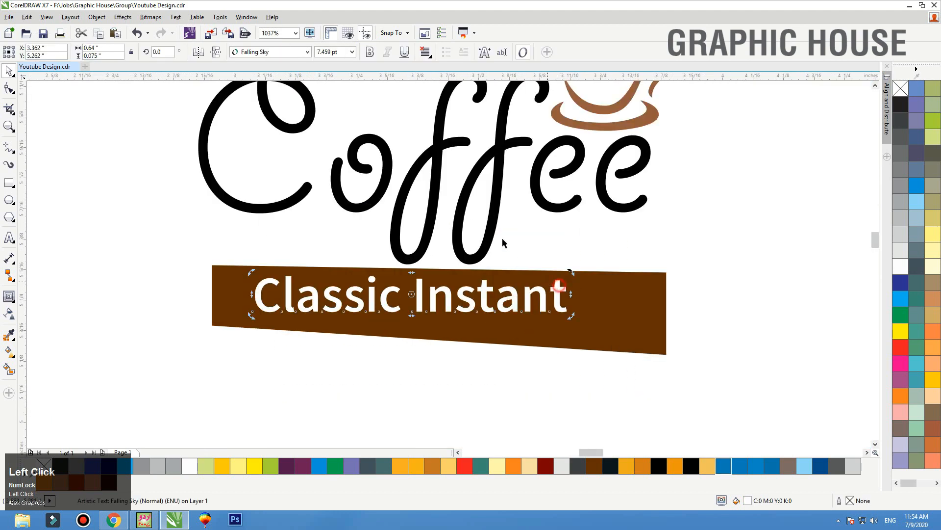
{"action": "scroll", "coordinate": [502, 238], "scroll_direction": "down", "scroll_amount": 2}
{"action": "left_click", "coordinate": [643, 272]}
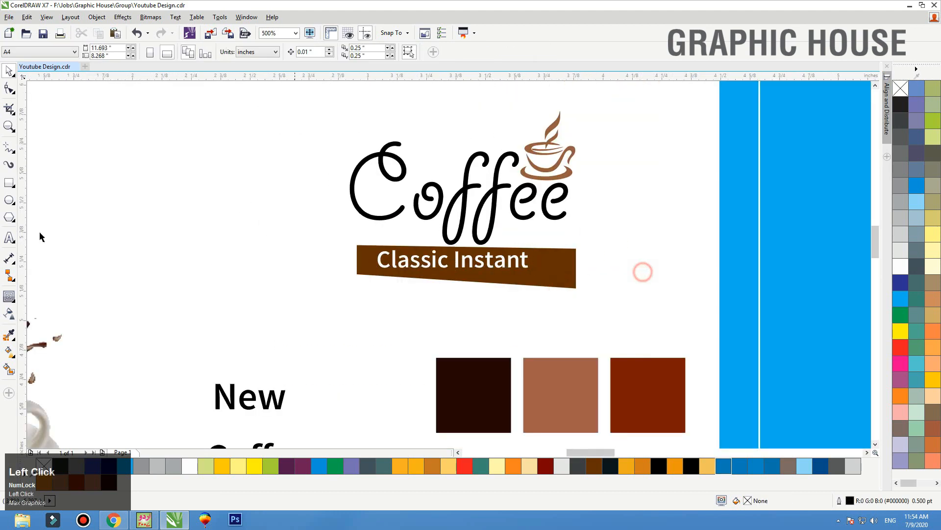
{"action": "left_click", "coordinate": [556, 170]}
{"action": "left_click", "coordinate": [8, 343]}
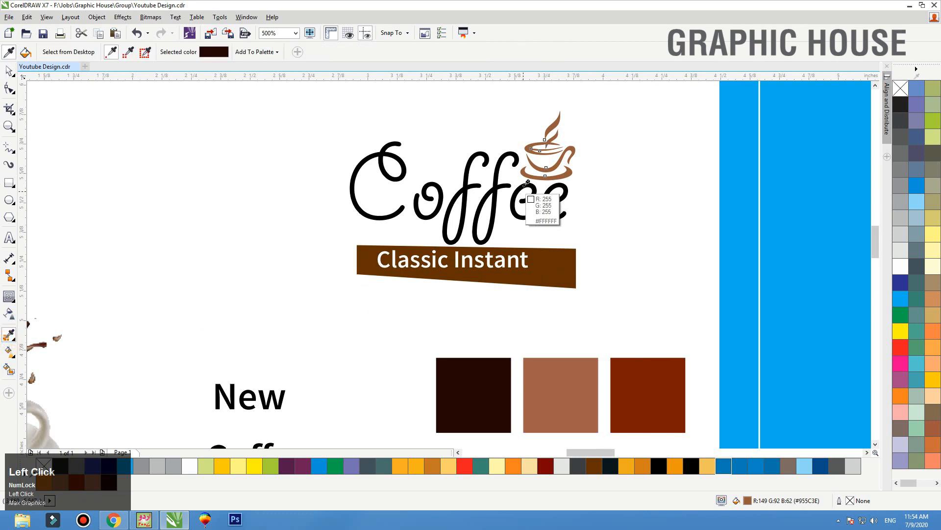
{"action": "left_click", "coordinate": [569, 175]}
{"action": "left_click", "coordinate": [561, 263]}
{"action": "key", "text": "space"}
{"action": "left_click", "coordinate": [522, 264]}
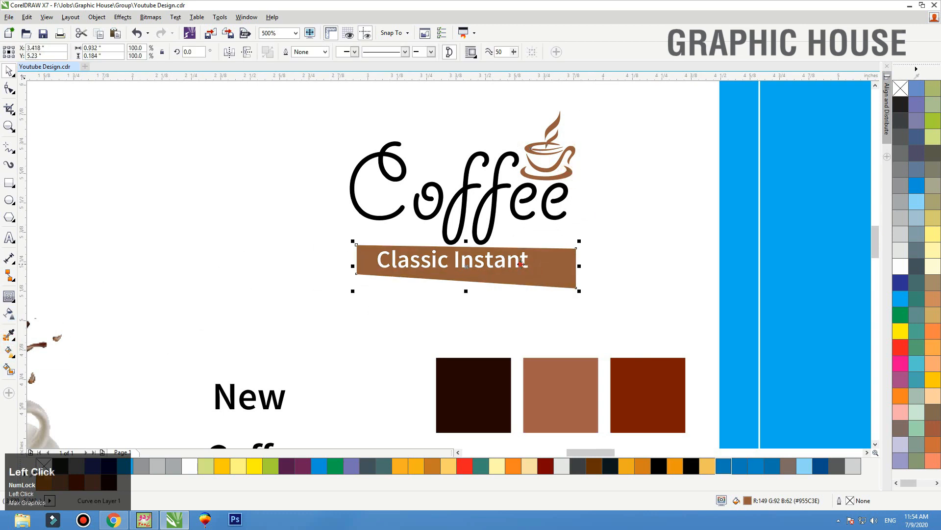
Rotate "Classic Instant" to about 358° to follow the banner's slant, enlarge it slightly, and centre it horizontally on the banner
{"action": "left_click_drag", "start_coordinate": [309, 191], "coordinate": [699, 334]}
{"action": "left_click", "coordinate": [464, 269]}
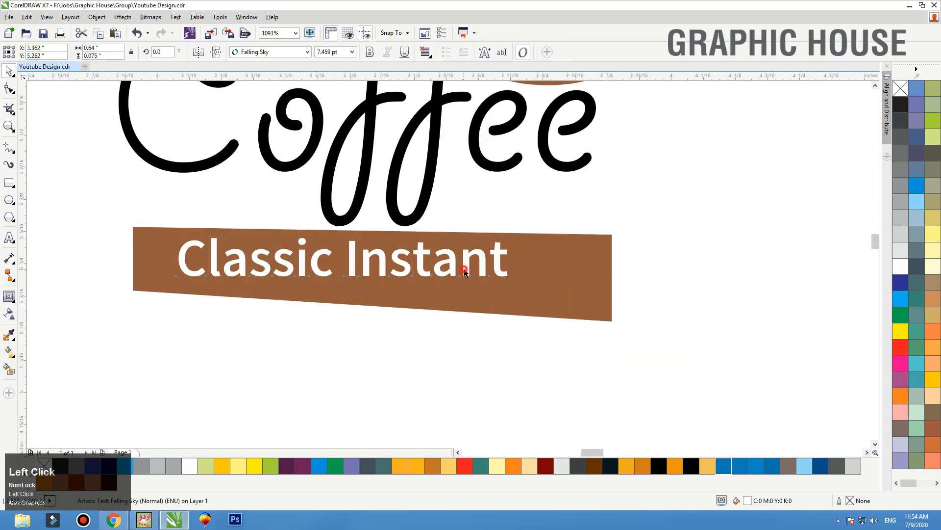
{"action": "left_click_drag", "start_coordinate": [510, 233], "coordinate": [522, 280]}
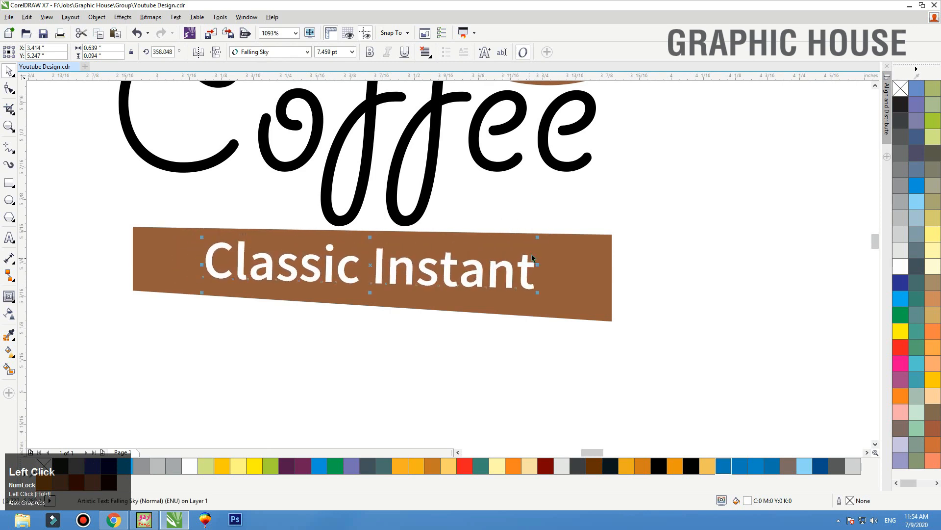
{"action": "left_click_drag", "start_coordinate": [538, 239], "coordinate": [571, 231]}
{"action": "left_click", "coordinate": [596, 255], "text": "shift"}
{"action": "key", "text": "c"}
{"action": "left_click", "coordinate": [669, 242]}
{"action": "key", "text": "F3"}
{"action": "key", "text": "F3"}
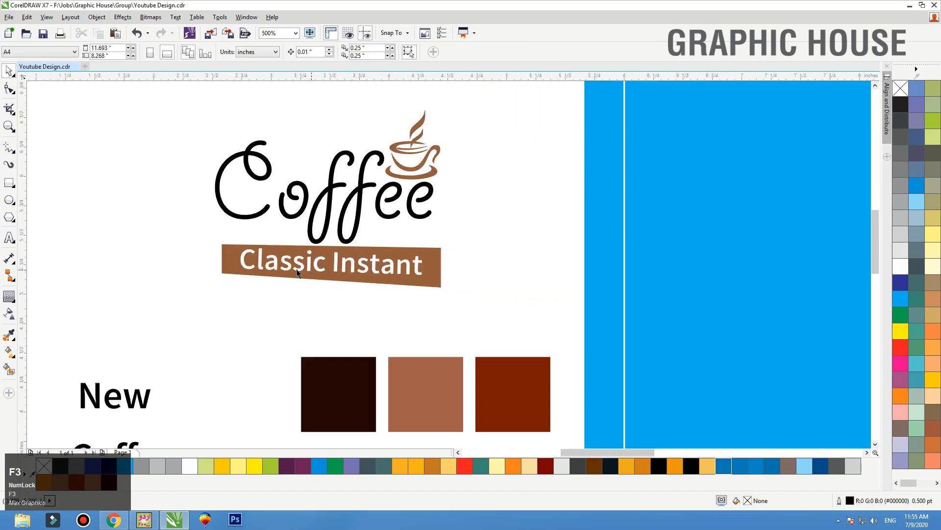
Group the "Classic Instant" text with its banner and shrink the group to about 0.785 in wide
{"action": "left_click_drag", "start_coordinate": [181, 151], "coordinate": [416, 290]}
{"action": "left_click_drag", "start_coordinate": [410, 240], "coordinate": [255, 286]}
{"action": "key", "text": "ctrl+g"}
{"action": "left_click_drag", "start_coordinate": [382, 253], "coordinate": [370, 254]}
Place a vertical guideline at the outer edge of the cup handle and move the banner group against it, just under the lettering
{"action": "left_click_drag", "start_coordinate": [434, 170], "coordinate": [195, 321]}
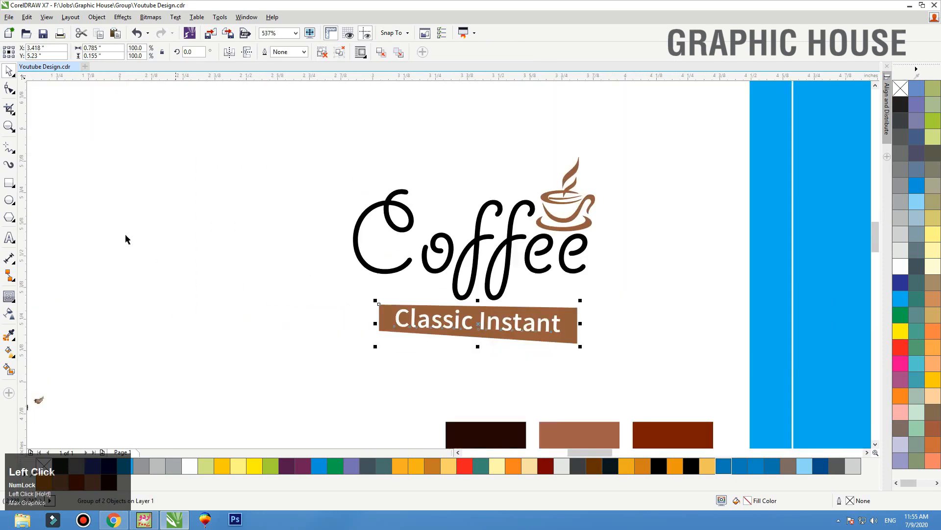
{"action": "left_click_drag", "start_coordinate": [27, 243], "coordinate": [598, 204]}
{"action": "left_click_drag", "start_coordinate": [571, 317], "coordinate": [598, 318]}
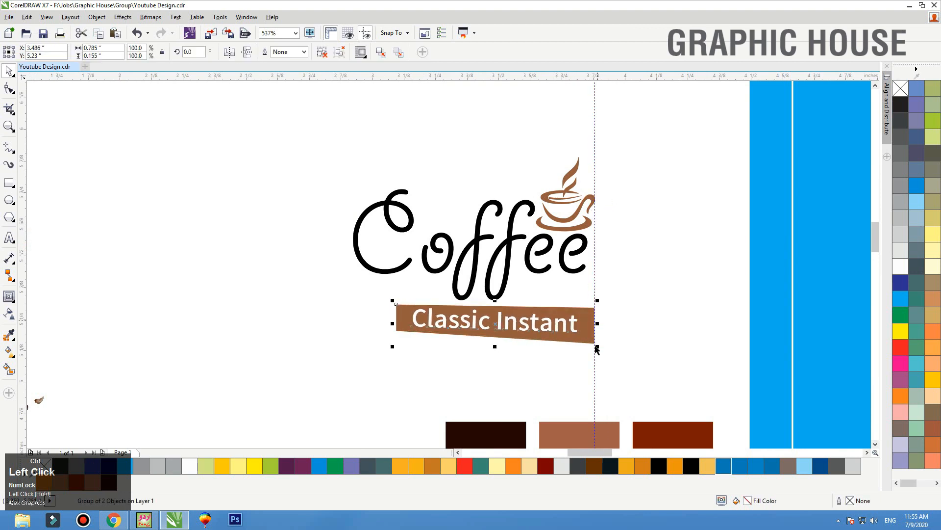
{"action": "left_click", "coordinate": [665, 280]}
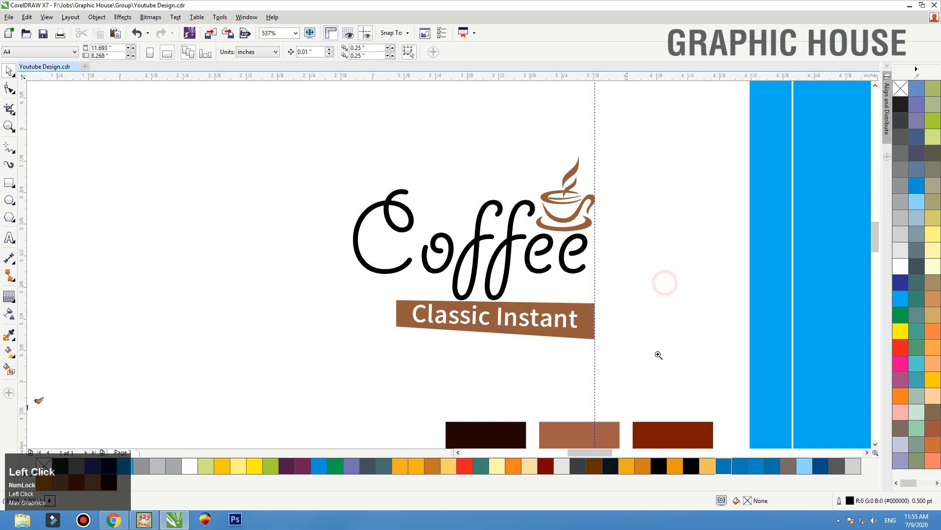
Add an outside contour of about 0.023 in with rounded corners around the "Coffee" lettering
{"action": "left_click_drag", "start_coordinate": [657, 357], "coordinate": [342, 145]}
{"action": "left_click", "coordinate": [480, 296]}
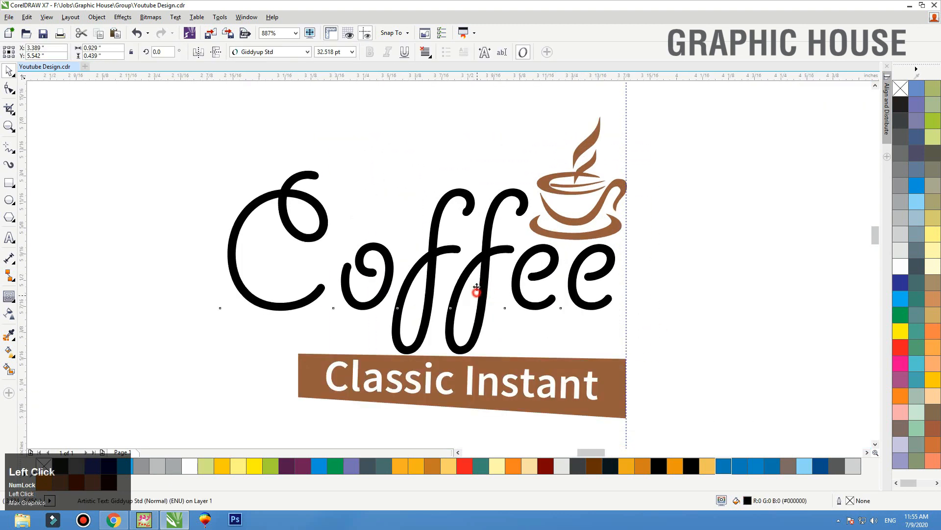
{"action": "key", "text": "ctrl+z"}
{"action": "left_click", "coordinate": [9, 296]}
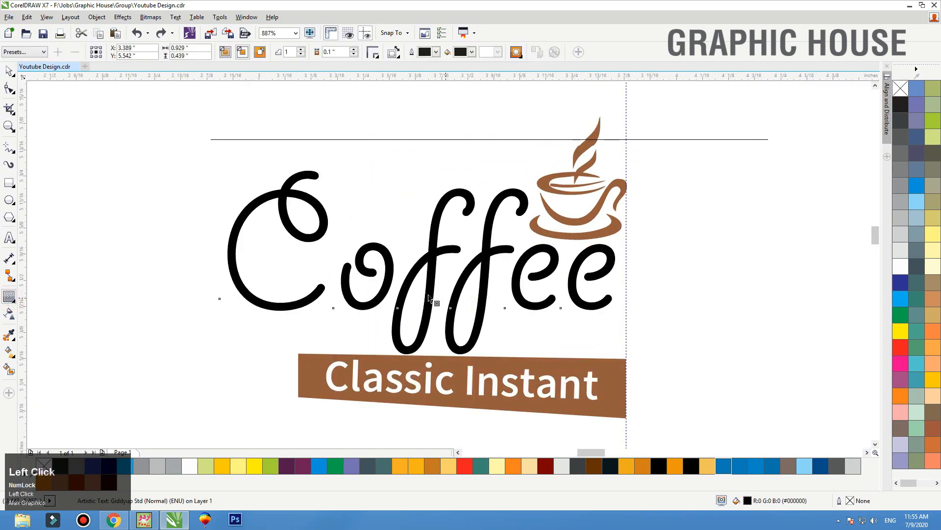
{"action": "left_click_drag", "start_coordinate": [428, 303], "coordinate": [444, 367]}
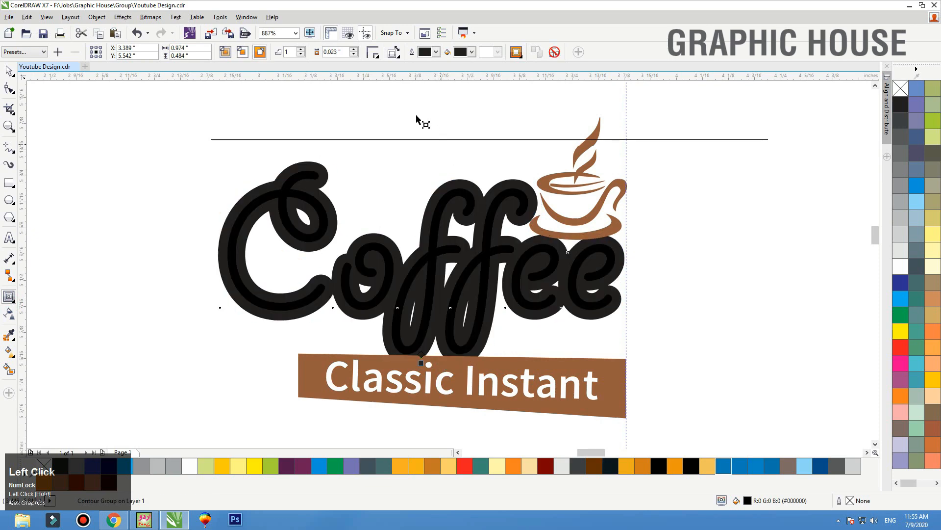
{"action": "left_click", "coordinate": [374, 54]}
{"action": "left_click", "coordinate": [392, 79]}
Break the contour apart from the "Coffee" text and fill the contour shape red
{"action": "key", "text": "space"}
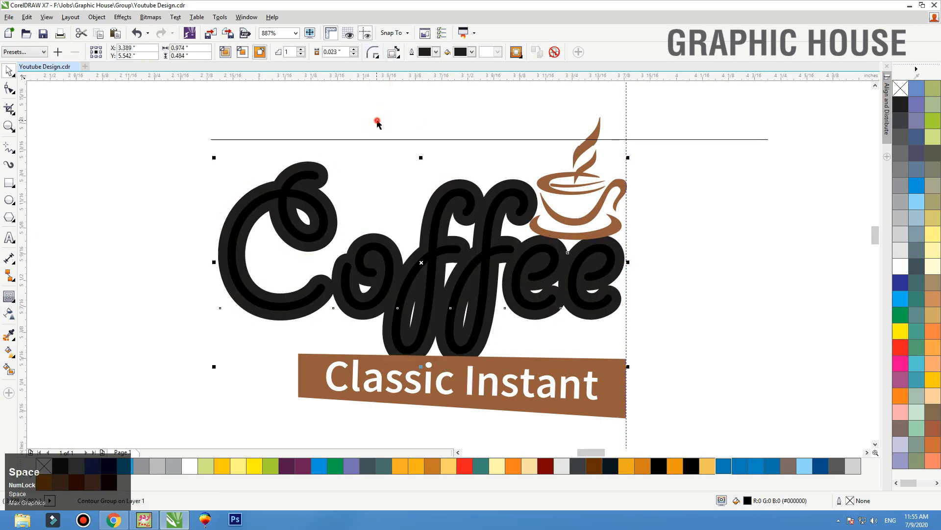
{"action": "left_click", "coordinate": [436, 265]}
{"action": "key", "text": "ctrl+z"}
{"action": "left_click", "coordinate": [414, 103]}
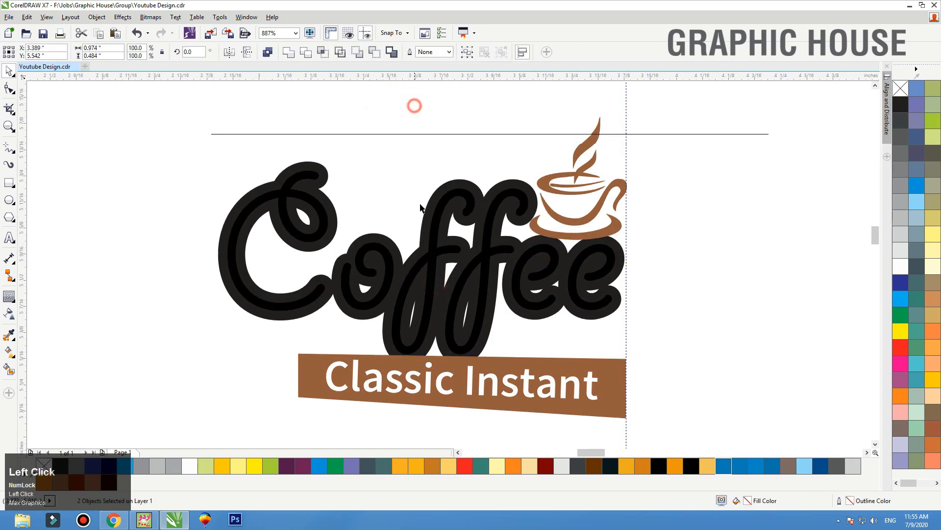
{"action": "left_click", "coordinate": [421, 239]}
{"action": "left_click", "coordinate": [906, 349]}
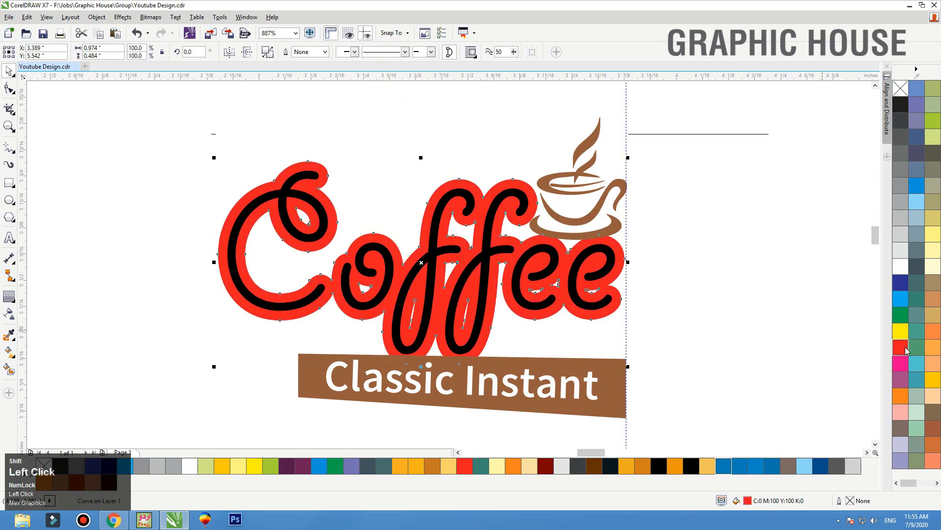
Bring the red contour to the front, trim the banner with it, and delete the contour
{"action": "key", "text": "shift+Page_Up"}
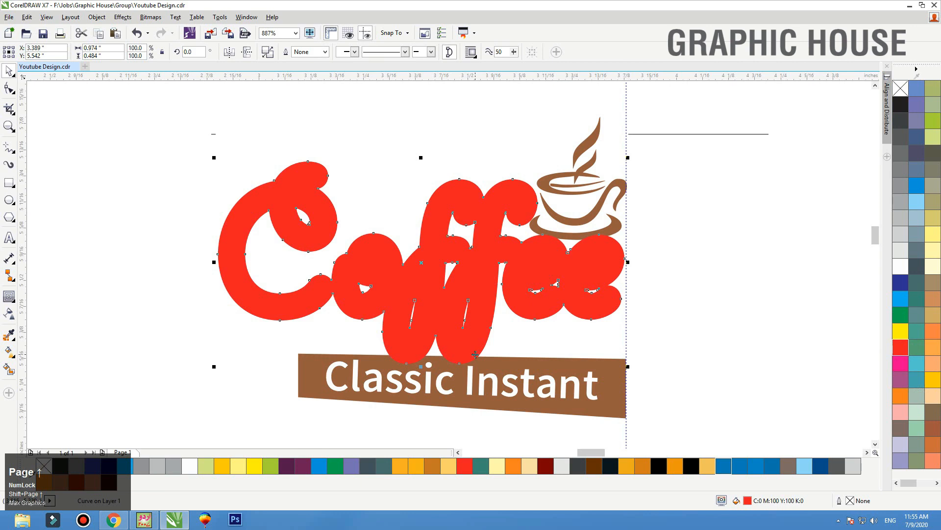
{"action": "left_click", "coordinate": [505, 359], "text": "shift"}
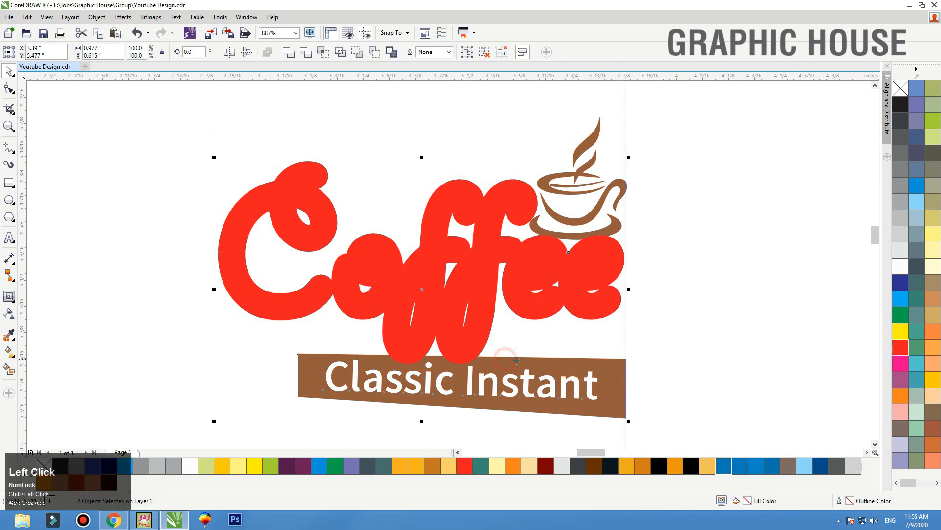
{"action": "left_click", "coordinate": [307, 53]}
{"action": "left_click", "coordinate": [324, 95]}
{"action": "left_click", "coordinate": [454, 184]}
{"action": "key", "text": "Delete"}
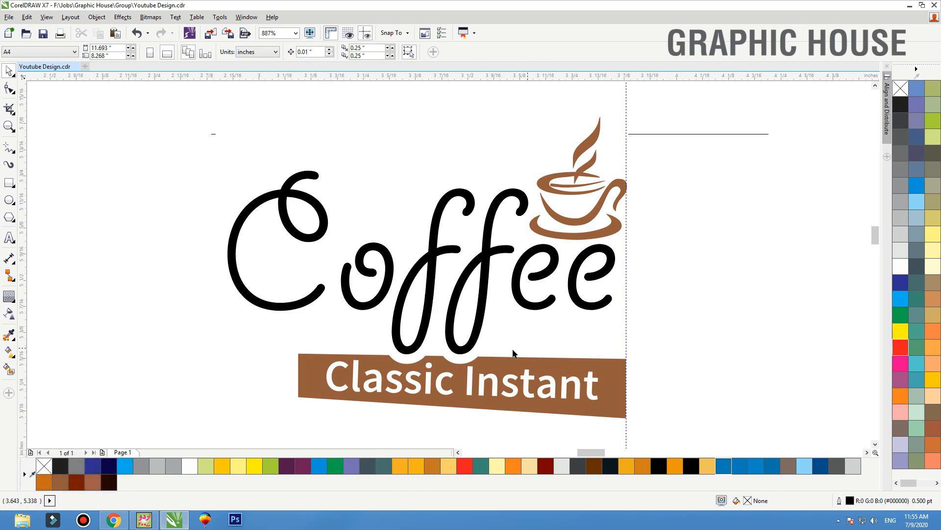
Delete the vertical guideline and group the cup, "Coffee" lettering and banner into one logo
{"action": "left_click", "coordinate": [572, 228]}
{"action": "left_click", "coordinate": [686, 248]}
{"action": "key", "text": "F3"}
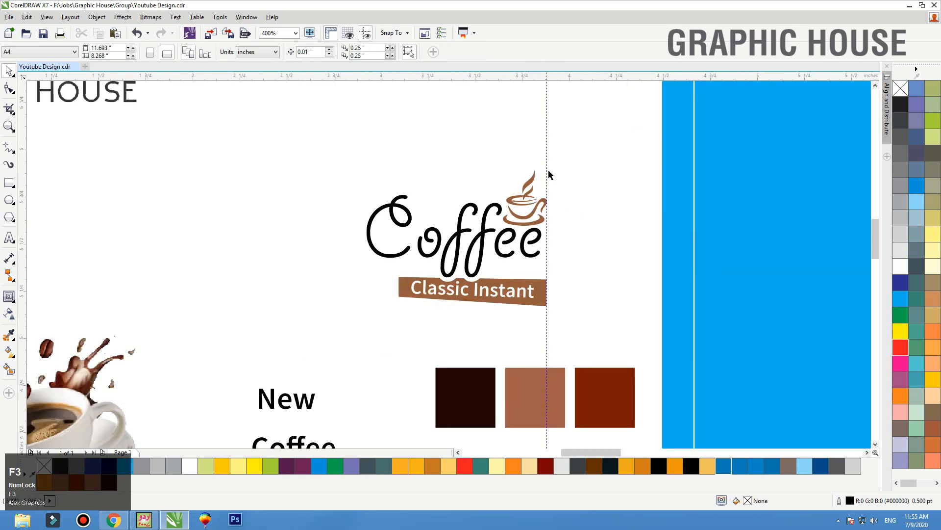
{"action": "left_click", "coordinate": [547, 169]}
{"action": "left_click_drag", "start_coordinate": [608, 147], "coordinate": [309, 326]}
{"action": "key", "text": "ctrl+g"}
Move the logo onto the upper part of the blue panel and centre it horizontally in the white frame
{"action": "scroll", "coordinate": [420, 300], "scroll_direction": "down", "scroll_amount": 1}
{"action": "left_click_drag", "start_coordinate": [435, 292], "coordinate": [705, 269]}
{"action": "left_click", "coordinate": [736, 192], "text": "shift"}
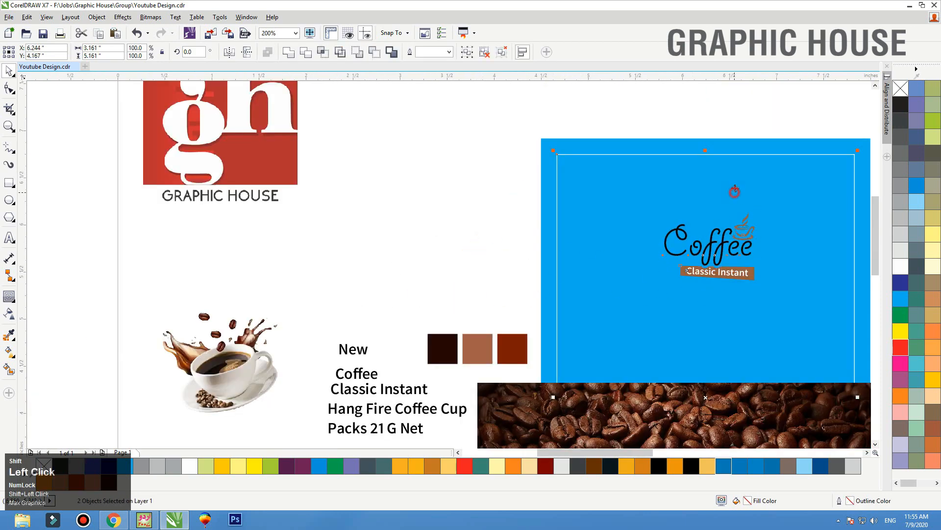
{"action": "key", "text": "c"}
{"action": "left_click", "coordinate": [739, 115]}
{"action": "left_click", "coordinate": [740, 140]}
Enlarge the logo from its centre to about 1.74 in wide, keeping it centred on the panel
{"action": "scroll", "coordinate": [740, 140], "scroll_direction": "down", "scroll_amount": 1}
{"action": "left_click", "coordinate": [468, 153]}
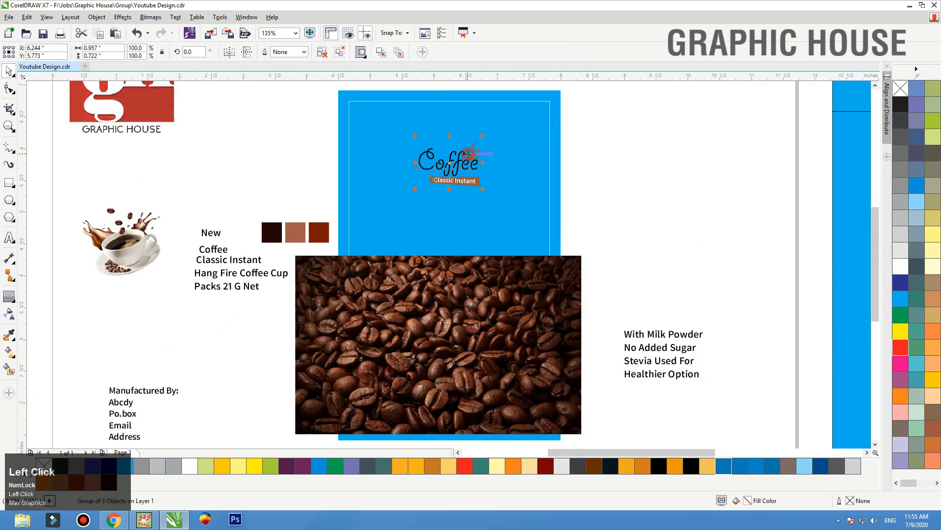
{"action": "left_click_drag", "start_coordinate": [484, 139], "coordinate": [511, 121]}
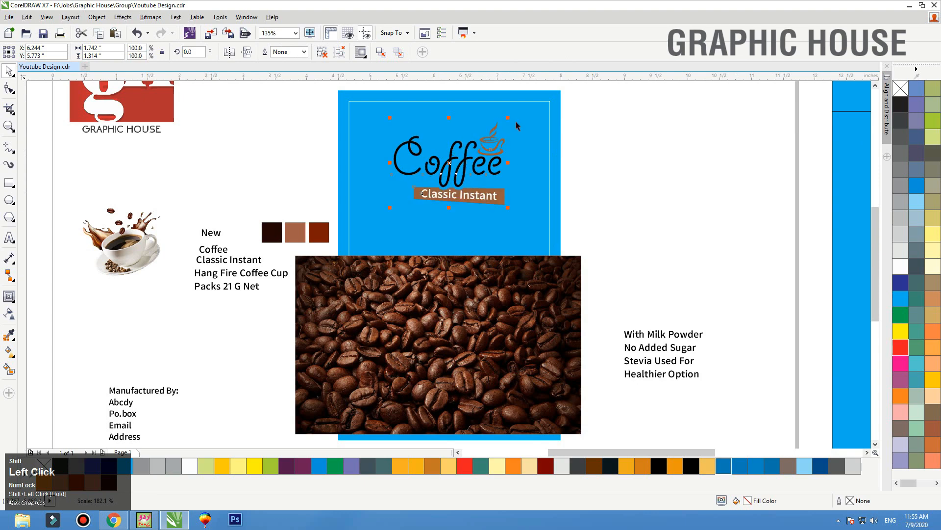
{"action": "left_click", "coordinate": [527, 150], "text": "shift"}
{"action": "key", "text": "shift+c"}
{"action": "left_click", "coordinate": [630, 156]}
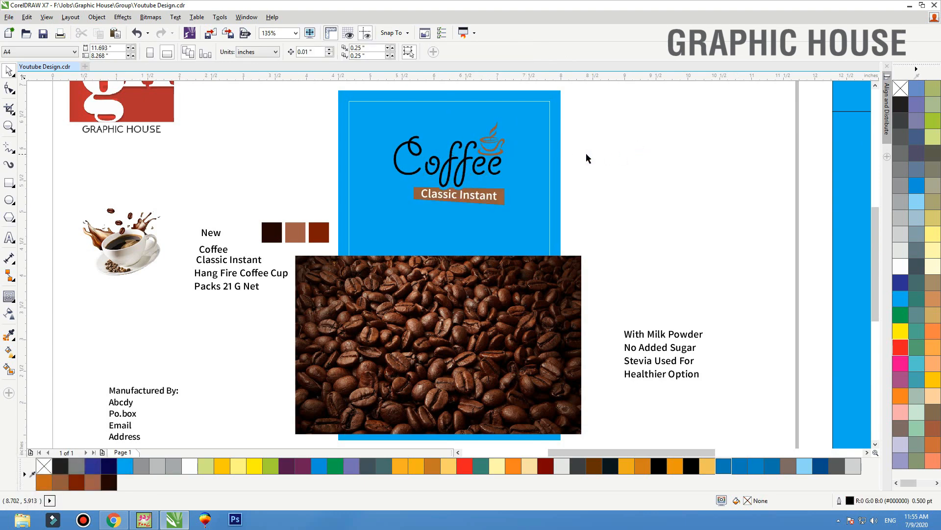
Shift the coffee-bean photo slightly down and apply a vertical linear transparency that fades out its upper edge
{"action": "left_click_drag", "start_coordinate": [452, 353], "coordinate": [457, 362]}
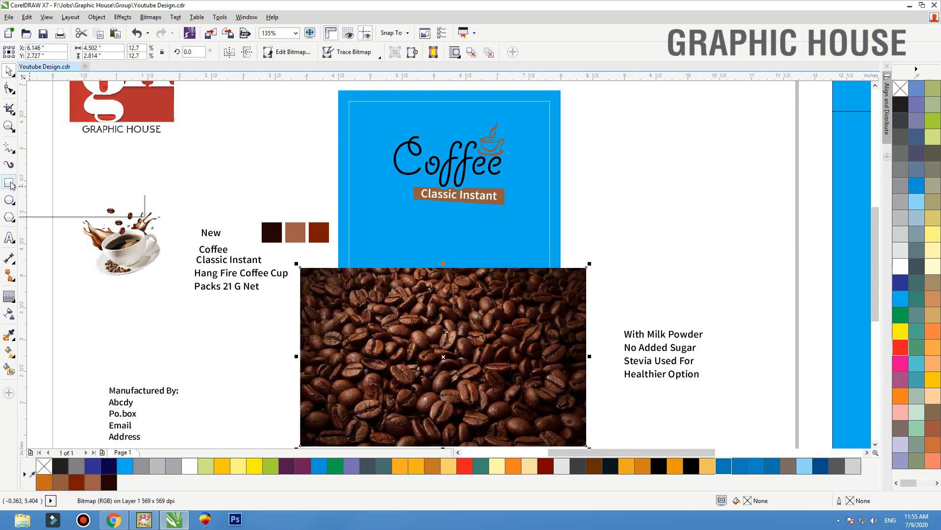
{"action": "left_click", "coordinate": [9, 314]}
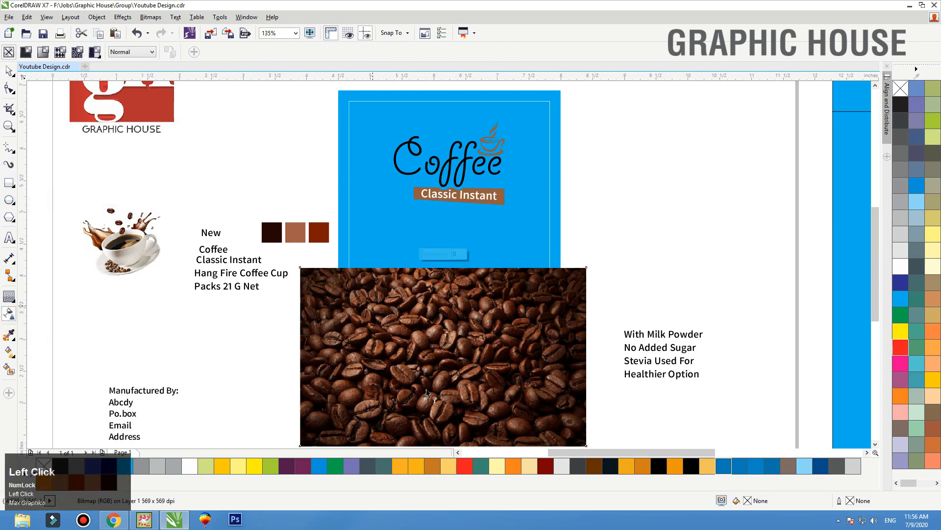
{"action": "left_click_drag", "start_coordinate": [435, 444], "coordinate": [434, 253]}
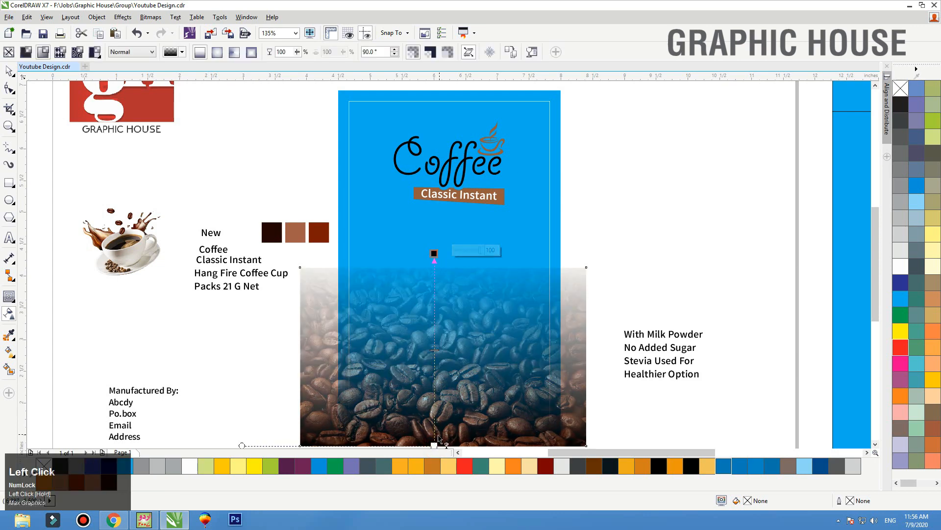
{"action": "left_click_drag", "start_coordinate": [434, 445], "coordinate": [435, 430]}
{"action": "left_click_drag", "start_coordinate": [433, 238], "coordinate": [434, 271]}
{"action": "key", "text": "space"}
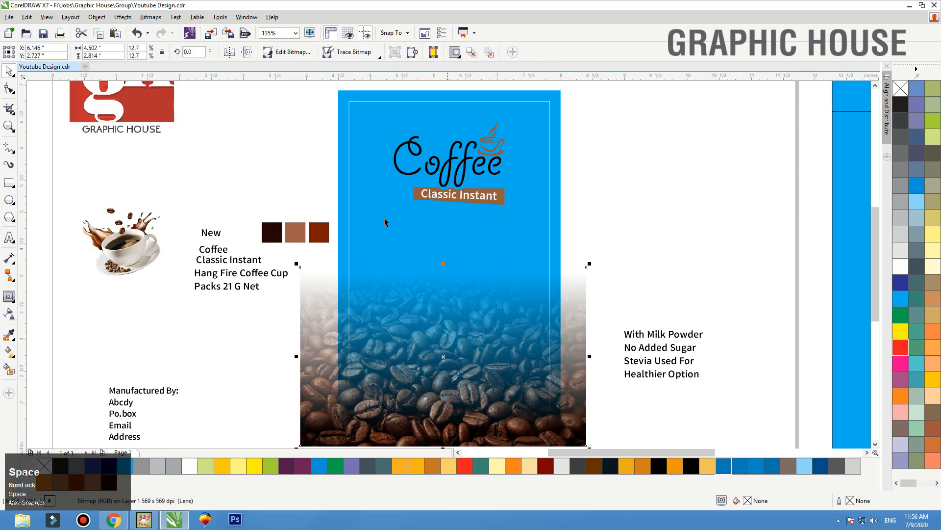
PowerClip the faded coffee-bean photo inside the blue panel
{"action": "right_click", "coordinate": [572, 317]}
{"action": "left_click", "coordinate": [626, 147]}
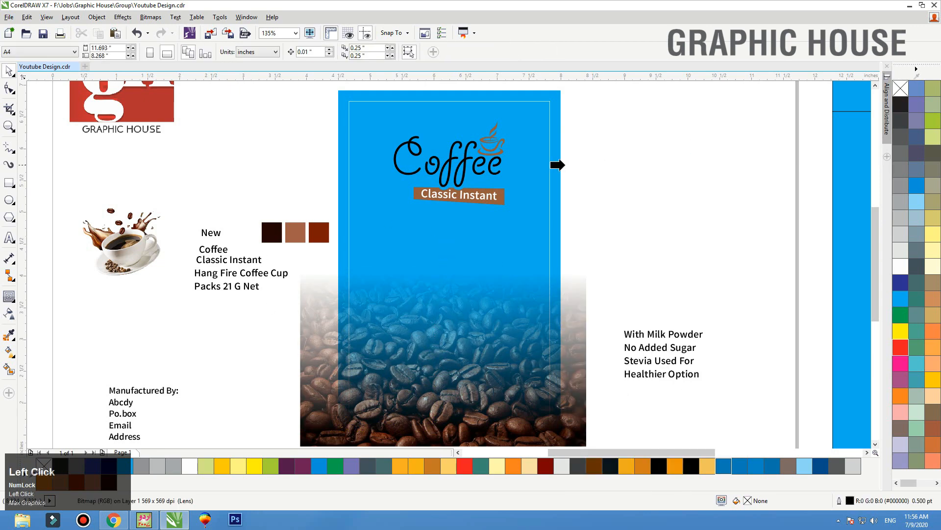
{"action": "left_click", "coordinate": [559, 165]}
{"action": "left_click", "coordinate": [628, 163]}
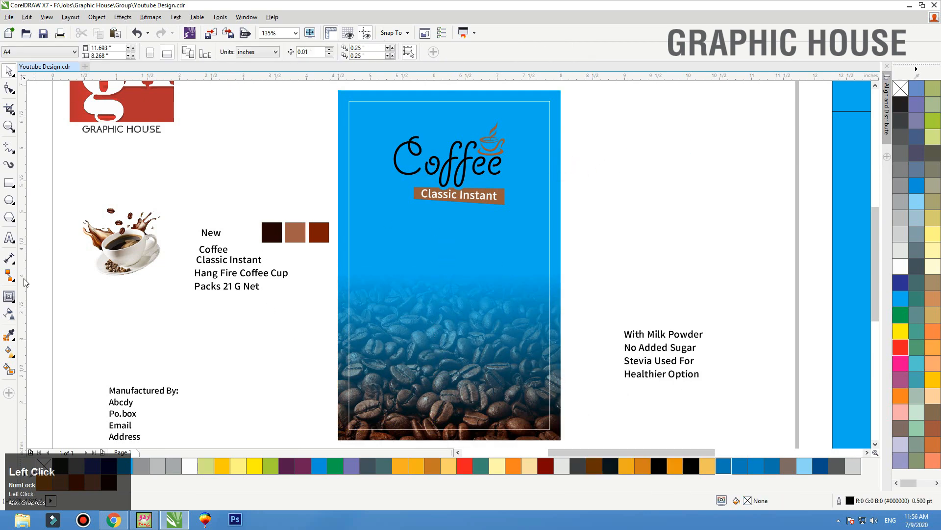
Sample the banner's brown and fill the blue panel behind the logo with it
{"action": "left_click", "coordinate": [9, 335]}
{"action": "left_click", "coordinate": [503, 191]}
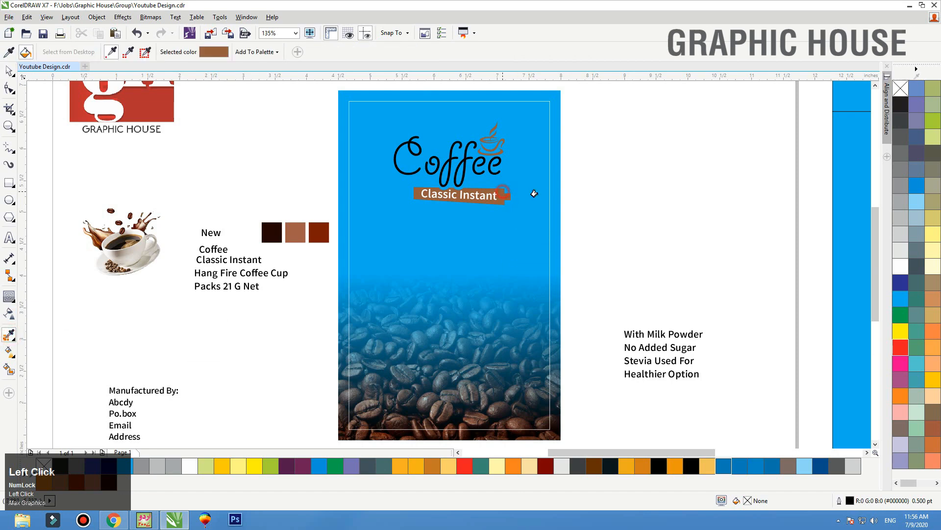
{"action": "left_click", "coordinate": [552, 207]}
{"action": "key", "text": "space"}
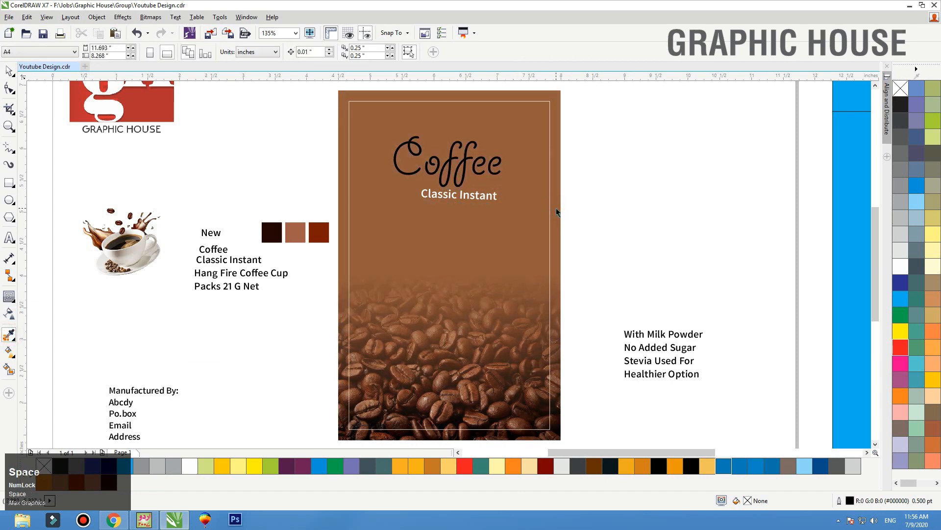
Position the coffee logo slightly higher on the brown panel and enlarge it from its centre to about 1.95 in wide
{"action": "left_click_drag", "start_coordinate": [405, 130], "coordinate": [316, 104]}
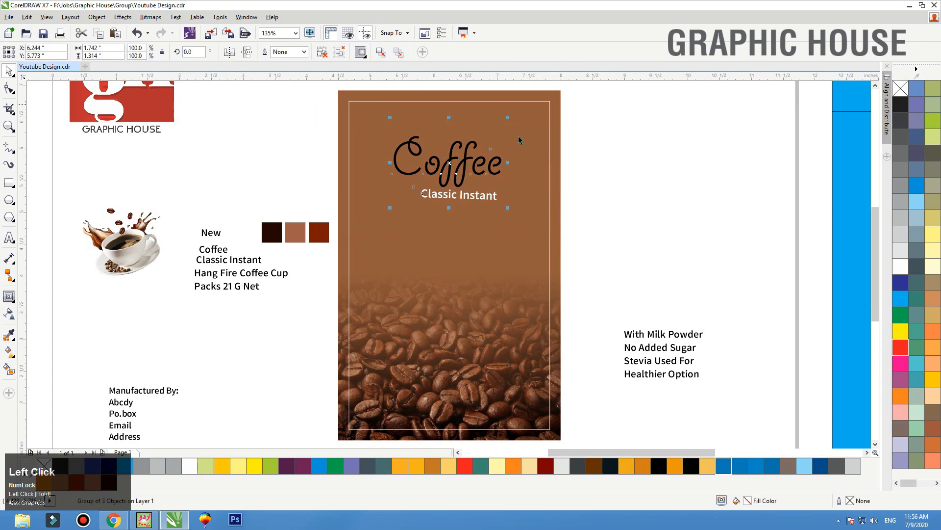
{"action": "left_click_drag", "start_coordinate": [497, 161], "coordinate": [511, 145]}
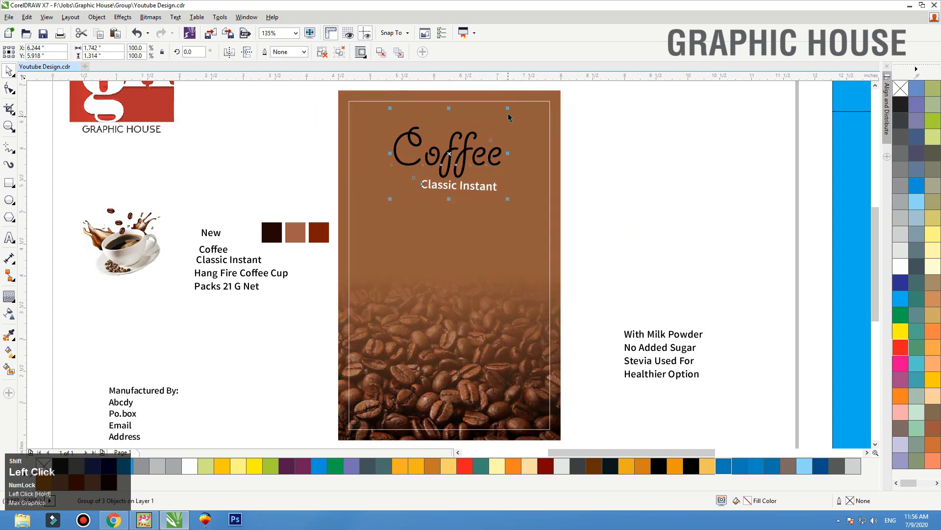
{"action": "left_click_drag", "start_coordinate": [508, 109], "coordinate": [515, 103]}
{"action": "left_click", "coordinate": [540, 158]}
{"action": "left_click", "coordinate": [641, 174]}
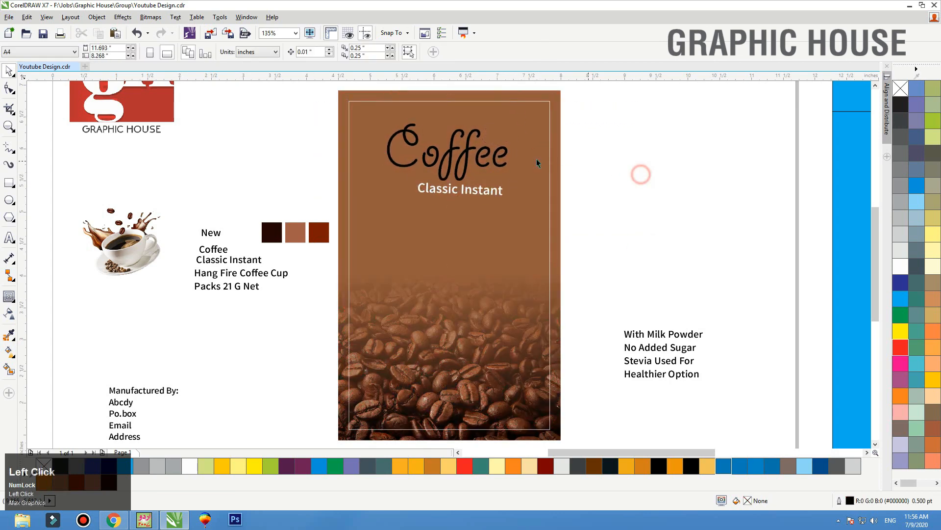
{"action": "left_click_drag", "start_coordinate": [466, 191], "coordinate": [466, 194]}
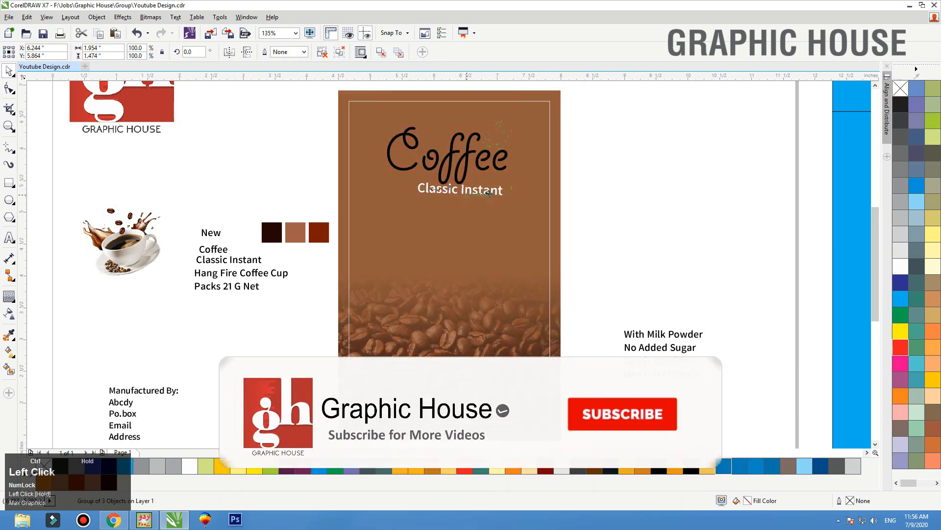
{"action": "left_click", "coordinate": [692, 194]}
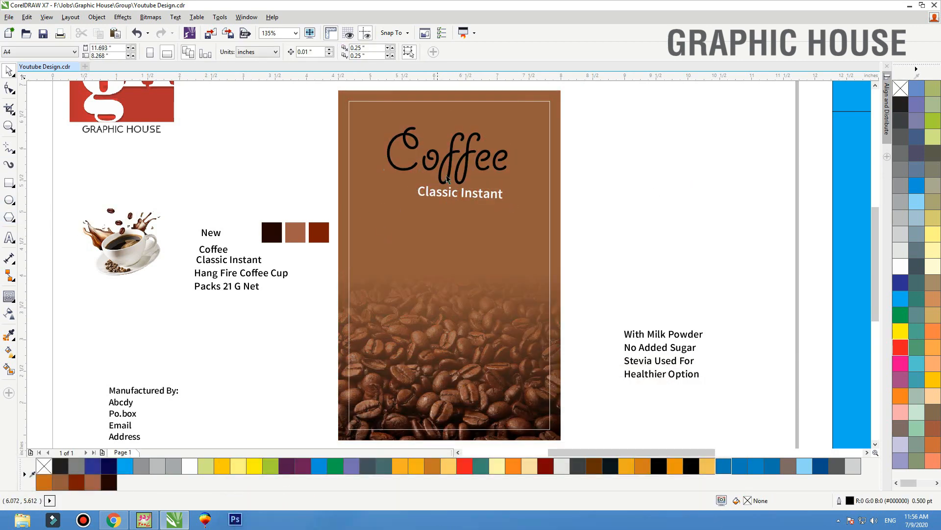
Draw a white rectangle without outline, about 3.5 by 1.74 in, across the full panel width over the logo area
{"action": "left_click", "coordinate": [9, 185]}
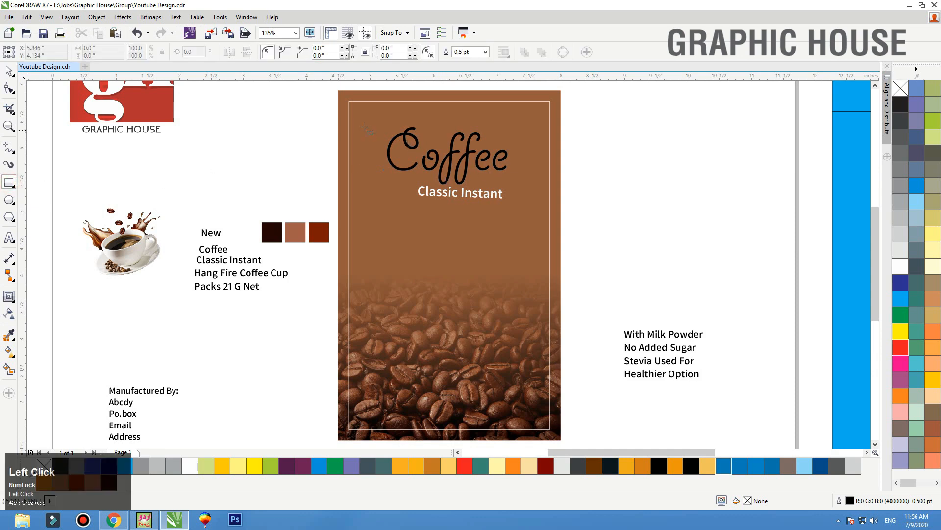
{"action": "left_click_drag", "start_coordinate": [338, 120], "coordinate": [561, 230]}
{"action": "key", "text": "space"}
{"action": "left_click", "coordinate": [900, 267]}
{"action": "right_click", "coordinate": [901, 88]}
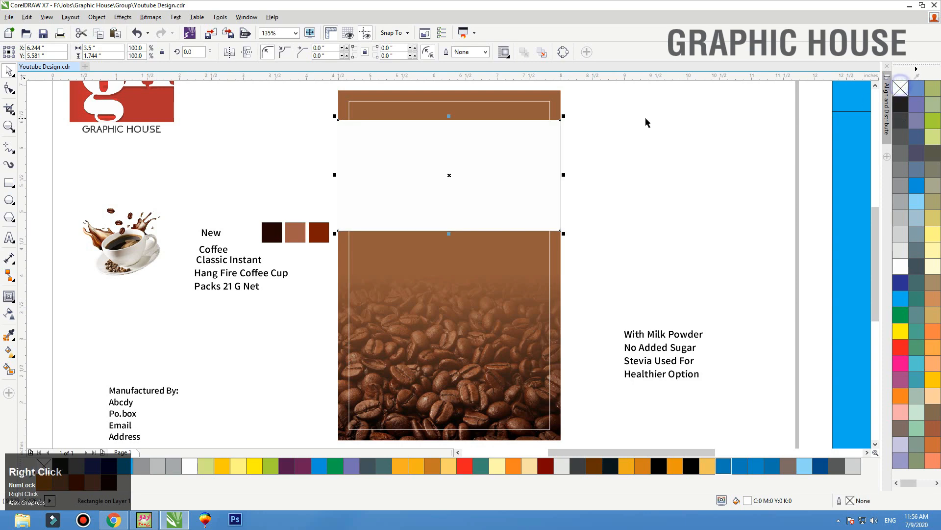
Bring the logo to the front and centre it horizontally and vertically on the white rectangle
{"action": "left_click_drag", "start_coordinate": [645, 105], "coordinate": [349, 255]}
{"action": "key", "text": "shift+Page_Up"}
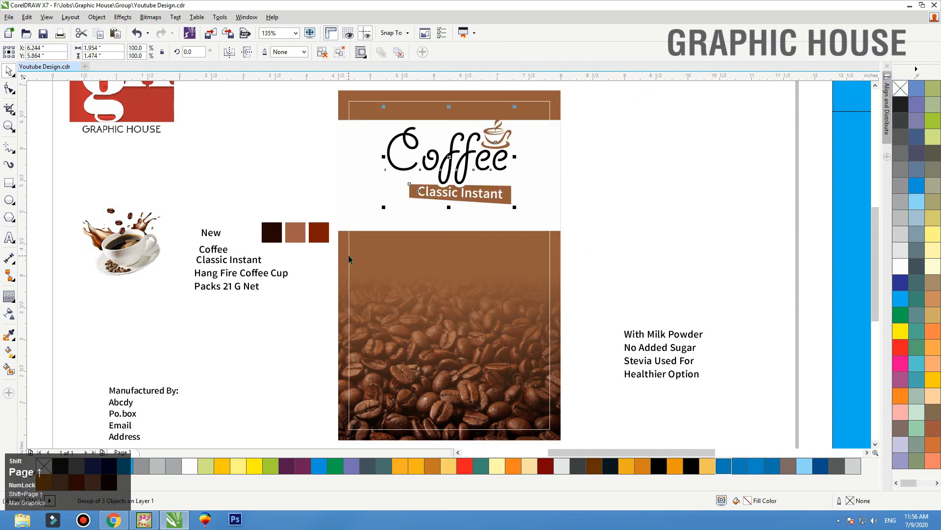
{"action": "left_click", "coordinate": [553, 169], "text": "shift"}
{"action": "key", "text": "e"}
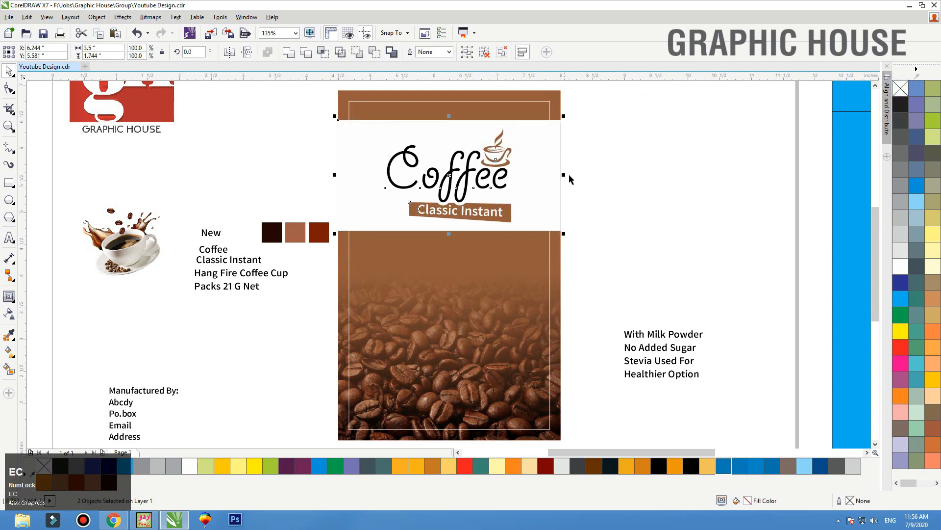
{"action": "left_click", "coordinate": [617, 174]}
Shift the logo slightly upward within the white rectangle
{"action": "key", "text": "F2"}
{"action": "left_click_drag", "start_coordinate": [638, 117], "coordinate": [246, 276]}
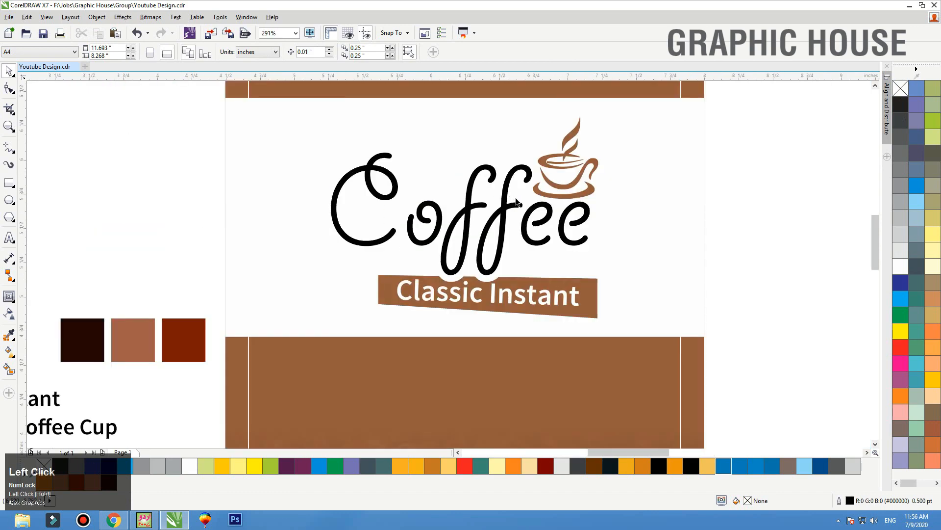
{"action": "left_click", "coordinate": [509, 204]}
{"action": "left_click_drag", "start_coordinate": [509, 204], "coordinate": [509, 196]}
{"action": "left_click", "coordinate": [625, 205]}
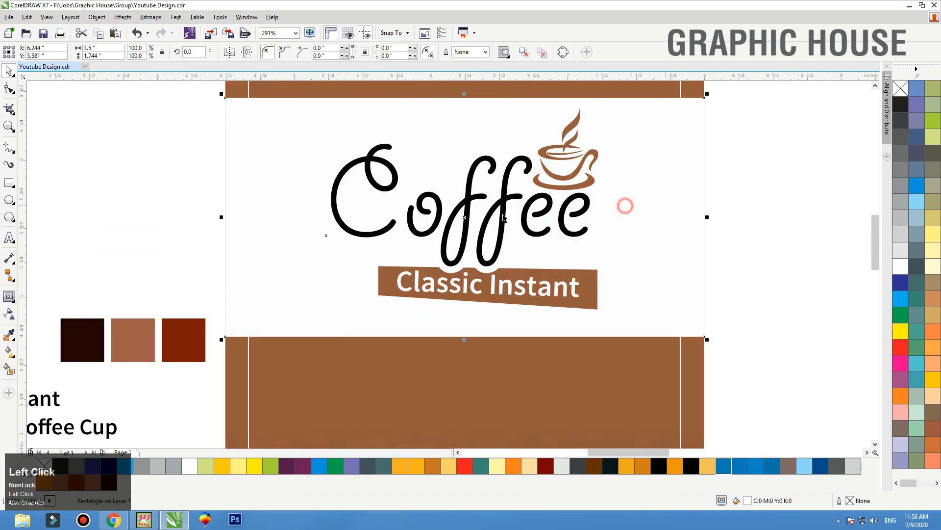
{"action": "key", "text": "F3"}
{"action": "left_click", "coordinate": [709, 205]}
Convert the white rectangle to curves and move its corner nodes vertically so both long edges rise toward the right
{"action": "key", "text": "F2"}
{"action": "left_click_drag", "start_coordinate": [715, 112], "coordinate": [291, 383]}
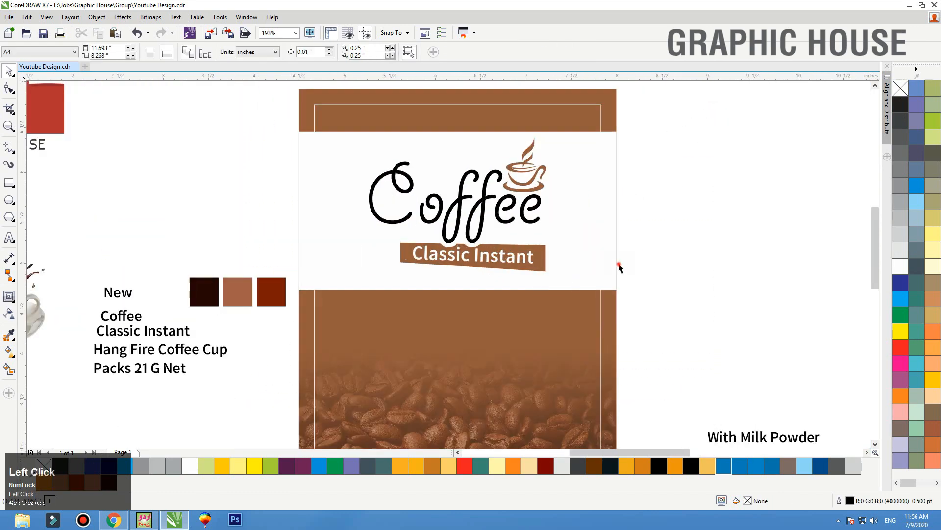
{"action": "left_click", "coordinate": [603, 266]}
{"action": "key", "text": "ctrl+q"}
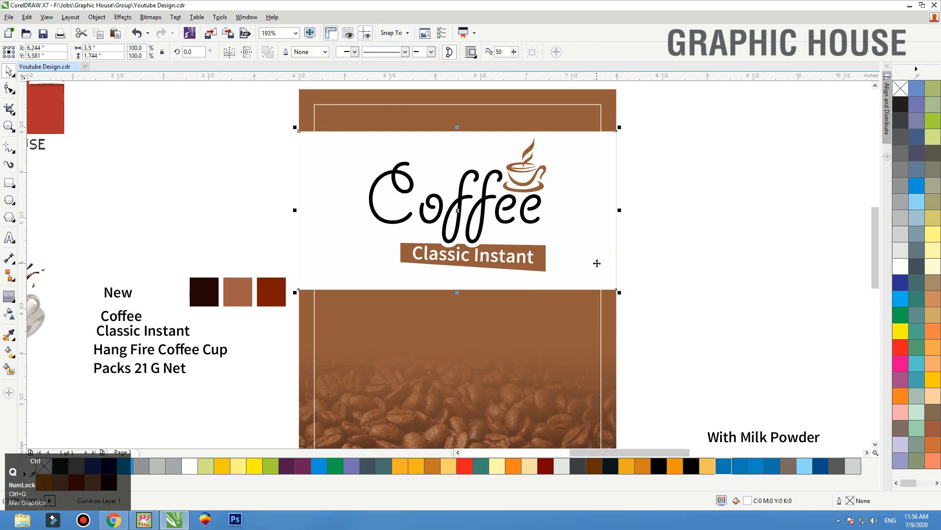
{"action": "key", "text": "F10"}
{"action": "left_click", "coordinate": [617, 290]}
{"action": "left_click_drag", "start_coordinate": [616, 289], "coordinate": [616, 281]}
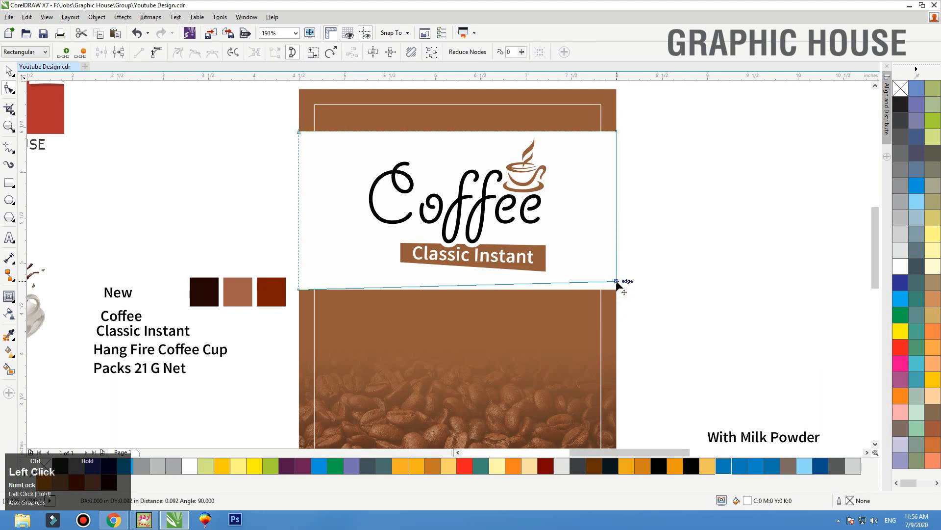
{"action": "left_click_drag", "start_coordinate": [300, 291], "coordinate": [299, 308]}
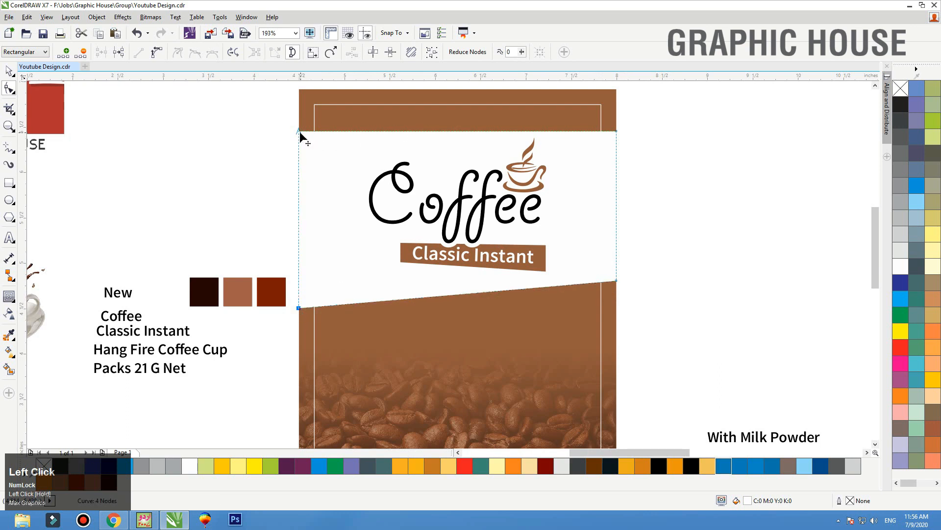
{"action": "left_click_drag", "start_coordinate": [300, 132], "coordinate": [310, 152]}
{"action": "left_click_drag", "start_coordinate": [617, 131], "coordinate": [617, 122]}
{"action": "key", "text": "space"}
Make a slightly skewed copy of the slanted white band and fill it with light yellow
{"action": "left_click", "coordinate": [610, 168]}
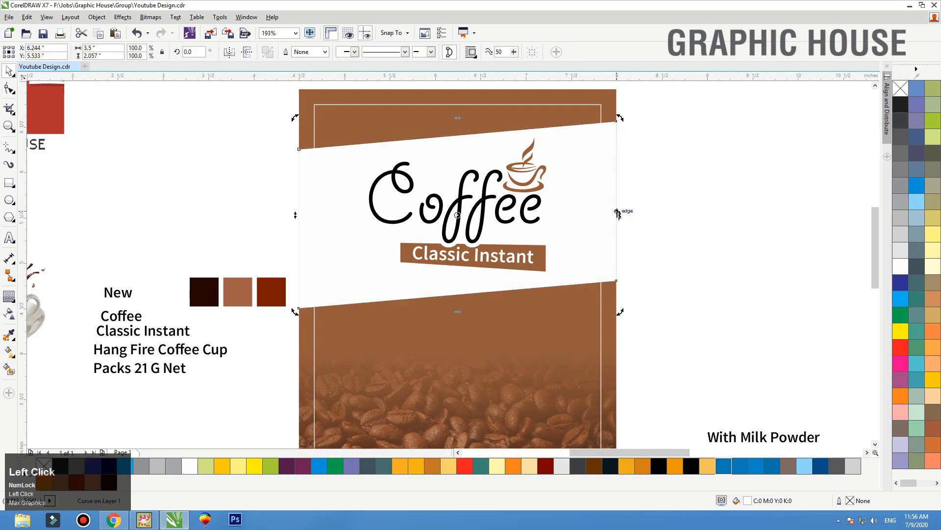
{"action": "left_click_drag", "start_coordinate": [618, 215], "coordinate": [620, 222]}
{"action": "right_click", "coordinate": [619, 221]}
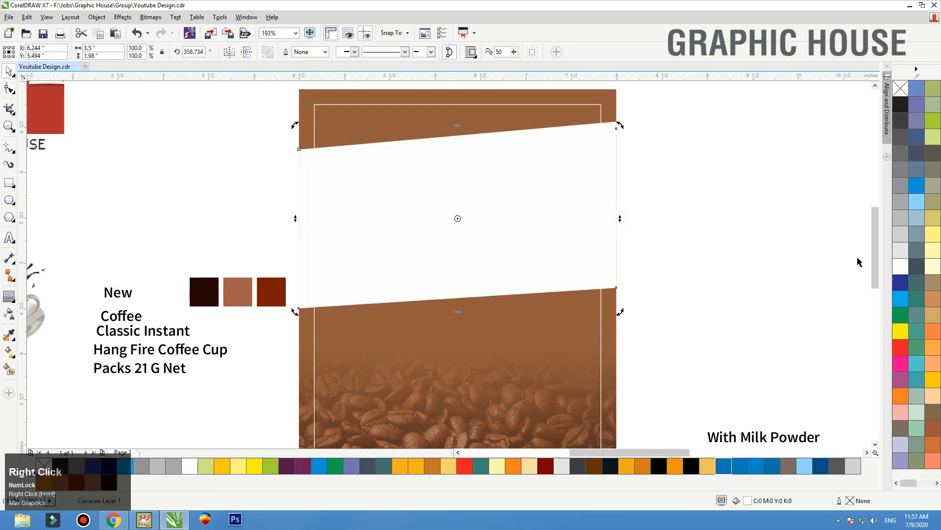
{"action": "left_click", "coordinate": [934, 228]}
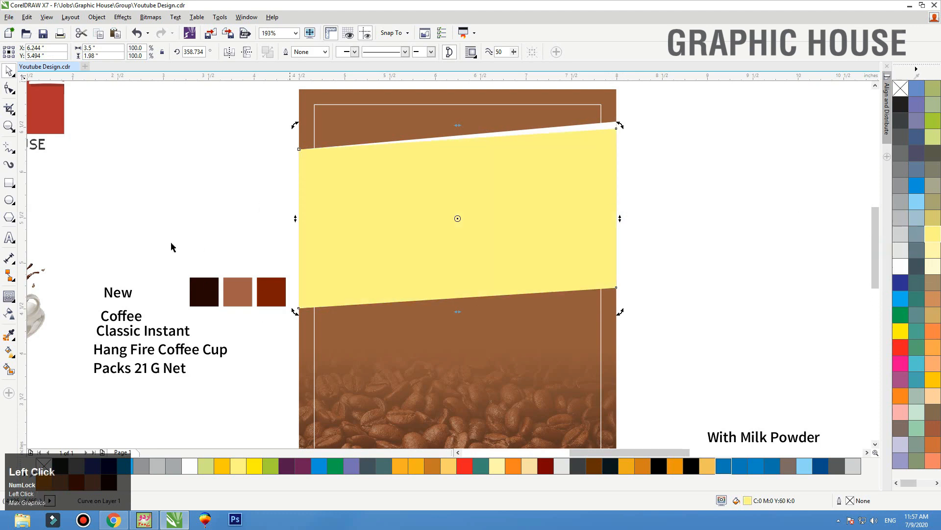
Fill the skewed copy with the middle swatch's brown and move it behind the logo and the white band
{"action": "left_click", "coordinate": [238, 293]}
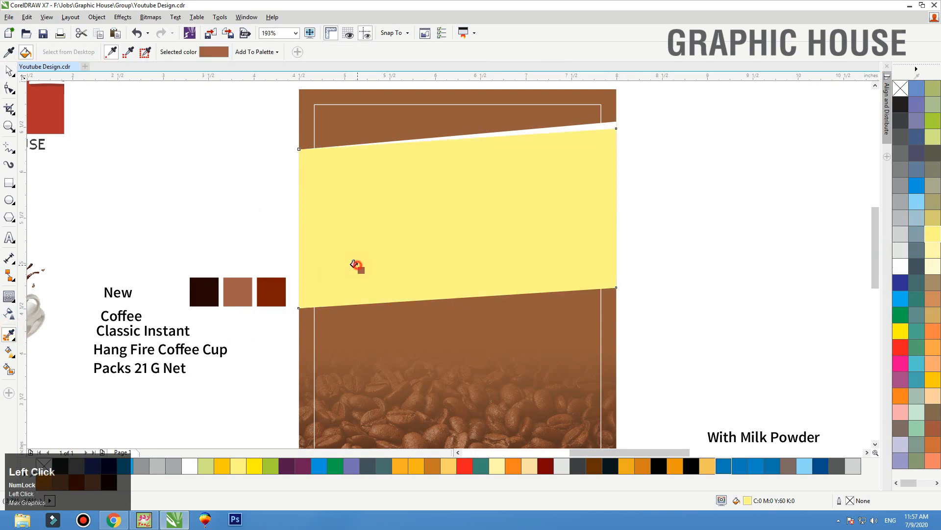
{"action": "left_click", "coordinate": [359, 270]}
{"action": "key", "text": "space"}
{"action": "key", "text": "ctrl+Page_Down"}
{"action": "key", "text": "ctrl+Page_Down"}
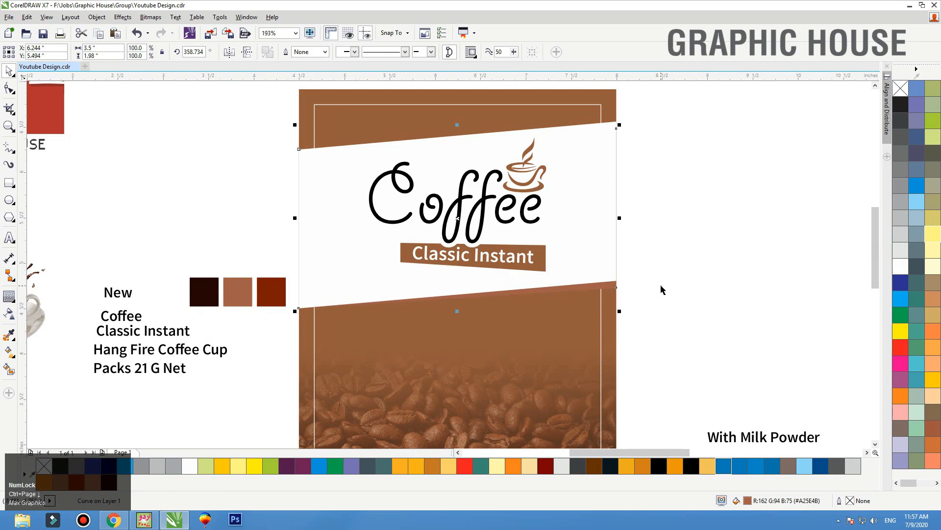
Sample the Classic Instant banner's brown and fill the skewed band behind the white one with it
{"action": "left_click_drag", "start_coordinate": [710, 233], "coordinate": [362, 339]}
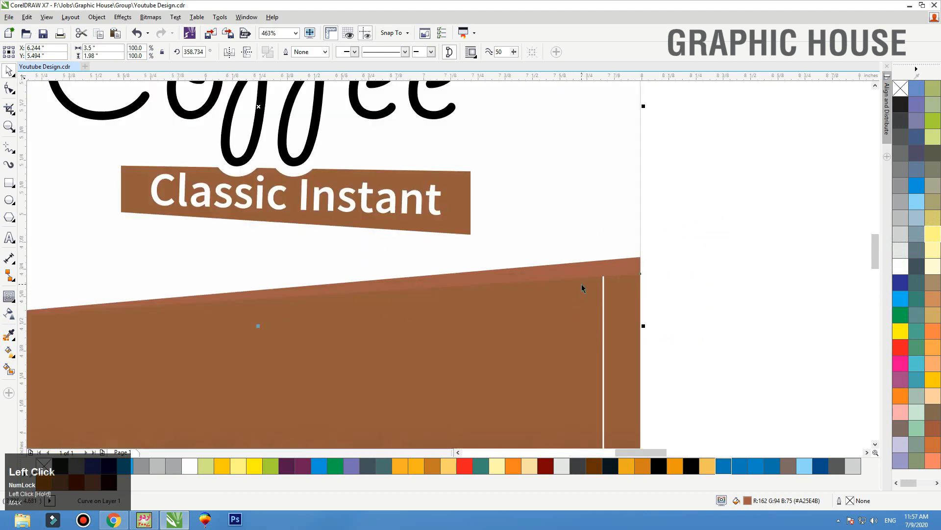
{"action": "left_click", "coordinate": [13, 332]}
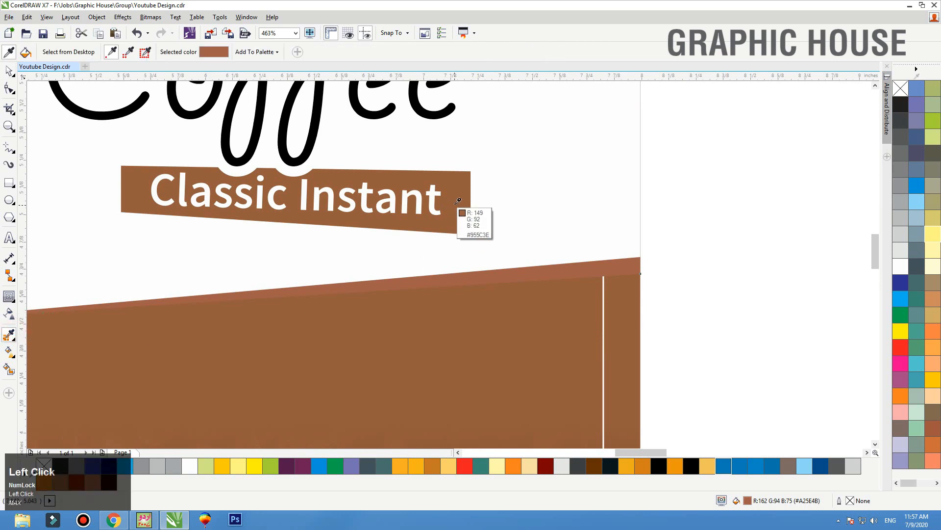
{"action": "left_click", "coordinate": [455, 204]}
{"action": "left_click", "coordinate": [604, 269]}
{"action": "key", "text": "space"}
{"action": "left_click_drag", "start_coordinate": [614, 273], "coordinate": [629, 288]}
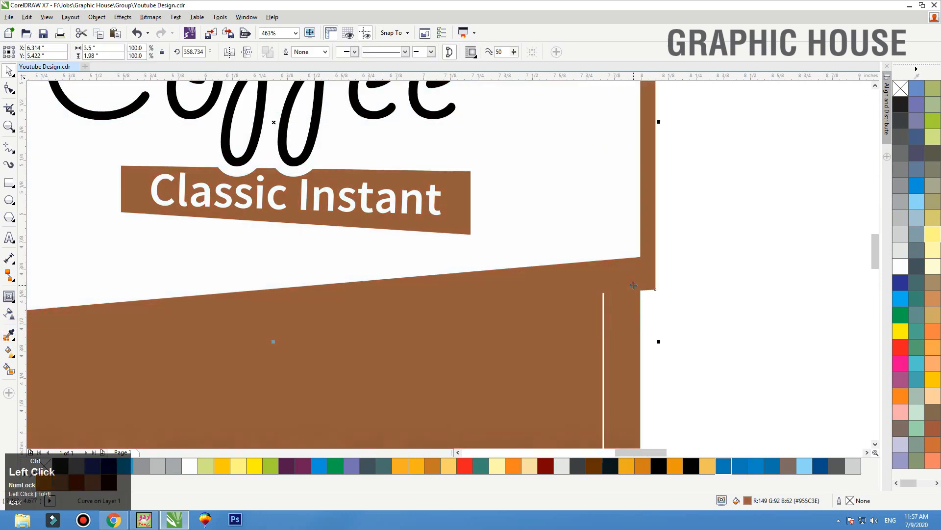
{"action": "key", "text": "ctrl+z"}
Darken the skewed band's fill to the brown #784930
{"action": "double_click", "coordinate": [748, 500]}
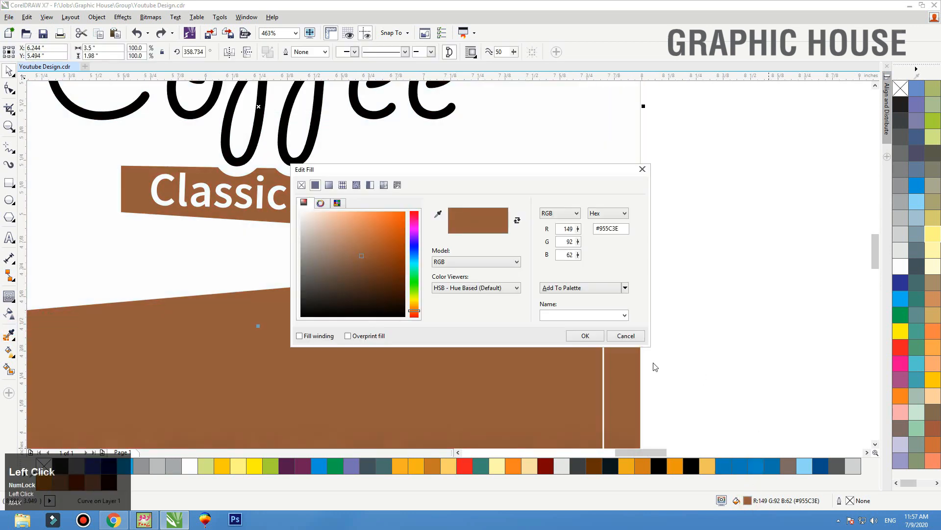
{"action": "left_click_drag", "start_coordinate": [363, 261], "coordinate": [362, 262]}
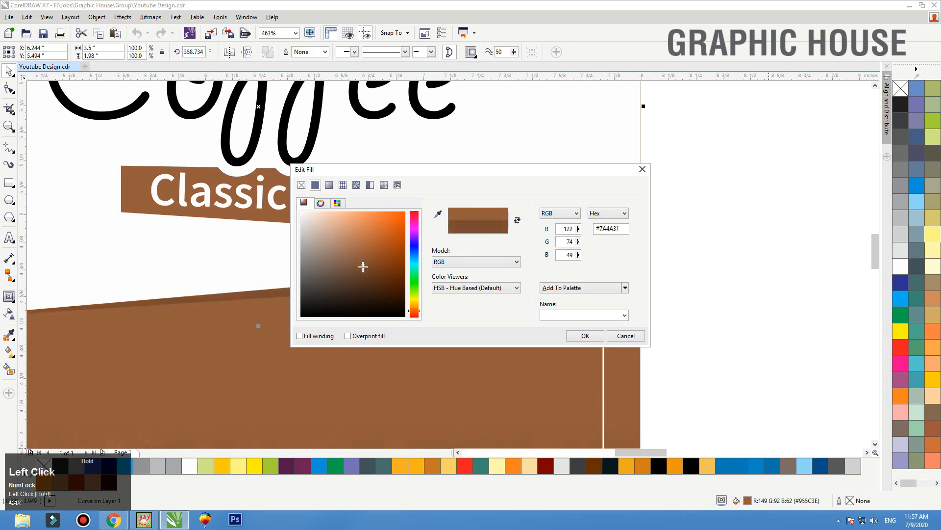
{"action": "left_click", "coordinate": [586, 336]}
Widen the dark brown band to about 3.63 in and make a slightly raised copy of it rotated counterclockwise
{"action": "key", "text": "F3"}
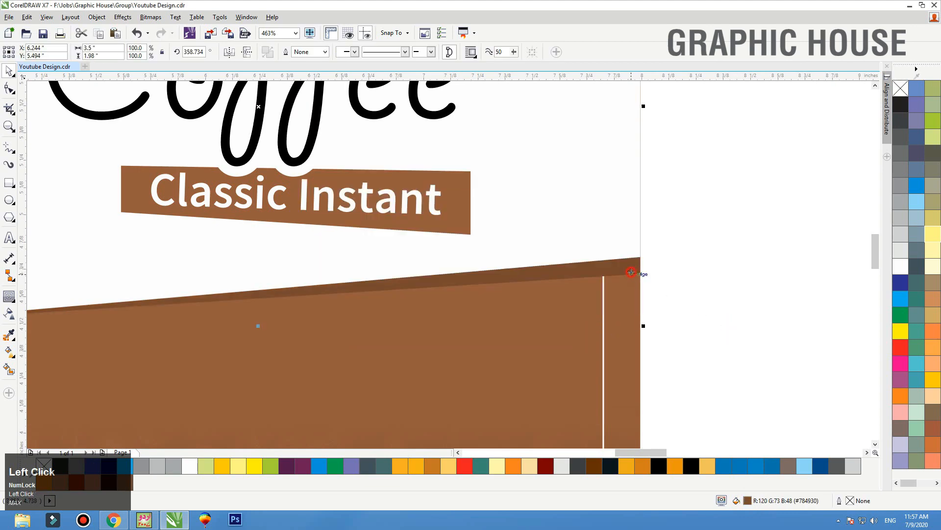
{"action": "scroll", "coordinate": [630, 305], "scroll_direction": "down", "scroll_amount": 1}
{"action": "key", "text": "F2"}
{"action": "left_click_drag", "start_coordinate": [740, 311], "coordinate": [325, 153]}
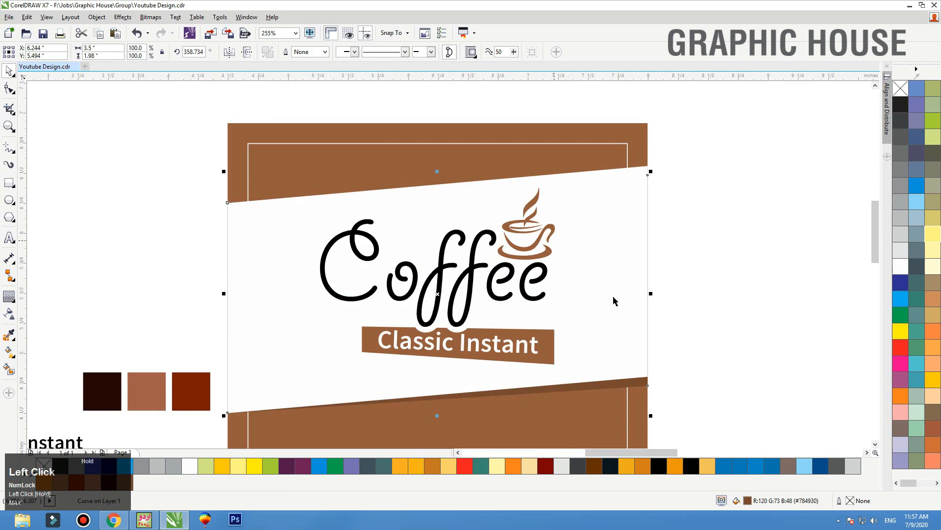
{"action": "mouse_move", "coordinate": [652, 292]}
{"action": "left_mouse_down"}
{"action": "mouse_move", "coordinate": [662, 293]}
{"action": "mouse_move", "coordinate": [654, 275]}
{"action": "left_mouse_up"}
{"action": "right_click", "coordinate": [654, 274]}
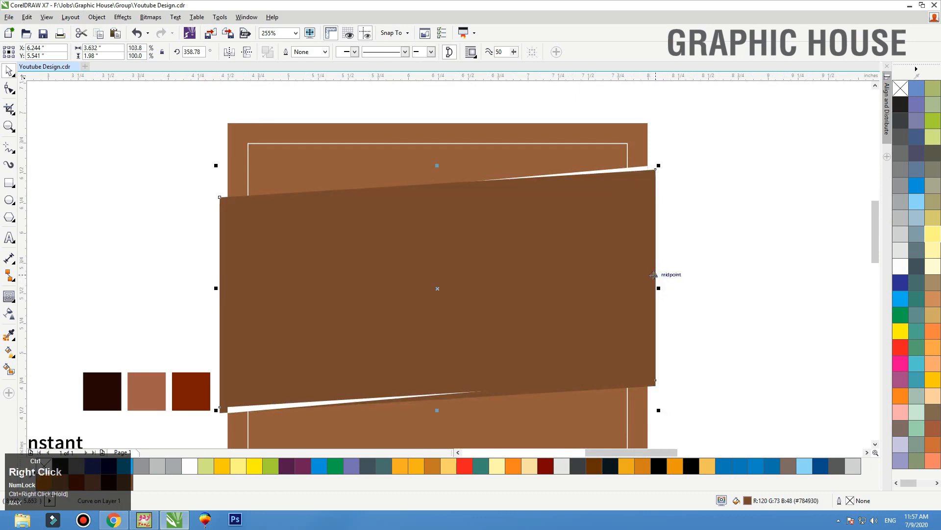
{"action": "left_click", "coordinate": [654, 275]}
{"action": "left_click_drag", "start_coordinate": [660, 168], "coordinate": [659, 152]}
Tint the rotated copy with white to the lighter brown #A68778 and move it behind the logo and the white band
{"action": "left_click", "coordinate": [901, 268], "text": "ctrl"}
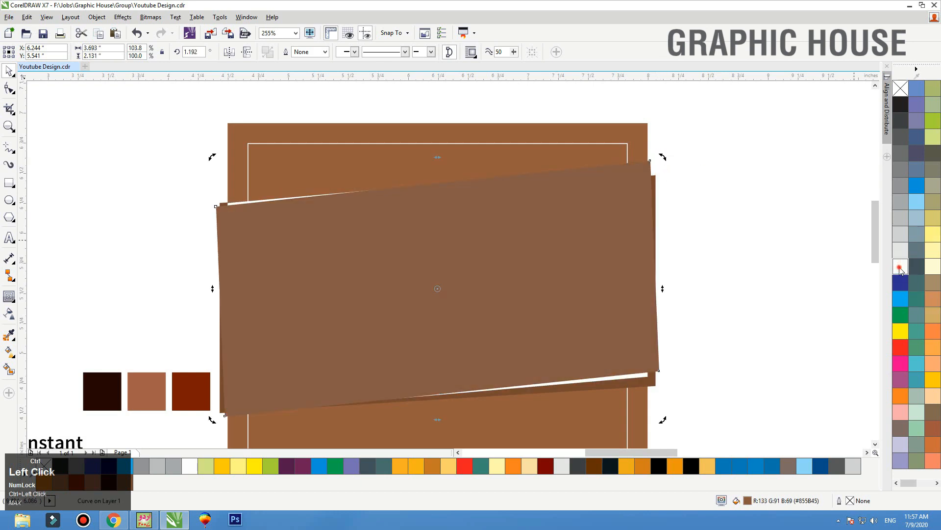
{"action": "left_click", "coordinate": [900, 268], "text": "ctrl"}
{"action": "left_click", "coordinate": [900, 268], "text": "ctrl"}
{"action": "left_click", "coordinate": [900, 267], "text": "ctrl"}
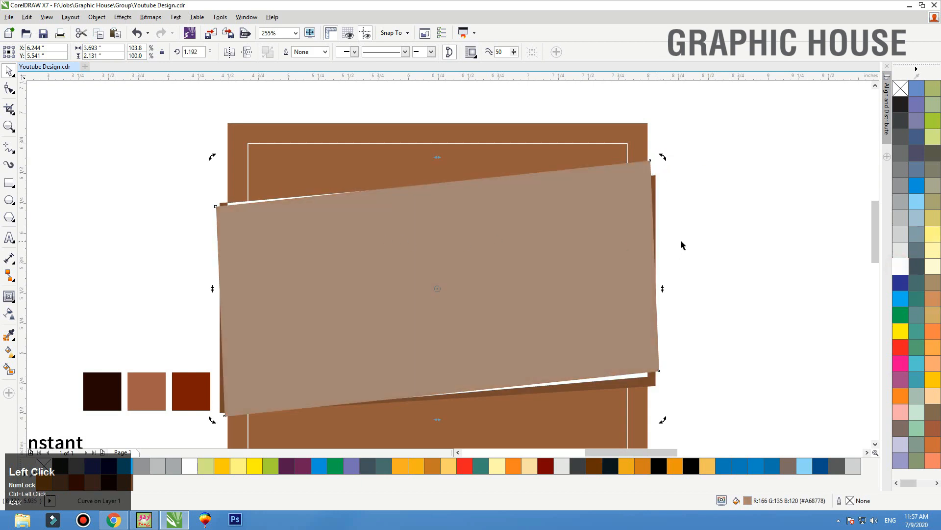
{"action": "key", "text": "ctrl+Page_Down"}
{"action": "key", "text": "ctrl+Page_Down"}
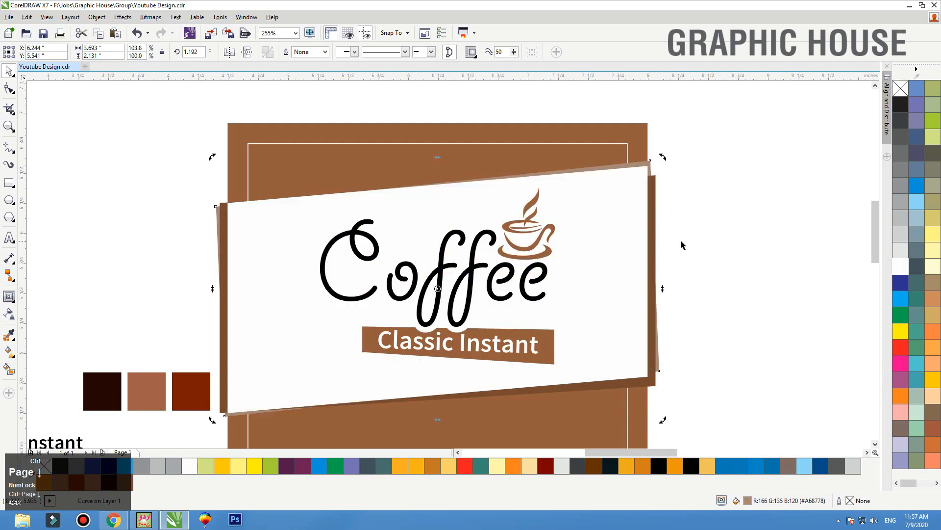
PowerClip the white band and both skewed brown bands inside the brown front panel rectangle
{"action": "left_click", "coordinate": [710, 147]}
{"action": "left_click", "coordinate": [654, 186]}
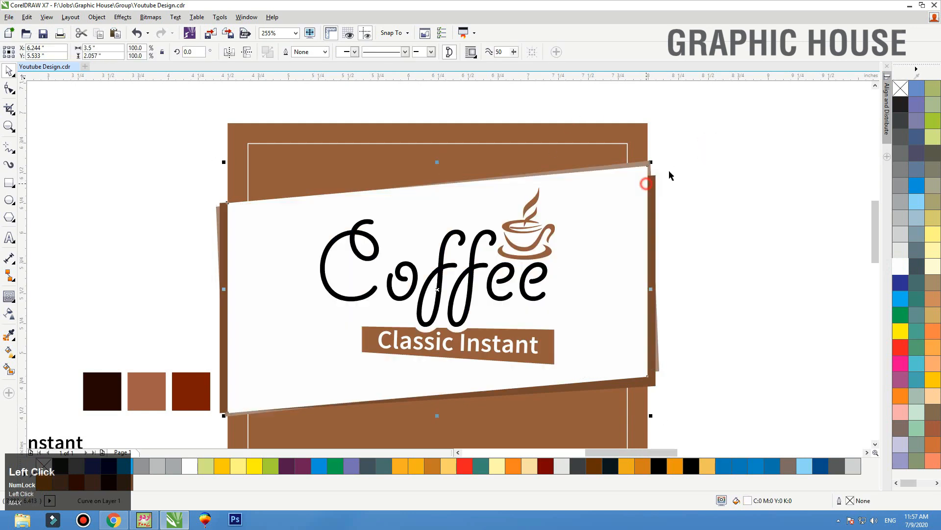
{"action": "left_click", "coordinate": [687, 154]}
{"action": "left_click", "coordinate": [645, 178]}
{"action": "left_click", "coordinate": [653, 185], "text": "shift"}
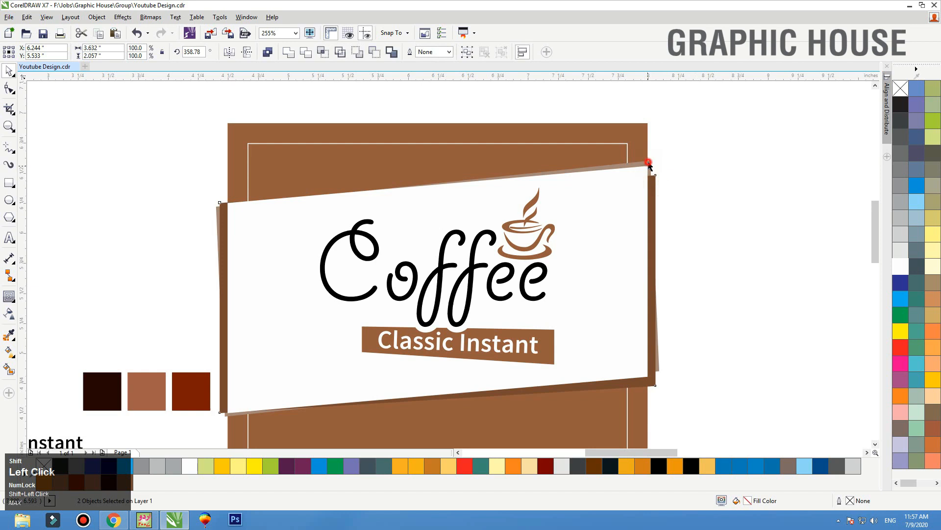
{"action": "left_click", "coordinate": [650, 186]}
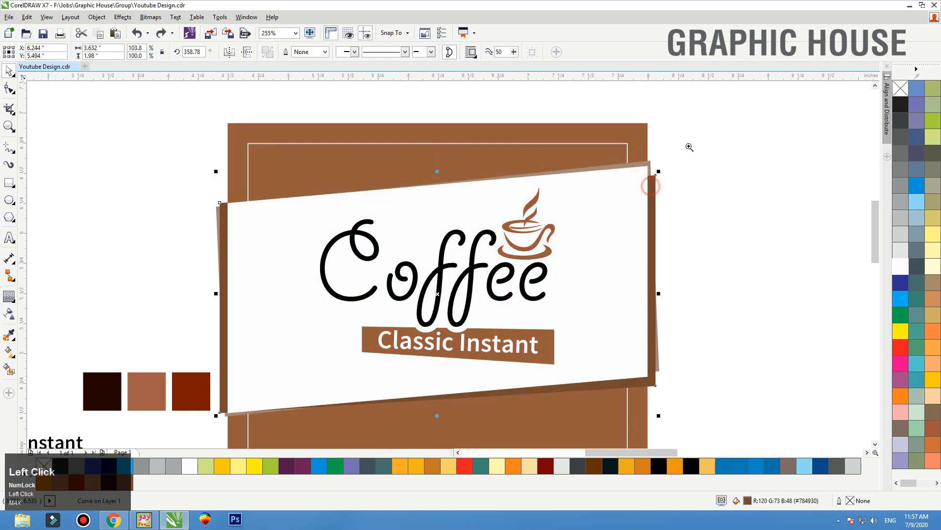
{"action": "scroll", "coordinate": [684, 157], "scroll_direction": "up", "scroll_amount": 4}
{"action": "left_click", "coordinate": [568, 161], "text": "shift"}
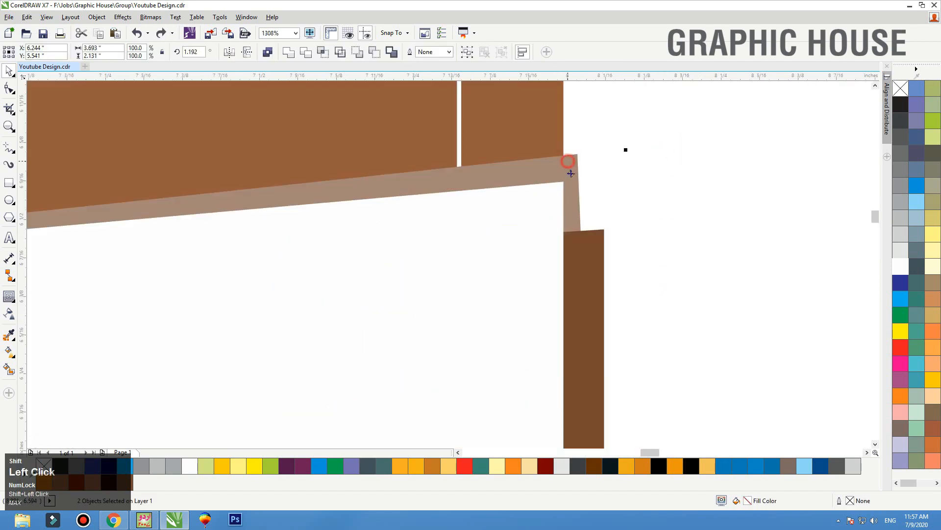
{"action": "right_click", "coordinate": [580, 263]}
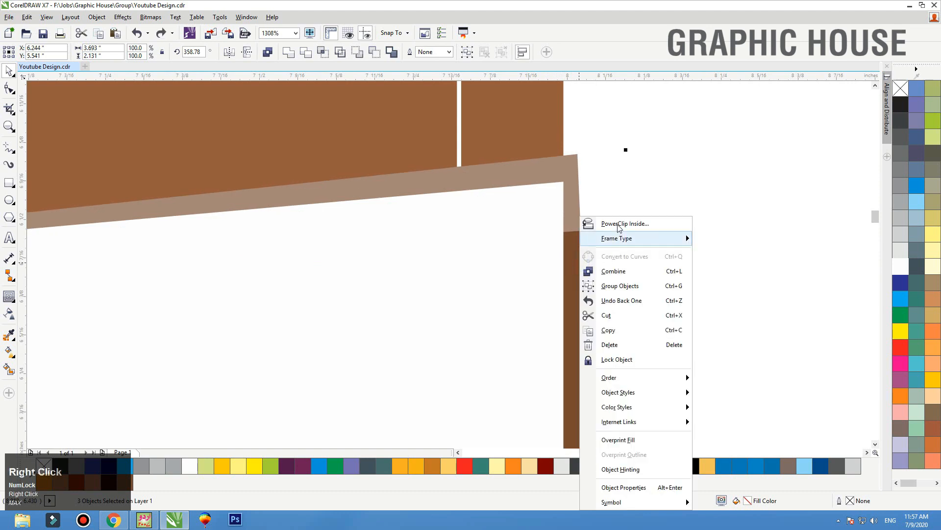
{"action": "left_click", "coordinate": [618, 221]}
{"action": "key", "text": "shift+F2"}
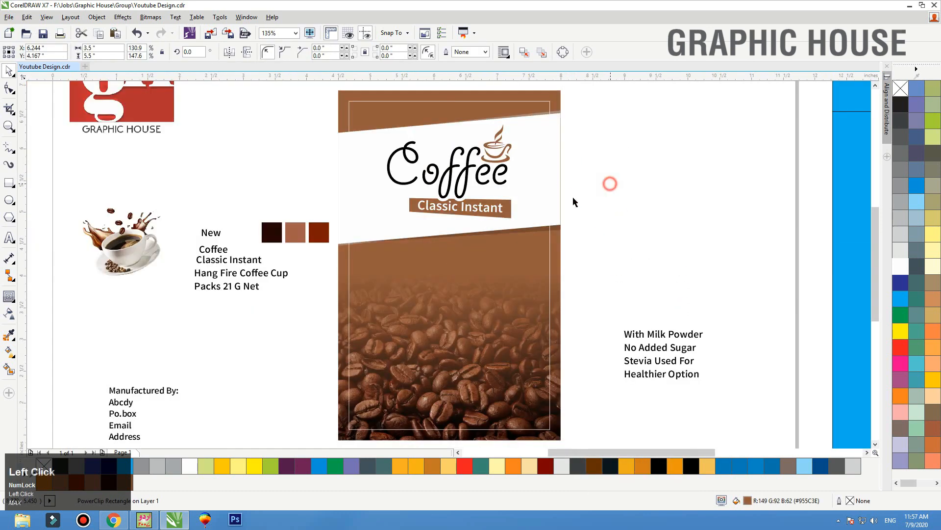
Move the Coffee logo group slightly lower on the white band and centre it horizontally on the panel's inner frame
{"action": "key", "text": "F2"}
{"action": "left_click_drag", "start_coordinate": [618, 256], "coordinate": [249, 79]}
{"action": "left_click", "coordinate": [516, 301]}
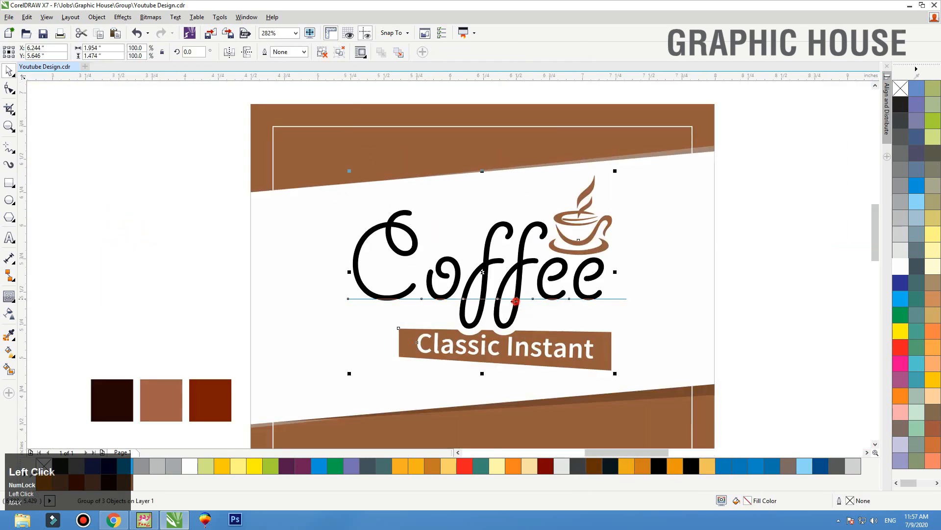
{"action": "left_click_drag", "start_coordinate": [516, 301], "coordinate": [509, 304]}
{"action": "left_click", "coordinate": [668, 237], "text": "shift"}
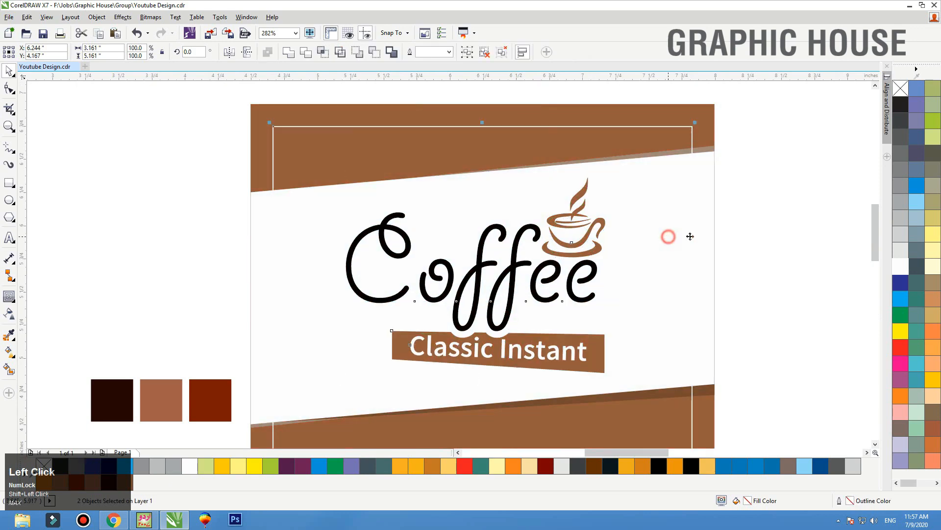
{"action": "key", "text": "c"}
{"action": "left_click", "coordinate": [772, 236]}
Place the splashing coffee cup picture in front of the panel below the logo and enlarge it to about 2.28 in wide
{"action": "key", "text": "F3"}
{"action": "key", "text": "F3"}
{"action": "key", "text": "F2"}
{"action": "left_click_drag", "start_coordinate": [654, 169], "coordinate": [300, 403]}
{"action": "left_click", "coordinate": [505, 300]}
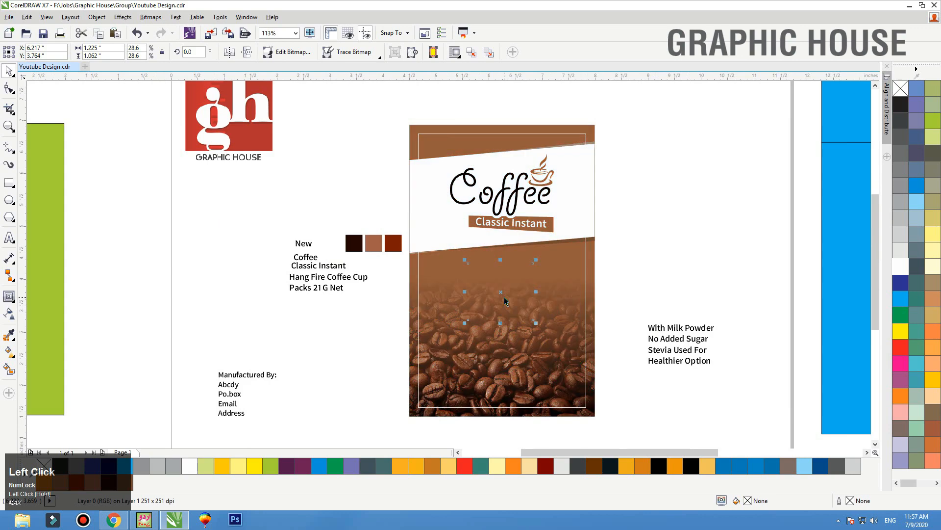
{"action": "key", "text": "shift+Page_Up"}
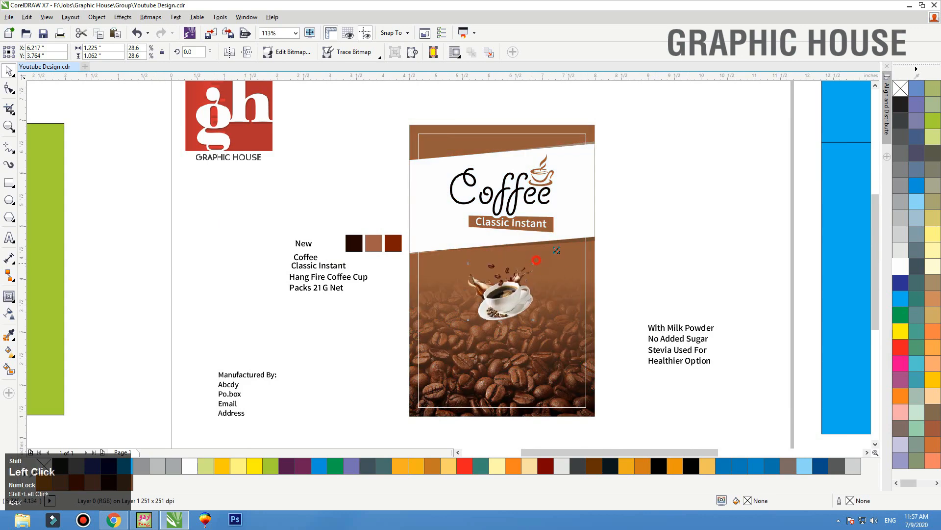
{"action": "left_click_drag", "start_coordinate": [557, 250], "coordinate": [571, 240]}
{"action": "left_click_drag", "start_coordinate": [546, 275], "coordinate": [545, 269]}
Centre the coffee cup picture horizontally on the front panel and shift it slightly left
{"action": "left_click", "coordinate": [592, 284], "text": "shift"}
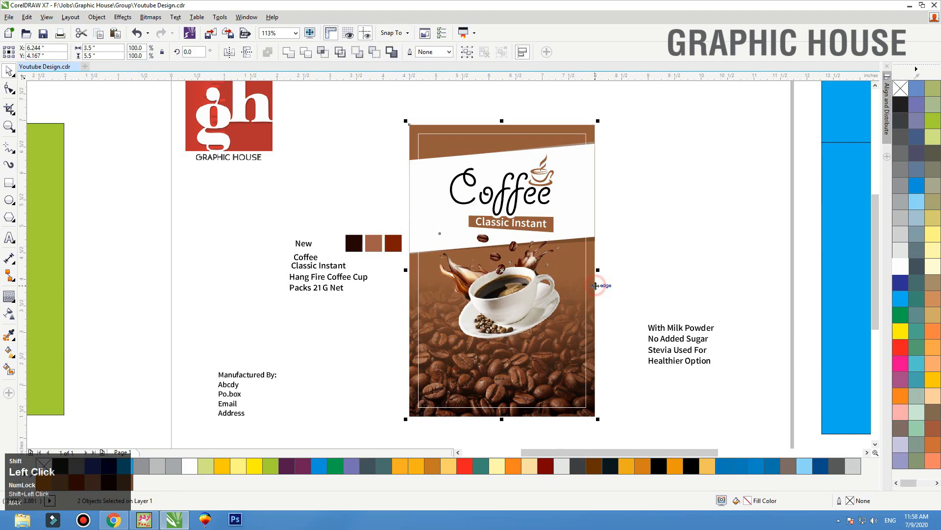
{"action": "key", "text": "c"}
{"action": "left_click", "coordinate": [606, 285]}
{"action": "left_click", "coordinate": [518, 308]}
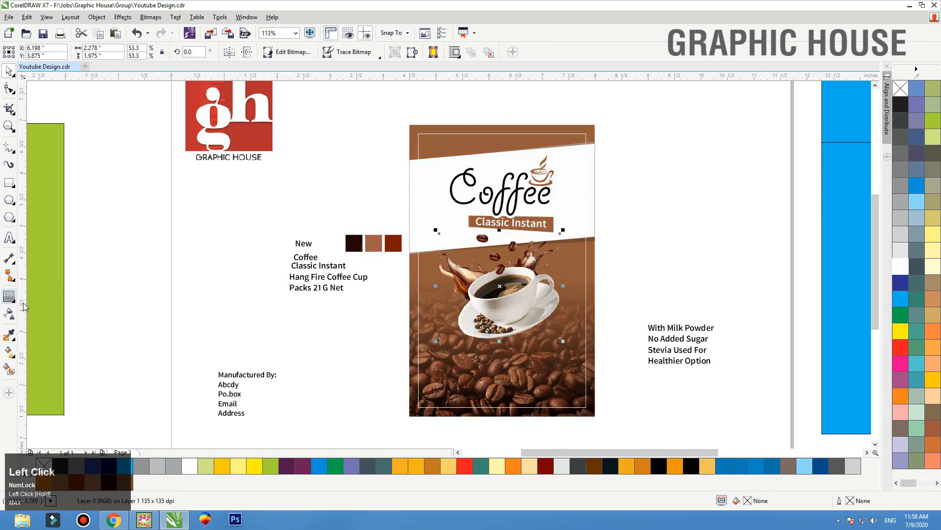
Add a drop shadow to the coffee cup picture, cast upward from its base
{"action": "left_click", "coordinate": [9, 296]}
{"action": "left_click", "coordinate": [45, 296]}
{"action": "left_click_drag", "start_coordinate": [499, 338], "coordinate": [500, 293]}
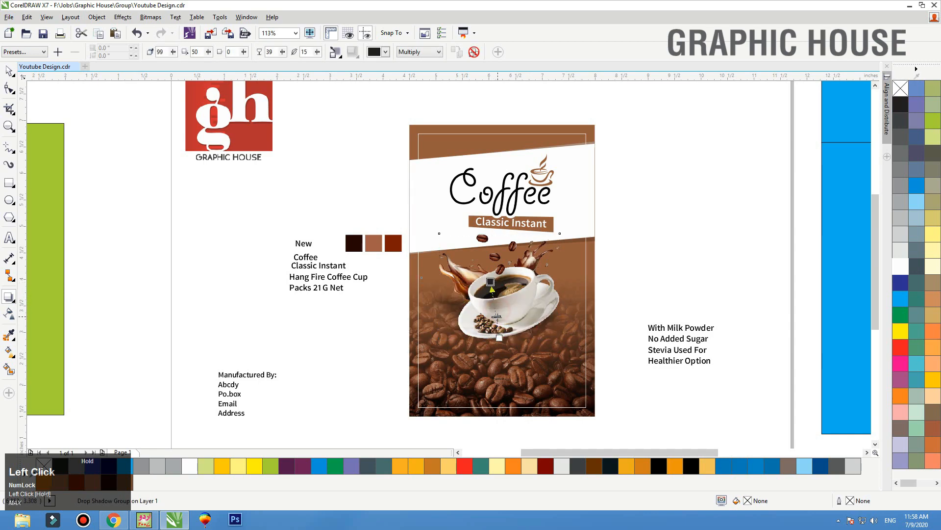
{"action": "key", "text": "space"}
{"action": "left_click", "coordinate": [658, 247]}
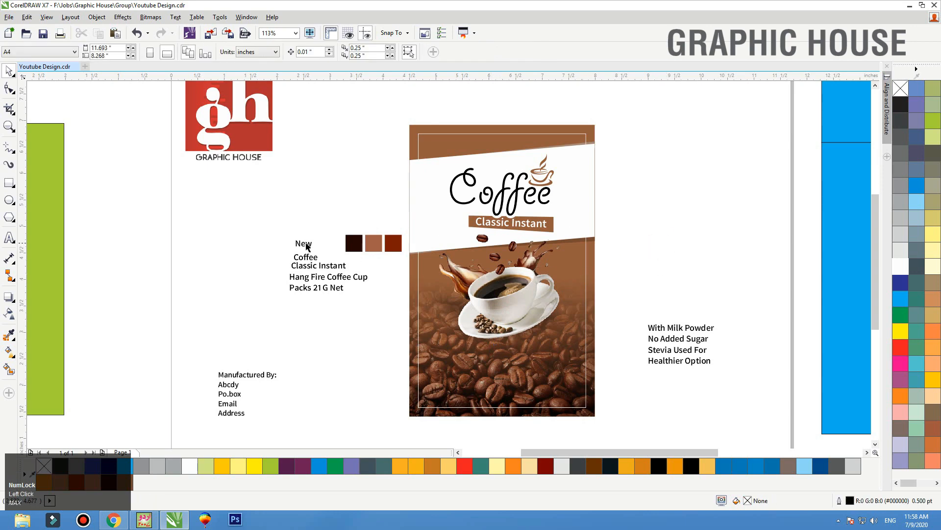
Place the "New" text on the white band above the logo's first letter and bring it to the front
{"action": "left_click_drag", "start_coordinate": [307, 247], "coordinate": [443, 164]}
{"action": "key", "text": "F2"}
{"action": "left_click_drag", "start_coordinate": [389, 137], "coordinate": [615, 259]}
{"action": "key", "text": "shift+Page_Up"}
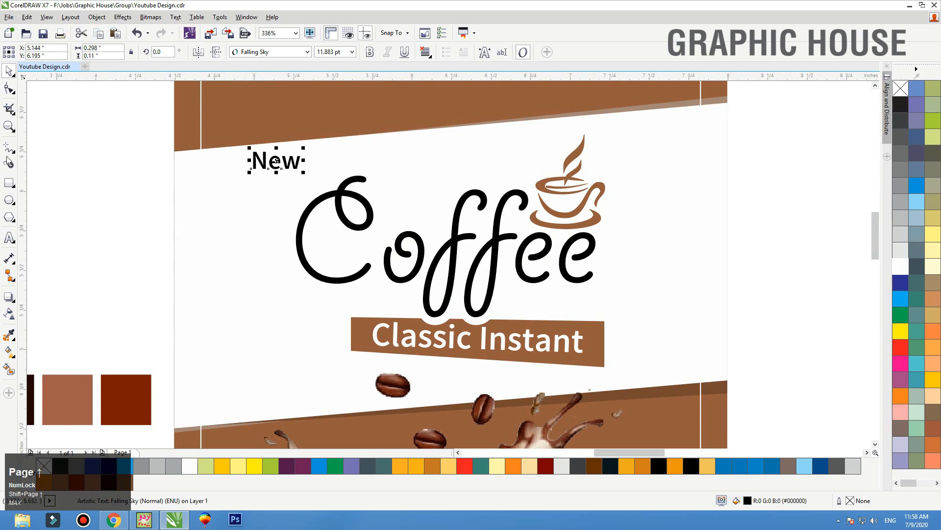
Draw a rectangle about 0.93 by 0.22 in at the panel's left edge, filled with the light band's #A68778 and without outline
{"action": "left_click", "coordinate": [9, 183]}
{"action": "left_click_drag", "start_coordinate": [174, 119], "coordinate": [323, 153]}
{"action": "key", "text": "space"}
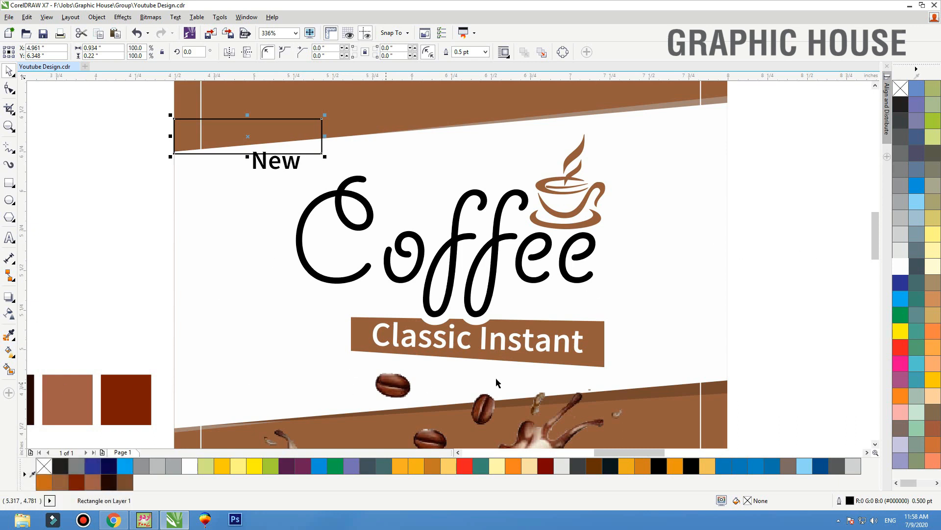
{"action": "left_click", "coordinate": [11, 335]}
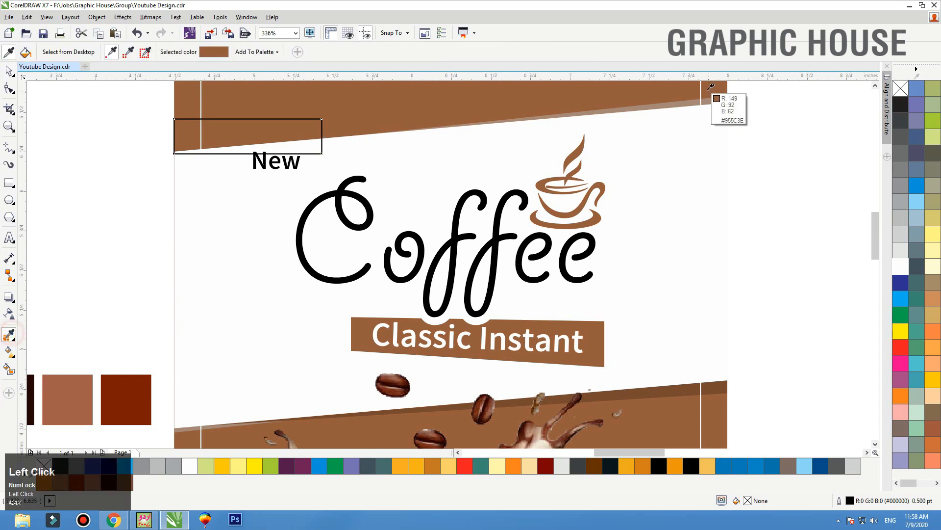
{"action": "left_click", "coordinate": [268, 129]}
{"action": "right_click", "coordinate": [277, 178]}
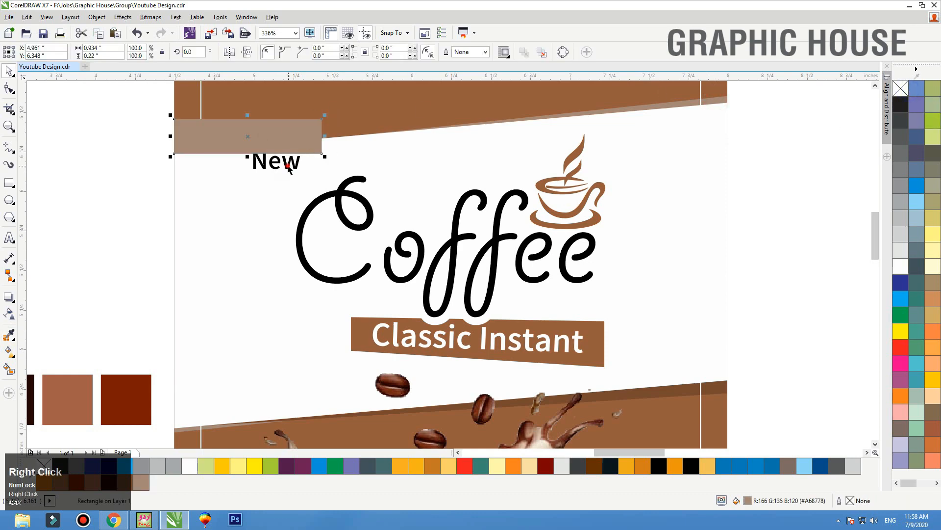
Place the "New" text in front of the light brown rectangle and colour it white
{"action": "left_click_drag", "start_coordinate": [288, 169], "coordinate": [265, 143]}
{"action": "key", "text": "shift+Page_Up"}
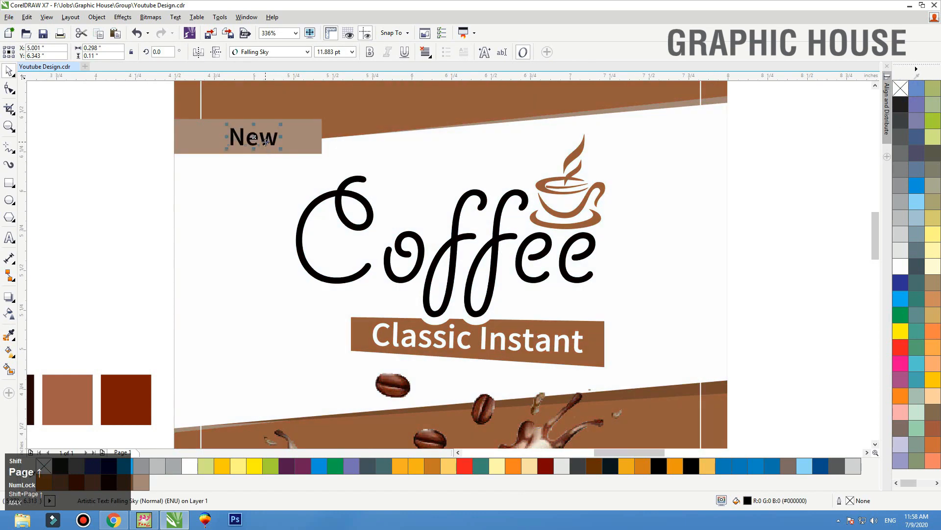
{"action": "left_click_drag", "start_coordinate": [268, 141], "coordinate": [254, 141]}
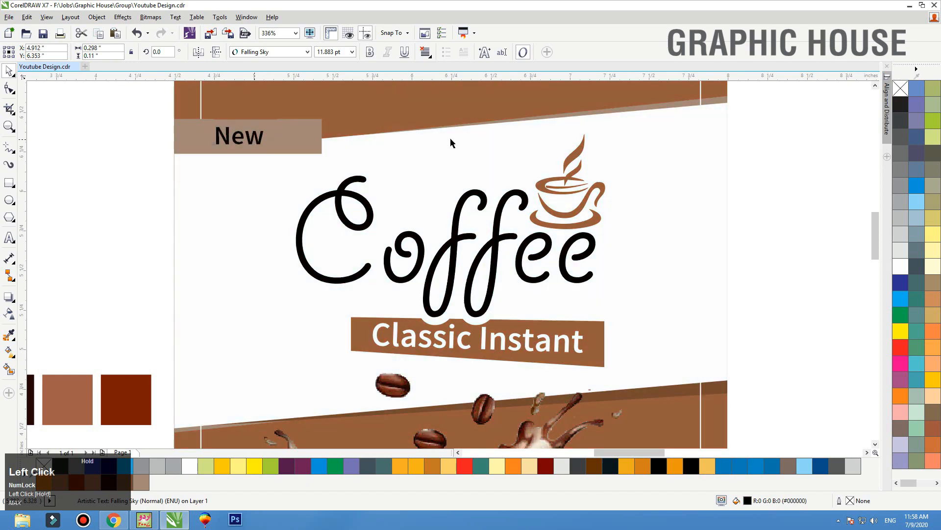
Narrow the rectangle behind "New" to about 0.65 in and move the whole label slightly down along the panel's left edge
{"action": "left_click", "coordinate": [305, 139]}
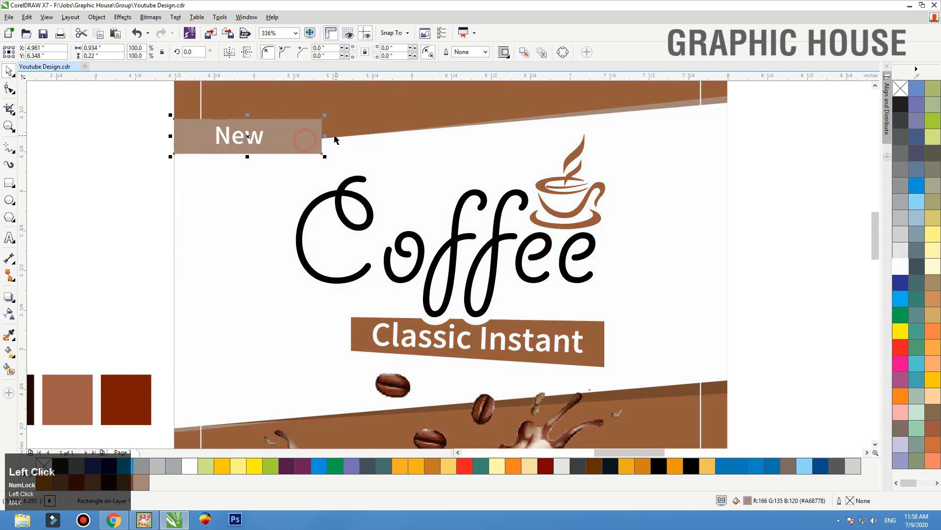
{"action": "left_click", "coordinate": [308, 137]}
{"action": "left_click_drag", "start_coordinate": [323, 136], "coordinate": [279, 135]}
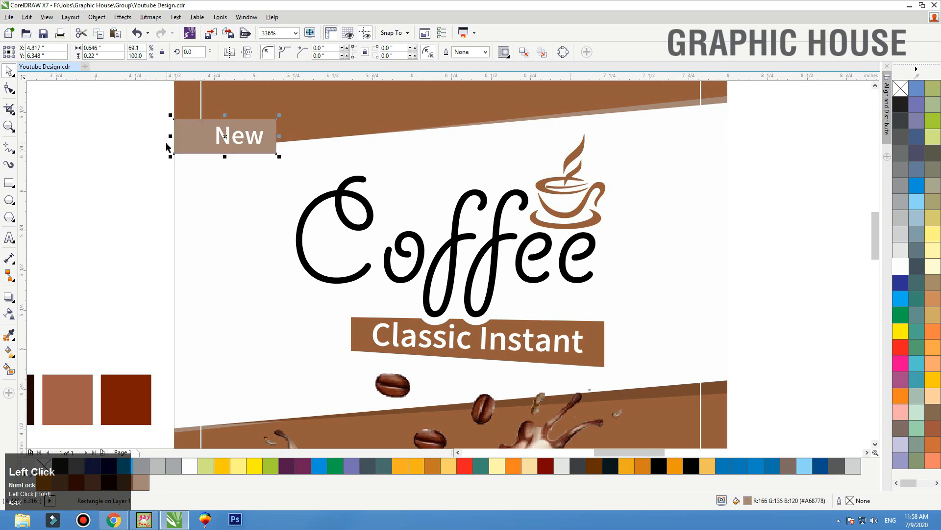
{"action": "left_click_drag", "start_coordinate": [206, 139], "coordinate": [290, 162]}
{"action": "left_click_drag", "start_coordinate": [181, 134], "coordinate": [191, 145]}
{"action": "left_click", "coordinate": [183, 117]}
{"action": "key", "text": "shift+F2"}
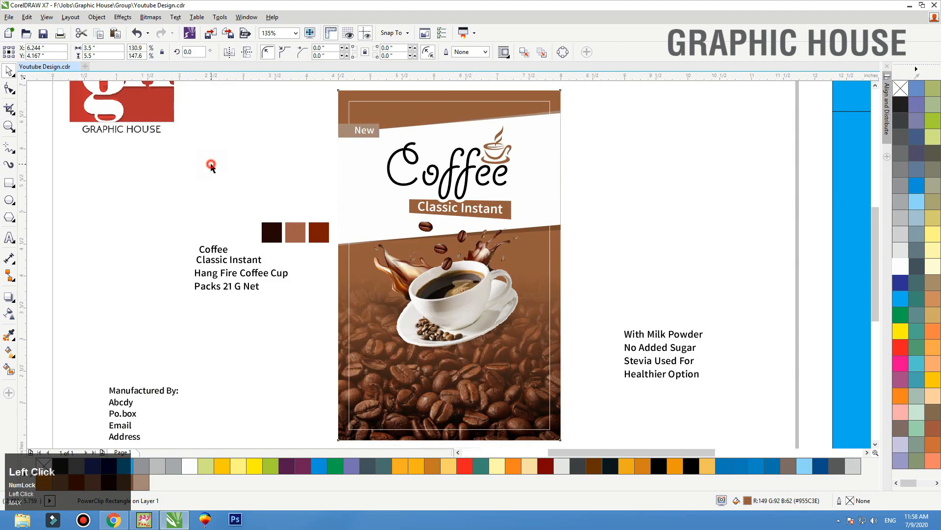
Place the "Hang Fire Coffee Cup" text on the white band's lower left area and bring it to the front
{"action": "left_click", "coordinate": [211, 166]}
{"action": "left_click", "coordinate": [229, 259]}
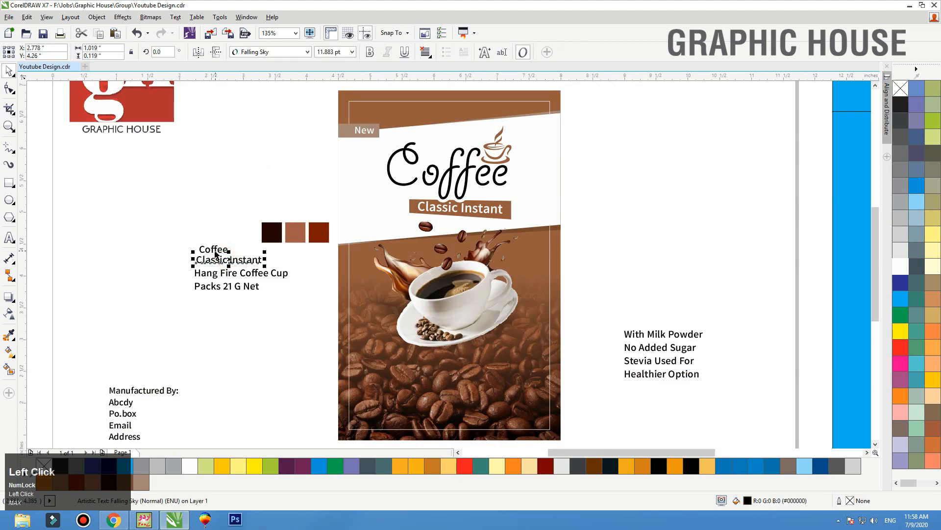
{"action": "left_click", "coordinate": [217, 278]}
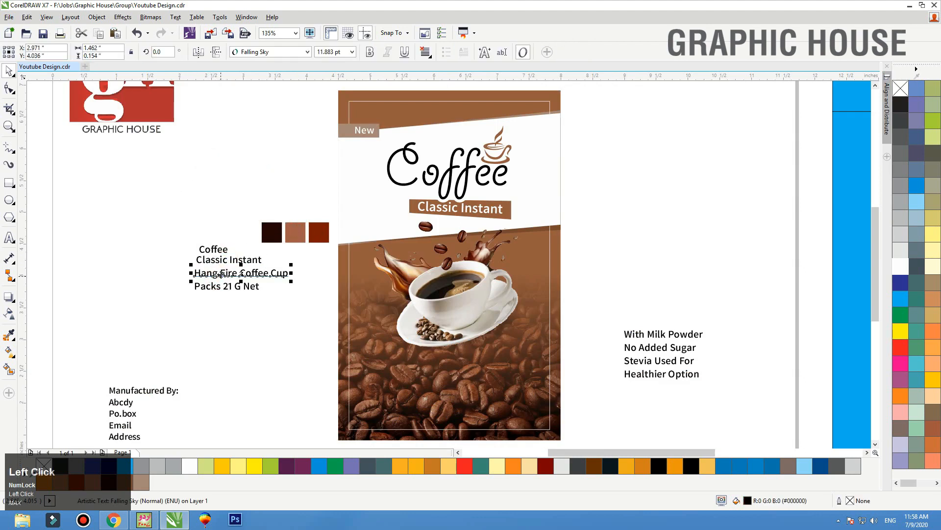
{"action": "left_click_drag", "start_coordinate": [221, 275], "coordinate": [377, 234]}
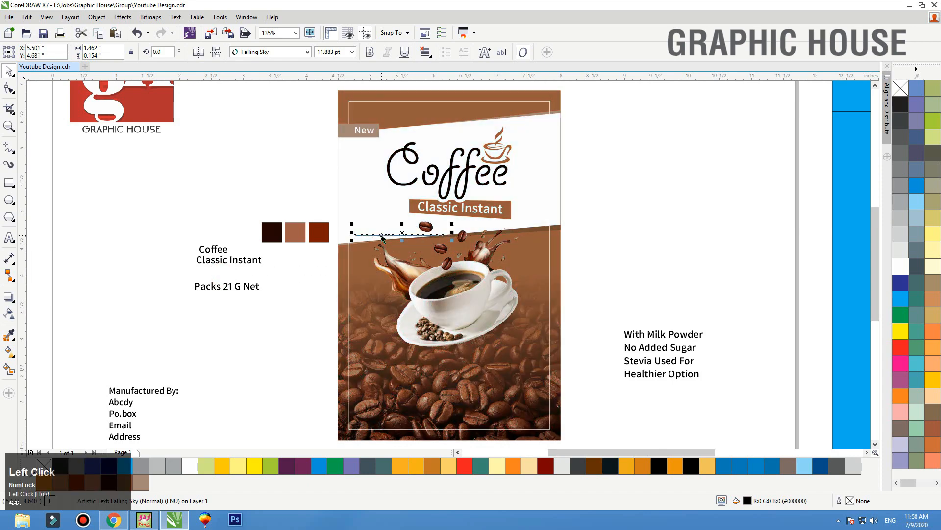
{"action": "key", "text": "shift+Page_Up"}
Place the "Packs 21 G Net" text in the panel's lower right corner and bring it to the front
{"action": "left_click_drag", "start_coordinate": [252, 287], "coordinate": [530, 418]}
{"action": "key", "text": "F2"}
{"action": "left_click_drag", "start_coordinate": [612, 387], "coordinate": [374, 451]}
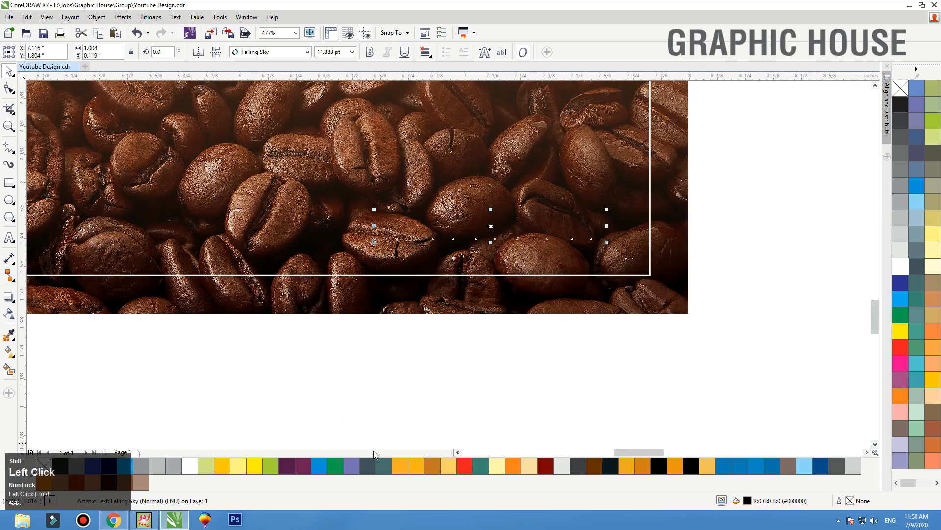
{"action": "key", "text": "shift+Page_Up"}
Draw a white rectangle without outline, about 1.58 by 0.31 in, over the "Packs 21 G Net" text at the panel's right edge
{"action": "left_click", "coordinate": [9, 182]}
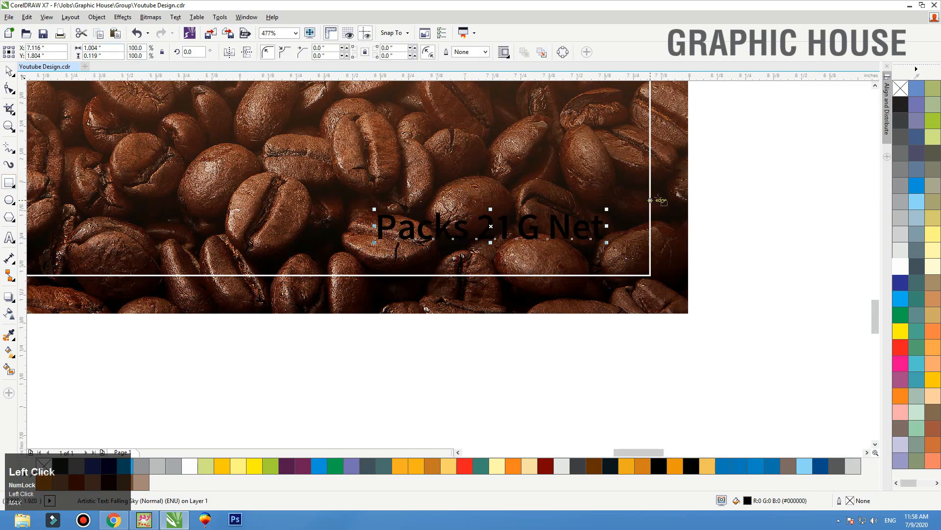
{"action": "mouse_move", "coordinate": [686, 197]}
{"action": "left_mouse_down"}
{"action": "mouse_move", "coordinate": [373, 260]}
{"action": "mouse_move", "coordinate": [326, 258]}
{"action": "mouse_move", "coordinate": [328, 268]}
{"action": "left_mouse_up"}
{"action": "left_click", "coordinate": [901, 266]}
{"action": "right_click", "coordinate": [900, 88]}
{"action": "key", "text": "space"}
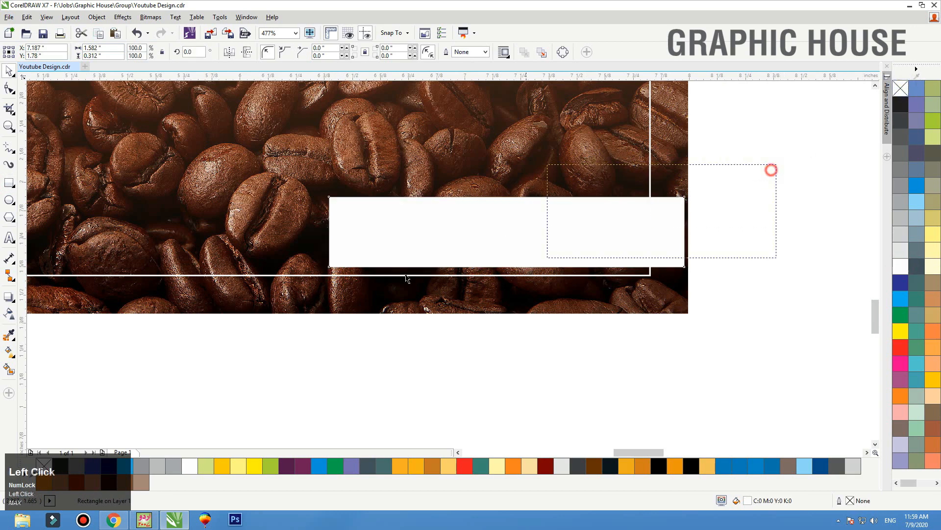
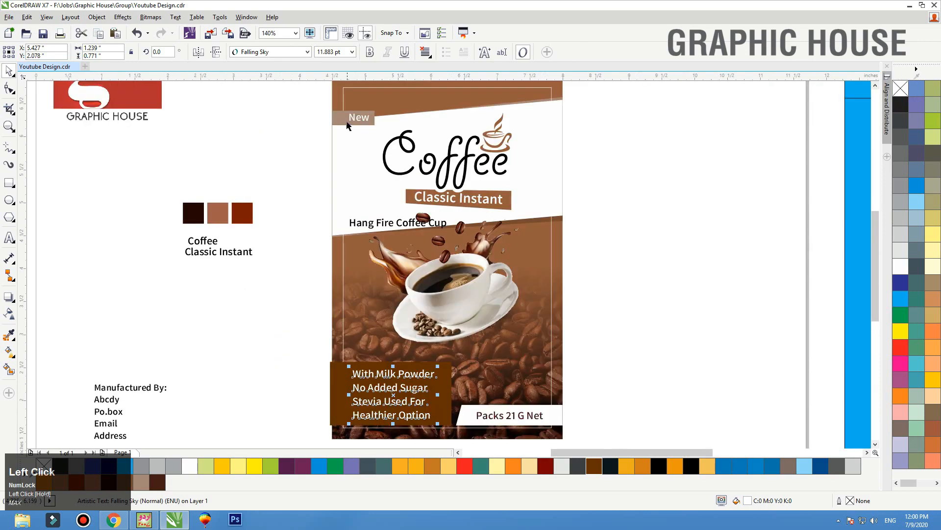
Sample the "New" label's light brown #A68778 and fill the rectangle behind the "With Milk Powder" text with it
{"action": "left_click", "coordinate": [290, 149]}
{"action": "left_click", "coordinate": [11, 336]}
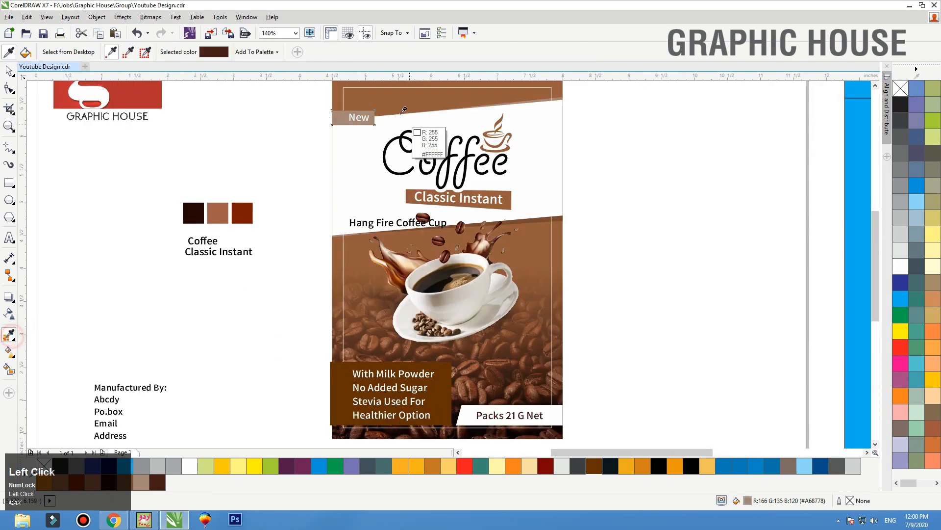
{"action": "left_click", "coordinate": [342, 117]}
{"action": "left_click", "coordinate": [337, 374]}
{"action": "key", "text": "space"}
Apply a linear transparency to the rectangle behind the "With Milk Powder" text, fading from opaque at left to clear at right
{"action": "key", "text": "F2"}
{"action": "left_click_drag", "start_coordinate": [294, 375], "coordinate": [623, 448]}
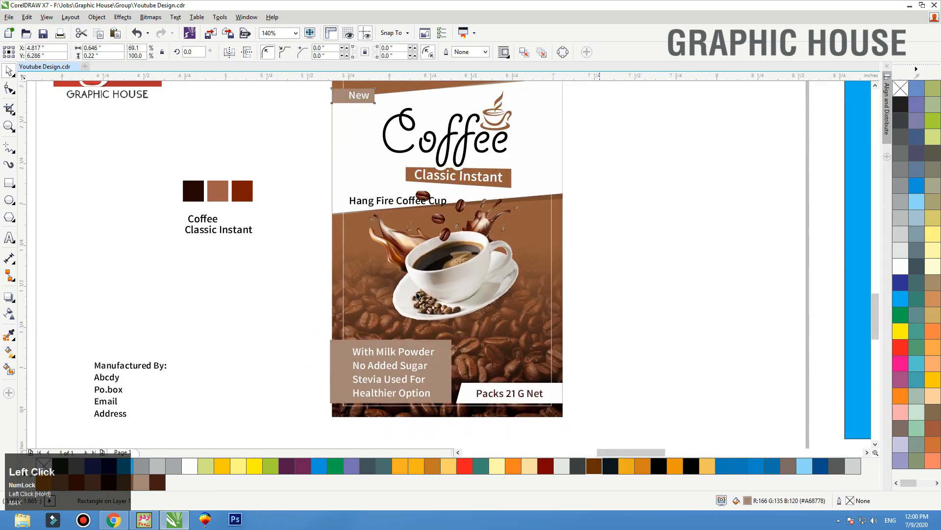
{"action": "left_click", "coordinate": [171, 211]}
{"action": "left_click", "coordinate": [8, 314]}
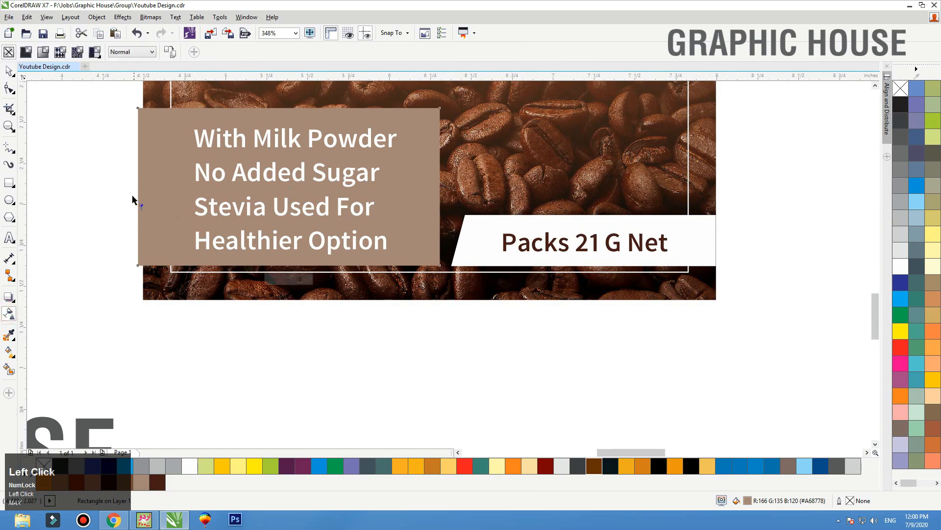
{"action": "left_click_drag", "start_coordinate": [132, 194], "coordinate": [440, 194]}
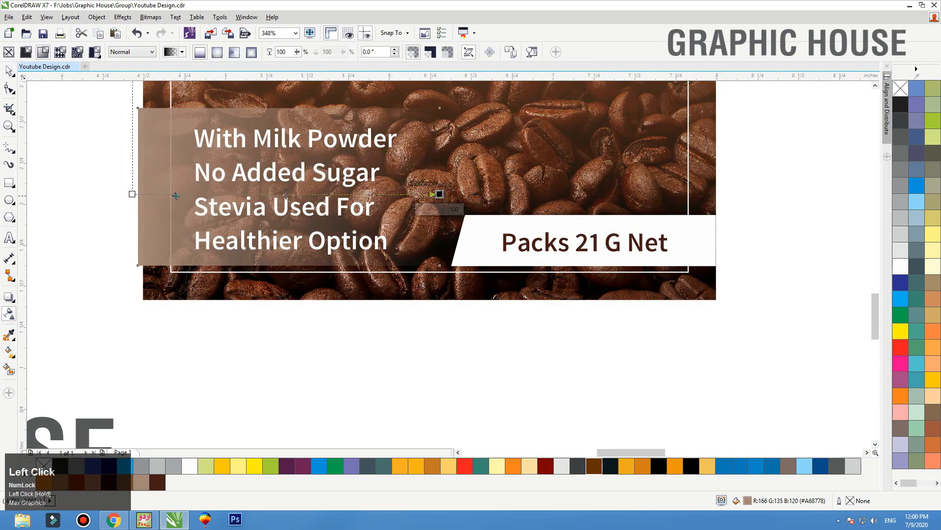
{"action": "left_click_drag", "start_coordinate": [133, 195], "coordinate": [142, 194]}
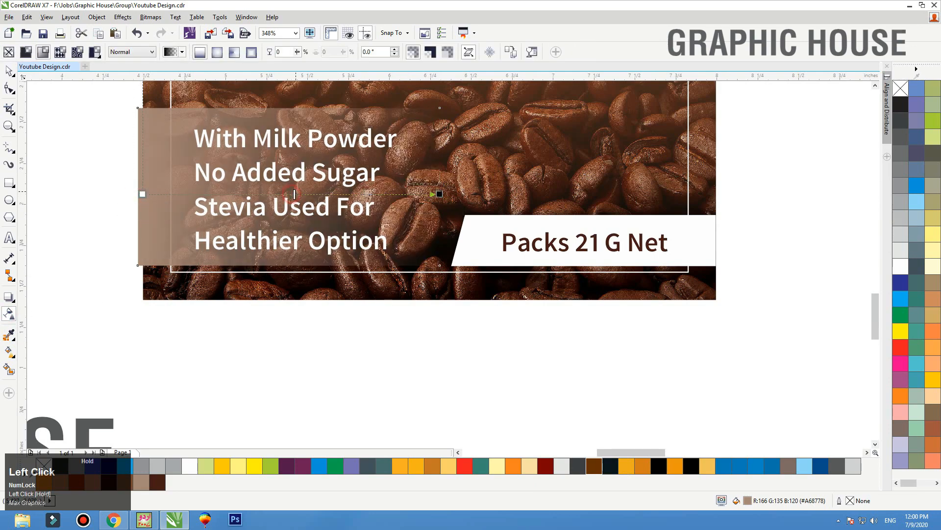
PowerClip the transparent light brown rectangle inside the panel and shift the "With Milk Powder" text block about 0.06 in to the right
{"action": "key", "text": "space"}
{"action": "right_click", "coordinate": [143, 138]}
{"action": "left_click", "coordinate": [141, 108]}
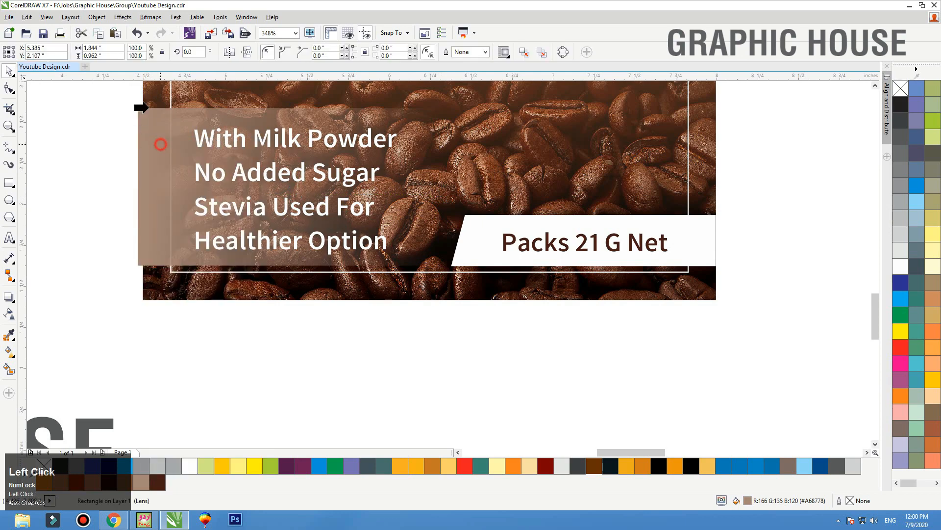
{"action": "left_click", "coordinate": [141, 96]}
{"action": "left_click", "coordinate": [105, 137]}
{"action": "left_click", "coordinate": [298, 139]}
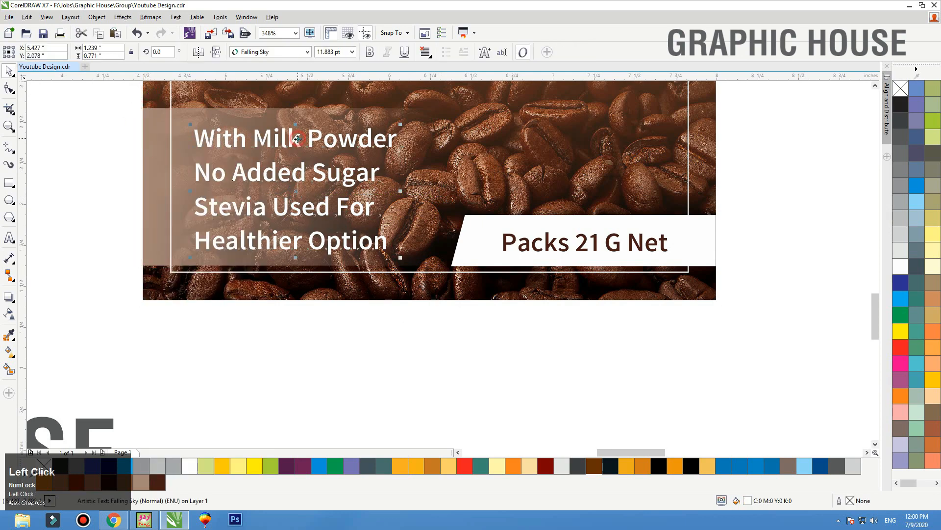
{"action": "left_click_drag", "start_coordinate": [301, 144], "coordinate": [311, 144]}
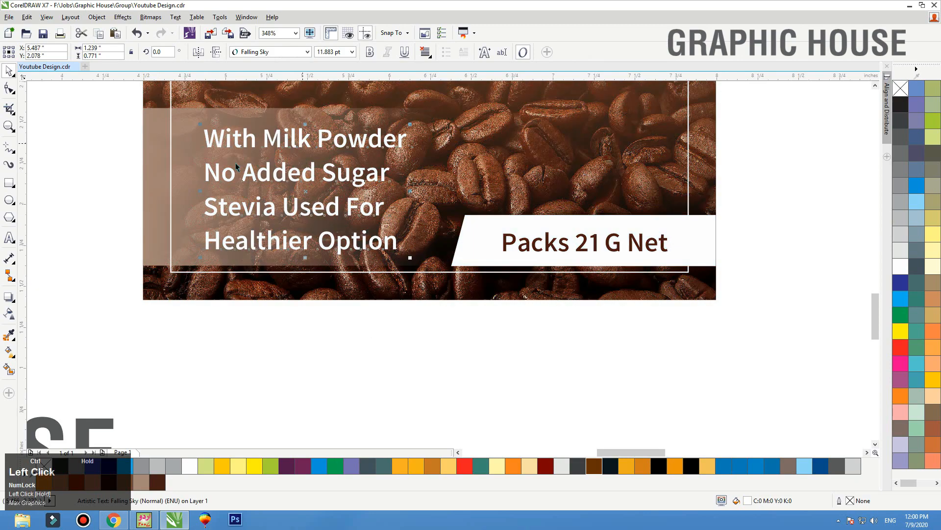
Draw a rectangle about 0.62 by 0.34 in on the empty area beside the panel and convert it to curves
{"action": "left_click", "coordinate": [9, 183]}
{"action": "scroll", "coordinate": [304, 178], "scroll_direction": "down", "scroll_amount": 2}
{"action": "scroll", "coordinate": [168, 195], "scroll_direction": "up", "scroll_amount": 4}
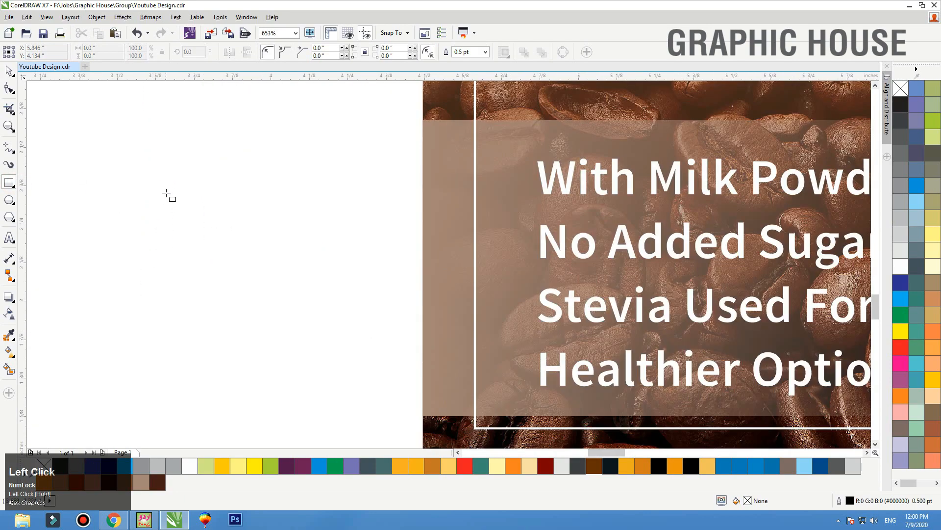
{"action": "left_click_drag", "start_coordinate": [161, 183], "coordinate": [352, 287]}
{"action": "key", "text": "ctrl+q"}
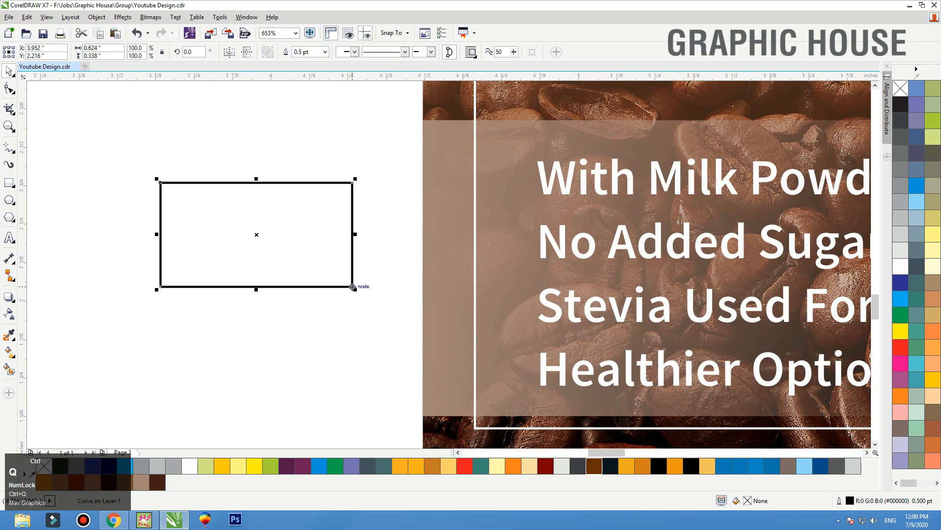
Reshape the converted rectangle into a five-node check mark about 0.62 by 0.38 in
{"action": "key", "text": "F10"}
{"action": "left_click_drag", "start_coordinate": [212, 183], "coordinate": [195, 245]}
{"action": "left_click_drag", "start_coordinate": [353, 286], "coordinate": [353, 212]}
{"action": "left_click_drag", "start_coordinate": [160, 287], "coordinate": [176, 299]}
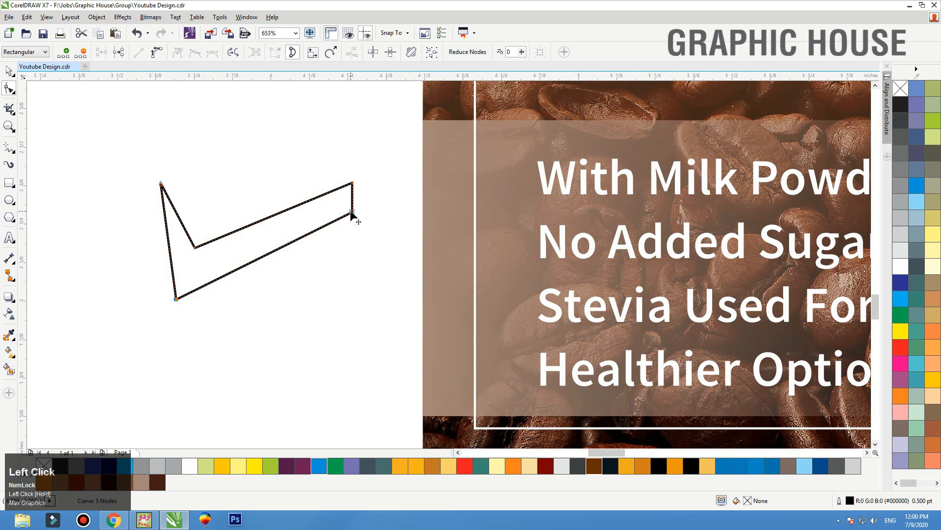
{"action": "left_click_drag", "start_coordinate": [351, 212], "coordinate": [352, 195]}
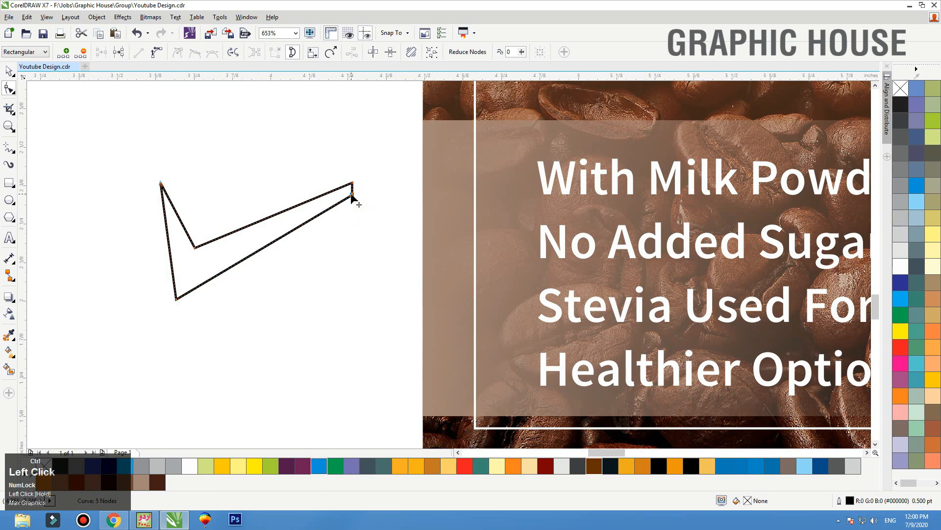
{"action": "key", "text": "space"}
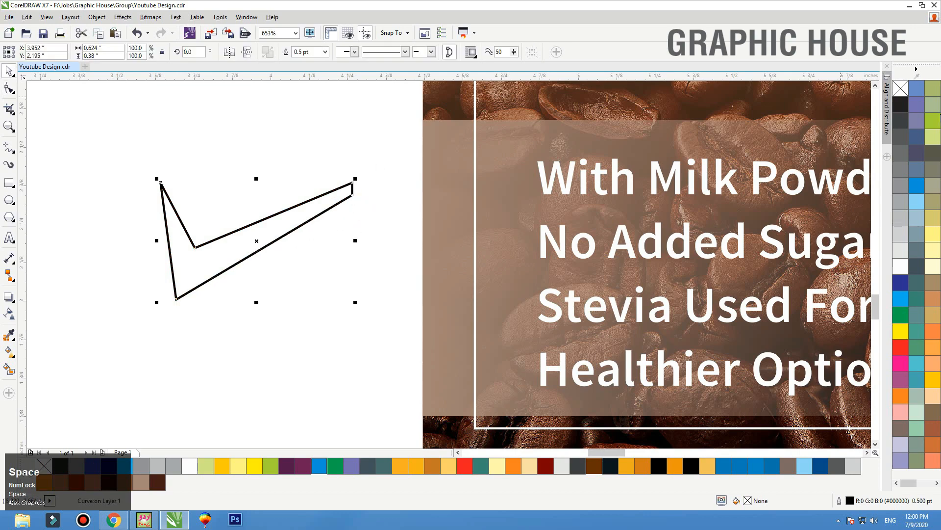
Fill the check mark light yellow (Y40) without outline, shrink it to about 0.14 by 0.09 in and place it before "With Milk Powder"
{"action": "left_click", "coordinate": [934, 293]}
{"action": "right_click", "coordinate": [904, 90]}
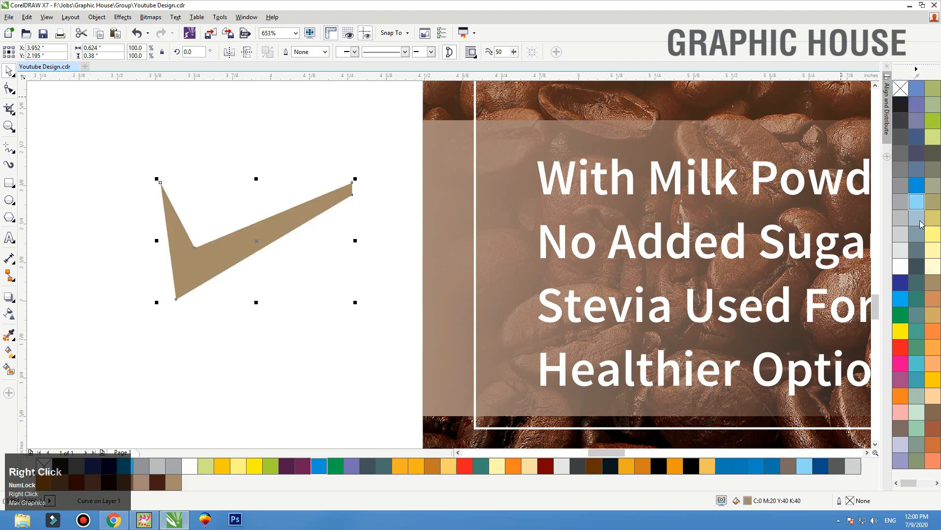
{"action": "left_click", "coordinate": [932, 253]}
{"action": "left_click_drag", "start_coordinate": [358, 178], "coordinate": [506, 187]}
{"action": "scroll", "coordinate": [444, 189], "scroll_direction": "down", "scroll_amount": 2}
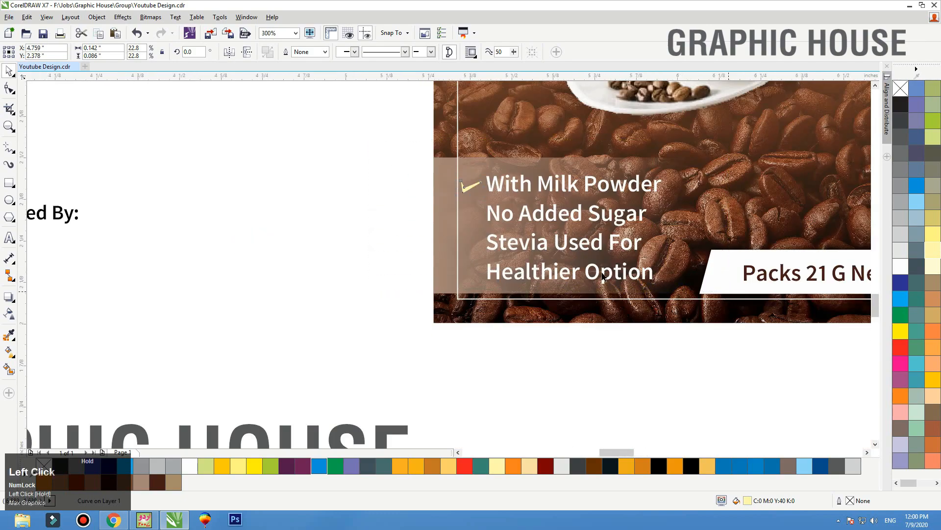
Duplicate the check mark downward to mark the "No Added Sugar" and "Stevia Used For" lines
{"action": "scroll", "coordinate": [604, 273], "scroll_direction": "up", "scroll_amount": 2}
{"action": "left_click_drag", "start_coordinate": [260, 199], "coordinate": [263, 347]}
{"action": "right_click", "coordinate": [261, 275]}
{"action": "right_click", "coordinate": [263, 349], "text": "ctrl"}
{"action": "left_click", "coordinate": [206, 113]}
{"action": "key", "text": "shift+F2"}
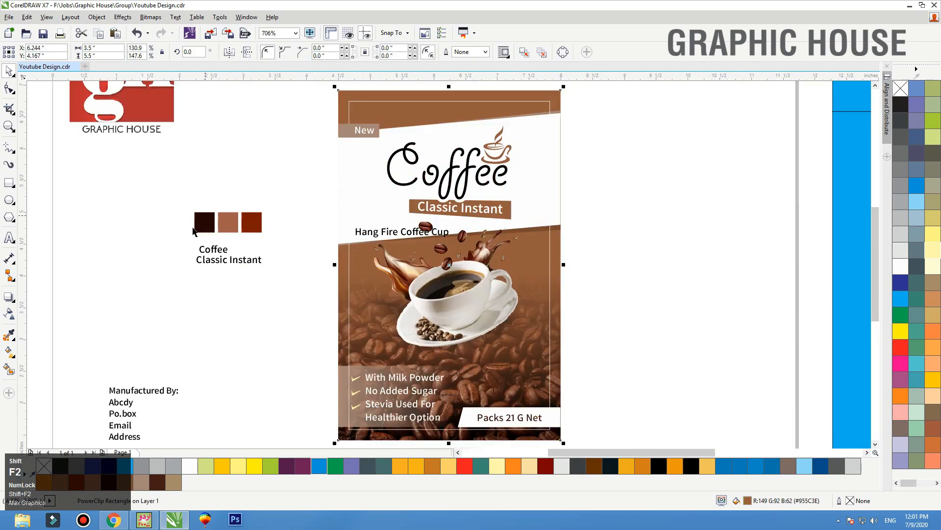
{"action": "left_click", "coordinate": [277, 302]}
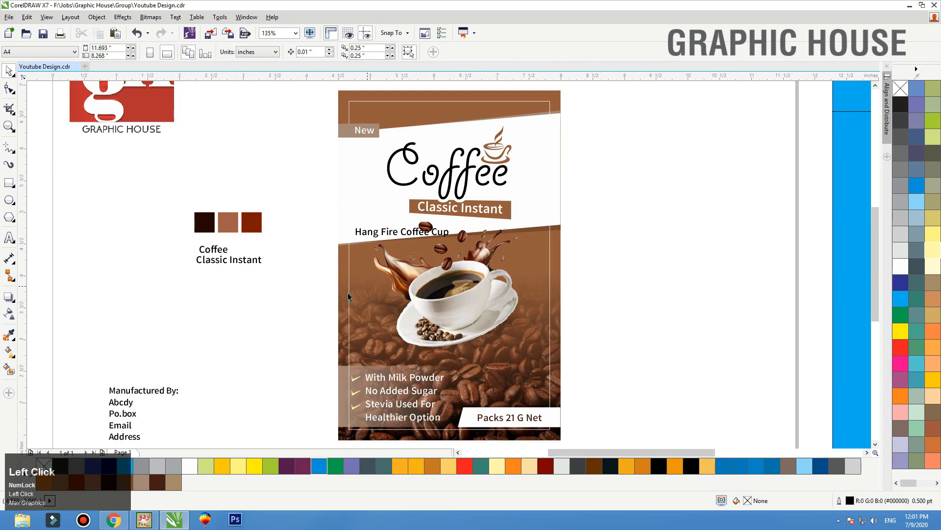
Try shifting the coffee cup photo to other positions on the panel and undo the moves
{"action": "left_click", "coordinate": [296, 212]}
{"action": "left_click_drag", "start_coordinate": [249, 157], "coordinate": [624, 407]}
{"action": "left_click", "coordinate": [478, 340]}
{"action": "left_click", "coordinate": [511, 357], "text": "shift"}
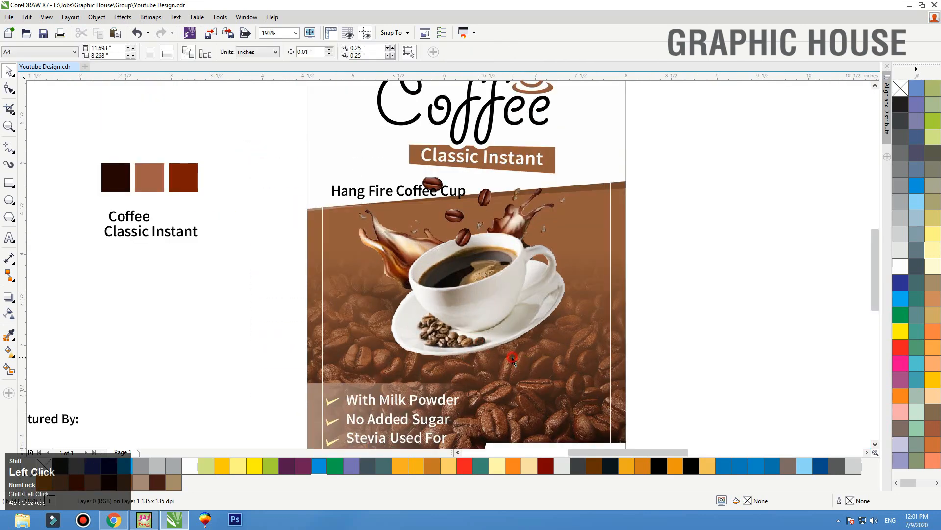
{"action": "left_click_drag", "start_coordinate": [498, 333], "coordinate": [498, 339]}
{"action": "key", "text": "ctrl+z"}
{"action": "left_click", "coordinate": [361, 296], "text": "shift"}
{"action": "left_click_drag", "start_coordinate": [441, 295], "coordinate": [440, 298]}
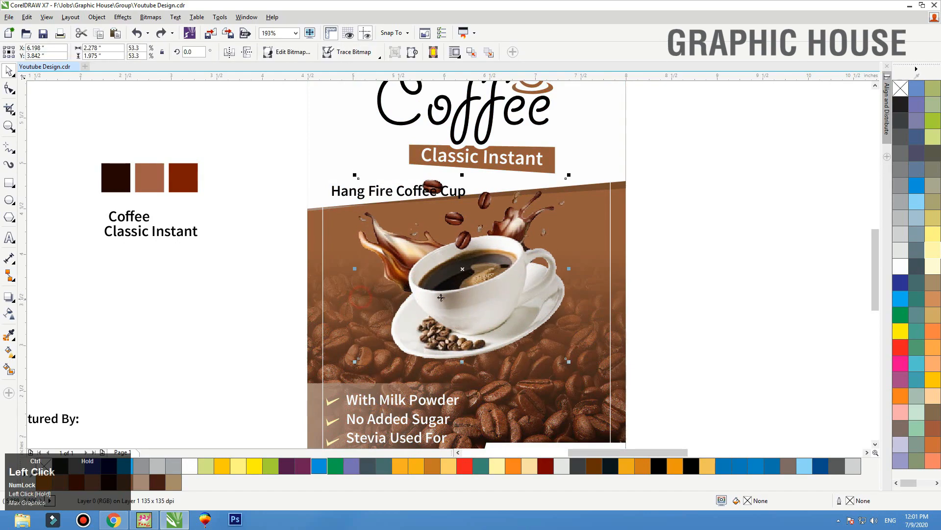
{"action": "left_click_drag", "start_coordinate": [518, 282], "coordinate": [629, 265]}
{"action": "key", "text": "ctrl+z"}
{"action": "key", "text": "ctrl+z"}
{"action": "left_click", "coordinate": [366, 305], "text": "shift"}
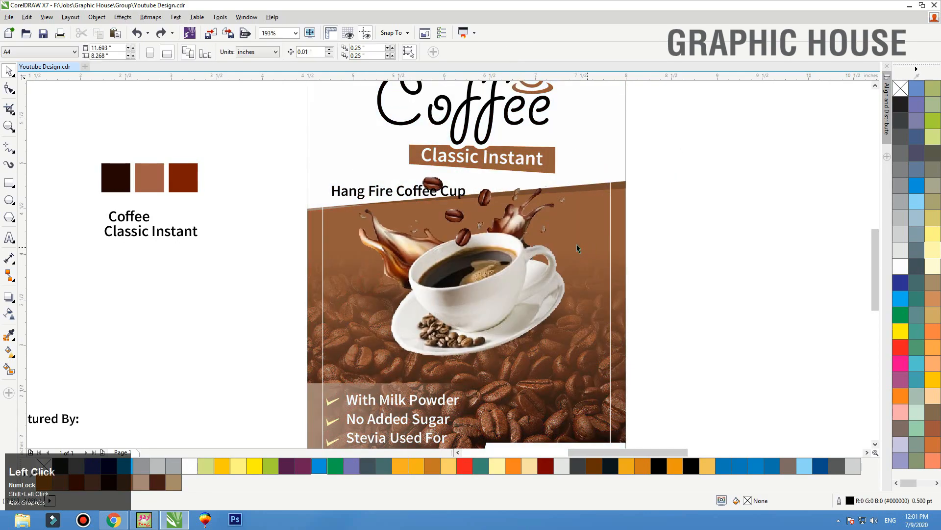
Move the "Hang Fire Coffee Cup" text up into the brown band at the top of the panel
{"action": "left_click", "coordinate": [373, 195]}
{"action": "scroll", "coordinate": [378, 210], "scroll_direction": "down", "scroll_amount": 2}
{"action": "key", "text": "F2"}
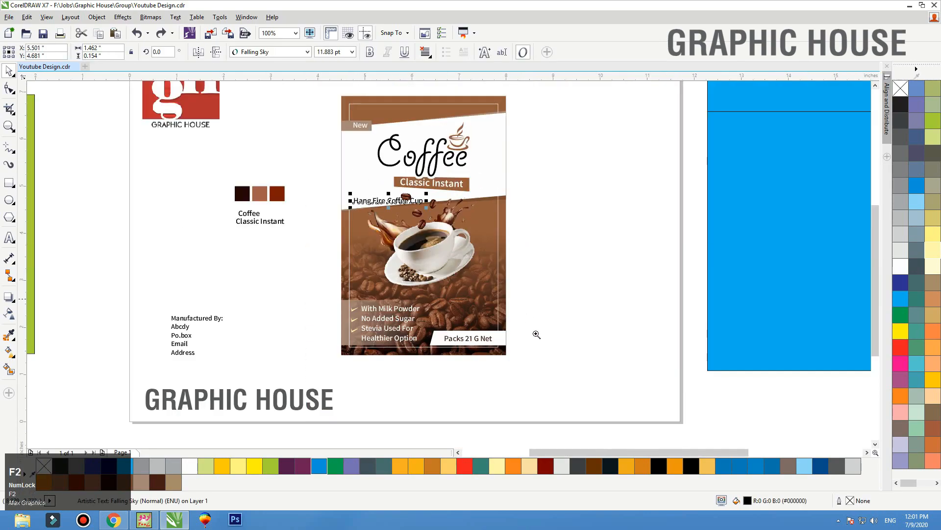
{"action": "left_click_drag", "start_coordinate": [544, 364], "coordinate": [313, 105]}
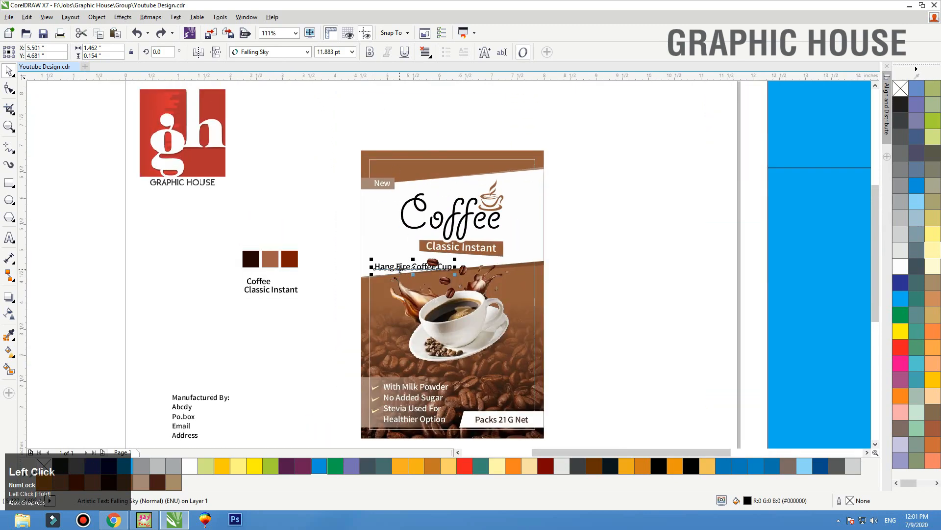
{"action": "left_click_drag", "start_coordinate": [399, 269], "coordinate": [432, 165]}
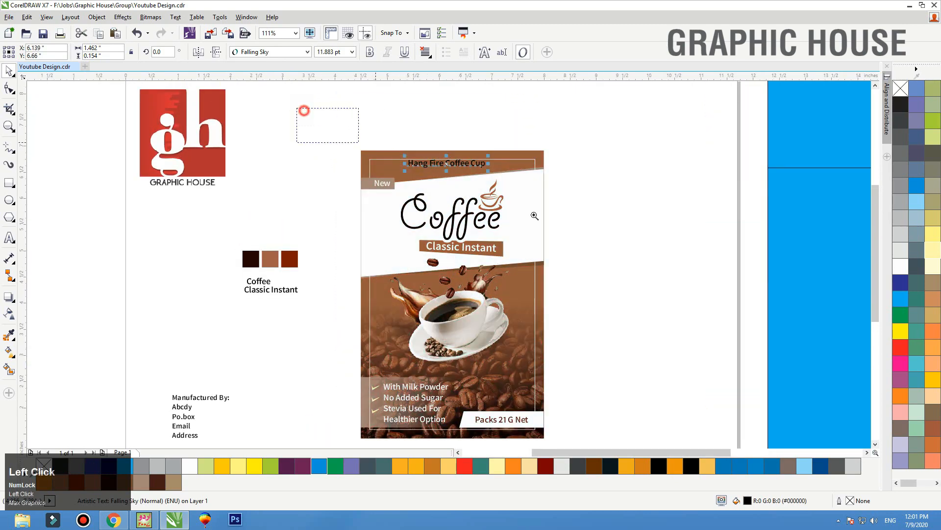
Set the "Hang Fire Coffee Cup" text in Freehand591 BT and center it horizontally on the panel
{"action": "left_click_drag", "start_coordinate": [304, 110], "coordinate": [615, 247]}
{"action": "left_click", "coordinate": [252, 52]}
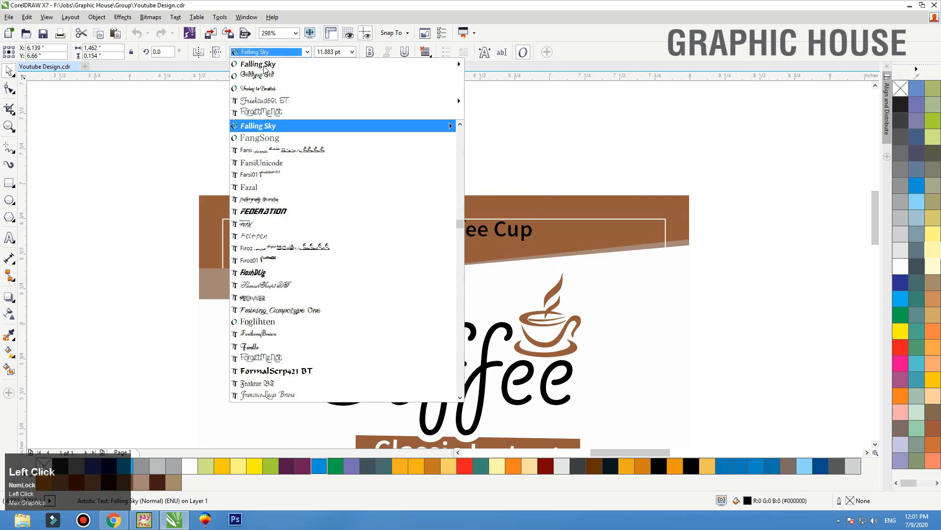
{"action": "left_click", "coordinate": [269, 101]}
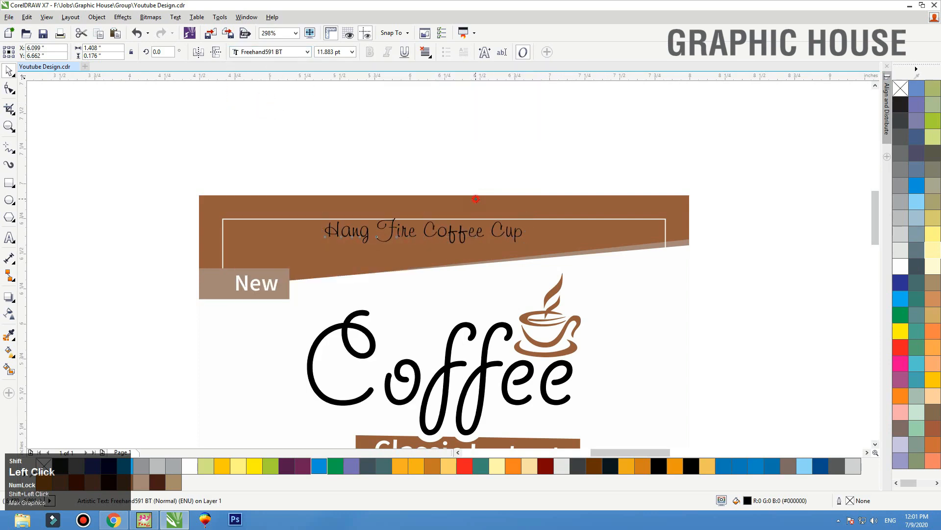
{"action": "key", "text": "c"}
Give the "Hang Fire Coffee Cup" text a white fill and white hairline outline, nudge it down and enlarge it slightly about its center
{"action": "left_click_drag", "start_coordinate": [672, 142], "coordinate": [326, 258]}
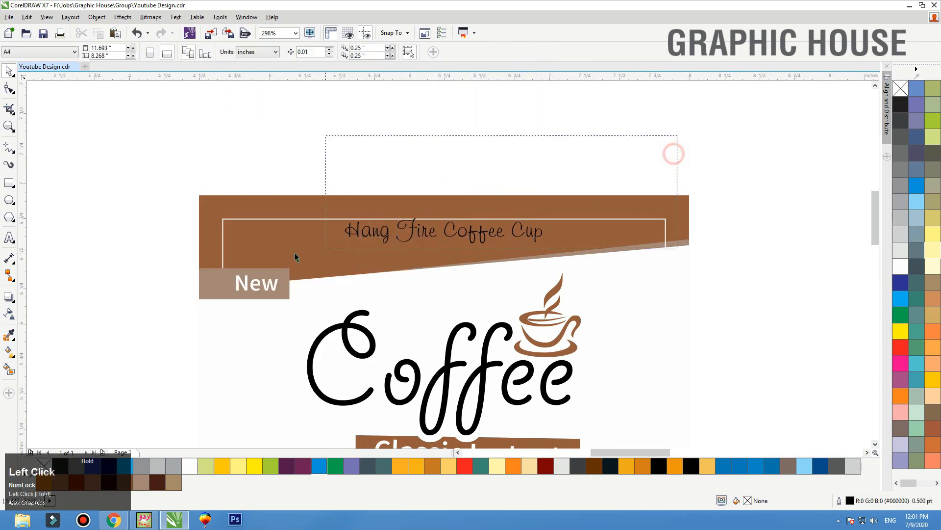
{"action": "left_click", "coordinate": [904, 271]}
{"action": "key", "text": "Down"}
{"action": "key", "text": "Down"}
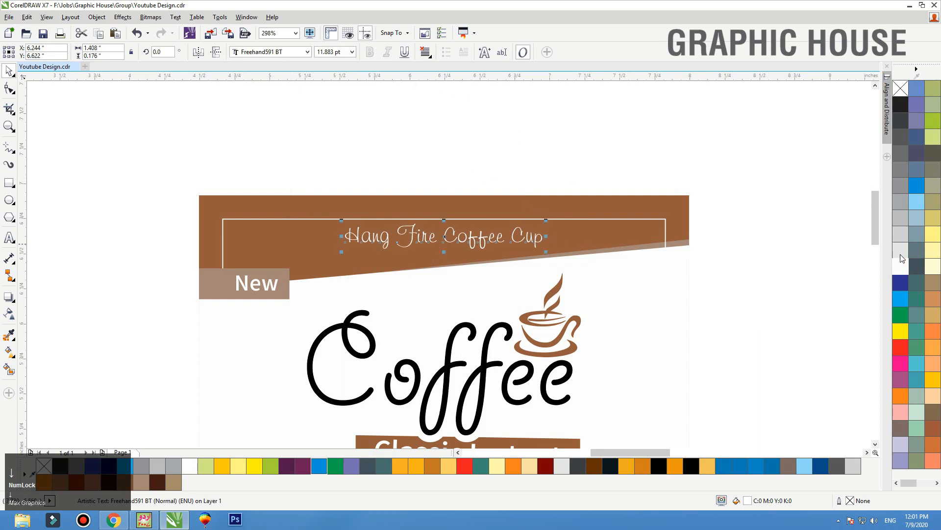
{"action": "right_click", "coordinate": [901, 265]}
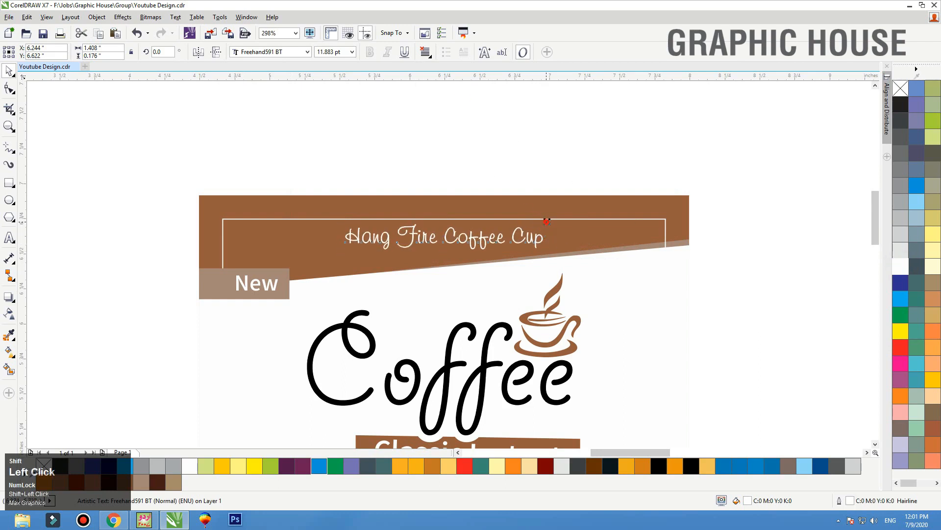
{"action": "left_click_drag", "start_coordinate": [547, 222], "coordinate": [563, 219]}
{"action": "left_click", "coordinate": [571, 213]}
{"action": "left_click", "coordinate": [595, 193]}
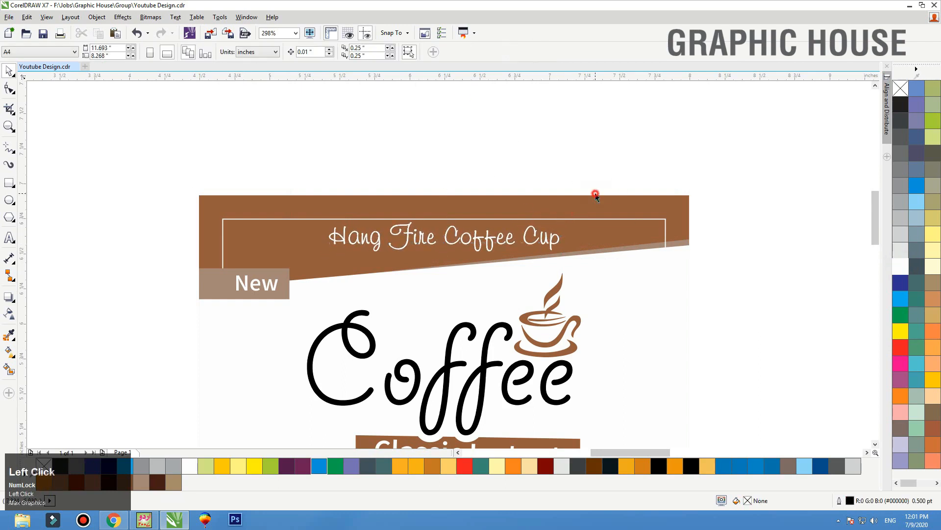
Remove the outline from the thin white frame inside the panel's edges
{"action": "scroll", "coordinate": [595, 197], "scroll_direction": "down", "scroll_amount": 3}
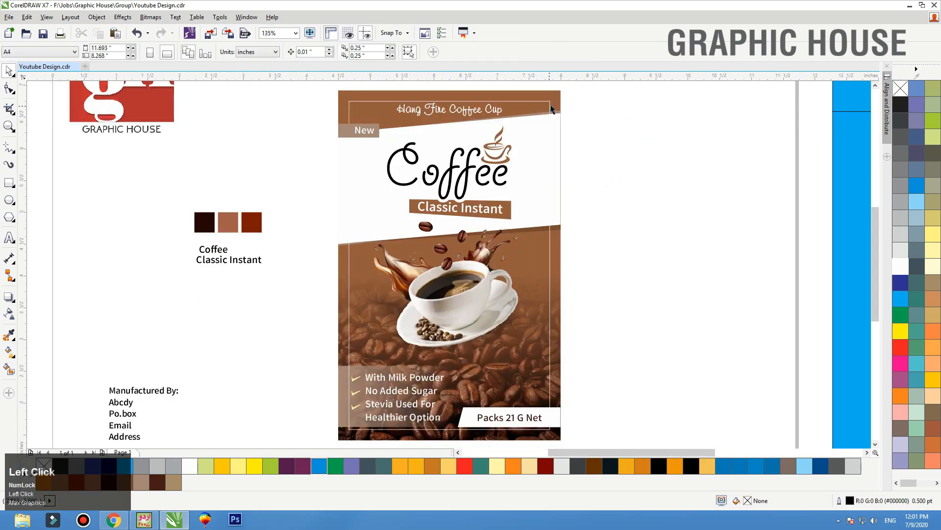
{"action": "left_click", "coordinate": [551, 108]}
{"action": "right_click", "coordinate": [900, 88]}
{"action": "left_click", "coordinate": [636, 126]}
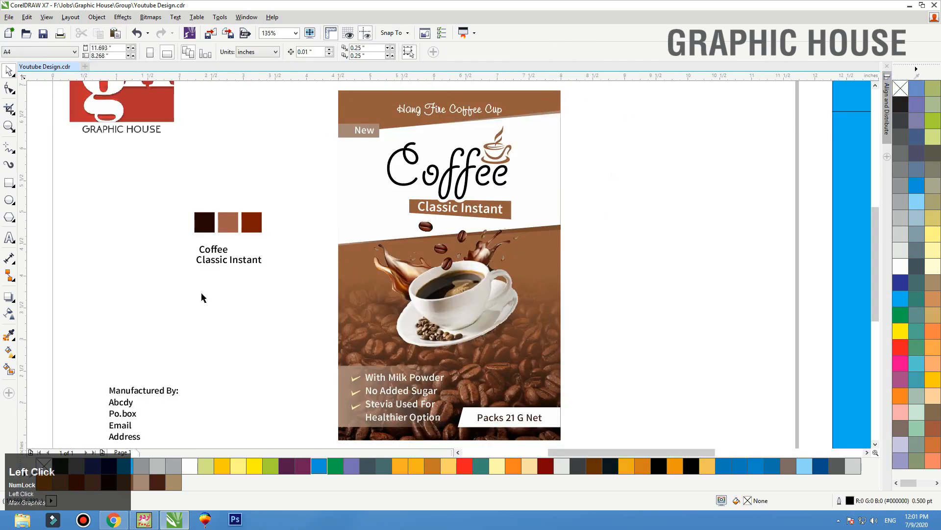
Switch to Chrome and search Google for "coffee icon" in a new tab
{"action": "left_click", "coordinate": [118, 525]}
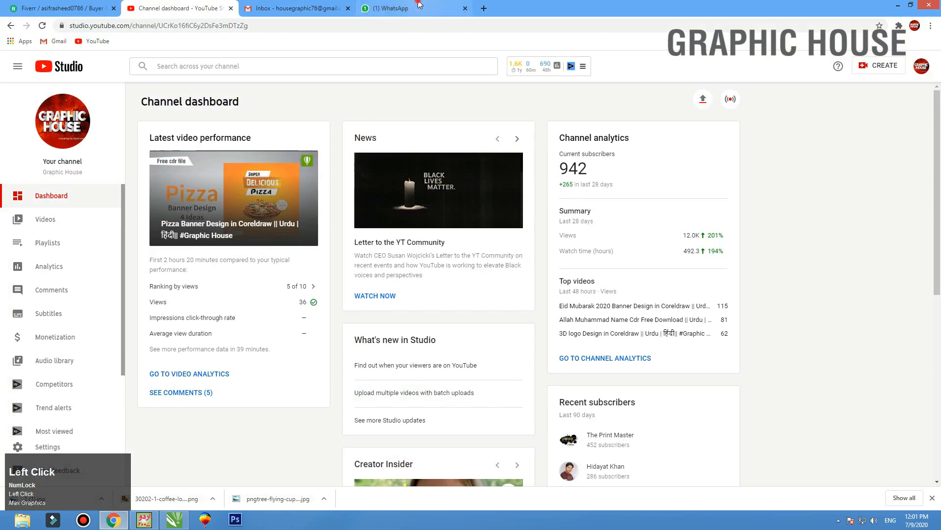
{"action": "left_click", "coordinate": [414, 8]}
{"action": "left_click", "coordinate": [477, 8]}
{"action": "type", "text": "coffe"}
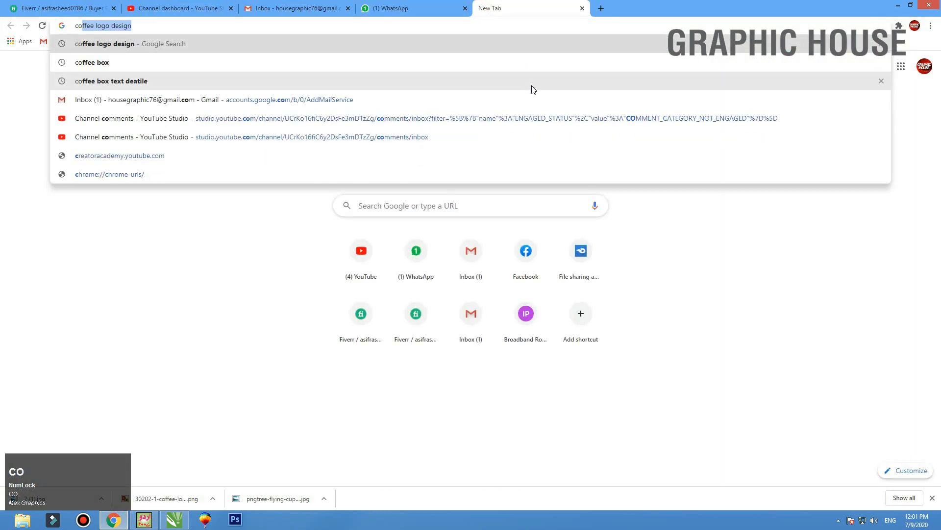
{"action": "key", "text": "BackSpace"}
{"action": "key", "text": "BackSpace"}
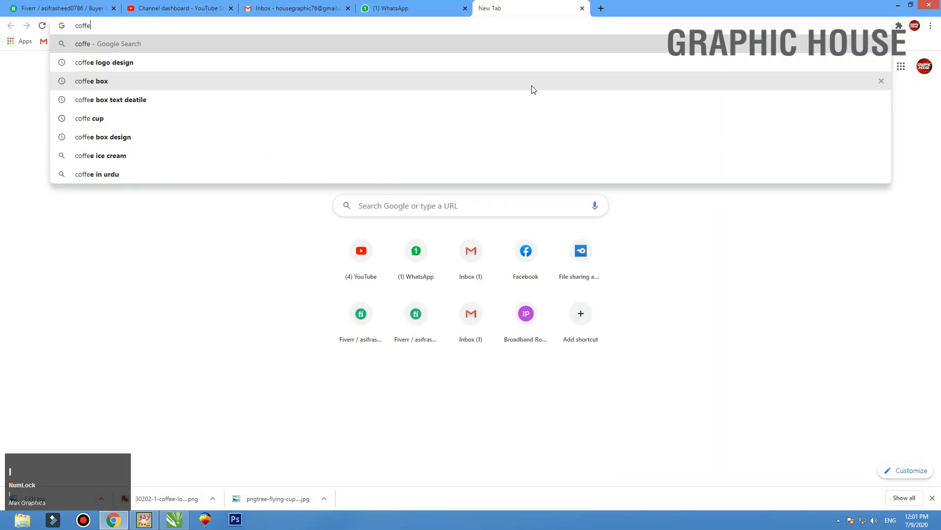
{"action": "type", "text": "e inon"}
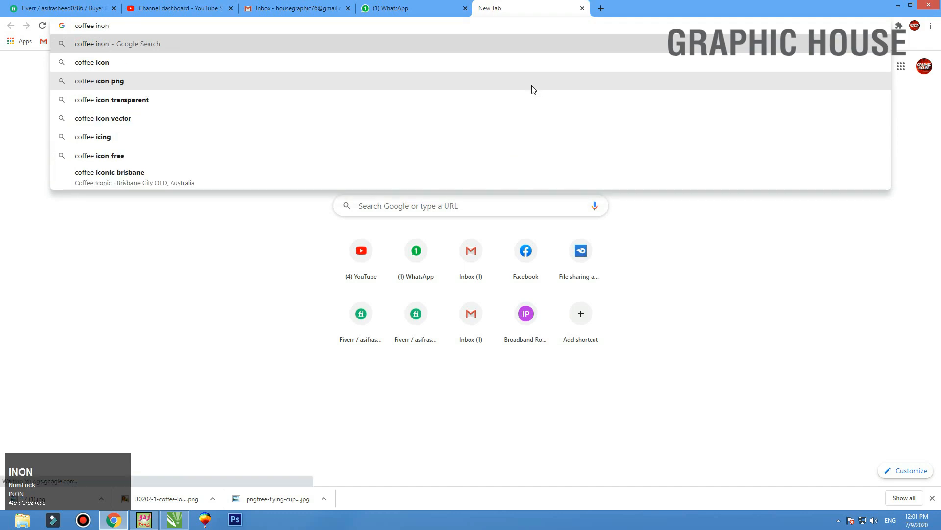
{"action": "key", "text": "Down"}
{"action": "key", "text": "Return"}
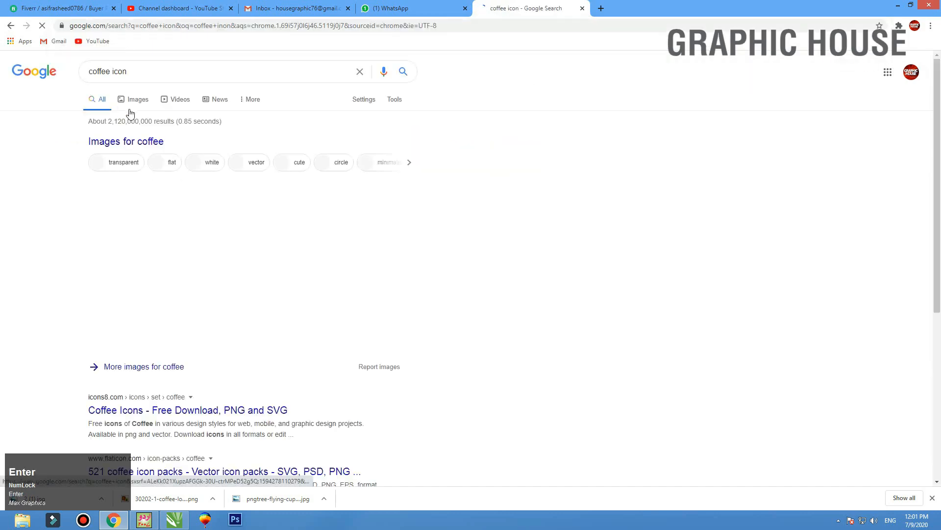
Browse the Google image results for "coffee icon" and preview the hand-drawn doodle illustration from Dreamstime
{"action": "left_click", "coordinate": [134, 99]}
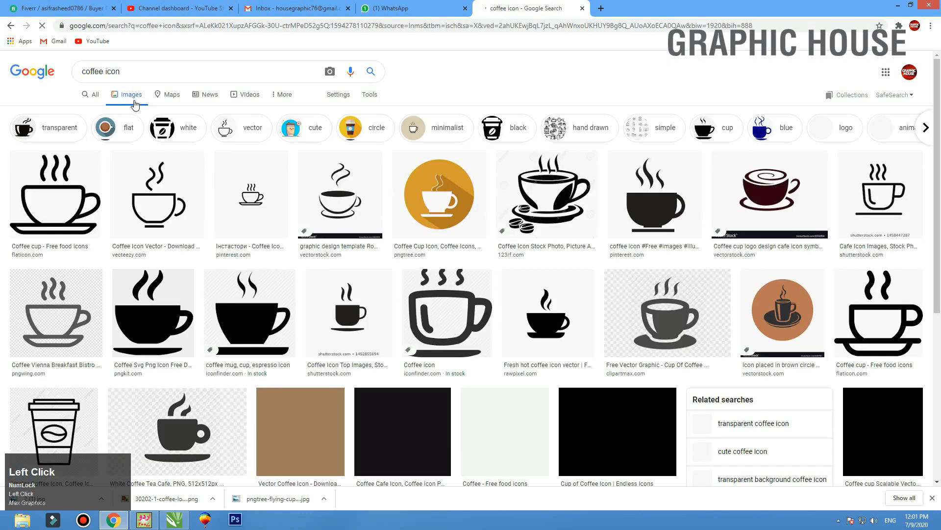
{"action": "scroll", "coordinate": [119, 181], "scroll_direction": "down", "scroll_amount": 15}
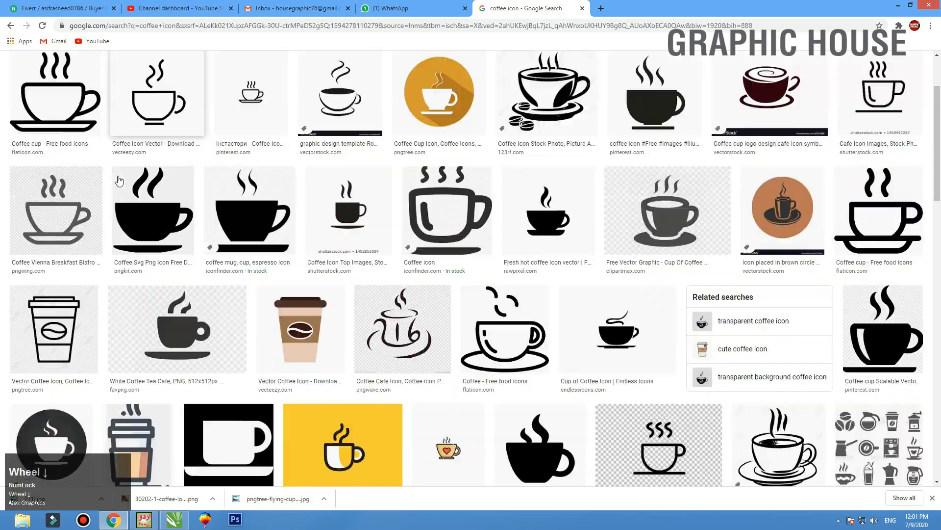
{"action": "scroll", "coordinate": [119, 181], "scroll_direction": "down", "scroll_amount": 12}
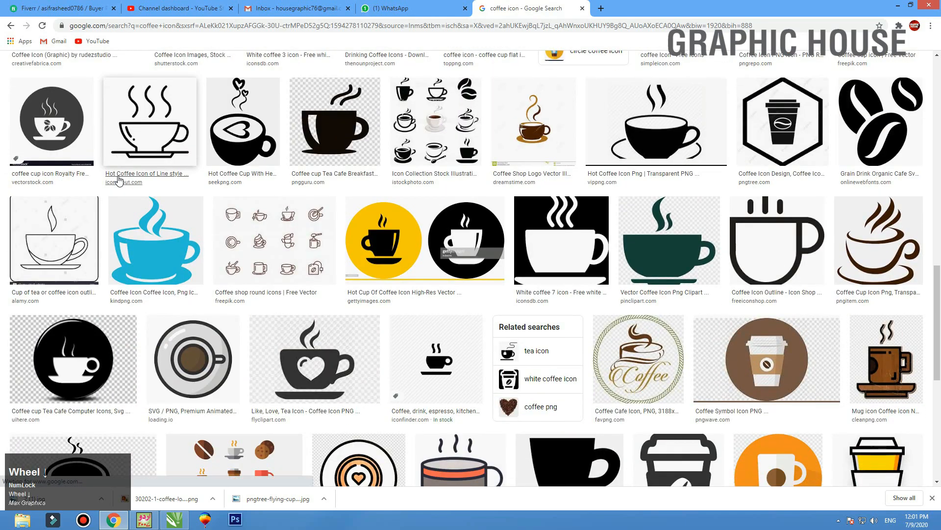
{"action": "scroll", "coordinate": [120, 181], "scroll_direction": "down", "scroll_amount": 3}
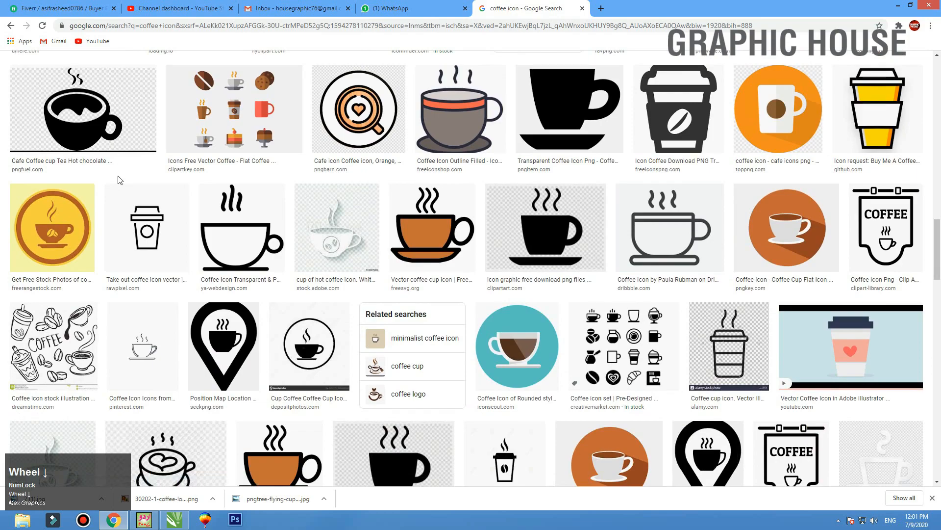
{"action": "scroll", "coordinate": [120, 181], "scroll_direction": "down", "scroll_amount": 5}
{"action": "left_click", "coordinate": [65, 103]}
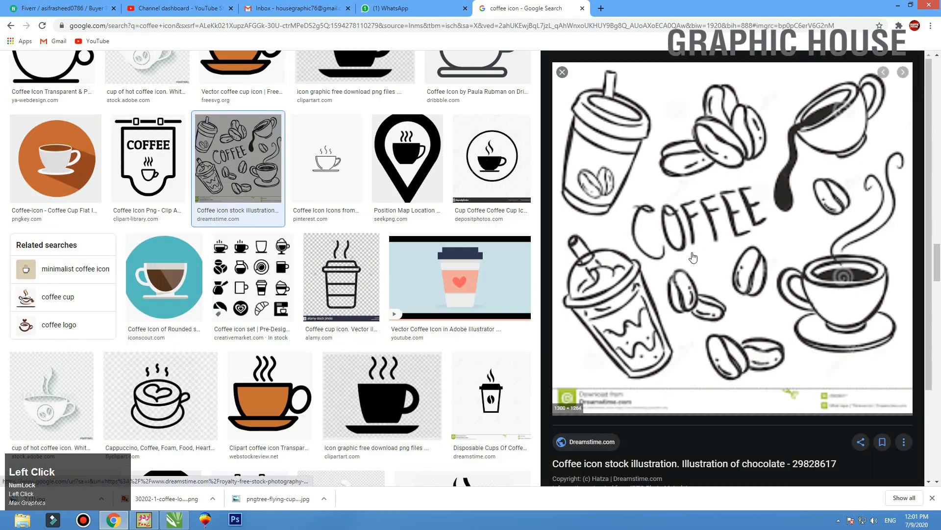
Look through the related images and preview the "Coffee Icon Set Doodle Style" image for more doodle sets
{"action": "scroll", "coordinate": [725, 281], "scroll_direction": "down", "scroll_amount": 5}
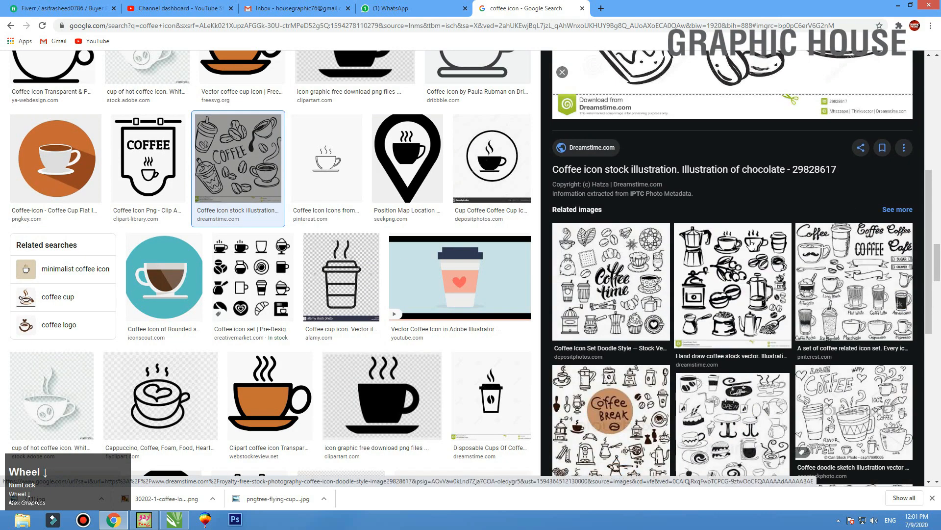
{"action": "scroll", "coordinate": [751, 242], "scroll_direction": "down", "scroll_amount": 4}
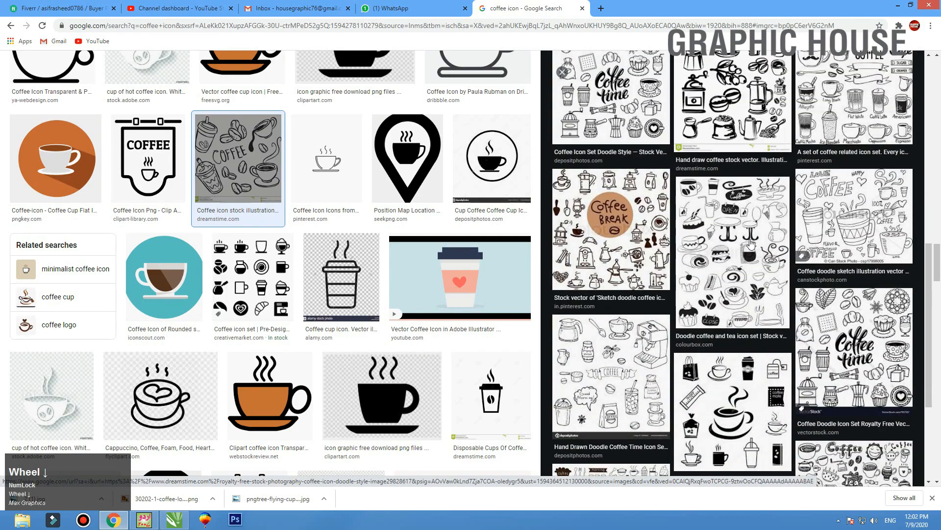
{"action": "scroll", "coordinate": [753, 243], "scroll_direction": "down", "scroll_amount": 4}
{"action": "scroll", "coordinate": [753, 243], "scroll_direction": "up", "scroll_amount": 7}
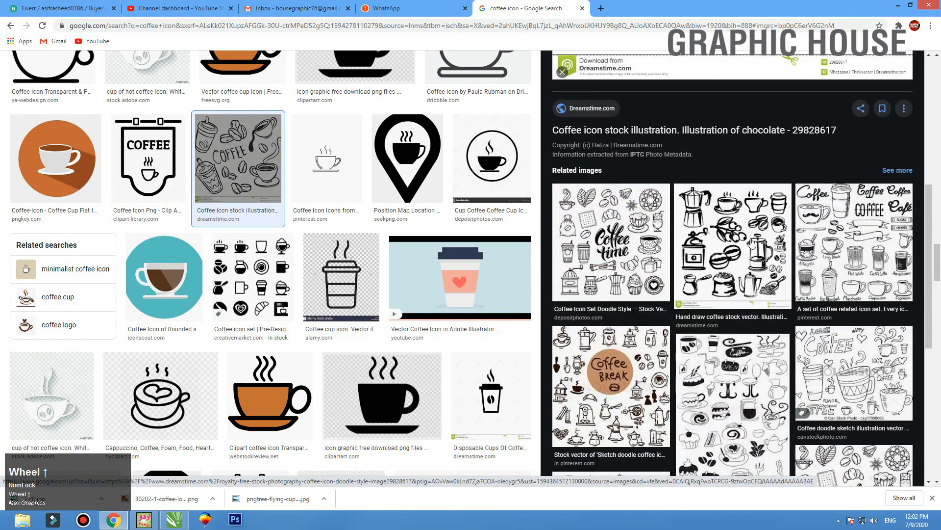
{"action": "left_click", "coordinate": [624, 236]}
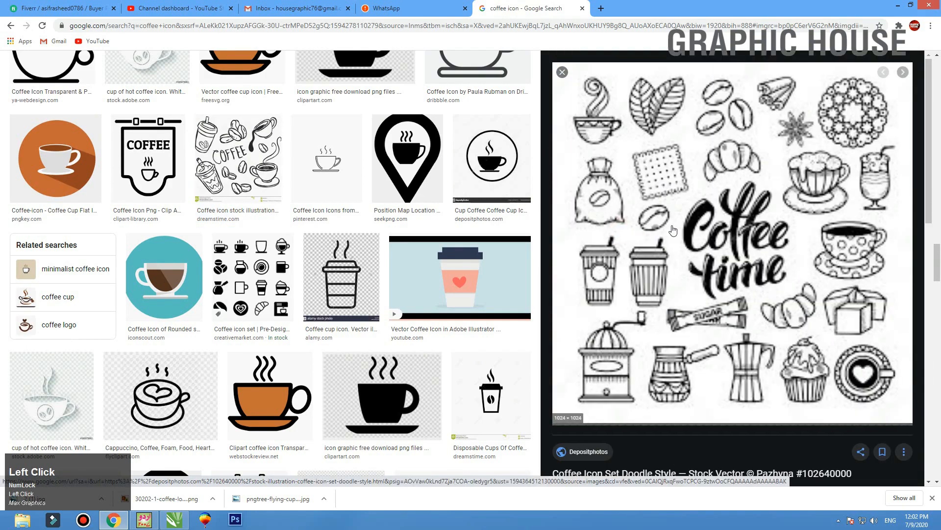
{"action": "scroll", "coordinate": [666, 237], "scroll_direction": "down", "scroll_amount": 6}
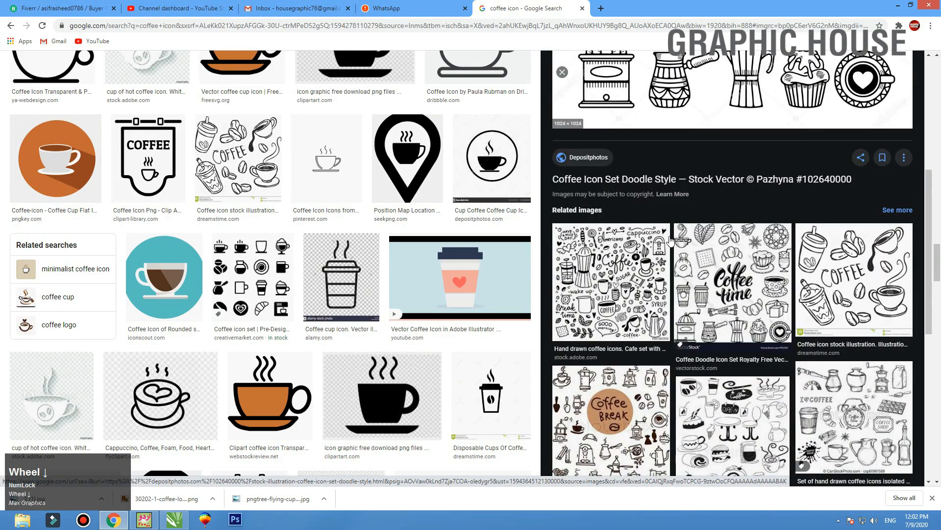
Copy the related "Hand drawn coffee icons" image from Adobe Stock, switch to CorelDRAW and paste it
{"action": "left_click", "coordinate": [597, 270]}
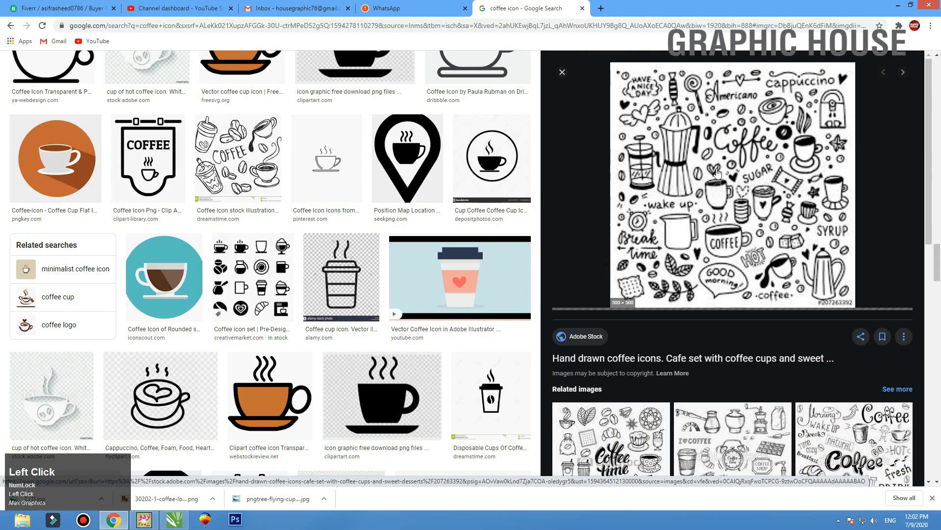
{"action": "scroll", "coordinate": [717, 172], "scroll_direction": "down", "scroll_amount": 5}
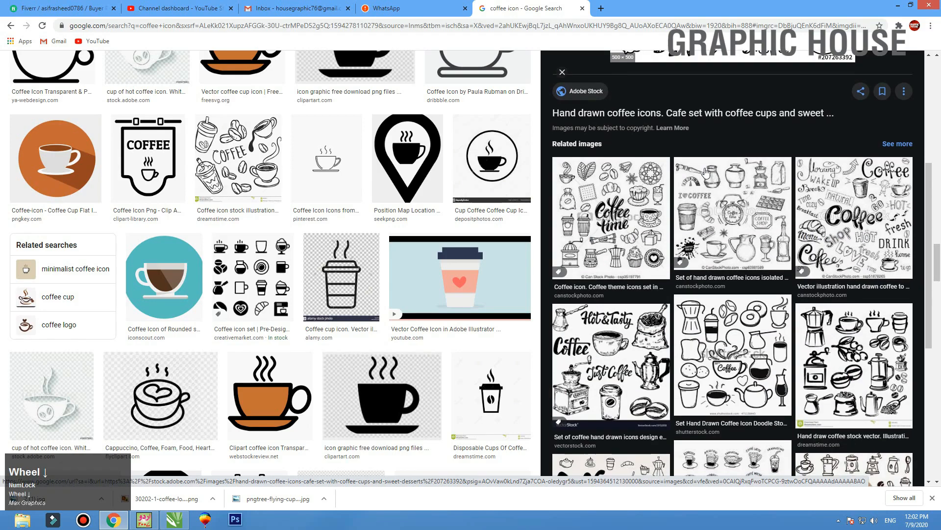
{"action": "scroll", "coordinate": [706, 172], "scroll_direction": "up", "scroll_amount": 5}
{"action": "right_click", "coordinate": [707, 167]}
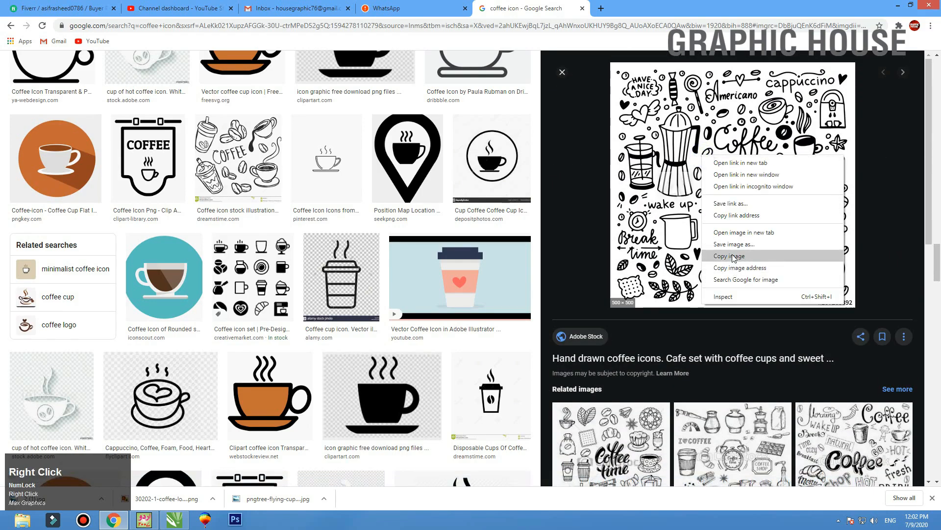
{"action": "left_click", "coordinate": [766, 266]}
{"action": "key", "text": "alt+Tab"}
{"action": "key", "text": "ctrl+v"}
Scale the pasted doodle image down to about 1.87 in square and place it beside the front panel
{"action": "key", "text": "F4"}
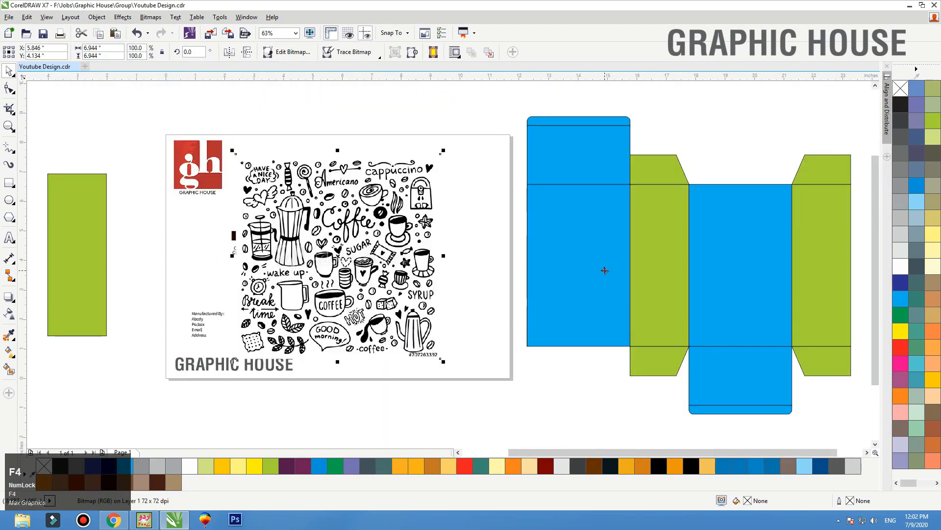
{"action": "mouse_move", "coordinate": [444, 153]}
{"action": "left_mouse_down"}
{"action": "mouse_move", "coordinate": [367, 227]}
{"action": "mouse_move", "coordinate": [409, 243]}
{"action": "mouse_move", "coordinate": [443, 216]}
{"action": "left_mouse_up"}
{"action": "left_click", "coordinate": [450, 170]}
{"action": "key", "text": "F2"}
{"action": "left_click_drag", "start_coordinate": [501, 170], "coordinate": [249, 279]}
PowerClip the doodle image inside the brown front panel
{"action": "left_click", "coordinate": [661, 228]}
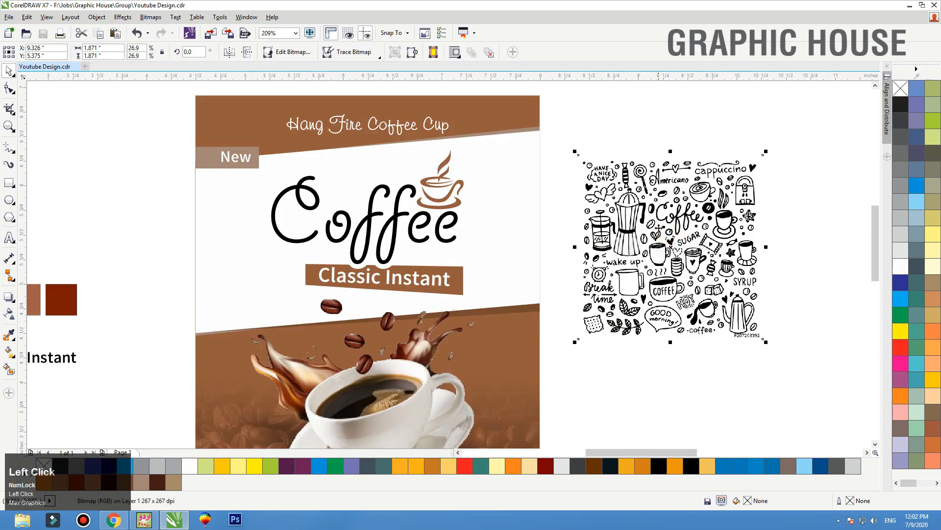
{"action": "right_click", "coordinate": [652, 199]}
{"action": "left_click", "coordinate": [597, 193]}
{"action": "right_click", "coordinate": [617, 184]}
{"action": "left_click", "coordinate": [642, 145]}
Edit the panel's PowerClip contents, move the doodle image beside the white band and give it a downward-fading linear transparency
{"action": "left_click", "coordinate": [538, 140]}
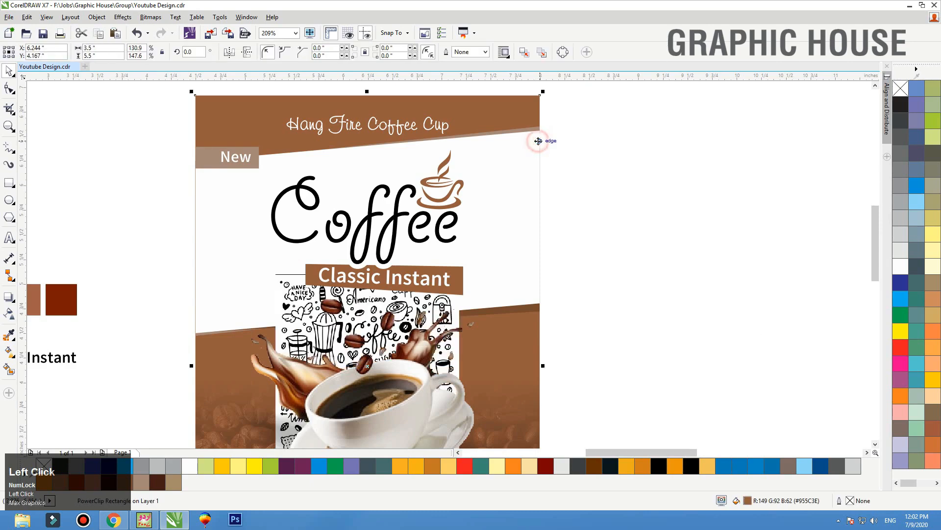
{"action": "double_click", "coordinate": [538, 140]}
{"action": "left_click_drag", "start_coordinate": [407, 323], "coordinate": [690, 198]}
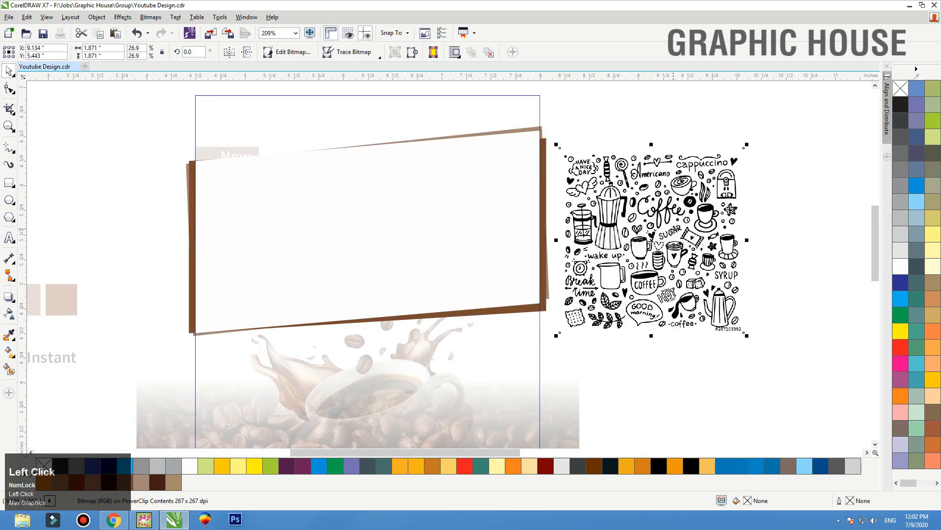
{"action": "left_click", "coordinate": [10, 315]}
{"action": "left_click_drag", "start_coordinate": [650, 205], "coordinate": [651, 308]}
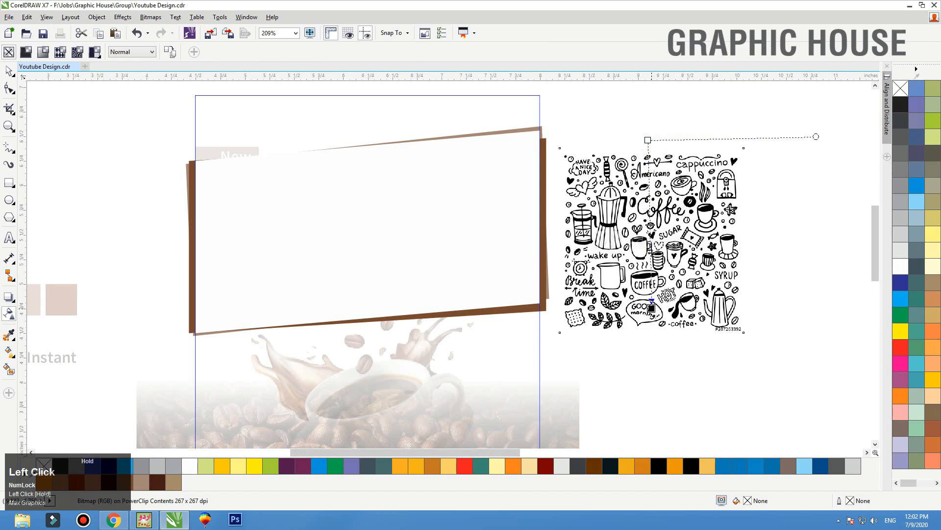
{"action": "left_click_drag", "start_coordinate": [648, 140], "coordinate": [647, 38]}
PowerClip the faded doodle image inside the slanted white band
{"action": "key", "text": "space"}
{"action": "left_click_drag", "start_coordinate": [653, 194], "coordinate": [644, 188]}
{"action": "right_click", "coordinate": [646, 171]}
{"action": "left_click", "coordinate": [680, 129]}
Inside the white band's PowerClip, move the doodle image right, enlarge it to about 2.07 in and place a copy at its left
{"action": "left_click", "coordinate": [474, 155]}
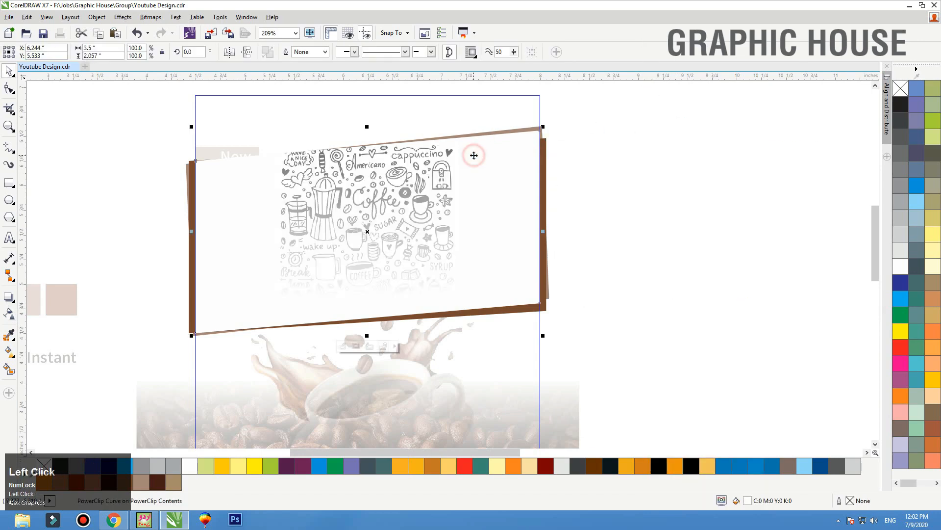
{"action": "double_click", "coordinate": [473, 155]}
{"action": "left_click_drag", "start_coordinate": [408, 192], "coordinate": [495, 165]}
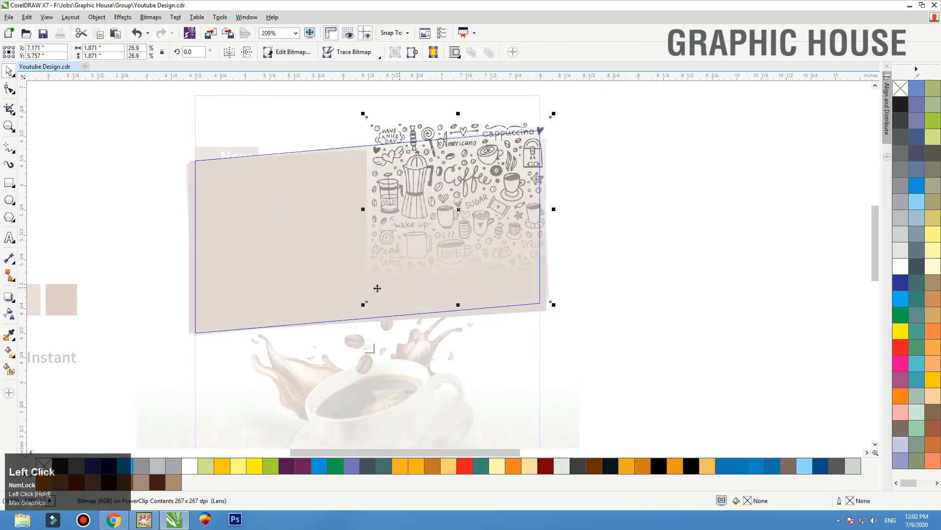
{"action": "left_click_drag", "start_coordinate": [363, 305], "coordinate": [343, 323]}
{"action": "left_click_drag", "start_coordinate": [542, 219], "coordinate": [345, 218]}
{"action": "right_click", "coordinate": [346, 218]}
{"action": "left_click_drag", "start_coordinate": [341, 252], "coordinate": [346, 252]}
{"action": "left_click", "coordinate": [597, 123]}
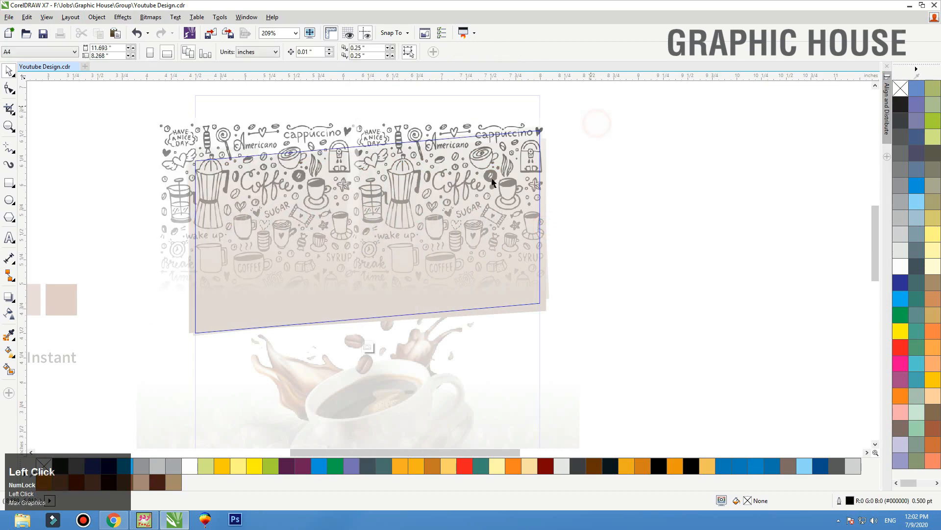
{"action": "left_click", "coordinate": [490, 182]}
{"action": "left_click", "coordinate": [9, 313]}
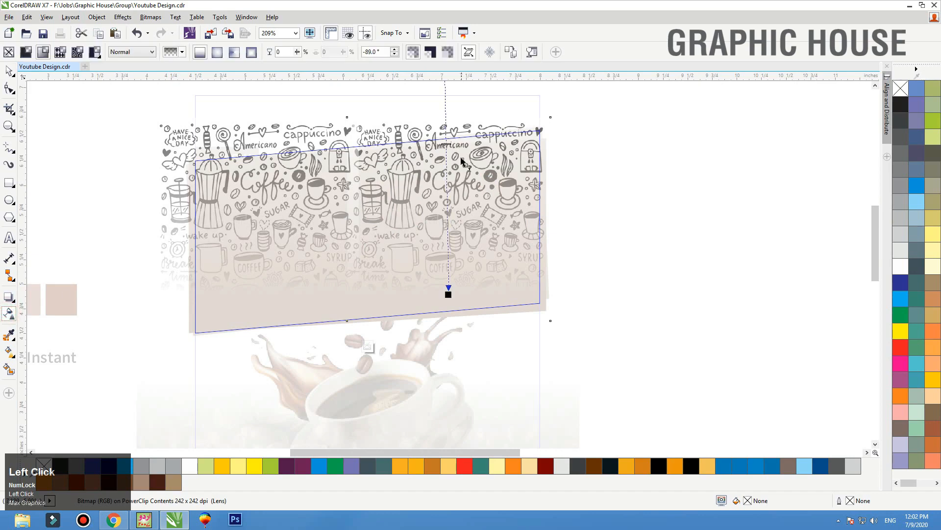
{"action": "key", "text": "ctrl+z"}
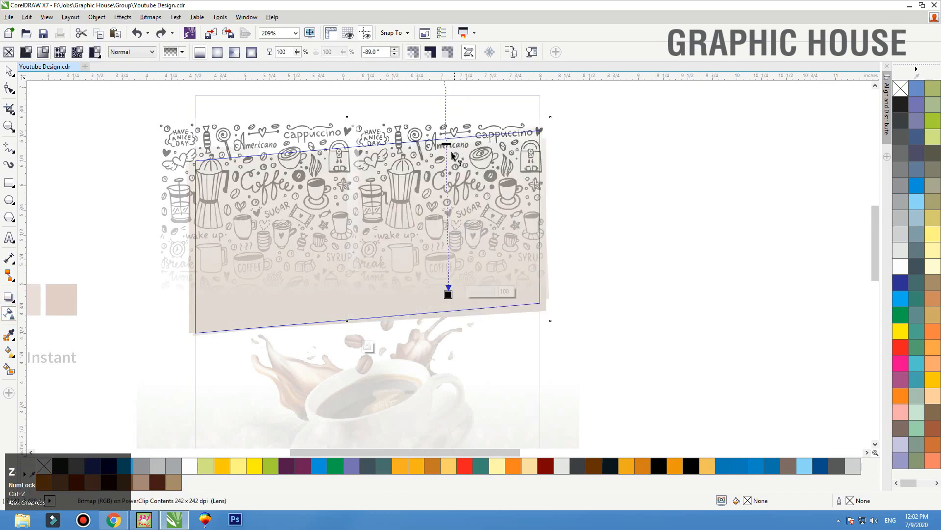
{"action": "left_click_drag", "start_coordinate": [447, 144], "coordinate": [258, 142]}
{"action": "key", "text": "space"}
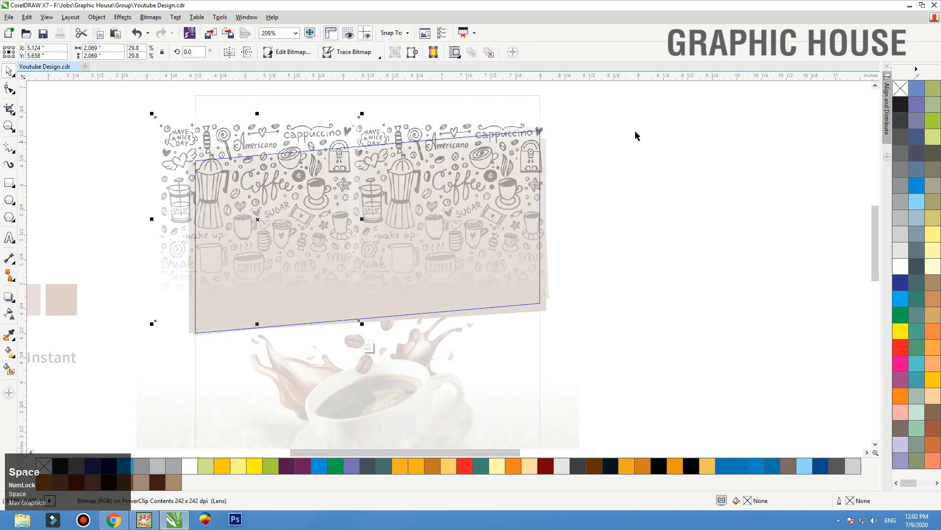
{"action": "left_click", "coordinate": [635, 135]}
{"action": "left_click", "coordinate": [643, 136], "text": "ctrl"}
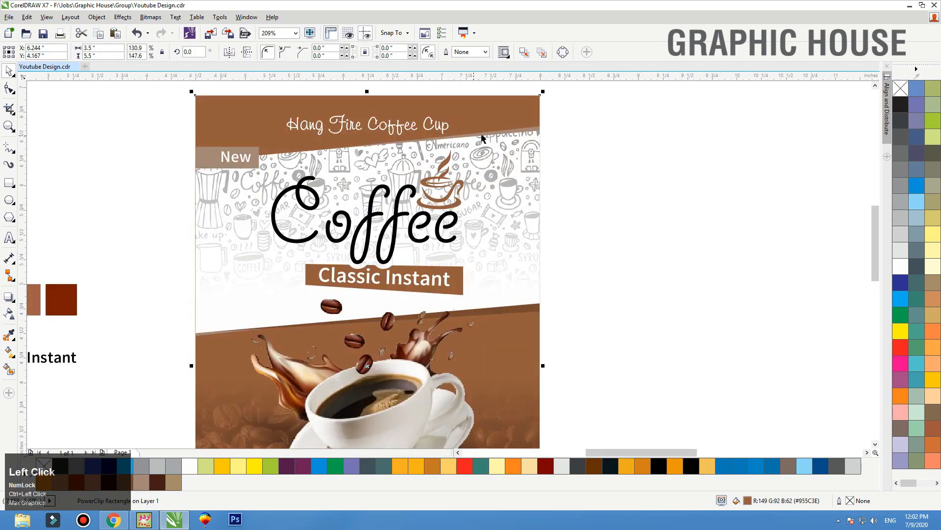
Reopen the white band's contents and lighten the right doodle copy by shifting both ends of its transparency fade upward
{"action": "left_click", "coordinate": [486, 160], "text": "ctrl"}
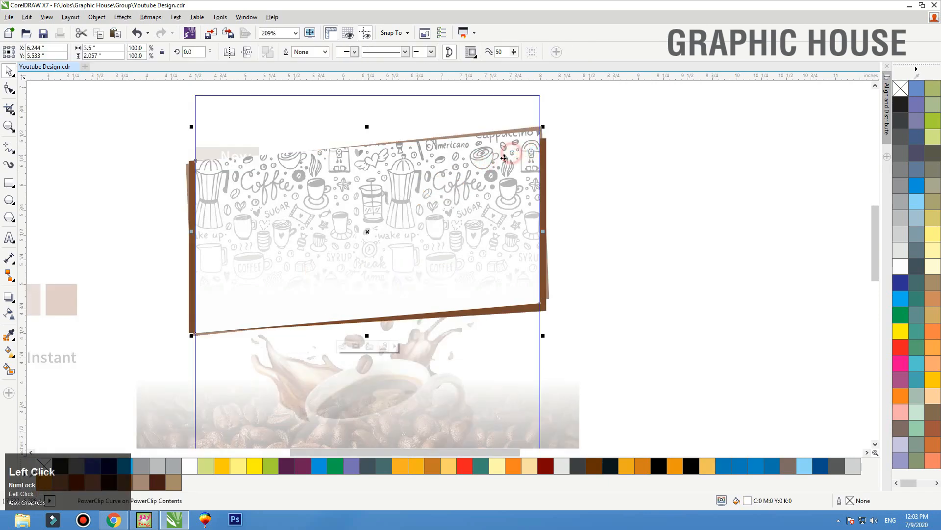
{"action": "left_click", "coordinate": [499, 156]}
{"action": "left_click", "coordinate": [10, 312]}
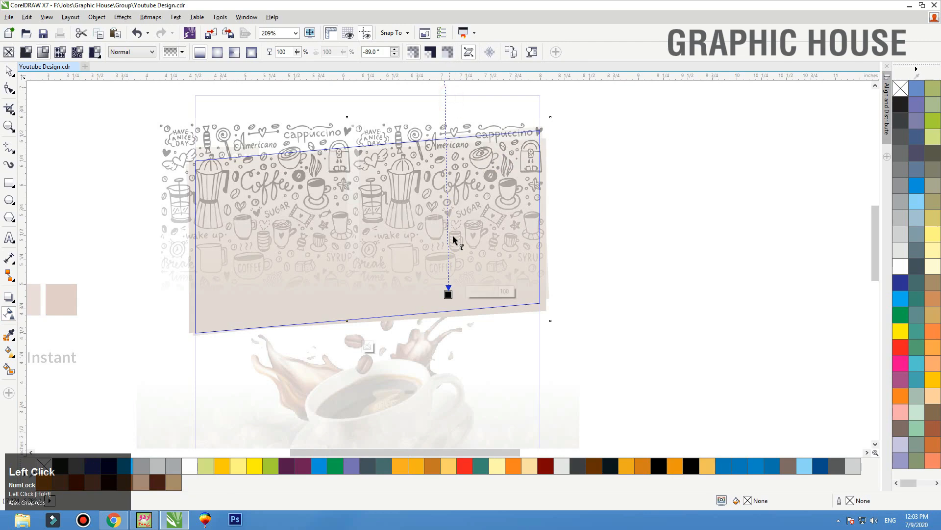
{"action": "key", "text": "F3"}
{"action": "left_click_drag", "start_coordinate": [453, 145], "coordinate": [455, 124]}
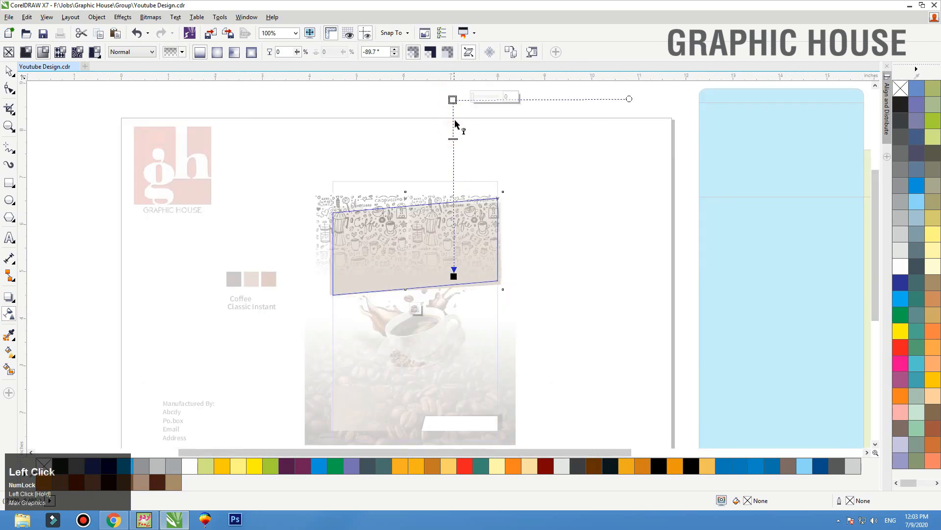
{"action": "left_click_drag", "start_coordinate": [454, 276], "coordinate": [458, 255]}
Lighten the left doodle copy with the same upward-shifted transparency fade and finish editing the PowerClip contents
{"action": "left_click", "coordinate": [351, 243]}
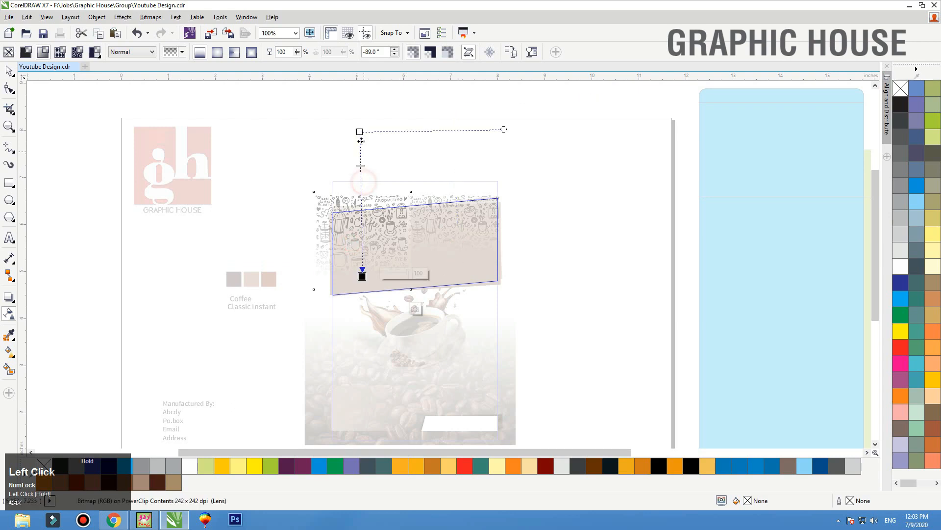
{"action": "left_click_drag", "start_coordinate": [359, 132], "coordinate": [359, 97]}
{"action": "left_click_drag", "start_coordinate": [362, 275], "coordinate": [362, 248]}
{"action": "key", "text": "space"}
{"action": "left_click", "coordinate": [556, 180], "text": "ctrl"}
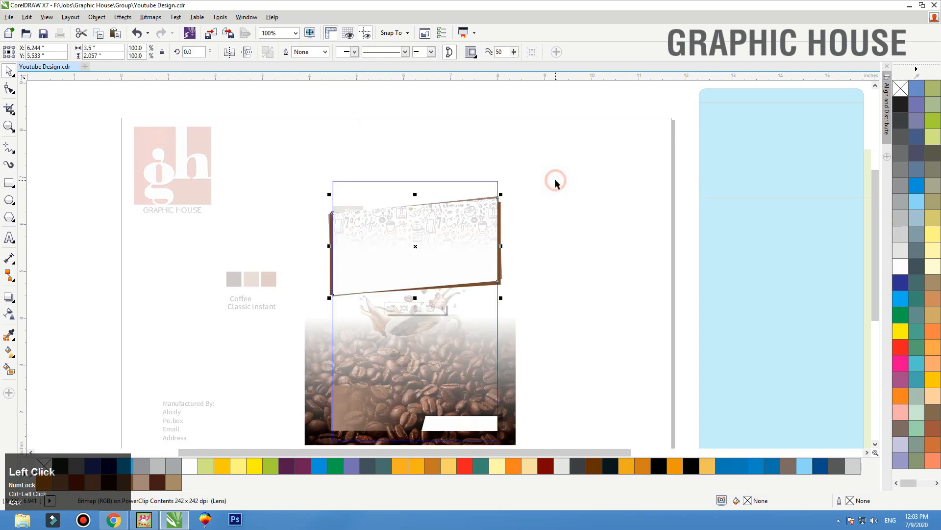
{"action": "key", "text": "shift+F2"}
{"action": "scroll", "coordinate": [473, 193], "scroll_direction": "down", "scroll_amount": 1}
{"action": "left_click", "coordinate": [711, 192], "text": "ctrl"}
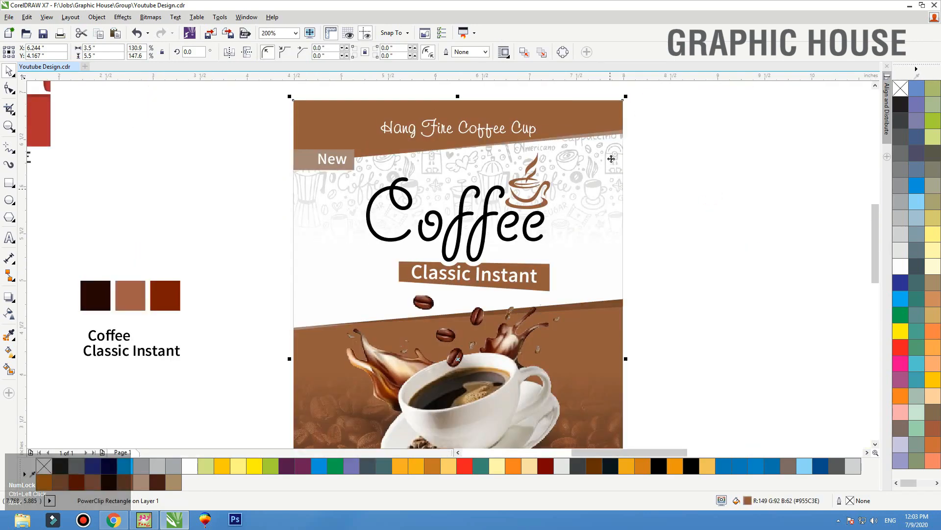
{"action": "left_click", "coordinate": [599, 102]}
{"action": "key", "text": "shift+F2"}
{"action": "left_click", "coordinate": [666, 142]}
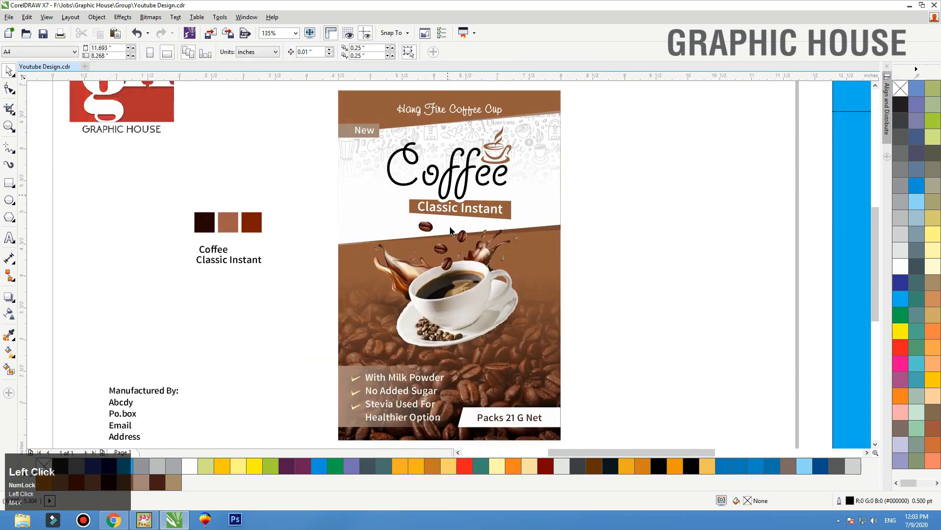
Rotate the "Hang Fire Coffee Cup" text about 3.58° to follow the band's slant and move it slightly left
{"action": "key", "text": "F2"}
{"action": "left_click_drag", "start_coordinate": [629, 188], "coordinate": [325, 93]}
{"action": "left_click", "coordinate": [444, 189]}
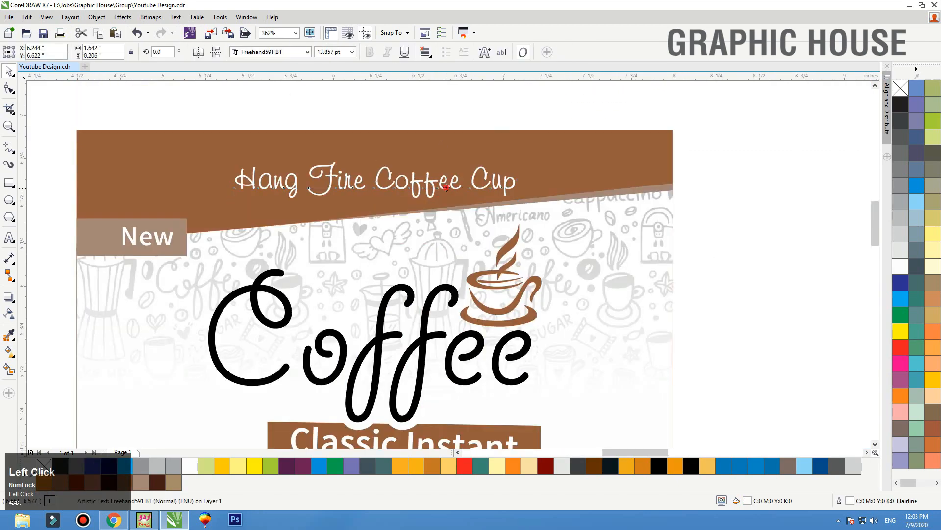
{"action": "left_click_drag", "start_coordinate": [520, 160], "coordinate": [519, 151]}
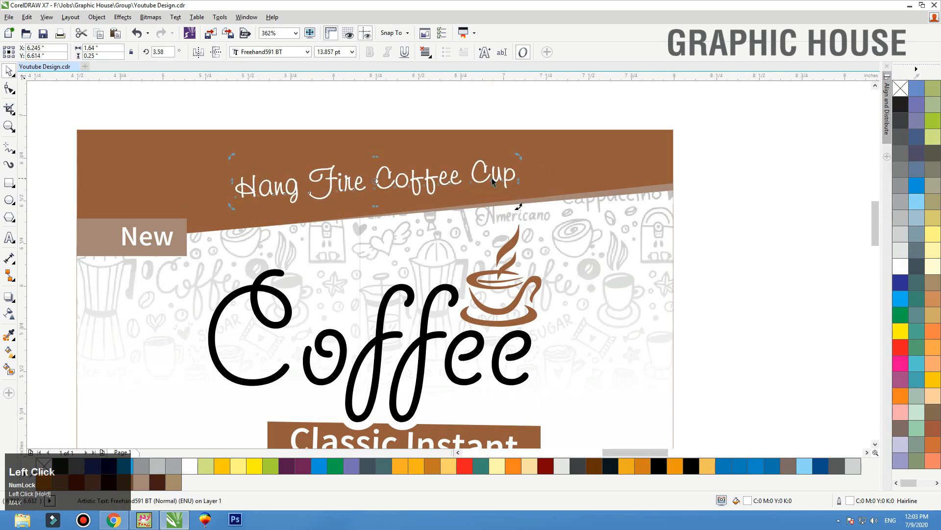
{"action": "left_click_drag", "start_coordinate": [457, 182], "coordinate": [419, 184]}
{"action": "left_click", "coordinate": [374, 139]}
{"action": "key", "text": "shift+F2"}
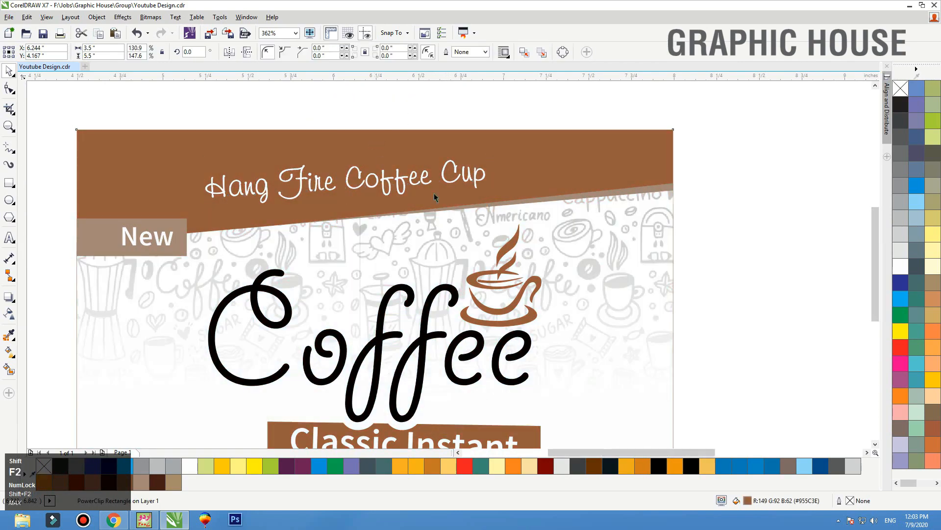
Move the complete front panel design slightly to the right on the page
{"action": "left_click", "coordinate": [639, 195]}
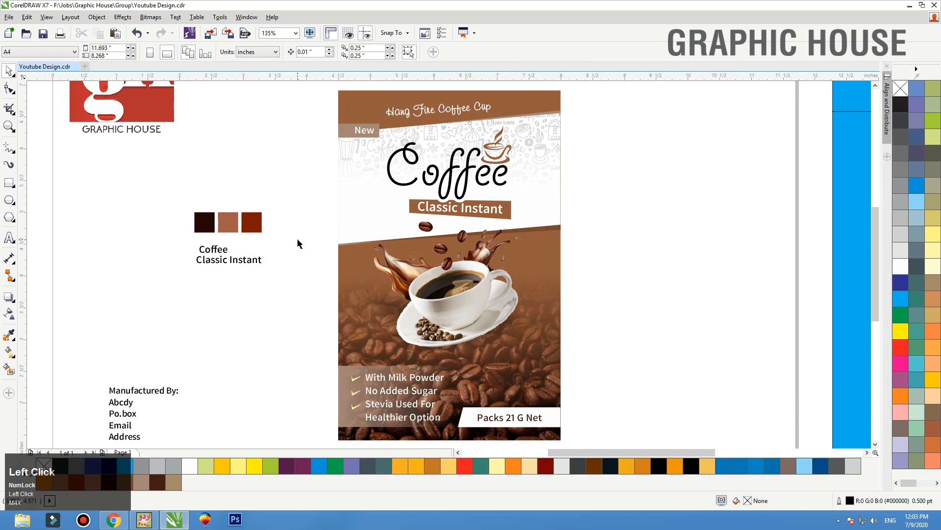
{"action": "key", "text": "F4"}
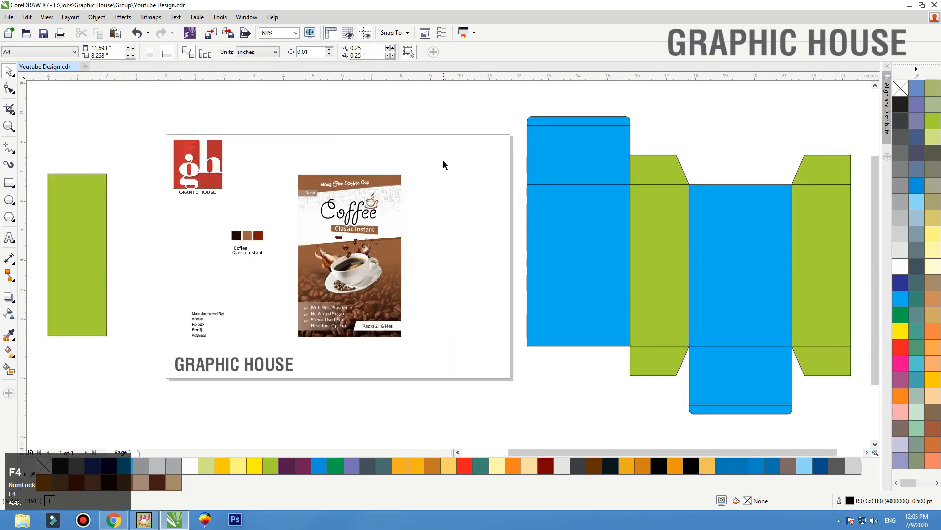
{"action": "left_click_drag", "start_coordinate": [442, 159], "coordinate": [307, 334]}
{"action": "left_click", "coordinate": [592, 244]}
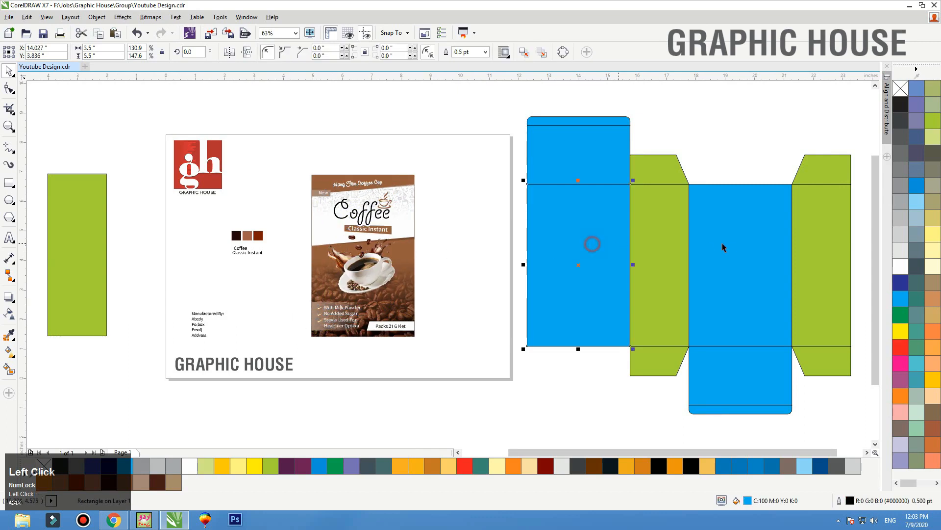
{"action": "left_click", "coordinate": [666, 250]}
{"action": "left_click", "coordinate": [742, 143]}
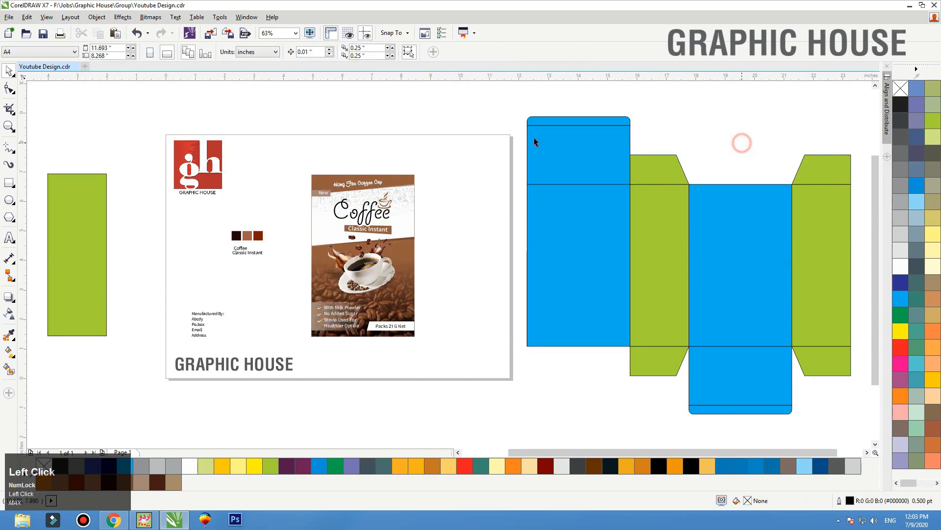
{"action": "left_click_drag", "start_coordinate": [457, 135], "coordinate": [305, 348]}
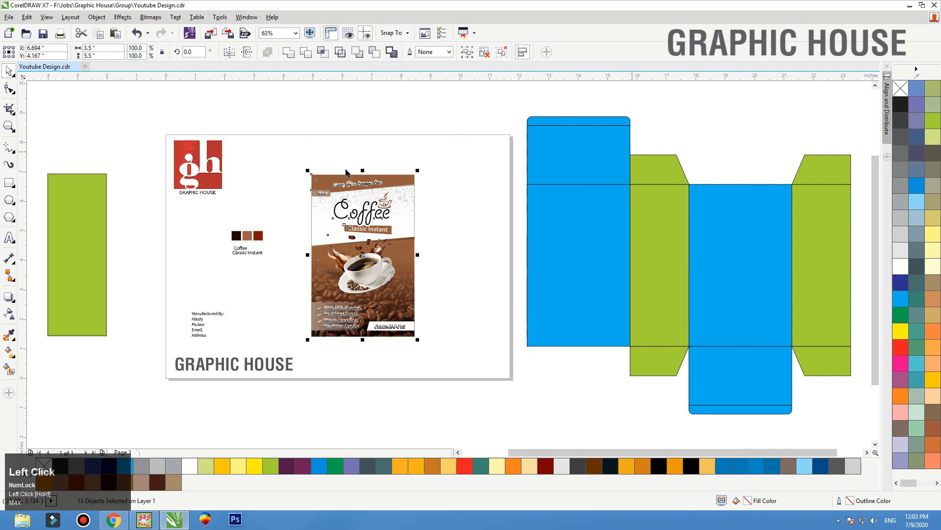
Delete the three colour swatches and the spare "Coffee" and "Classic Instant" texts, and move the manufacturer text left beneath the logo
{"action": "left_click_drag", "start_coordinate": [248, 257], "coordinate": [177, 328]}
{"action": "key", "text": "Delete"}
{"action": "key", "text": "Delete"}
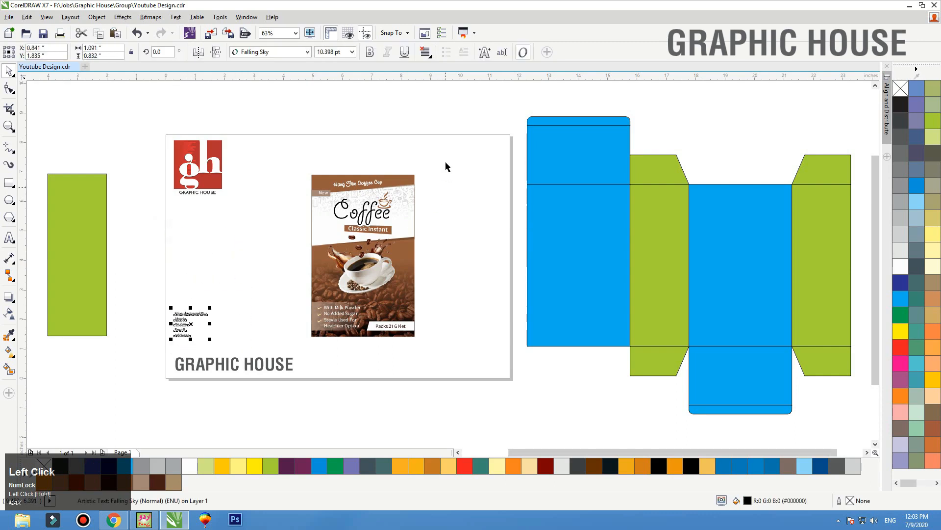
Place a copy of the complete front panel design beside the original on the page
{"action": "left_click_drag", "start_coordinate": [444, 158], "coordinate": [303, 338]}
{"action": "left_click_drag", "start_coordinate": [329, 296], "coordinate": [387, 276]}
{"action": "right_click", "coordinate": [383, 276]}
{"action": "left_click", "coordinate": [495, 225]}
{"action": "key", "text": "F2"}
{"action": "left_click_drag", "start_coordinate": [511, 152], "coordinate": [302, 390]}
Give the copied panel's inner margin rectangle a white outline
{"action": "left_click", "coordinate": [526, 266]}
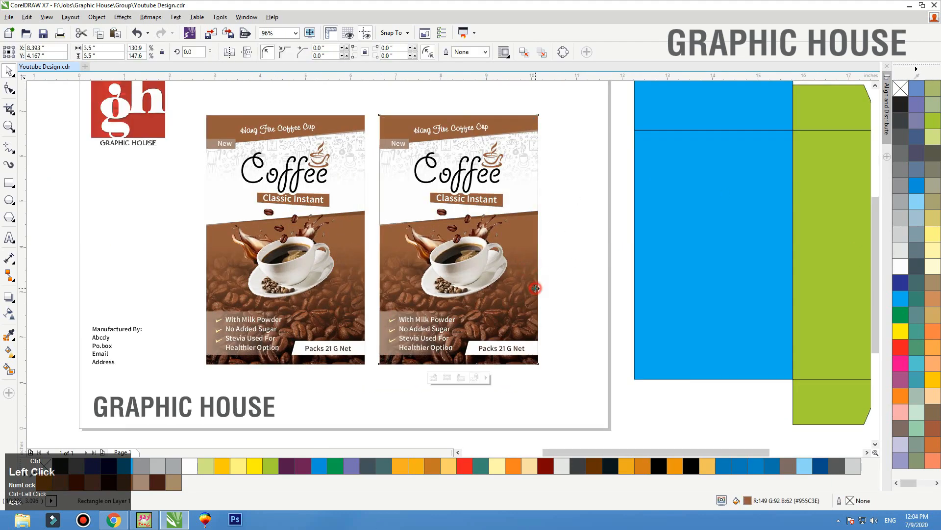
{"action": "right_click", "coordinate": [900, 265]}
{"action": "left_click", "coordinate": [605, 276]}
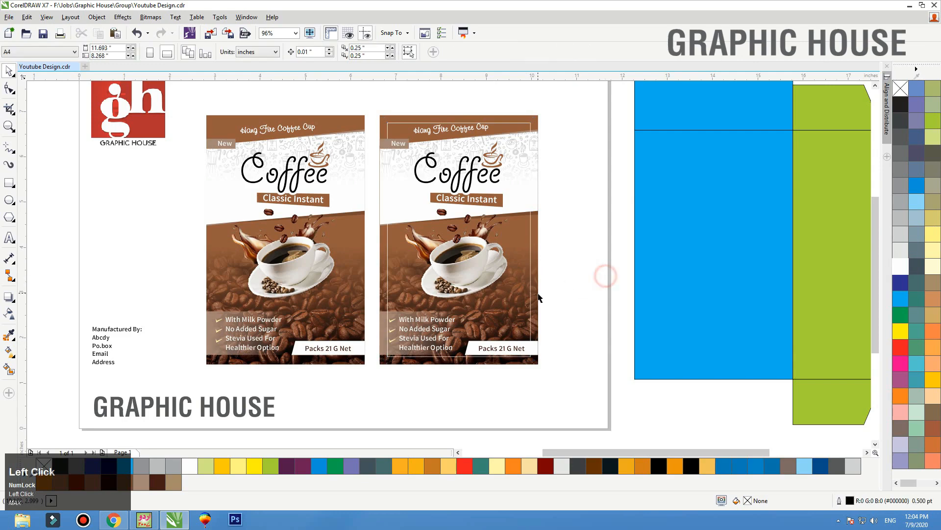
Open the copied panel's PowerClip contents and remove the transparency from the coffee bean photo
{"action": "double_click", "coordinate": [538, 296]}
{"action": "left_click", "coordinate": [516, 292]}
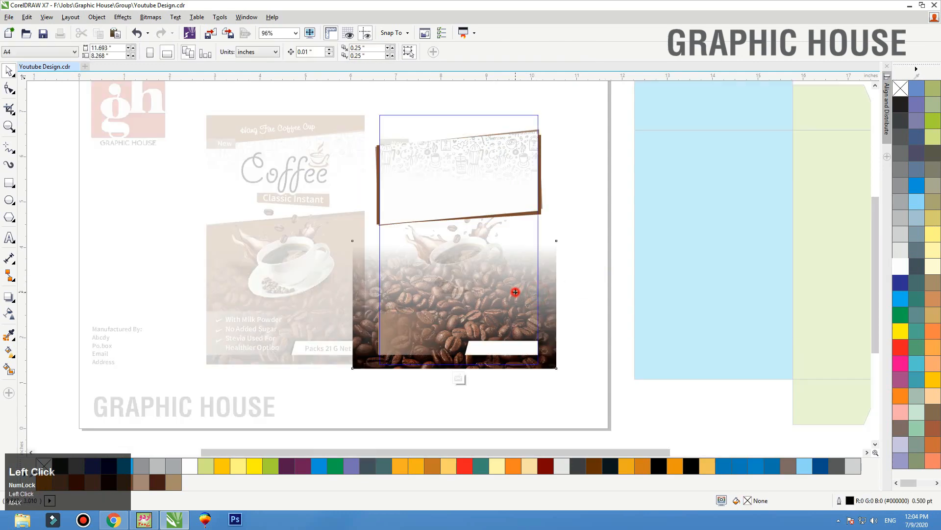
{"action": "left_click", "coordinate": [9, 313]}
{"action": "left_click", "coordinate": [9, 53]}
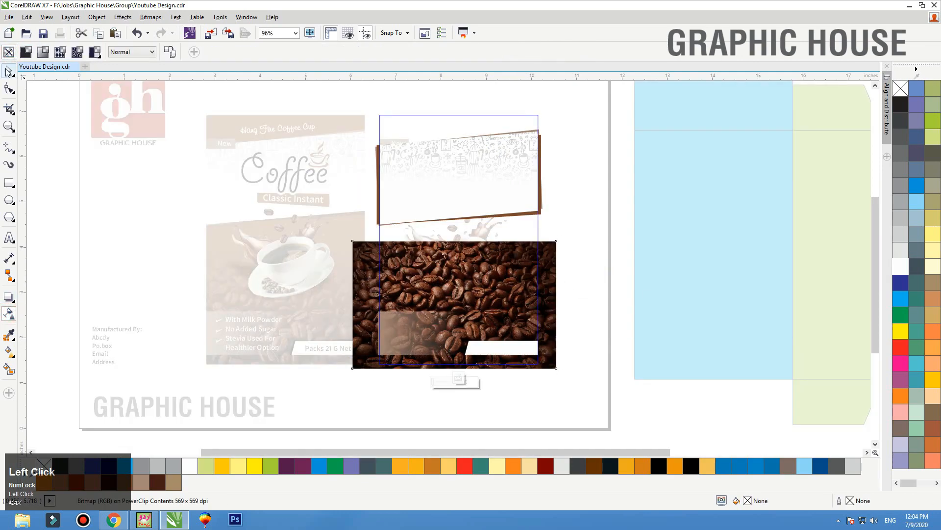
{"action": "left_click", "coordinate": [8, 71]}
Delete the slanted white doodle band and its brown backing shapes from the copied panel's PowerClip and finish editing the contents
{"action": "left_click", "coordinate": [594, 244]}
{"action": "key", "text": "F2"}
{"action": "mouse_move", "coordinate": [624, 196]}
{"action": "left_mouse_down"}
{"action": "mouse_move", "coordinate": [452, 250]}
{"action": "mouse_move", "coordinate": [301, 253]}
{"action": "left_mouse_up"}
{"action": "key", "text": "F3"}
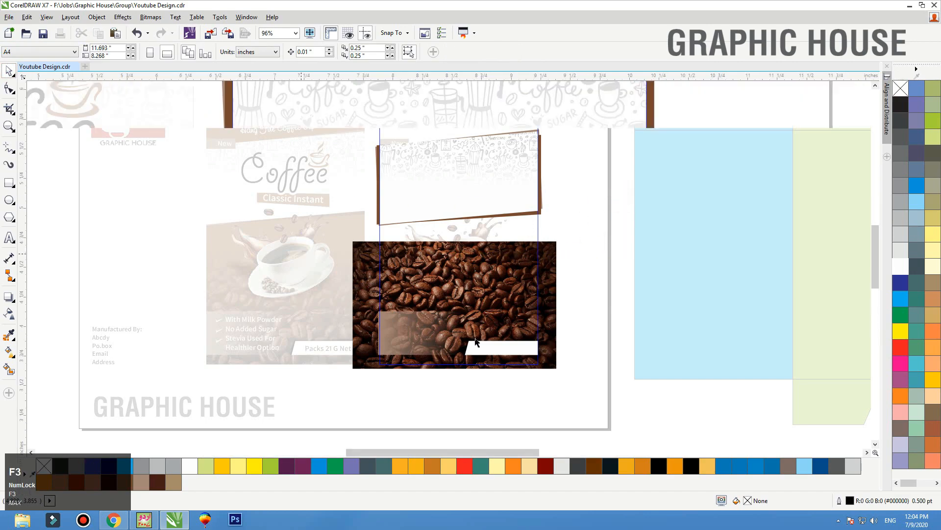
{"action": "scroll", "coordinate": [418, 337], "scroll_direction": "down", "scroll_amount": 1}
{"action": "left_click_drag", "start_coordinate": [572, 147], "coordinate": [258, 327]}
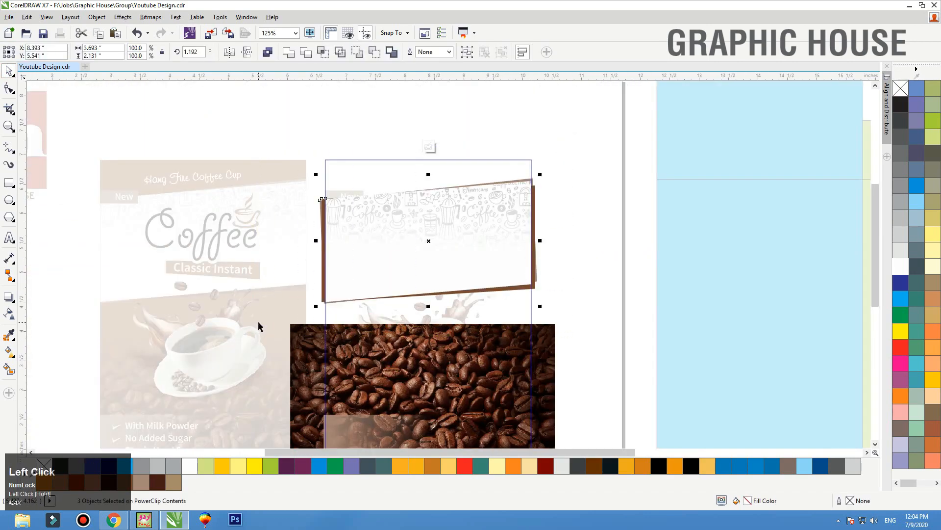
{"action": "key", "text": "Delete"}
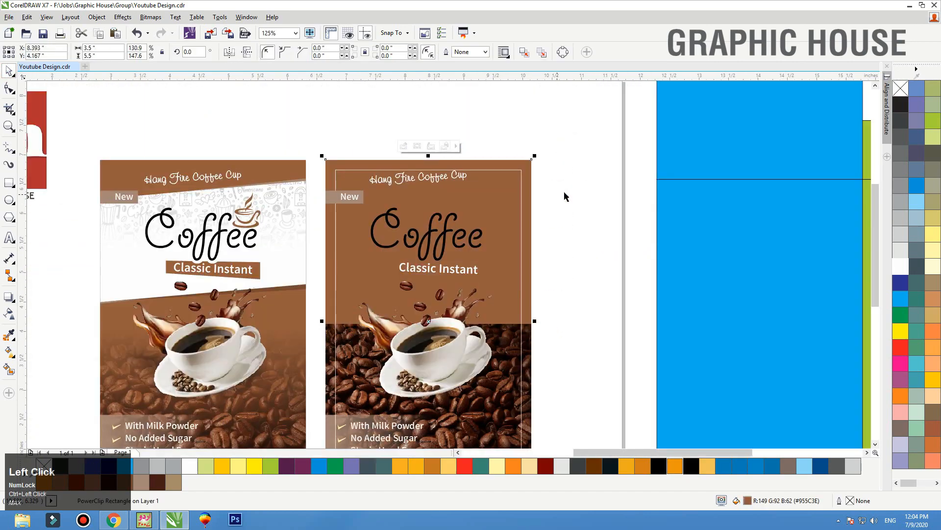
Move the cup photo, the Coffee logo with its "Classic Instant" label and the "Hang Fire Coffee Cup" text off the copied panel
{"action": "left_click_drag", "start_coordinate": [429, 358], "coordinate": [595, 252]}
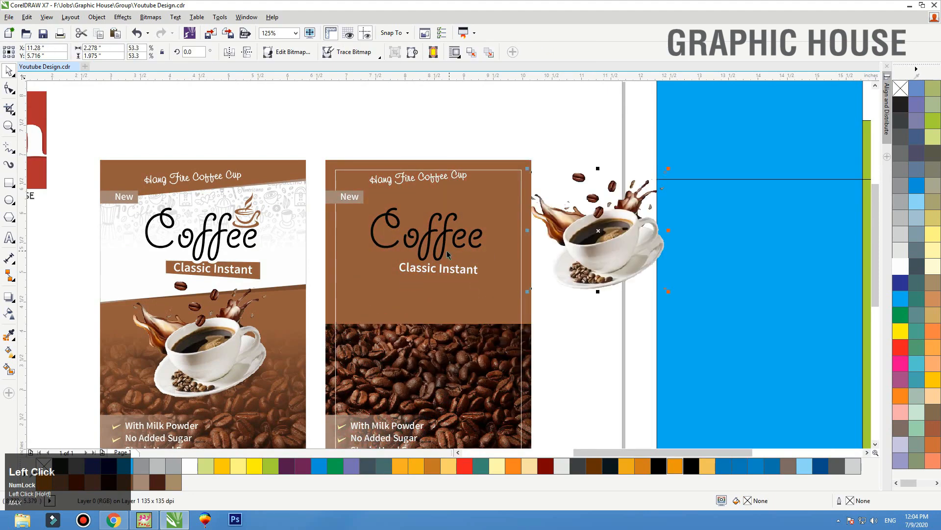
{"action": "left_click_drag", "start_coordinate": [446, 251], "coordinate": [574, 143]}
{"action": "left_click_drag", "start_coordinate": [443, 177], "coordinate": [443, 127]}
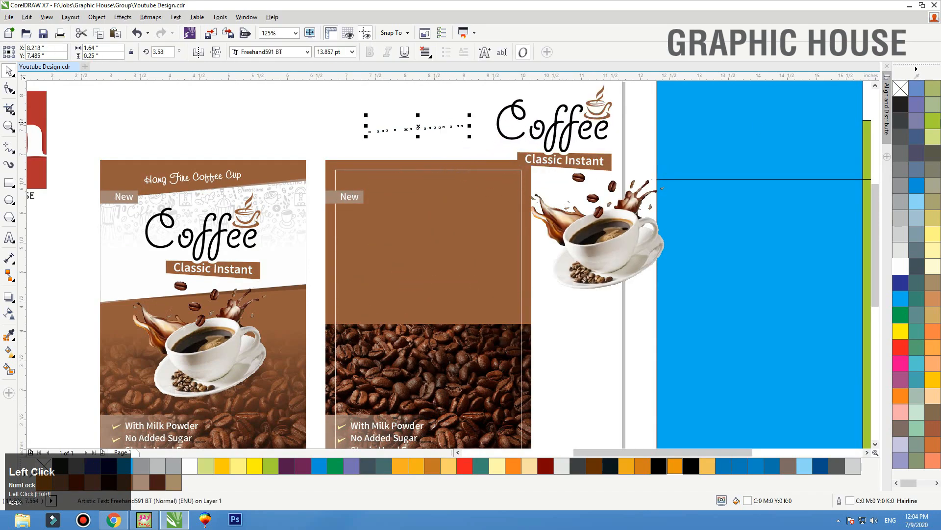
Recolour the moved "Hang Fire Coffee Cup" text black and move the "New" label above the copied panel
{"action": "right_click", "coordinate": [901, 107]}
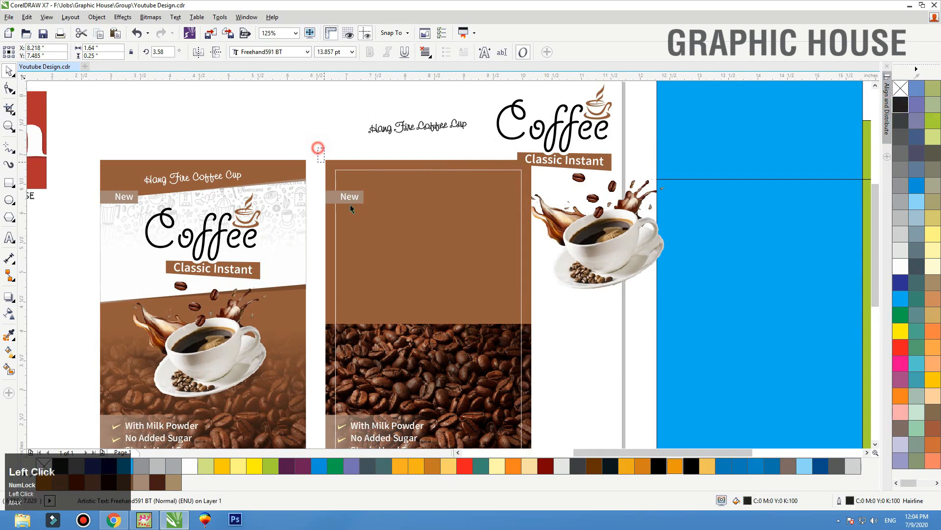
{"action": "left_click_drag", "start_coordinate": [350, 204], "coordinate": [336, 139]}
{"action": "key", "text": "F3"}
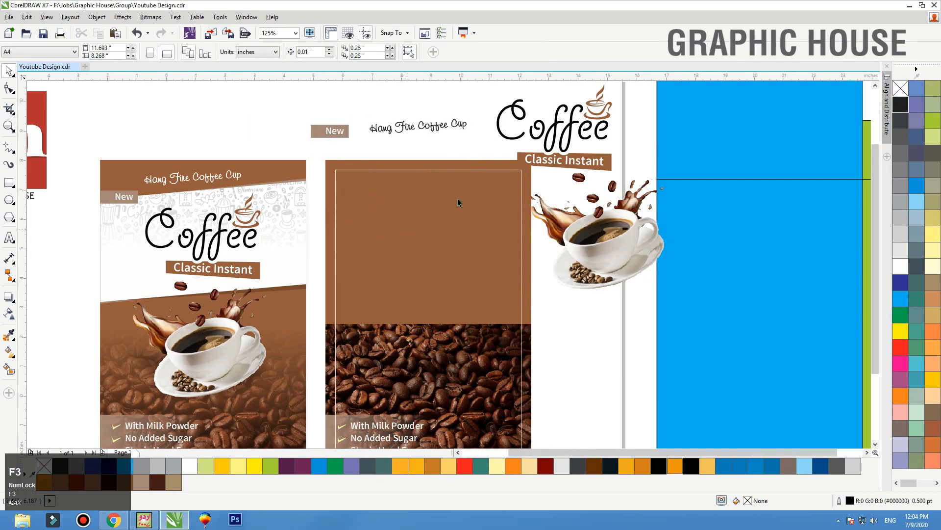
Draw a curving 0.5 in Artistic Media stroke across the copied panel along the top edge of the bean photo
{"action": "key", "text": "F2"}
{"action": "left_click_drag", "start_coordinate": [529, 160], "coordinate": [311, 368]}
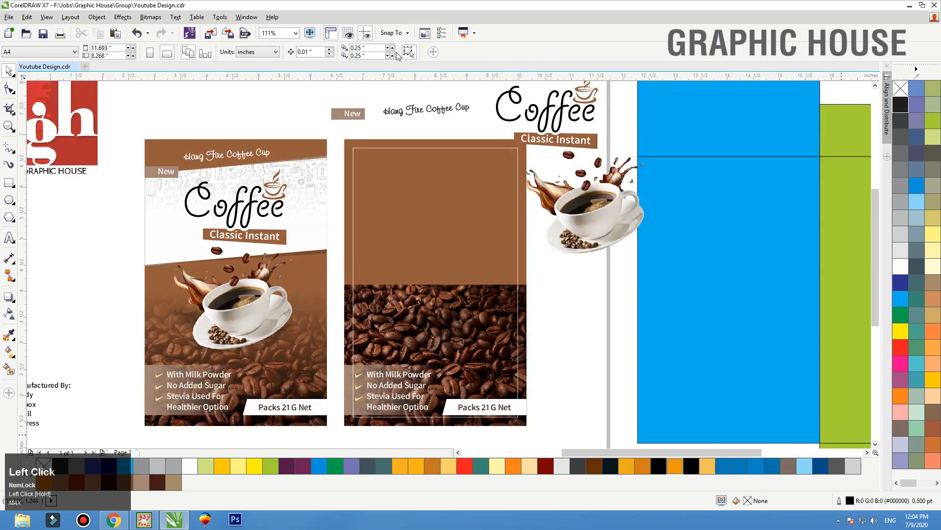
{"action": "left_click", "coordinate": [9, 166]}
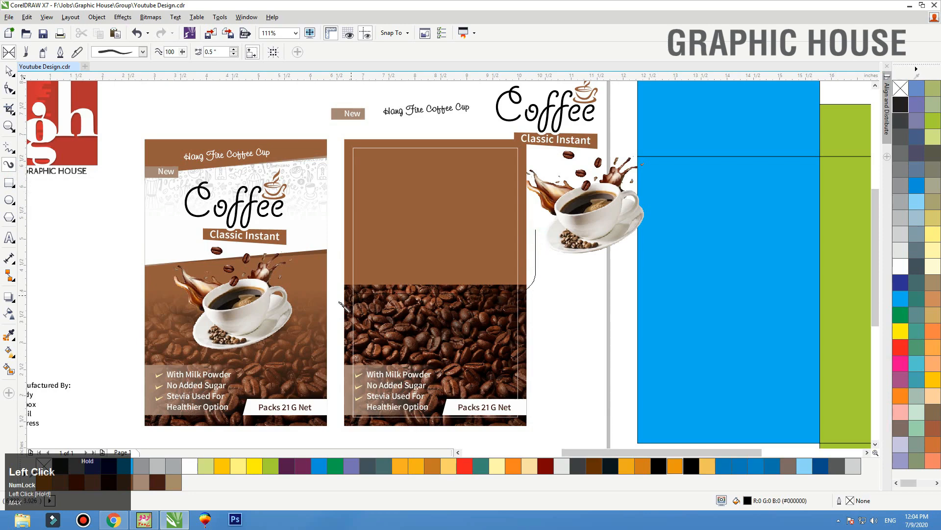
{"action": "left_click_drag", "start_coordinate": [324, 358], "coordinate": [324, 359]}
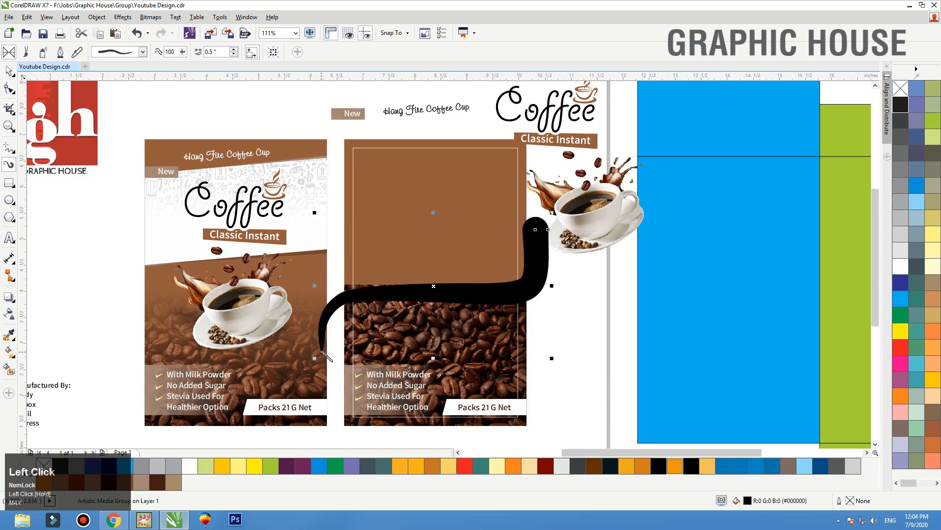
{"action": "key", "text": "space"}
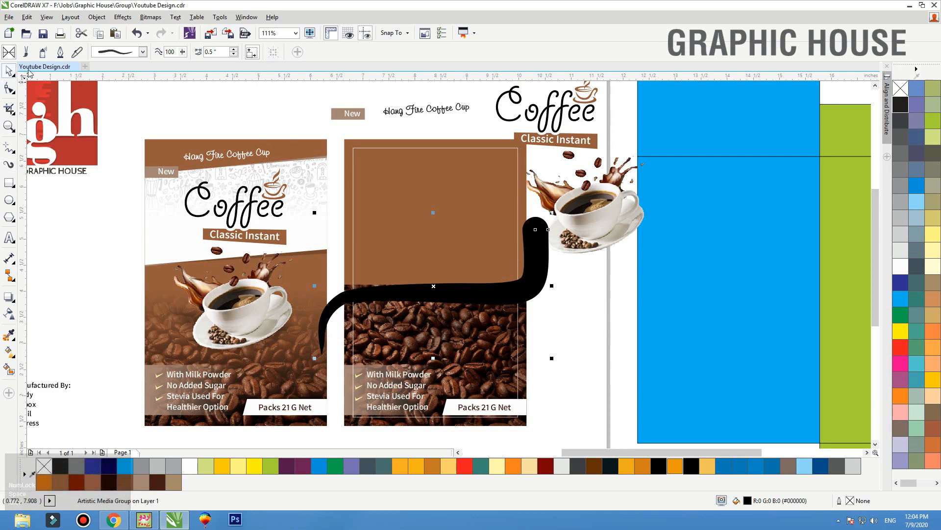
Shift the black stroke slightly left and rotate it clockwise so it slopes down across the copied panel, undoing the last change
{"action": "left_click_drag", "start_coordinate": [478, 293], "coordinate": [475, 294]}
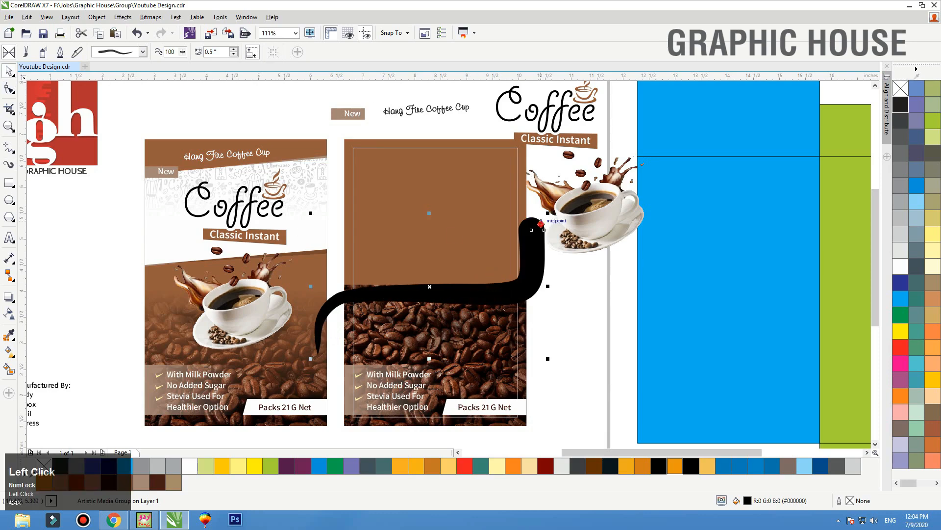
{"action": "mouse_move", "coordinate": [547, 215]}
{"action": "left_mouse_down"}
{"action": "mouse_move", "coordinate": [553, 272]}
{"action": "mouse_move", "coordinate": [536, 288]}
{"action": "left_mouse_up"}
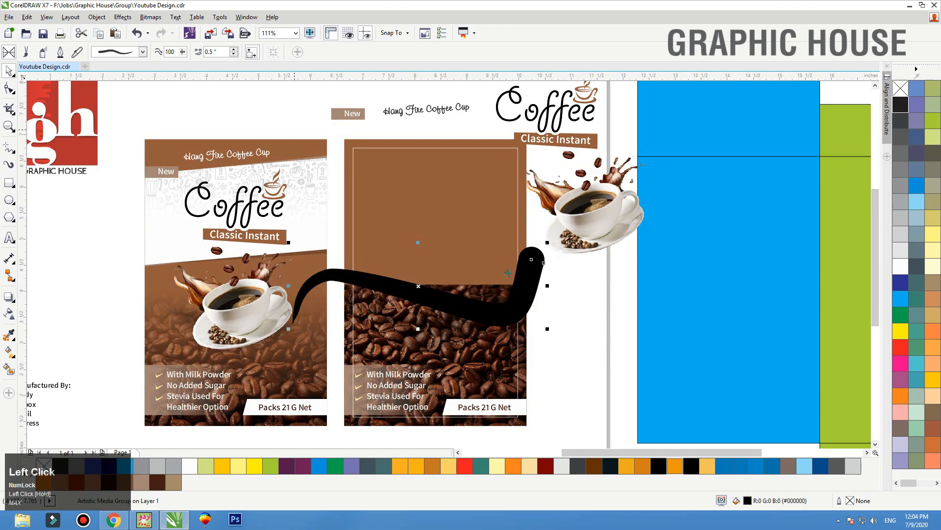
{"action": "mouse_move", "coordinate": [548, 244]}
{"action": "left_mouse_down"}
{"action": "mouse_move", "coordinate": [544, 289]}
{"action": "mouse_move", "coordinate": [512, 314]}
{"action": "left_mouse_up"}
{"action": "right_click", "coordinate": [522, 297]}
{"action": "left_click", "coordinate": [559, 276]}
{"action": "key", "text": "ctrl+z"}
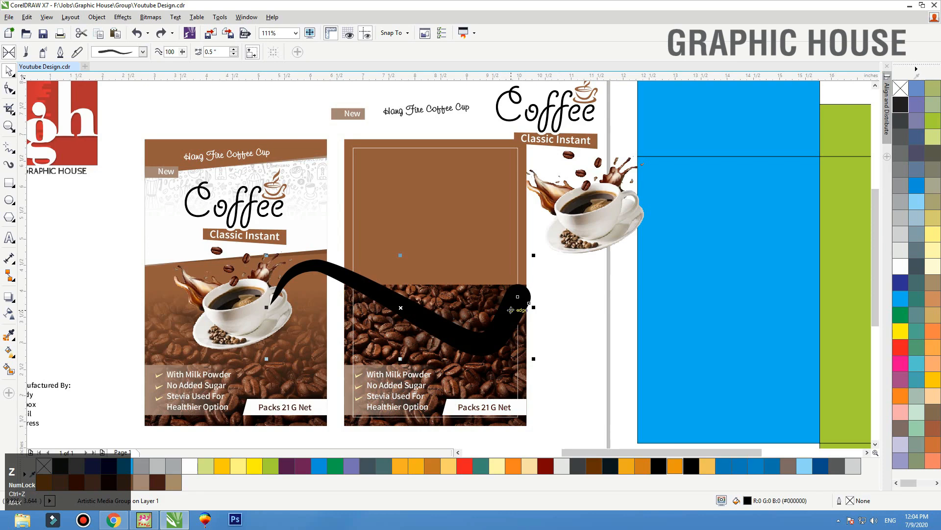
Reposition the black brush stroke across the second coffee panel, checking it in Wireframe view and returning to Enhanced view
{"action": "left_click", "coordinate": [576, 304]}
{"action": "left_click_drag", "start_coordinate": [519, 305], "coordinate": [519, 257]}
{"action": "left_click", "coordinate": [576, 289]}
{"action": "left_click", "coordinate": [47, 17]}
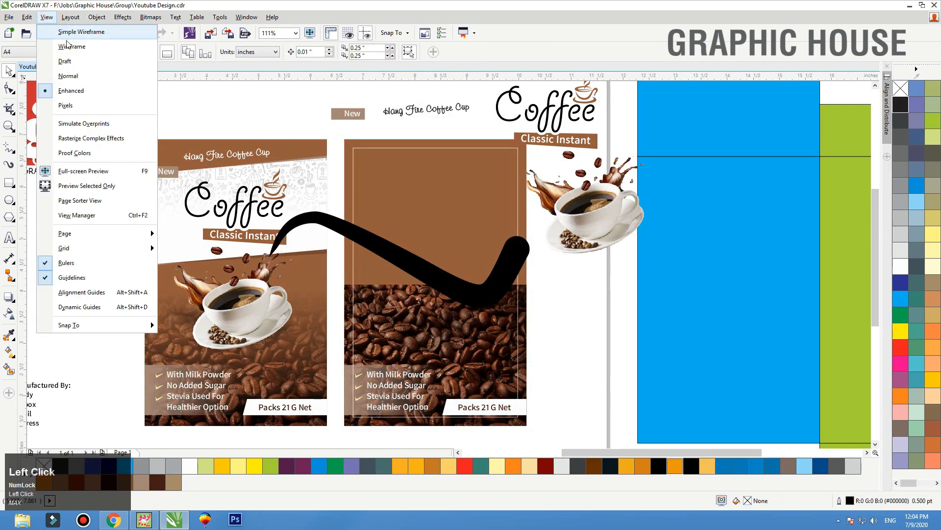
{"action": "left_click", "coordinate": [68, 46]}
{"action": "mouse_move", "coordinate": [511, 316]}
{"action": "left_mouse_down"}
{"action": "mouse_move", "coordinate": [508, 301]}
{"action": "mouse_move", "coordinate": [531, 328]}
{"action": "mouse_move", "coordinate": [516, 322]}
{"action": "left_mouse_up"}
{"action": "key", "text": "alt+v"}
{"action": "key", "text": "e"}
PowerClip the black curve inside the second panel's brown rectangle
{"action": "right_click", "coordinate": [521, 299]}
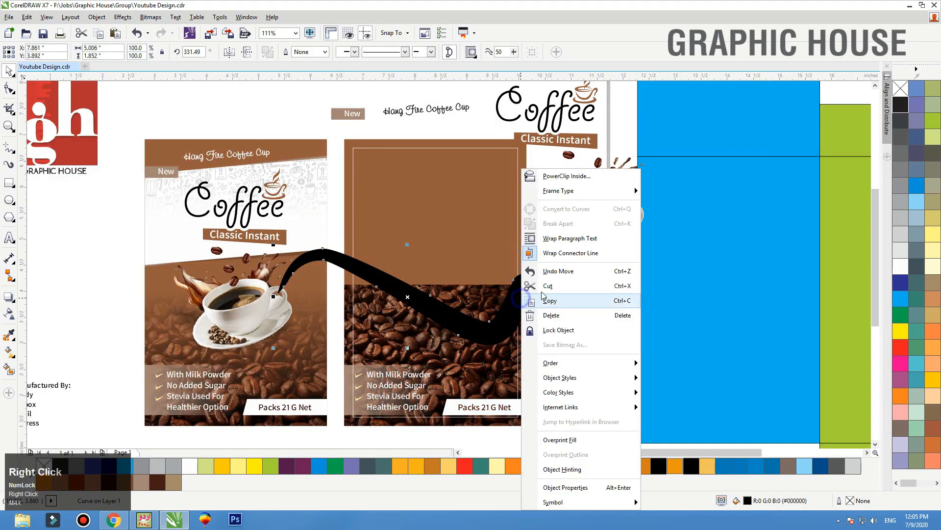
{"action": "left_click", "coordinate": [556, 176]}
{"action": "left_click", "coordinate": [505, 147]}
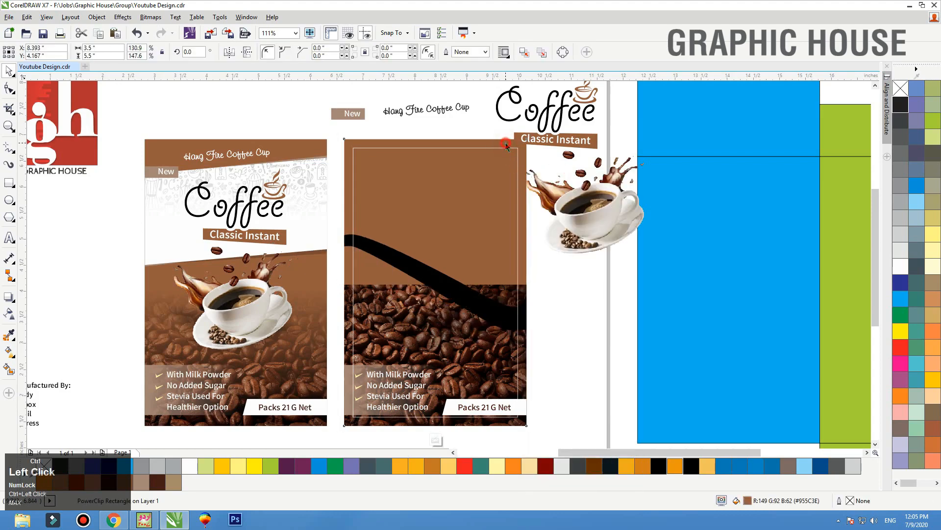
Edit the PowerClip contents, enlarge the black curve to 125.9% and position it over the upper edge of the coffee-bean image
{"action": "left_click", "coordinate": [508, 313], "text": "ctrl"}
{"action": "left_click_drag", "start_coordinate": [493, 313], "coordinate": [481, 314]}
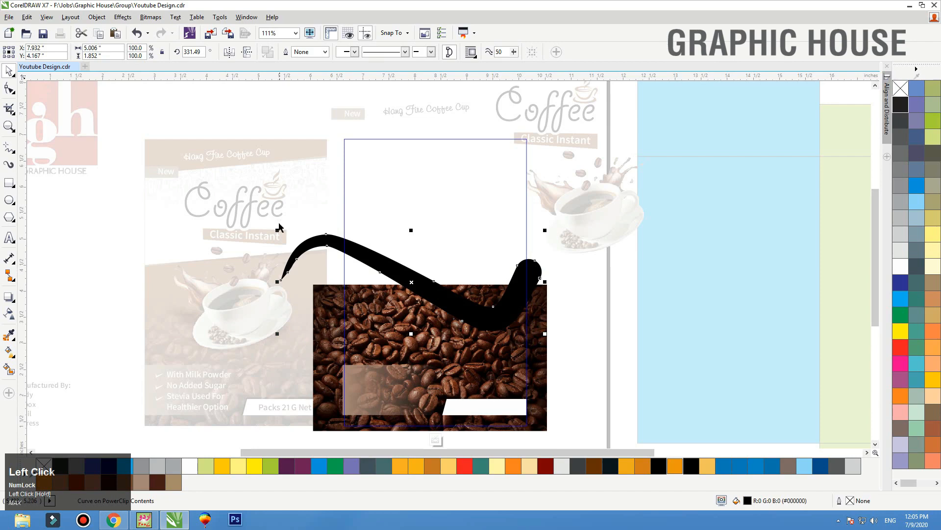
{"action": "left_click_drag", "start_coordinate": [277, 231], "coordinate": [209, 203]}
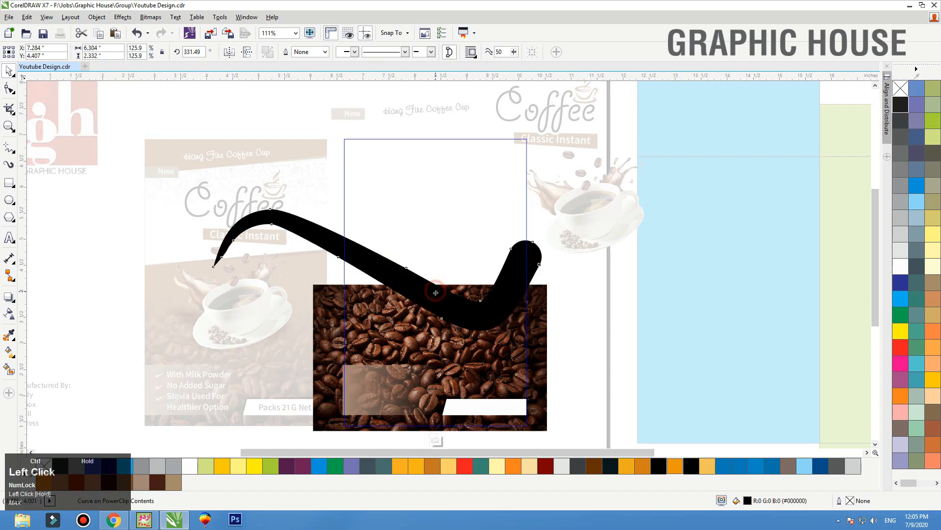
{"action": "left_click_drag", "start_coordinate": [436, 293], "coordinate": [436, 295]}
{"action": "key", "text": "F2"}
{"action": "left_click_drag", "start_coordinate": [629, 186], "coordinate": [293, 362]}
{"action": "left_click_drag", "start_coordinate": [534, 304], "coordinate": [556, 309]}
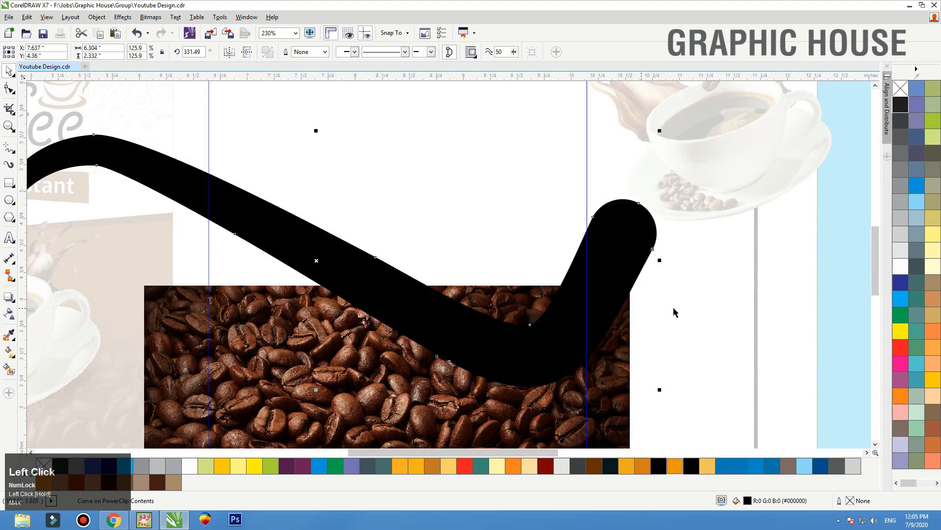
Fill the black curve with brown R149 G92 B62 using the Color Eyedropper
{"action": "left_click", "coordinate": [9, 335]}
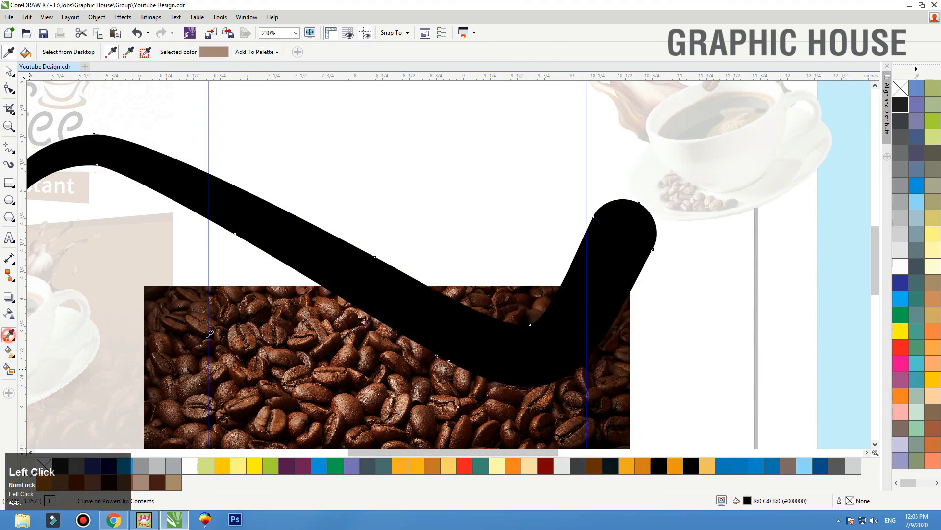
{"action": "left_click", "coordinate": [246, 341]}
{"action": "left_click", "coordinate": [358, 278]}
{"action": "key", "text": "space"}
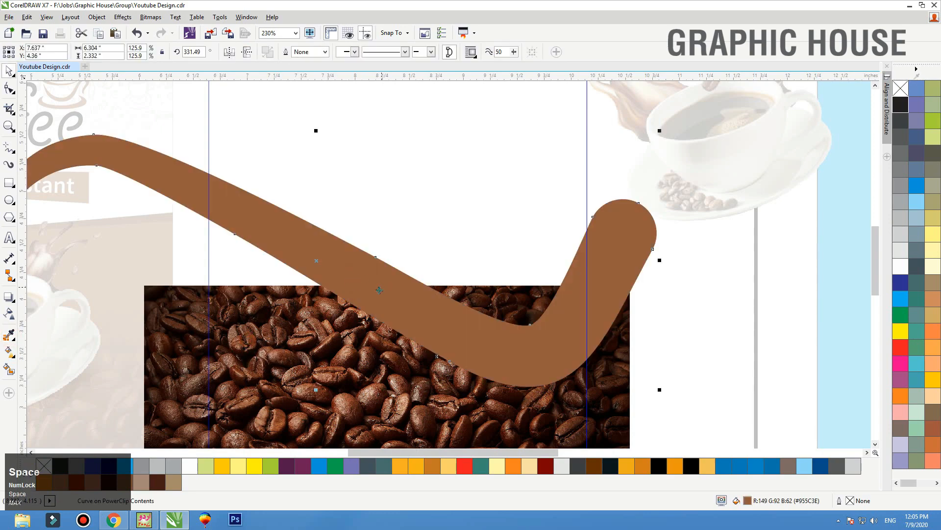
Duplicate the brown curve slightly above itself, fill the copy with dark brown R69 G28 B22 and nudge it into place
{"action": "left_click_drag", "start_coordinate": [379, 290], "coordinate": [380, 286]}
{"action": "key", "text": "space"}
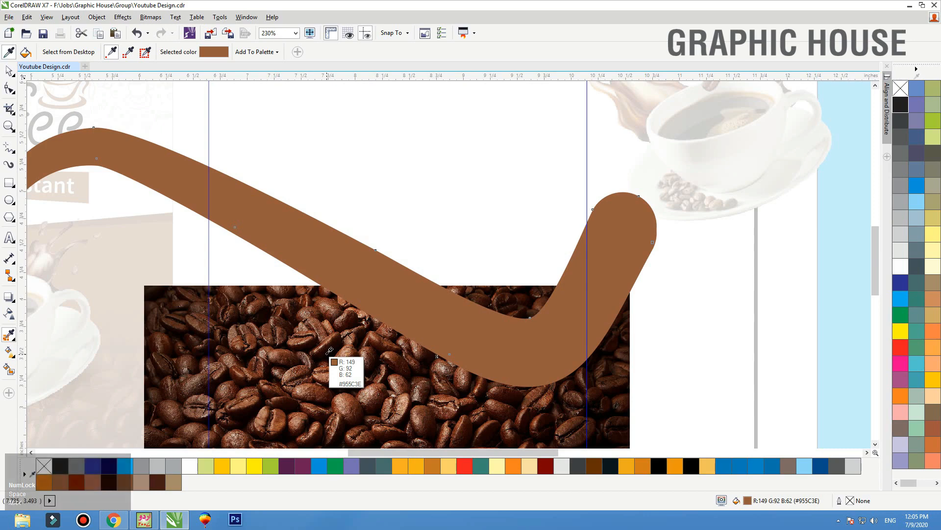
{"action": "key", "text": "space"}
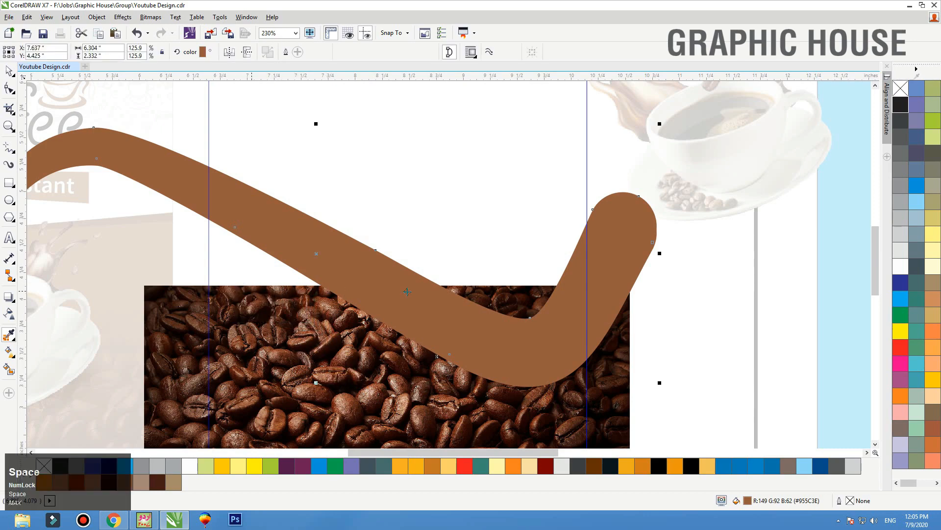
{"action": "left_click", "coordinate": [159, 485]}
{"action": "left_click_drag", "start_coordinate": [486, 334], "coordinate": [484, 333]}
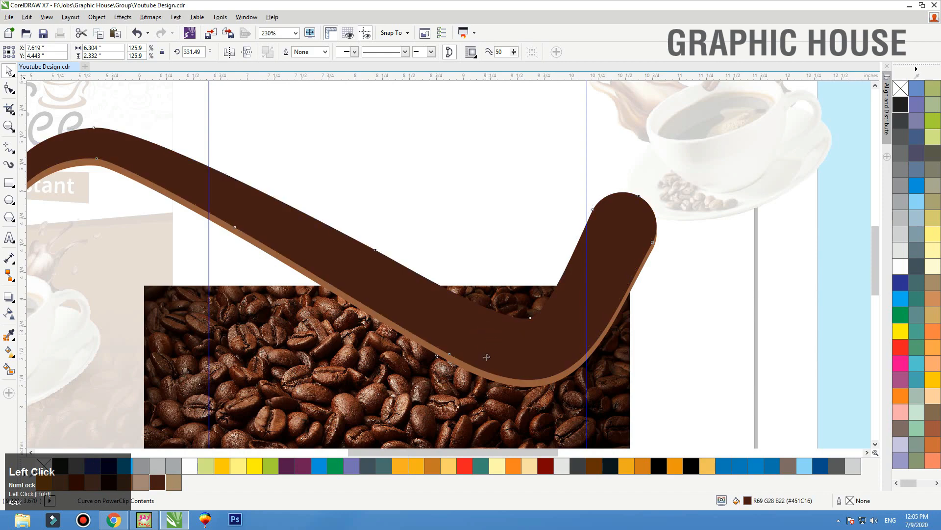
Make a slightly rotated copy of the brown curve at 329.749°, fill it white and order it behind the brown curve
{"action": "left_click", "coordinate": [484, 374]}
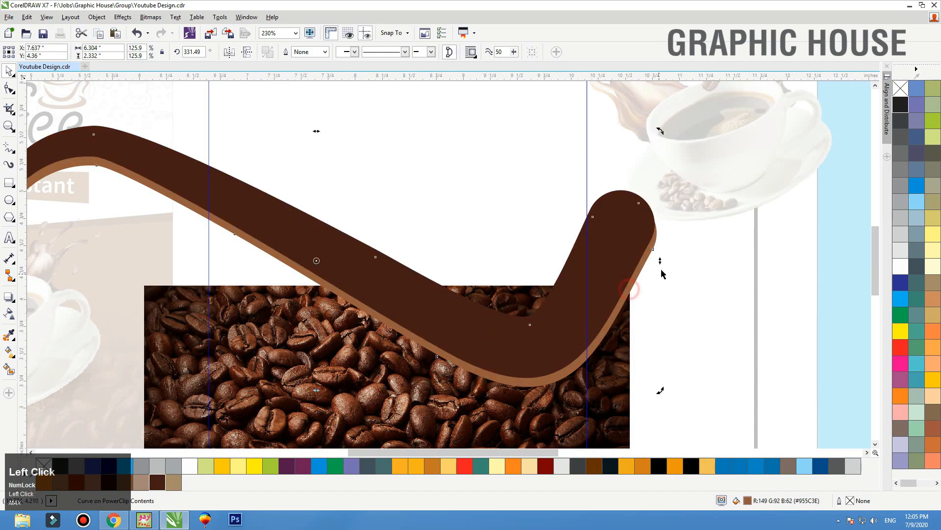
{"action": "left_click_drag", "start_coordinate": [661, 132], "coordinate": [664, 142]}
{"action": "left_click", "coordinate": [897, 267]}
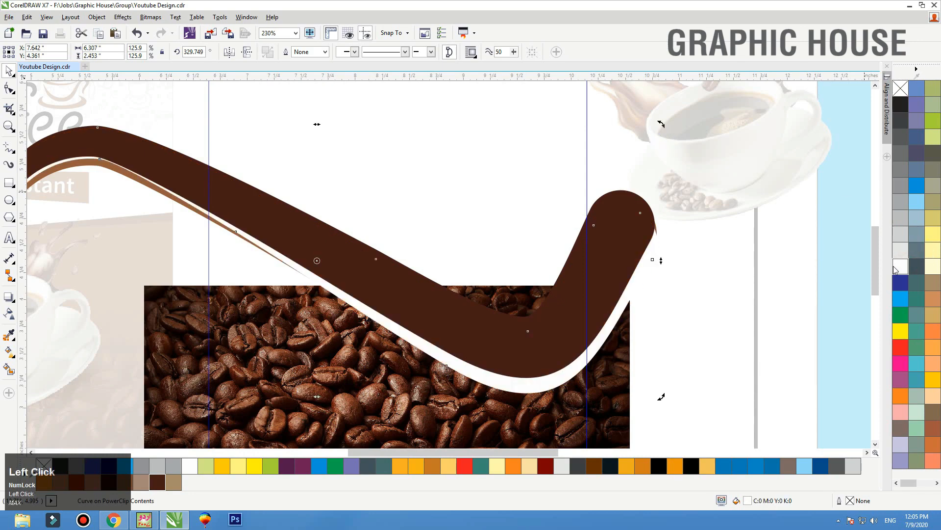
{"action": "key", "text": "ctrl+Page_Down"}
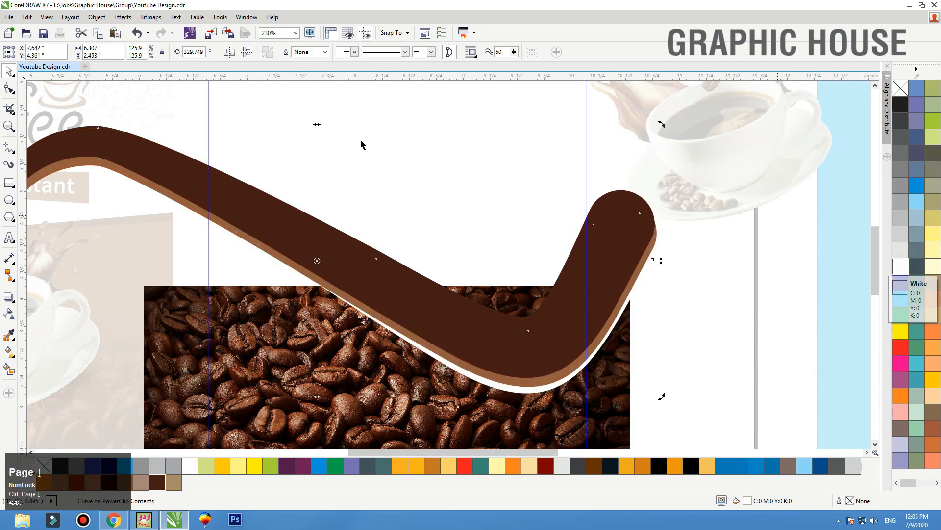
Reshape the coffee-bean bitmap's upper edge with added nodes so that it follows the curved bands
{"action": "left_click", "coordinate": [245, 316]}
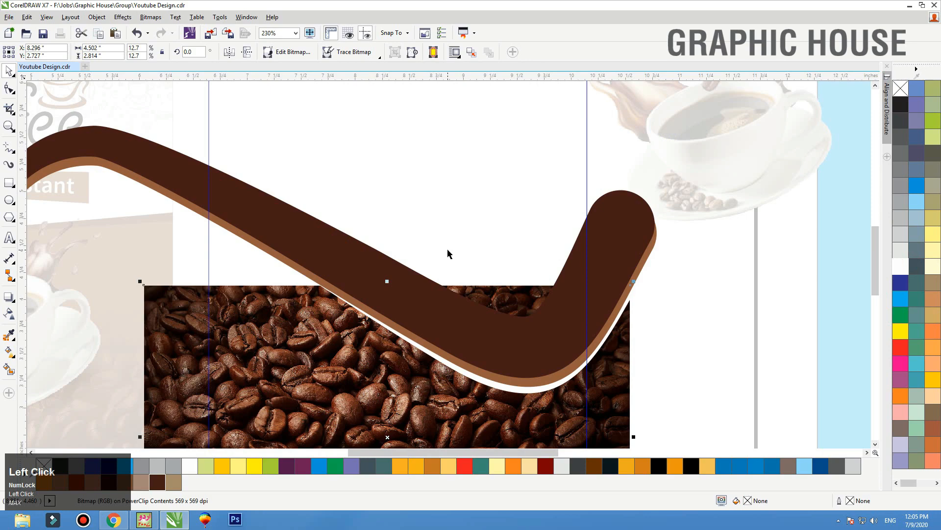
{"action": "key", "text": "F10"}
{"action": "left_click_drag", "start_coordinate": [499, 285], "coordinate": [518, 331]}
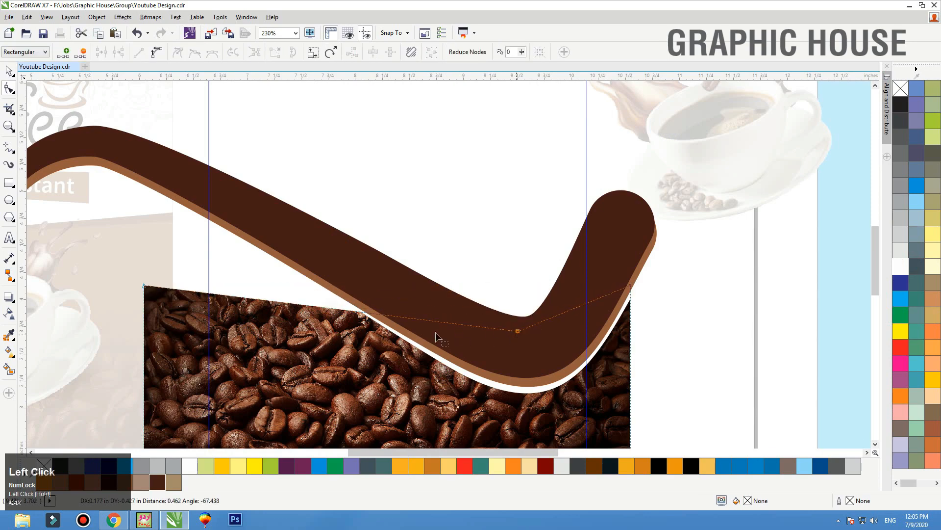
{"action": "left_click", "coordinate": [363, 316]}
{"action": "left_click", "coordinate": [354, 313]}
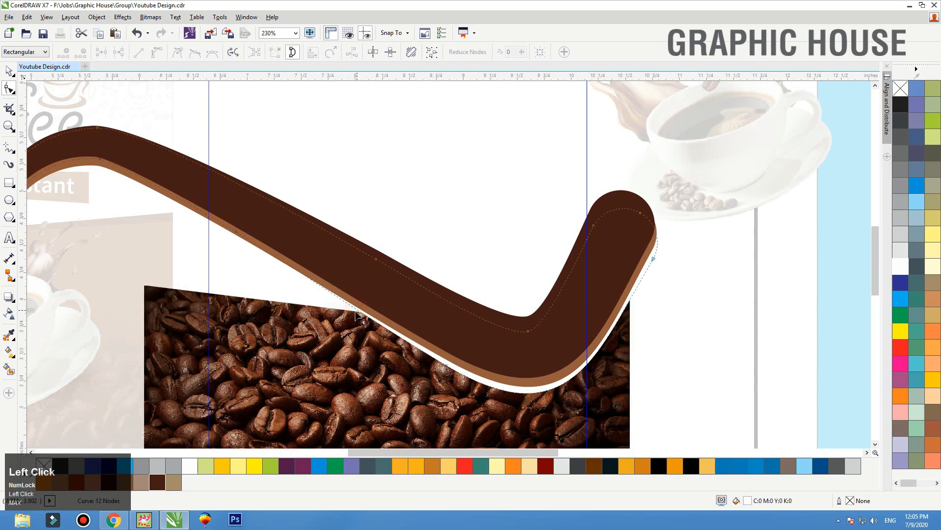
{"action": "double_click", "coordinate": [356, 313]}
{"action": "left_click_drag", "start_coordinate": [355, 313], "coordinate": [354, 287]}
{"action": "key", "text": "space"}
{"action": "key", "text": "F3"}
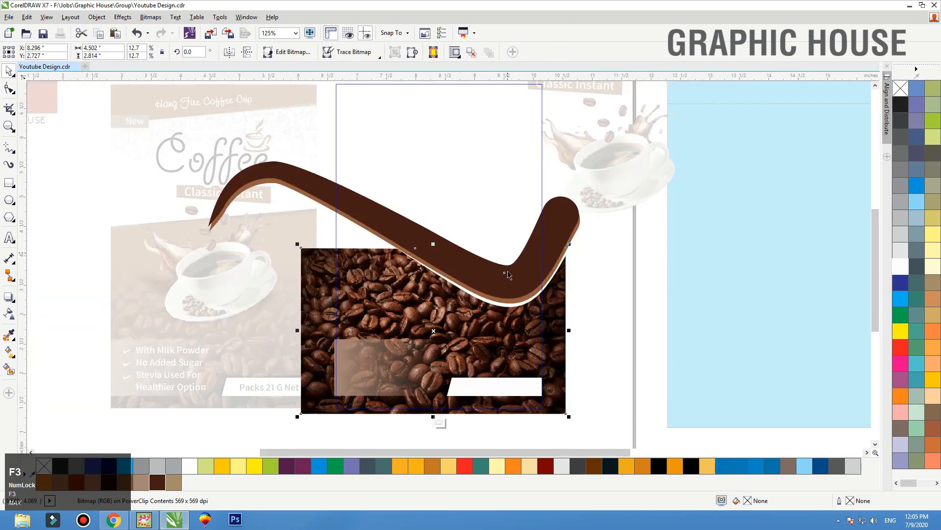
Make a mirrored duplicate of the coffee-bean bitmap, flip it vertically and place it directly above the original
{"action": "left_click_drag", "start_coordinate": [561, 331], "coordinate": [268, 330]}
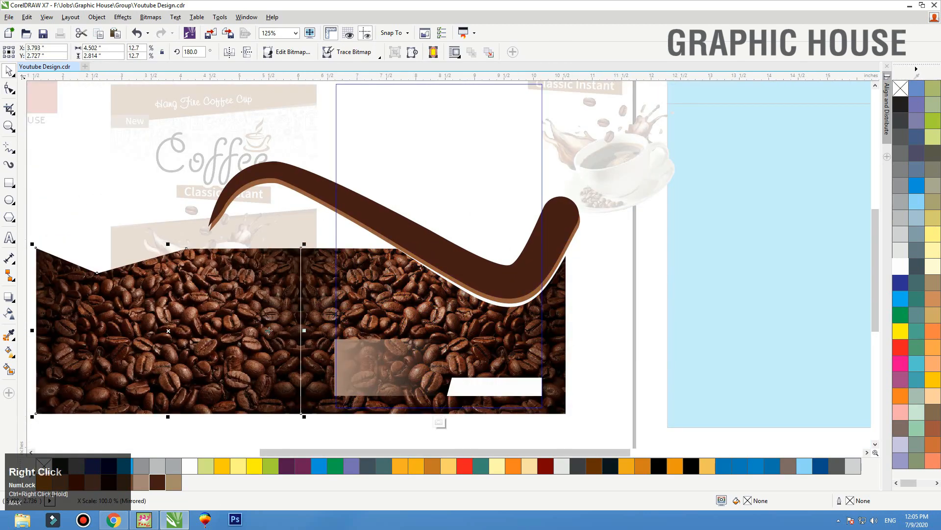
{"action": "left_click", "coordinate": [230, 52]}
{"action": "left_click", "coordinate": [247, 52]}
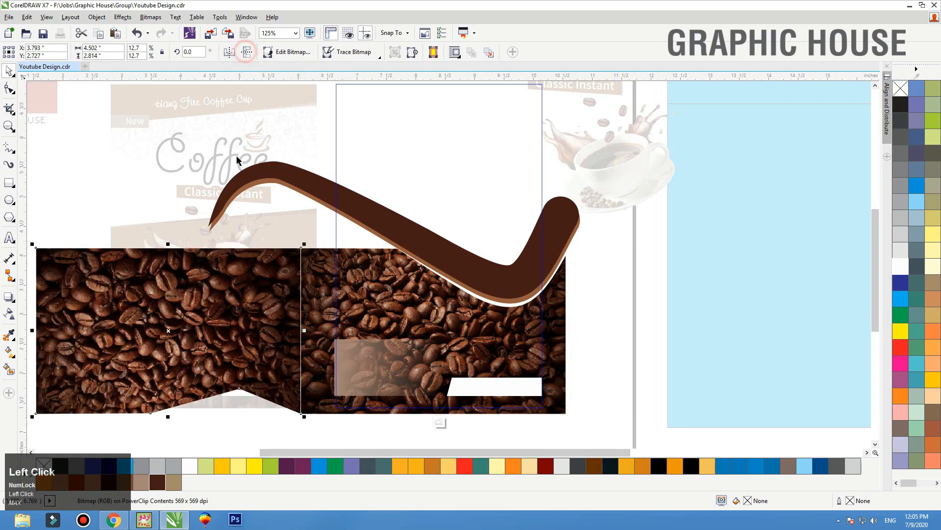
{"action": "left_click_drag", "start_coordinate": [109, 374], "coordinate": [373, 209]}
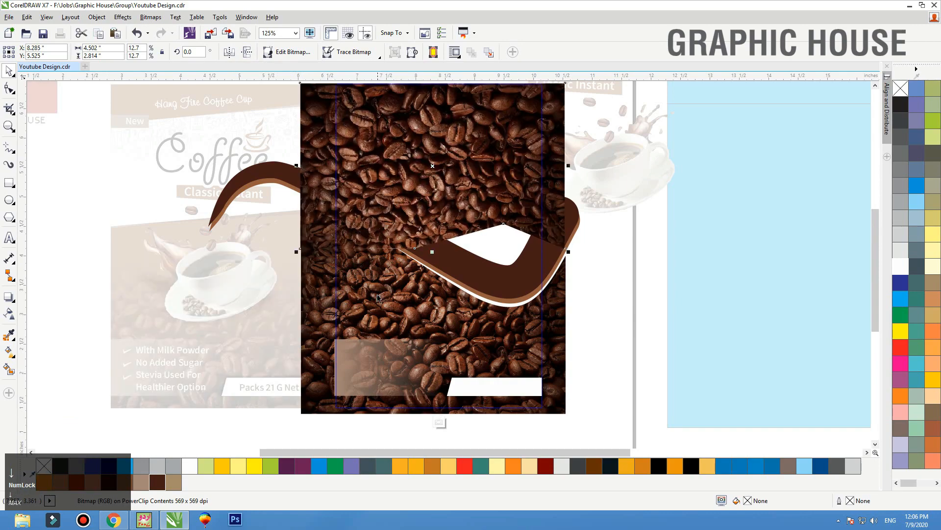
Crop the duplicated bean bitmap with the Shape tool to a small patch filling the gap beneath the curve's left part
{"action": "scroll", "coordinate": [323, 299], "scroll_direction": "down", "scroll_amount": 1}
{"action": "key", "text": "F2"}
{"action": "left_click_drag", "start_coordinate": [282, 309], "coordinate": [479, 168]}
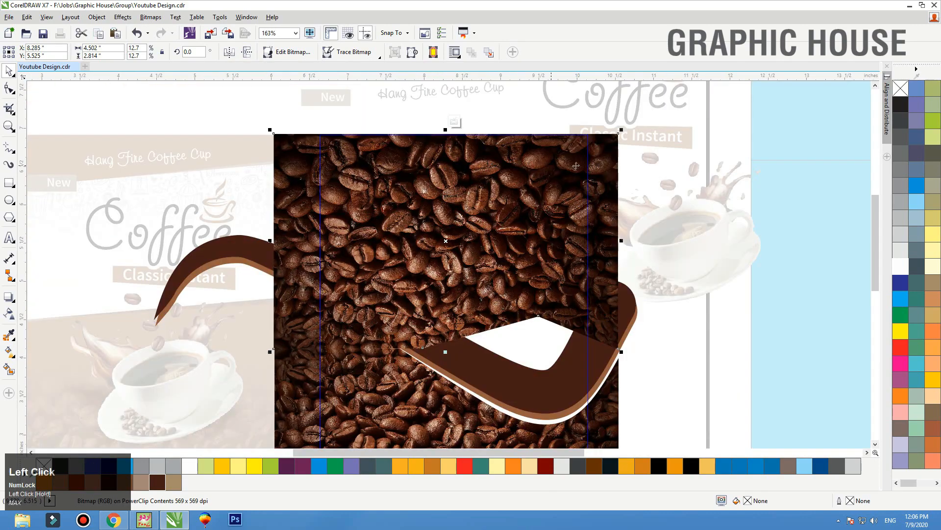
{"action": "key", "text": "F10"}
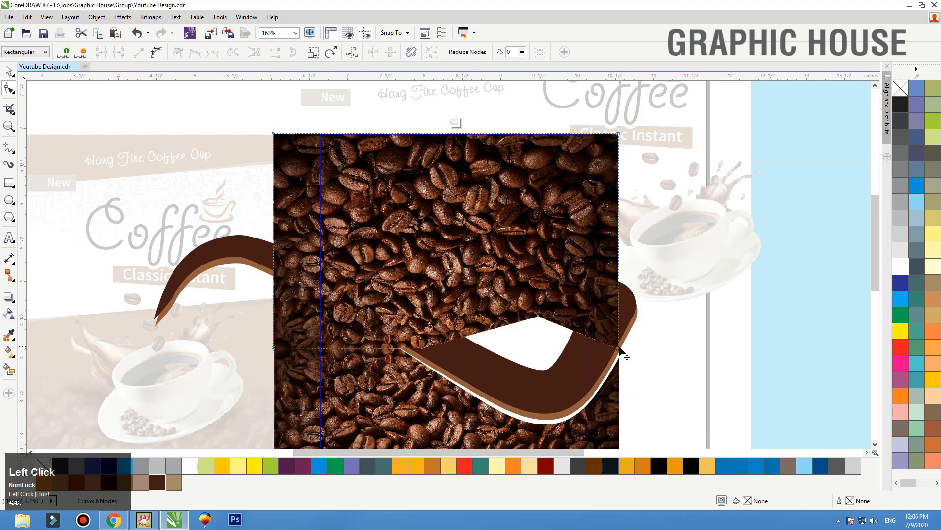
{"action": "left_click_drag", "start_coordinate": [619, 349], "coordinate": [415, 352]}
{"action": "key", "text": "Delete"}
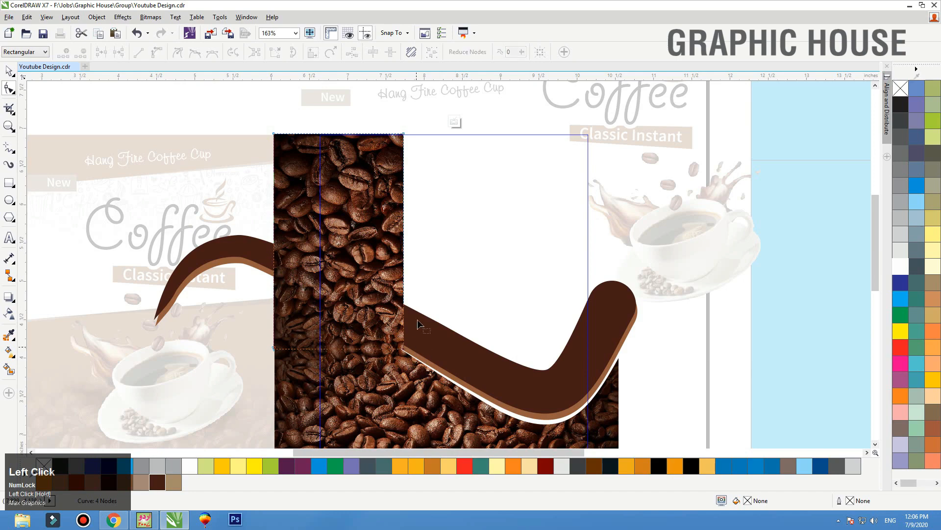
{"action": "left_click_drag", "start_coordinate": [419, 115], "coordinate": [263, 172]}
{"action": "left_click_drag", "start_coordinate": [404, 137], "coordinate": [402, 308]}
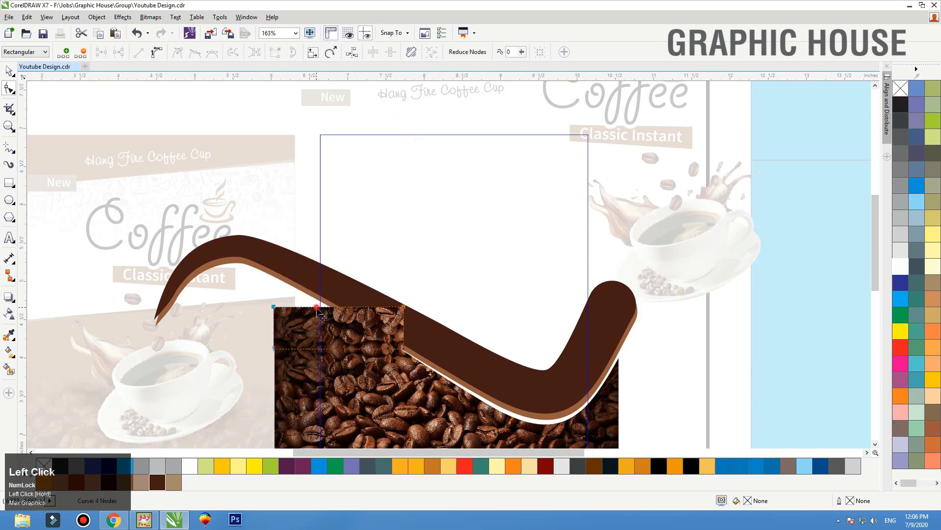
{"action": "left_click_drag", "start_coordinate": [316, 308], "coordinate": [316, 295]}
Send the cropped bean patch to the back and finish editing the PowerClip contents
{"action": "key", "text": "space"}
{"action": "key", "text": "F3"}
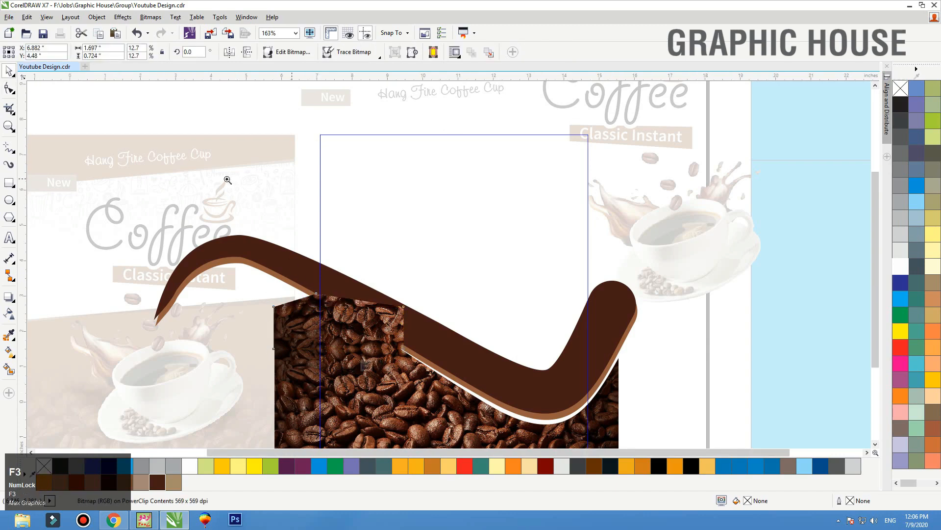
{"action": "left_click_drag", "start_coordinate": [216, 167], "coordinate": [530, 384]}
{"action": "key", "text": "shift+Page_Down"}
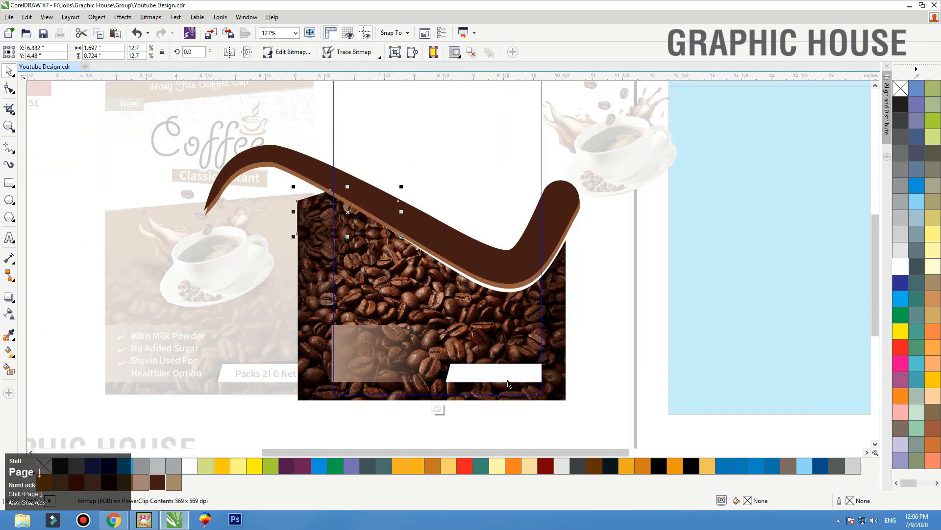
{"action": "left_click", "coordinate": [597, 316], "text": "ctrl"}
{"action": "left_click", "coordinate": [595, 317]}
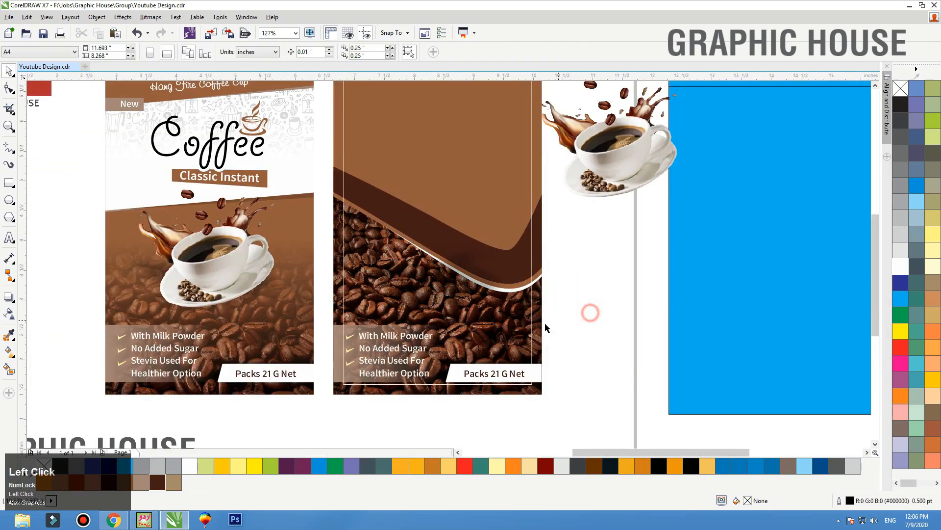
Apply a vertical fountain fill to the second panel's background, running from brown at its upper edge down to white
{"action": "key", "text": "F3"}
{"action": "key", "text": "F2"}
{"action": "left_click_drag", "start_coordinate": [595, 388], "coordinate": [395, 190]}
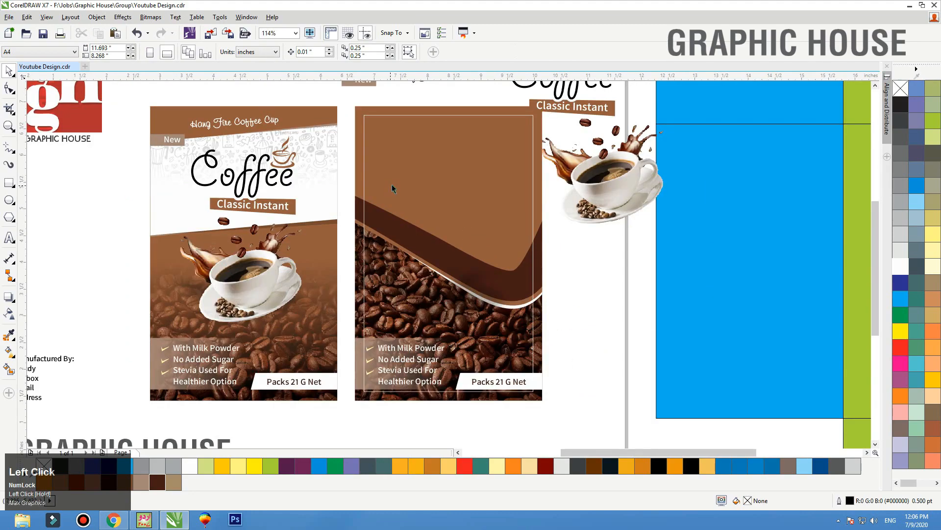
{"action": "left_click", "coordinate": [539, 206]}
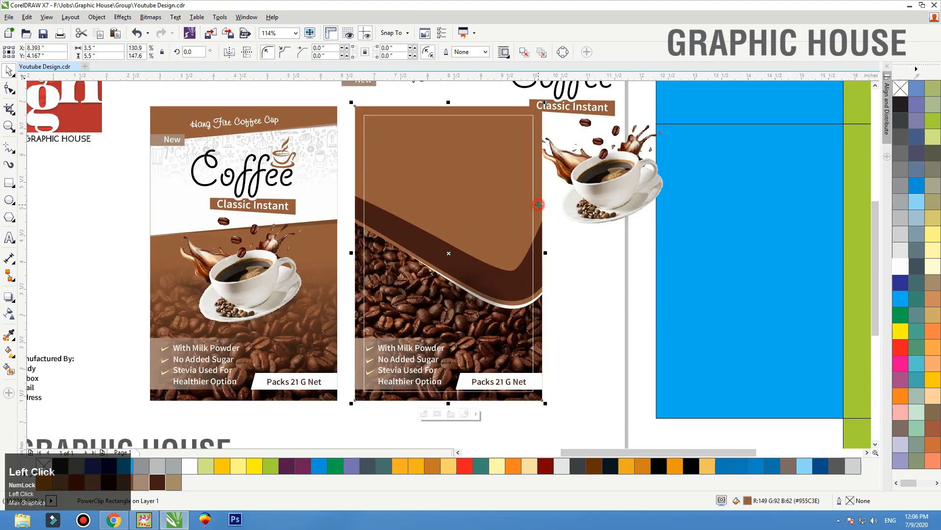
{"action": "key", "text": "shift+F2"}
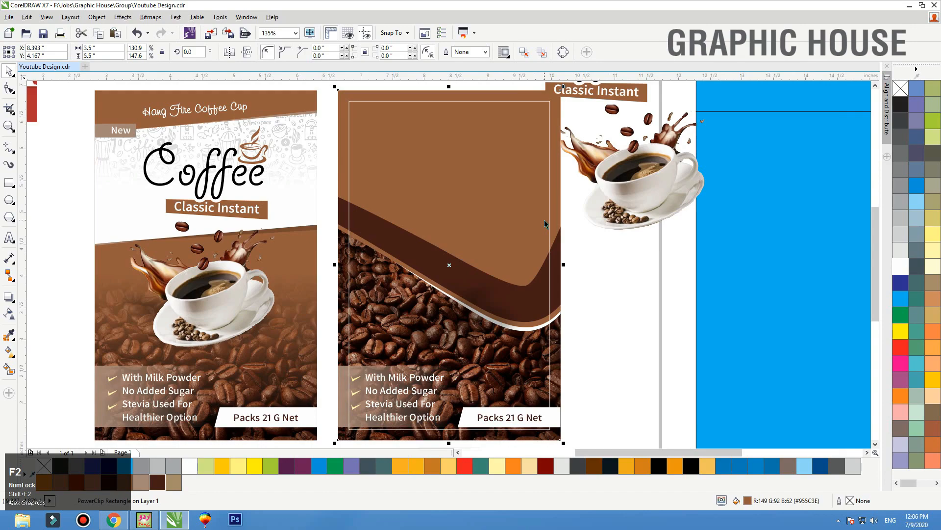
{"action": "left_click_drag", "start_coordinate": [456, 86], "coordinate": [456, 308]}
{"action": "key", "text": "F3"}
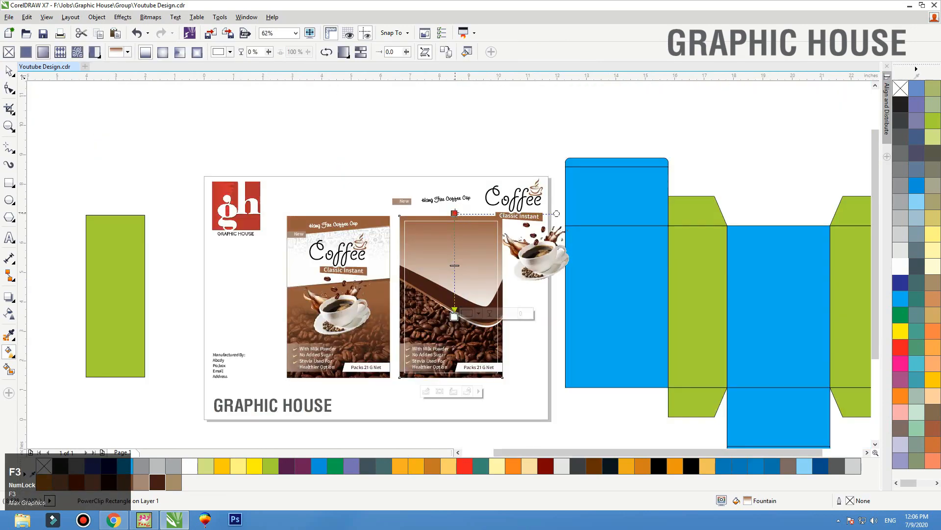
{"action": "left_click", "coordinate": [493, 160]}
{"action": "key", "text": "space"}
Move the coffee cup image onto the second panel over the curved bands and enlarge it slightly
{"action": "key", "text": "F2"}
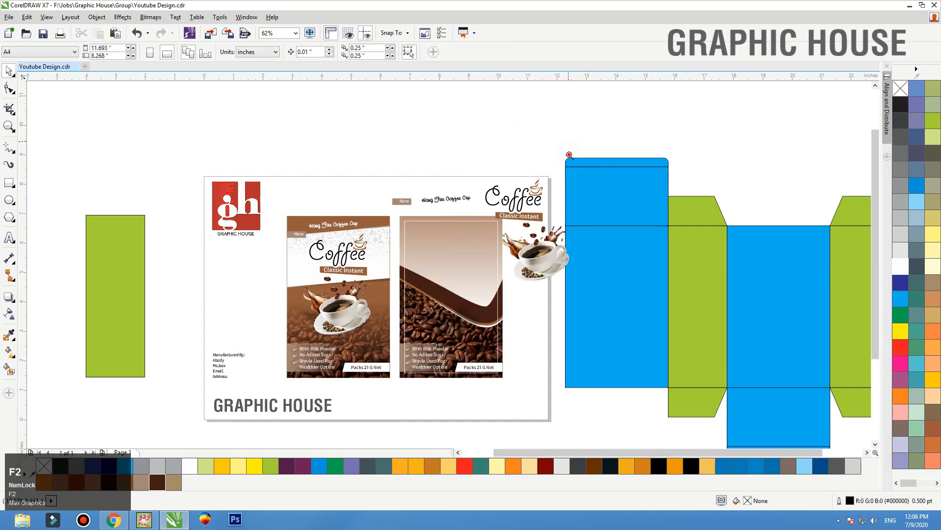
{"action": "left_click_drag", "start_coordinate": [569, 155], "coordinate": [336, 378]}
{"action": "left_click_drag", "start_coordinate": [608, 266], "coordinate": [478, 345]}
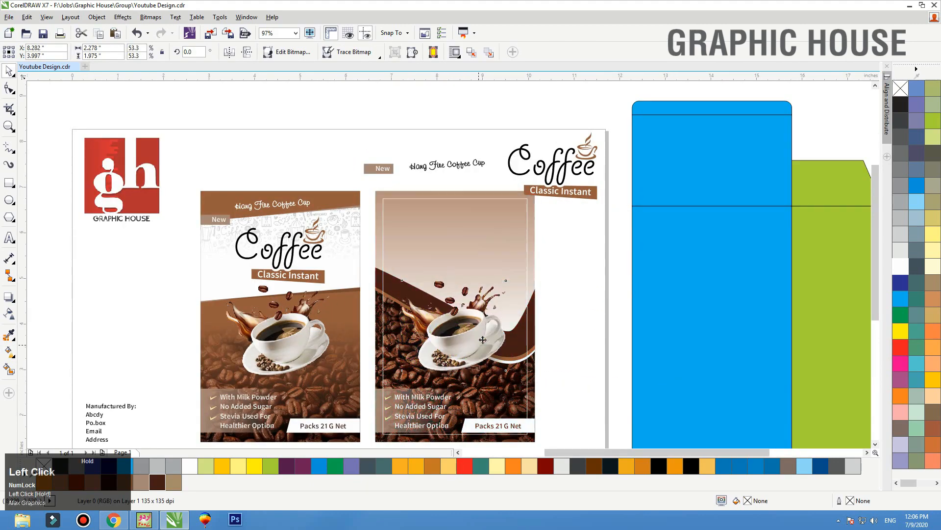
{"action": "left_click_drag", "start_coordinate": [506, 275], "coordinate": [512, 268], "text": "shift"}
Move the Coffee Classic Instant logo above the cup and centre it horizontally on the panel's inner margin frame
{"action": "left_click_drag", "start_coordinate": [559, 193], "coordinate": [458, 262]}
{"action": "left_click", "coordinate": [520, 247], "text": "shift"}
{"action": "key", "text": "c"}
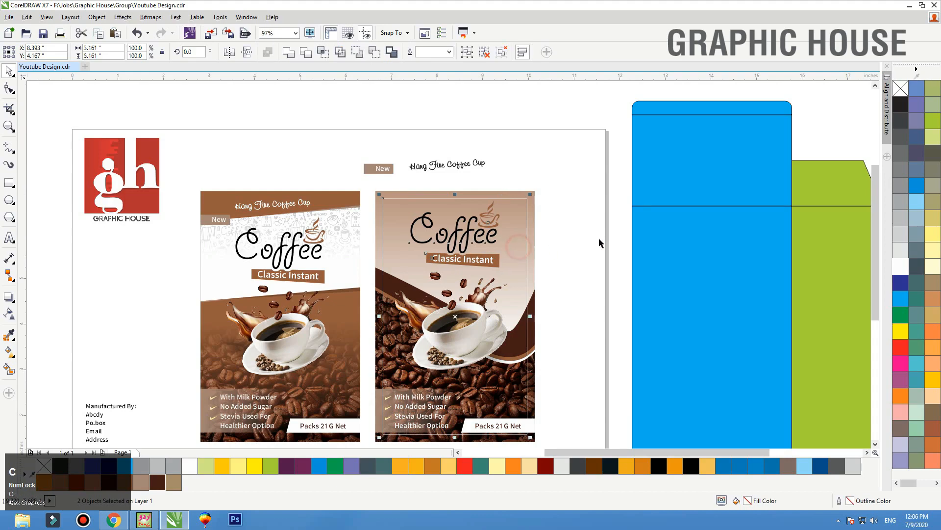
Nudge the Coffee Classic Instant logo slightly lower on the second panel
{"action": "left_click", "coordinate": [599, 239]}
{"action": "left_click", "coordinate": [488, 240]}
{"action": "left_click_drag", "start_coordinate": [486, 241], "coordinate": [487, 243]}
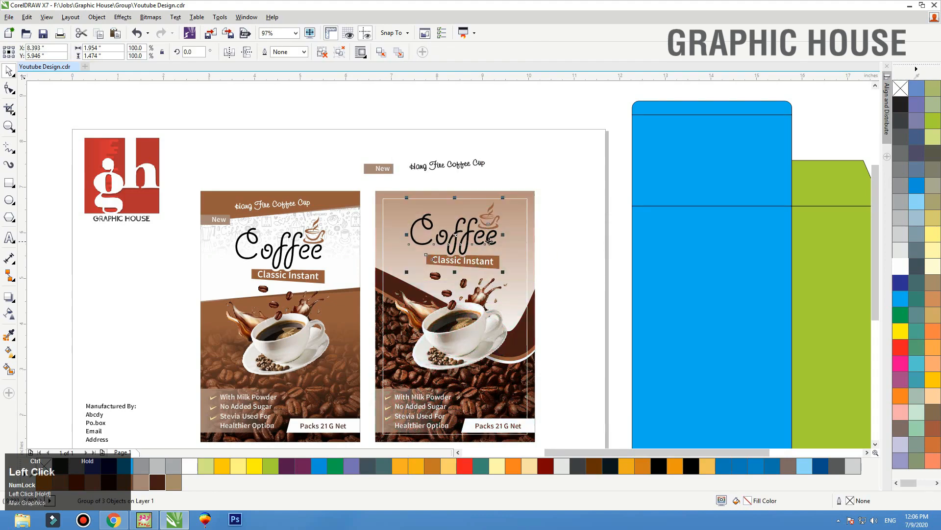
{"action": "left_click", "coordinate": [513, 229]}
{"action": "left_click", "coordinate": [572, 220]}
Move the New badge to the second panel's left edge and the Hang Fire Coffee Cup tagline above its logo
{"action": "left_click", "coordinate": [443, 164]}
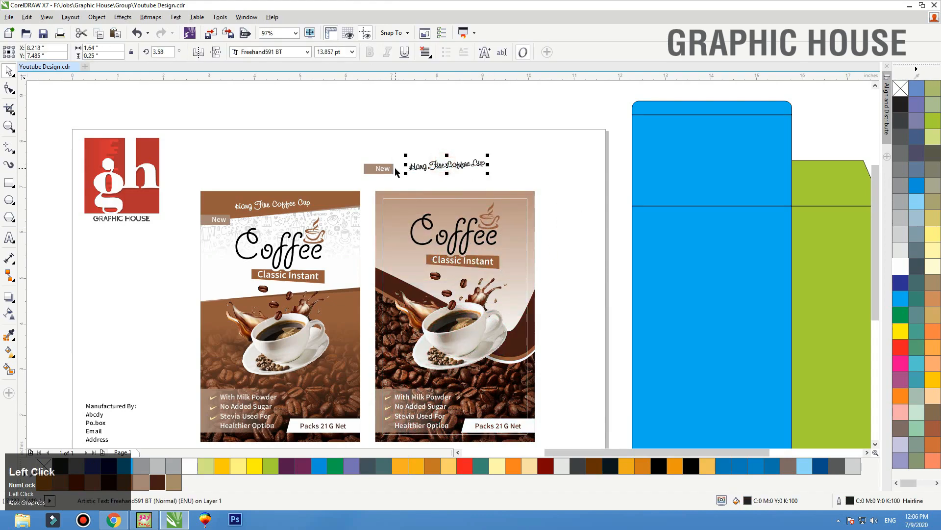
{"action": "left_click_drag", "start_coordinate": [374, 170], "coordinate": [386, 225]}
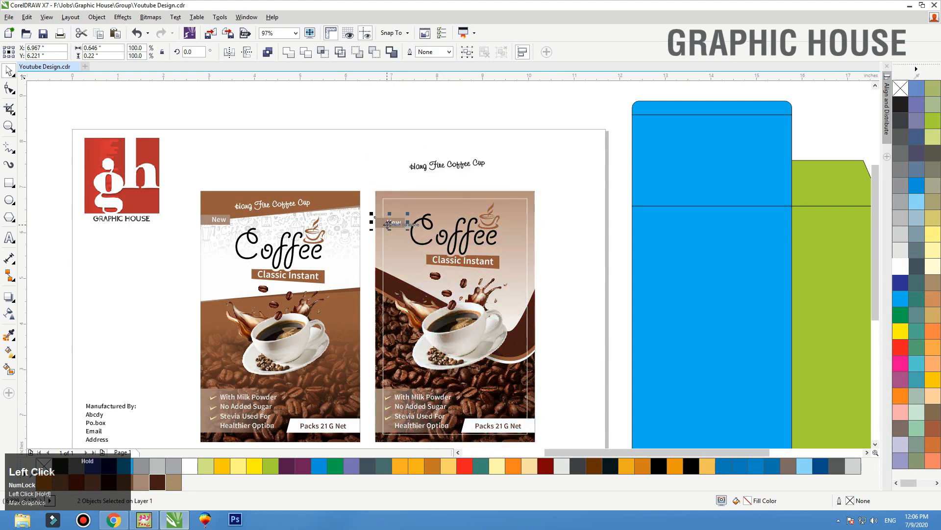
{"action": "left_click", "coordinate": [446, 165]}
{"action": "left_click_drag", "start_coordinate": [451, 164], "coordinate": [436, 203]}
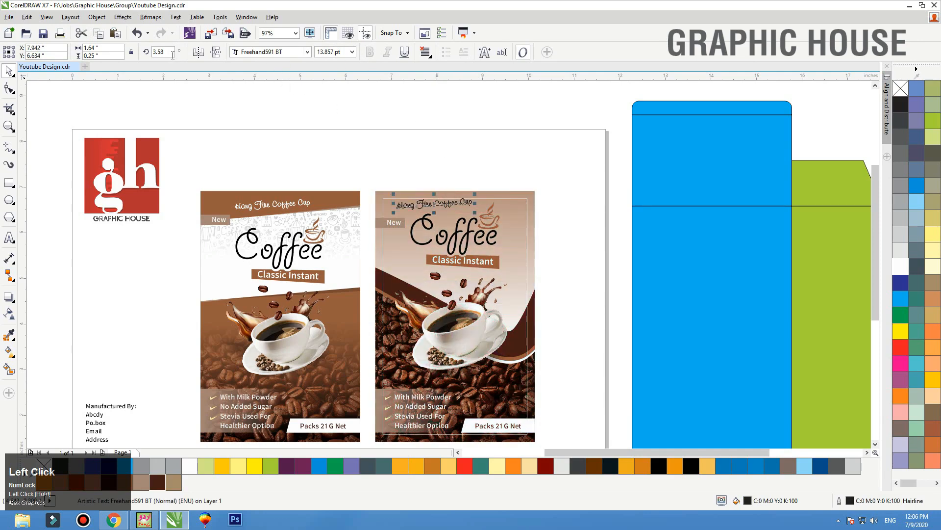
Straighten the second panel's Hang Fire Coffee Cup tagline by setting its rotation to 0 degrees
{"action": "key", "text": "ctrl+a"}
{"action": "type", "text": "0"}
{"action": "key", "text": "Return"}
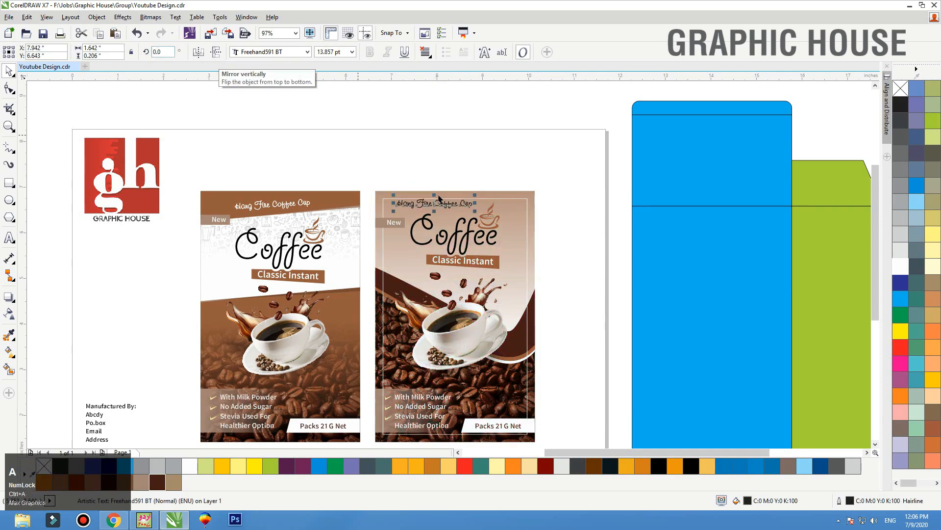
{"action": "left_click", "coordinate": [510, 194]}
{"action": "key", "text": "shift+F2"}
{"action": "left_click", "coordinate": [666, 192]}
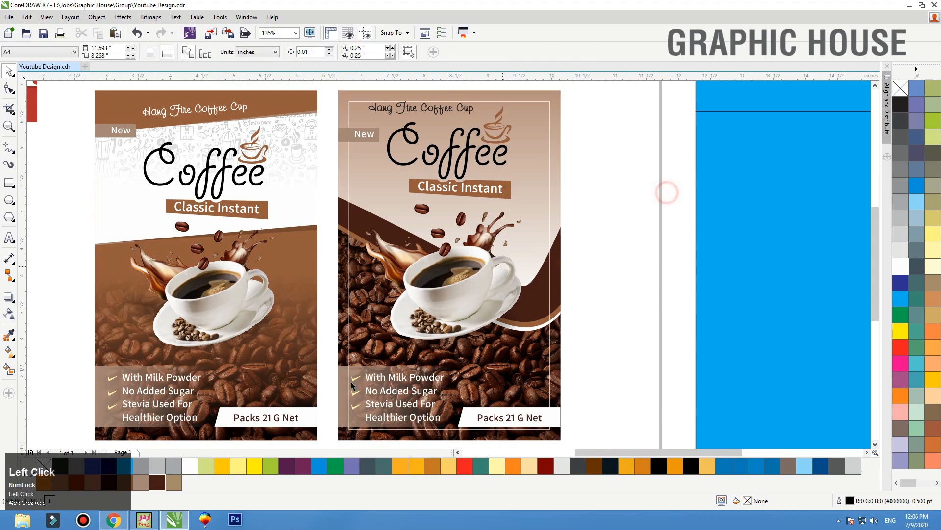
Shift the coffee cup image slightly to the left and delete the second panel's inner margin frame
{"action": "left_click_drag", "start_coordinate": [449, 325], "coordinate": [448, 327]}
{"action": "left_click", "coordinate": [627, 299]}
{"action": "left_click", "coordinate": [552, 146]}
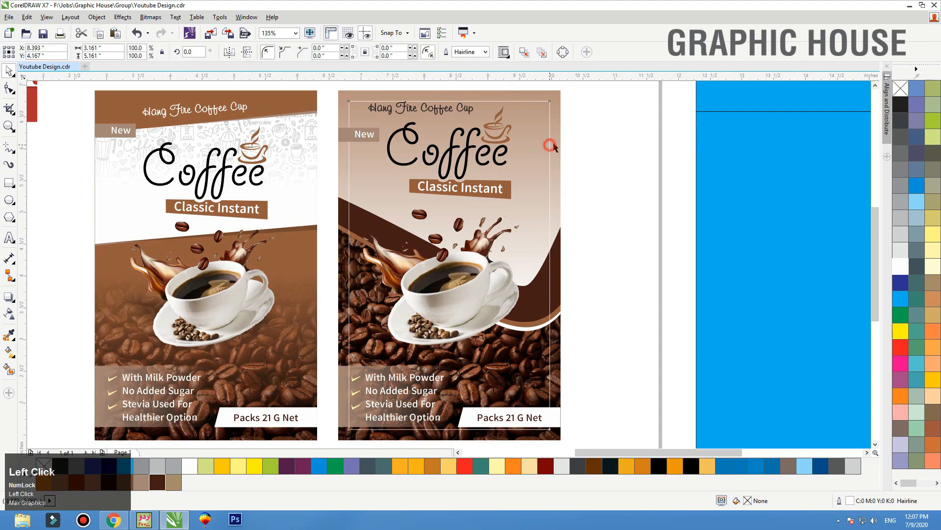
{"action": "left_click", "coordinate": [608, 212]}
Centre the Coffee Classic Instant logo on the second panel, slightly lower, and enlarge it to about 2.03 in wide
{"action": "left_click", "coordinate": [490, 188]}
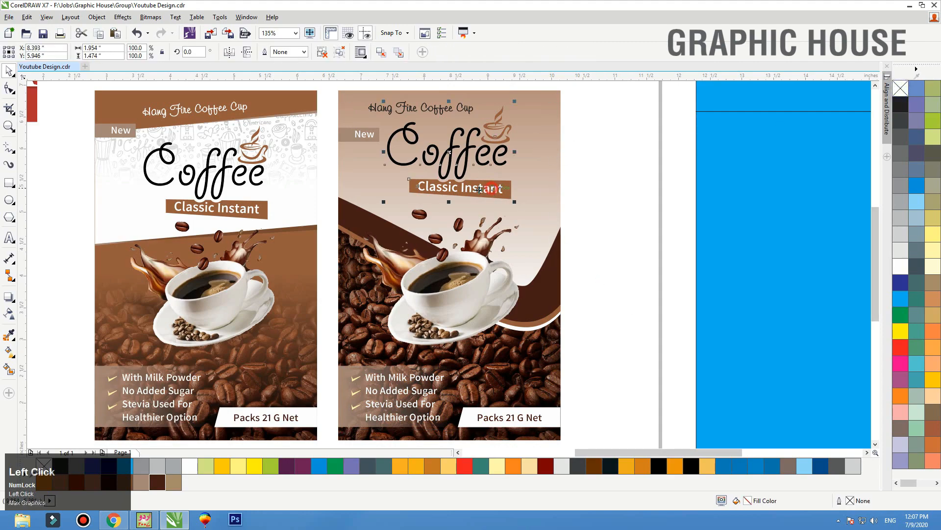
{"action": "left_click_drag", "start_coordinate": [476, 191], "coordinate": [472, 193]}
{"action": "left_click", "coordinate": [557, 162], "text": "shift"}
{"action": "key", "text": "c"}
{"action": "left_click", "coordinate": [606, 165]}
{"action": "left_click_drag", "start_coordinate": [515, 106], "coordinate": [504, 144]}
{"action": "left_click", "coordinate": [581, 151]}
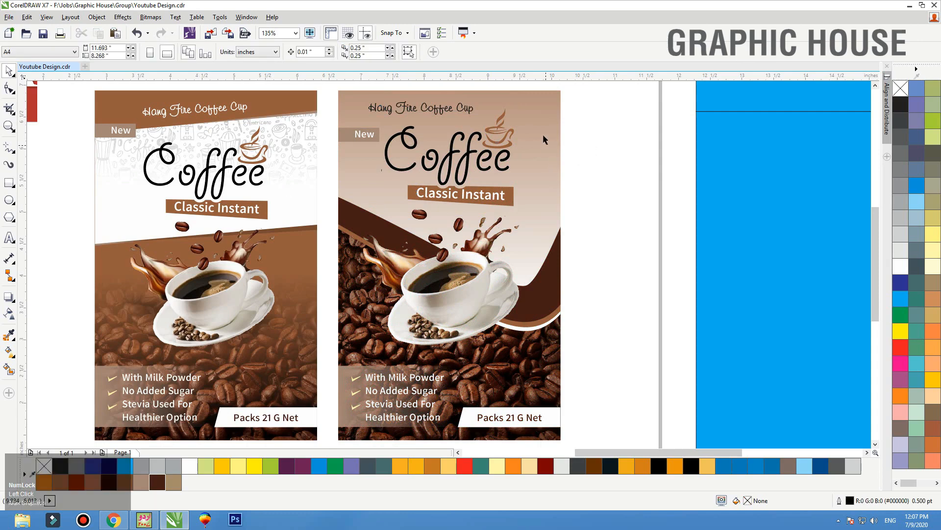
Reverse the second panel's vertical fountain fill so it runs from brown near the feature list up to white behind the logo
{"action": "left_click", "coordinate": [552, 126]}
{"action": "key", "text": "ctrl+z"}
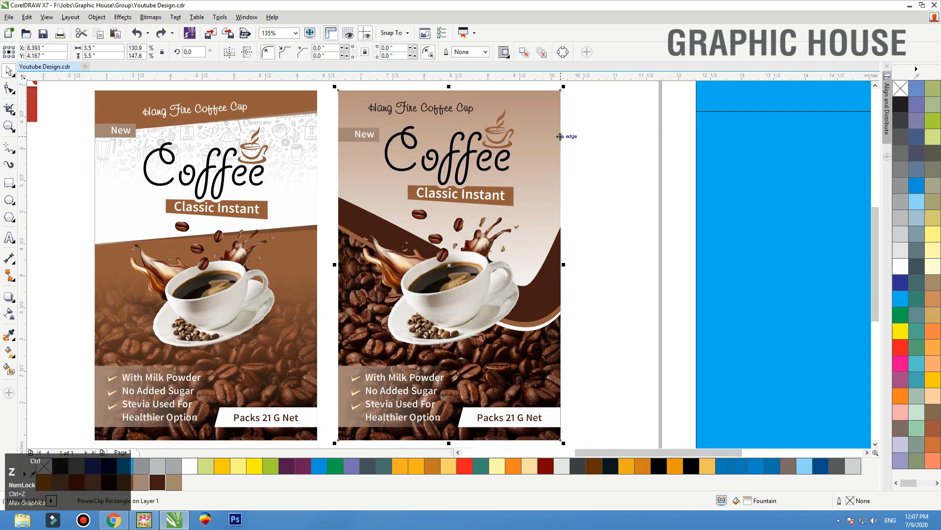
{"action": "key", "text": "g"}
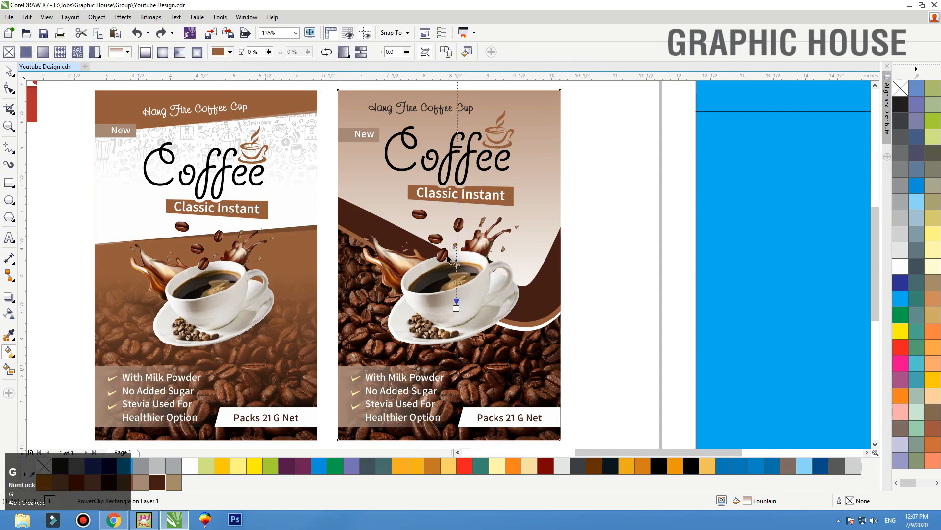
{"action": "left_click_drag", "start_coordinate": [439, 270], "coordinate": [444, 107]}
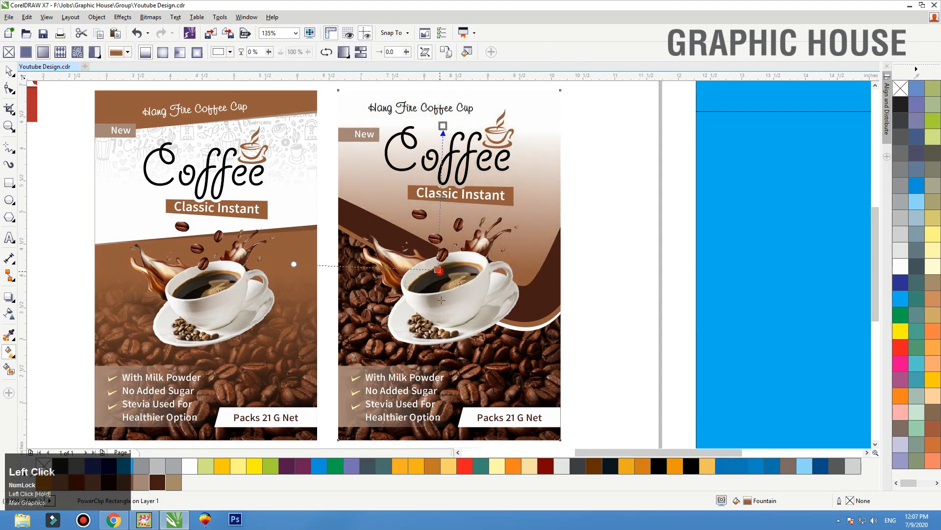
{"action": "left_click_drag", "start_coordinate": [438, 270], "coordinate": [441, 372]}
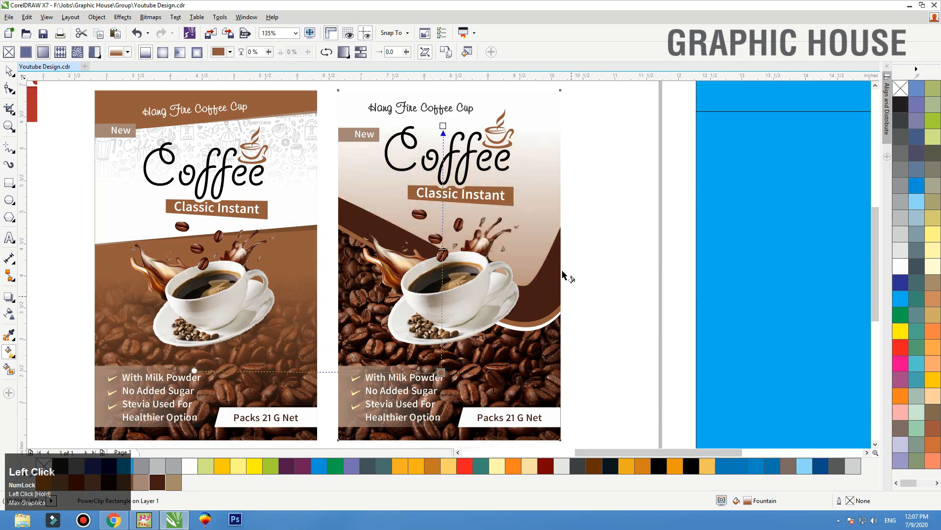
{"action": "key", "text": "space"}
{"action": "left_click", "coordinate": [605, 242]}
Give the second panel a black hairline outline
{"action": "scroll", "coordinate": [591, 274], "scroll_direction": "down", "scroll_amount": 2}
{"action": "left_click", "coordinate": [622, 336]}
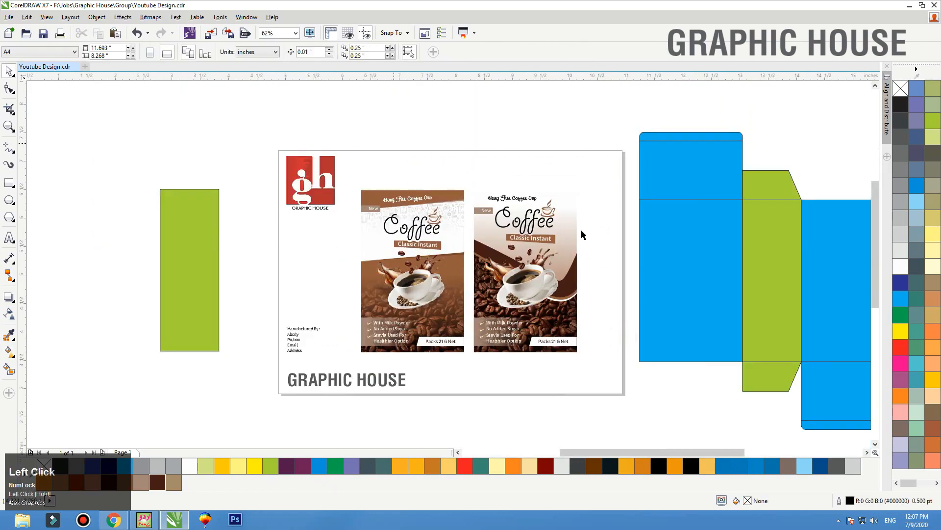
{"action": "scroll", "coordinate": [583, 235], "scroll_direction": "up", "scroll_amount": 2}
{"action": "left_click", "coordinate": [584, 303]}
{"action": "left_click", "coordinate": [578, 304]}
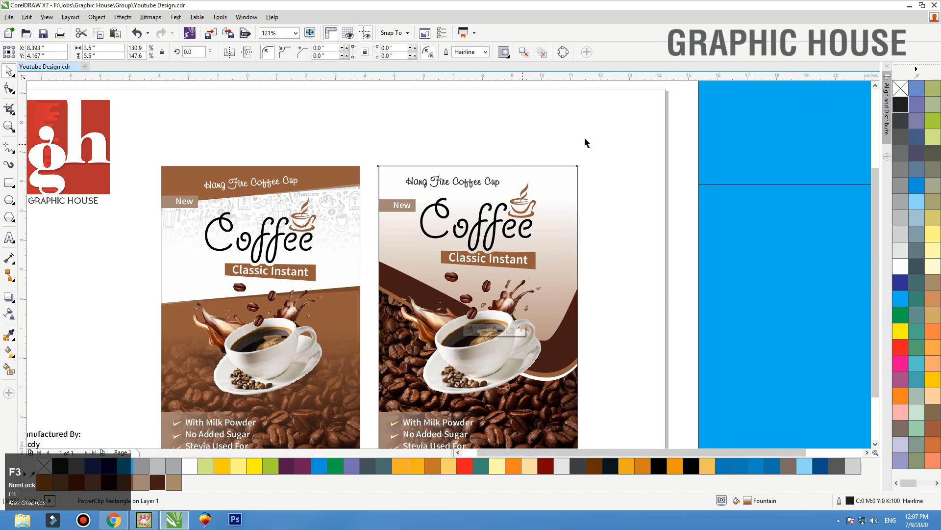
{"action": "scroll", "coordinate": [584, 137], "scroll_direction": "down", "scroll_amount": 2}
{"action": "left_click_drag", "start_coordinate": [588, 138], "coordinate": [375, 328]}
{"action": "scroll", "coordinate": [583, 274], "scroll_direction": "up", "scroll_amount": 2}
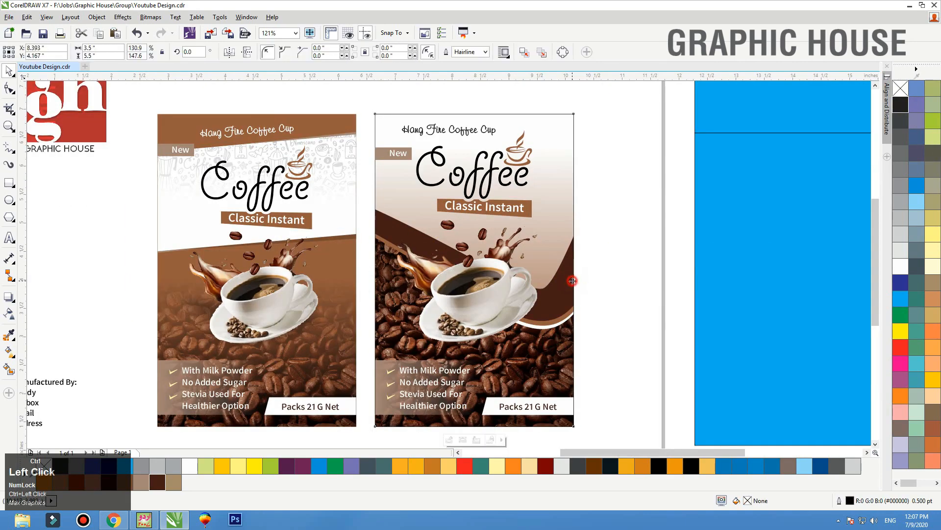
Duplicate the curved bands upward inside the second panel's PowerClip and group the copy
{"action": "left_click", "coordinate": [572, 278], "text": "ctrl"}
{"action": "left_click", "coordinate": [297, 218], "text": "ctrl"}
{"action": "left_click", "coordinate": [312, 205]}
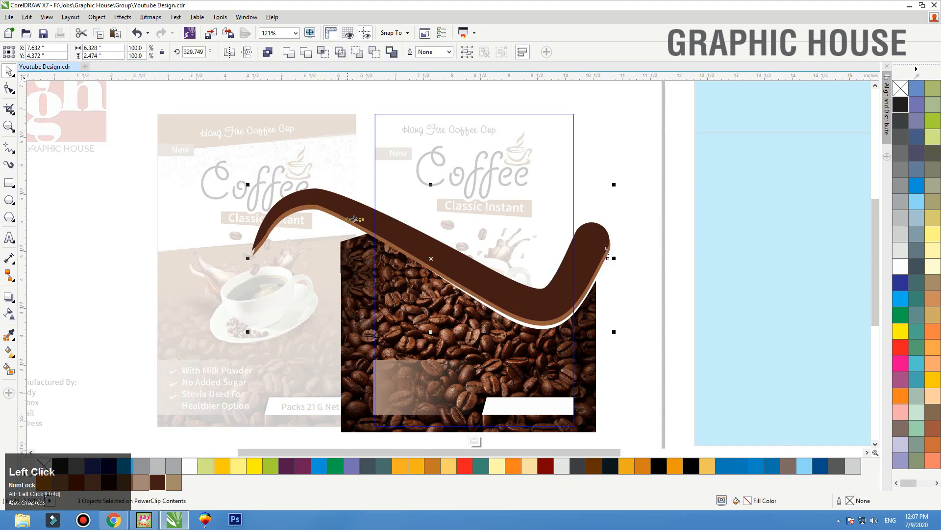
{"action": "left_click_drag", "start_coordinate": [312, 205], "coordinate": [330, 127]}
{"action": "right_click", "coordinate": [329, 127]}
{"action": "key", "text": "ctrl+g"}
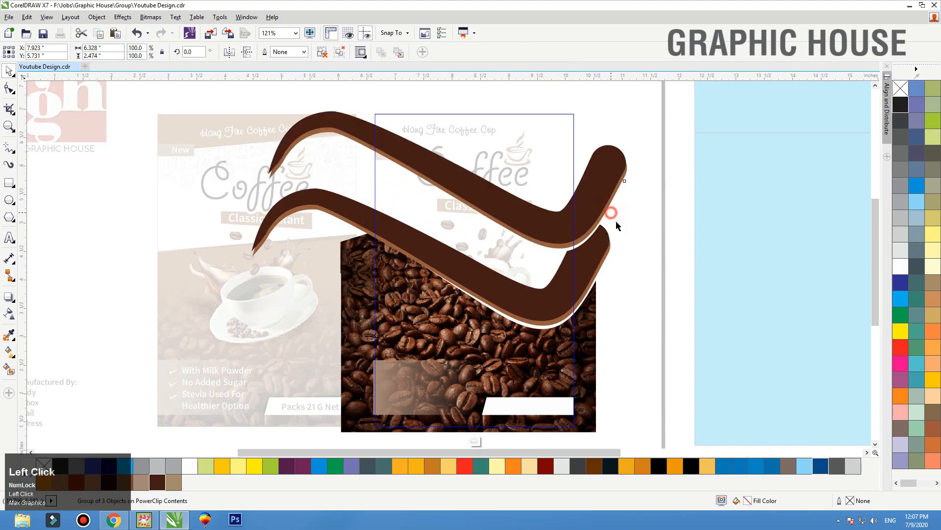
Rotate the band copy about 27 degrees, move it to the panel's upper edge and finish editing the PowerClip
{"action": "left_click", "coordinate": [590, 209]}
{"action": "left_click_drag", "start_coordinate": [633, 257], "coordinate": [637, 162]}
{"action": "left_click_drag", "start_coordinate": [526, 178], "coordinate": [548, 109]}
{"action": "left_click", "coordinate": [628, 143], "text": "ctrl"}
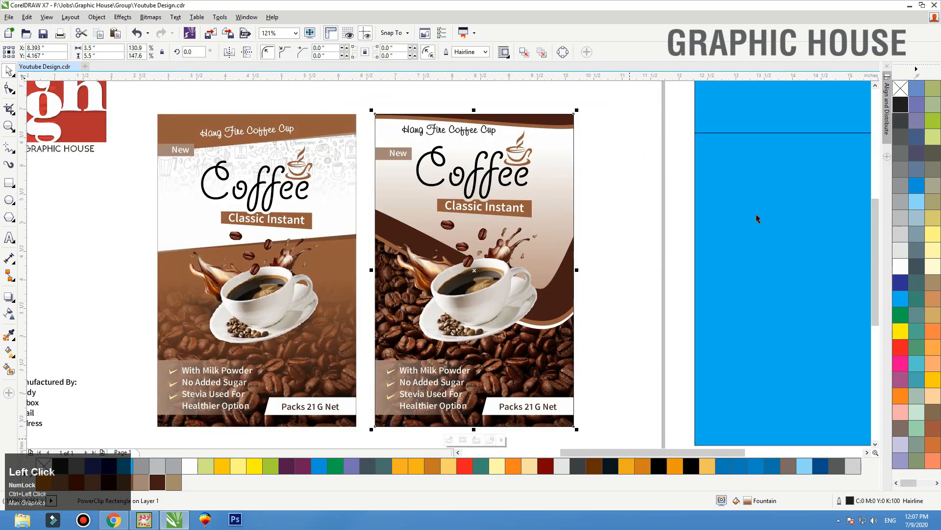
Rotate the band copy at the panel's upper edge slightly further counterclockwise and finish editing the PowerClip
{"action": "double_click", "coordinate": [569, 118]}
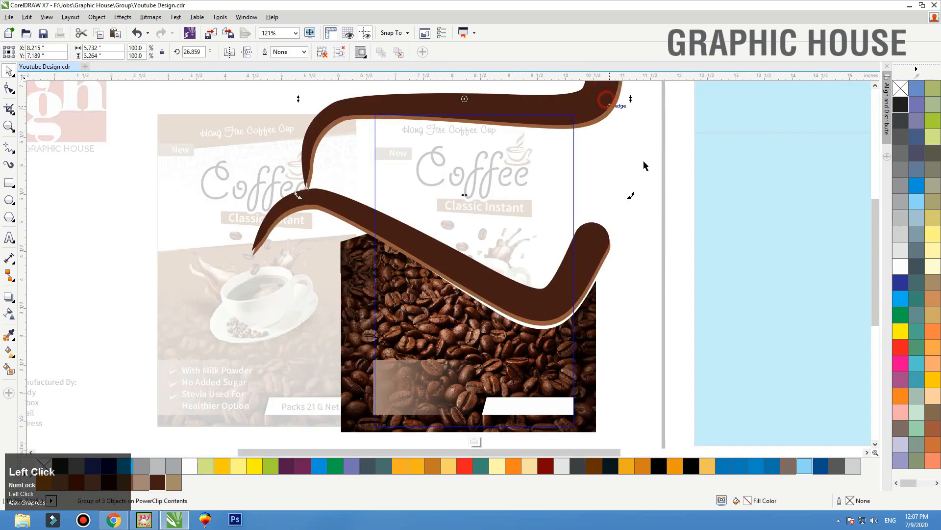
{"action": "mouse_move", "coordinate": [631, 197]}
{"action": "left_mouse_down"}
{"action": "mouse_move", "coordinate": [632, 185]}
{"action": "mouse_move", "coordinate": [640, 191]}
{"action": "left_mouse_up"}
{"action": "left_click", "coordinate": [640, 187], "text": "ctrl"}
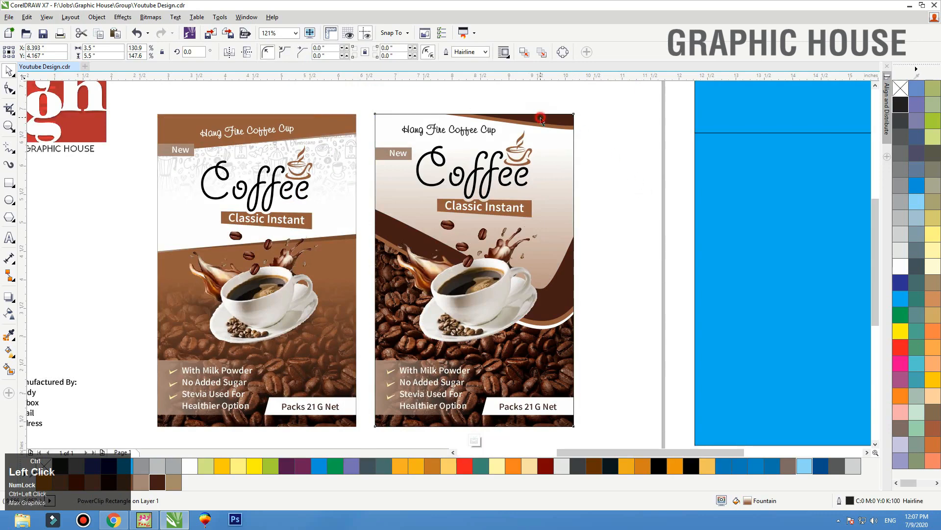
Delete the band copy from the PowerClip and draw a rectangle about 3.68 × 0.18 in across the panel's upper edge
{"action": "double_click", "coordinate": [550, 117]}
{"action": "key", "text": "Delete"}
{"action": "key", "text": "F2"}
{"action": "left_click_drag", "start_coordinate": [345, 98], "coordinate": [686, 158]}
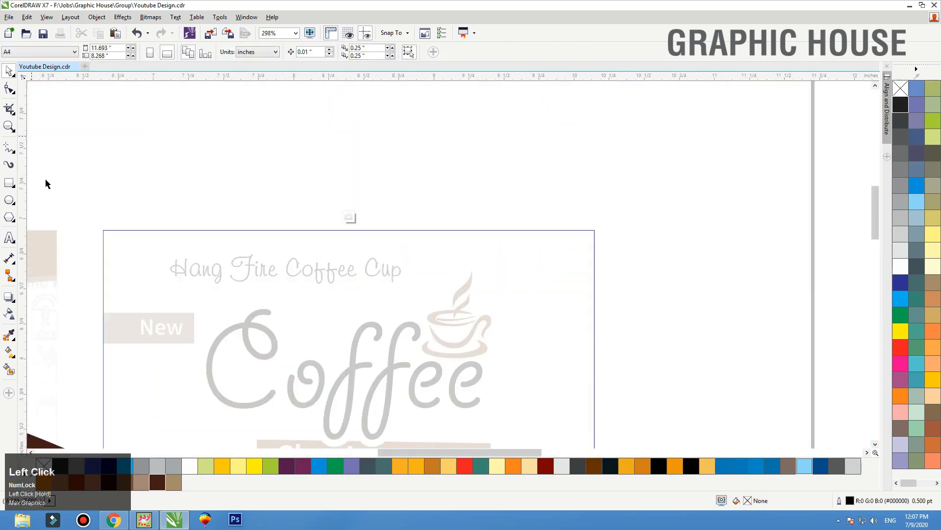
{"action": "left_click", "coordinate": [9, 187]}
{"action": "left_click_drag", "start_coordinate": [95, 217], "coordinate": [612, 242]}
{"action": "key", "text": "space"}
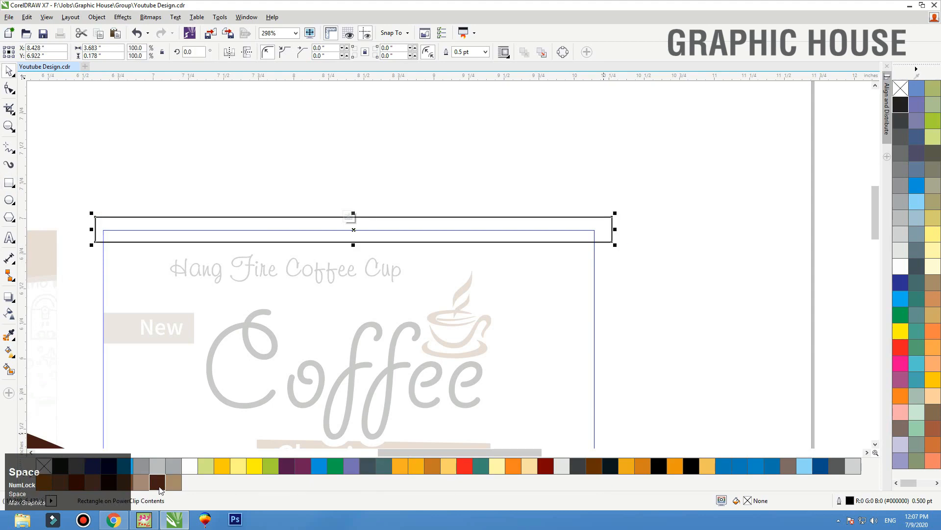
Fill the strip with light brown R166 G135 B120, remove its outline and finish editing the PowerClip
{"action": "left_click", "coordinate": [140, 483]}
{"action": "right_click", "coordinate": [901, 88]}
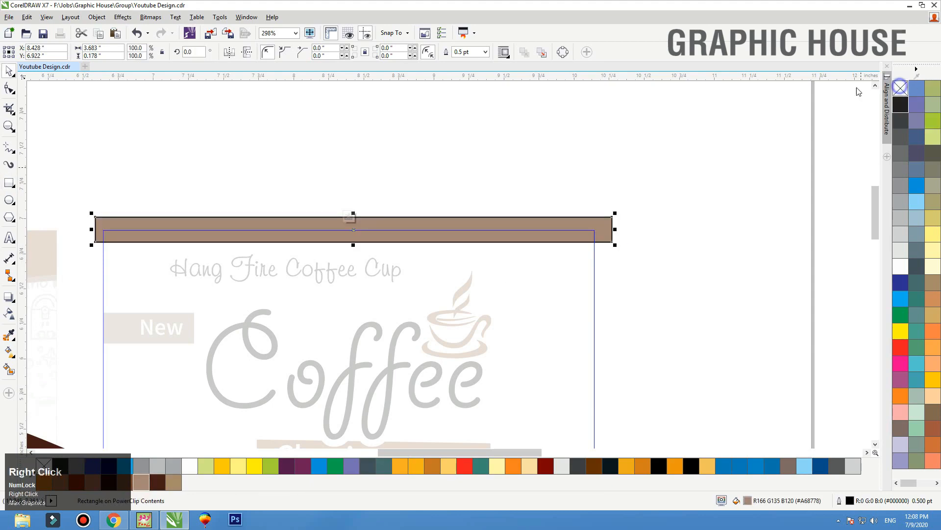
{"action": "left_click", "coordinate": [617, 137], "text": "ctrl"}
{"action": "key", "text": "F3"}
{"action": "left_click", "coordinate": [611, 133]}
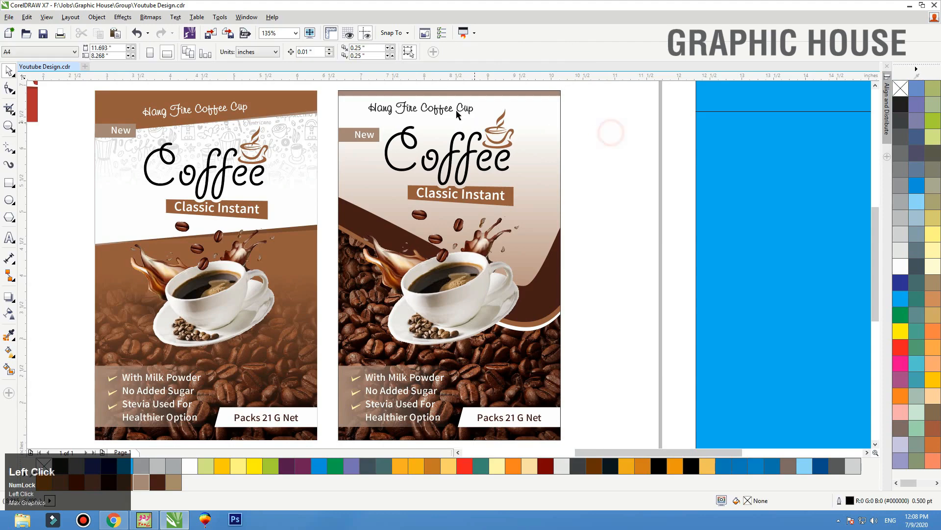
Centre the Hang Fire Coffee Cup tagline horizontally on the second panel
{"action": "left_click", "coordinate": [456, 107]}
{"action": "left_click", "coordinate": [499, 98], "text": "shift"}
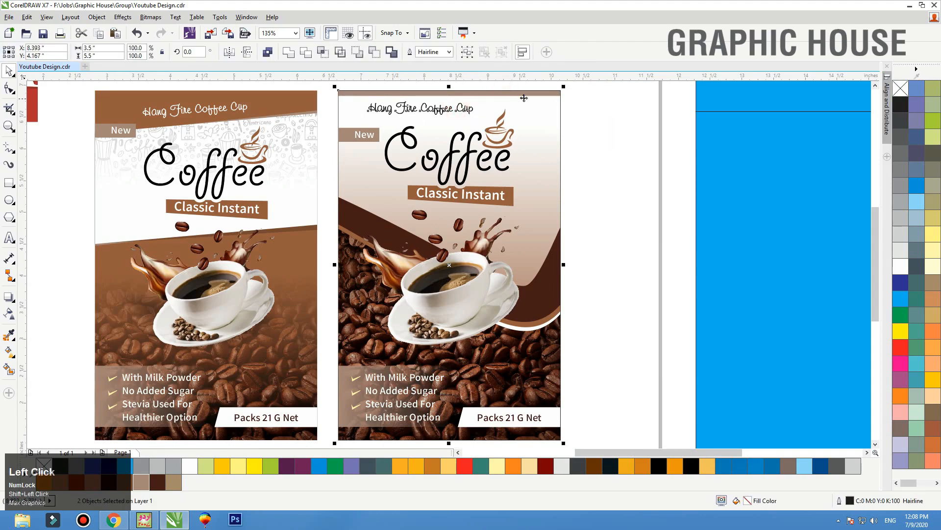
{"action": "key", "text": "c"}
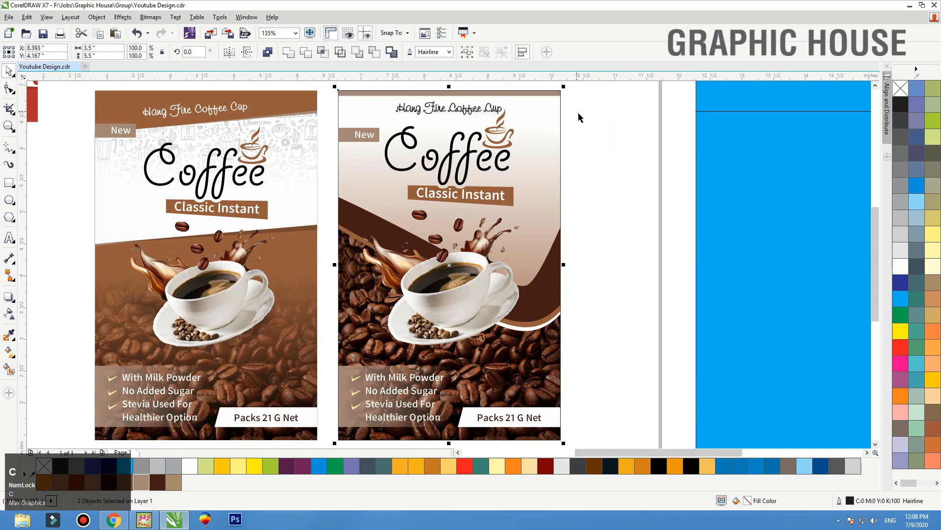
{"action": "left_click", "coordinate": [660, 119]}
Nudge the second panel's tagline and Coffee Classic Instant logo slightly upward
{"action": "left_click", "coordinate": [458, 109]}
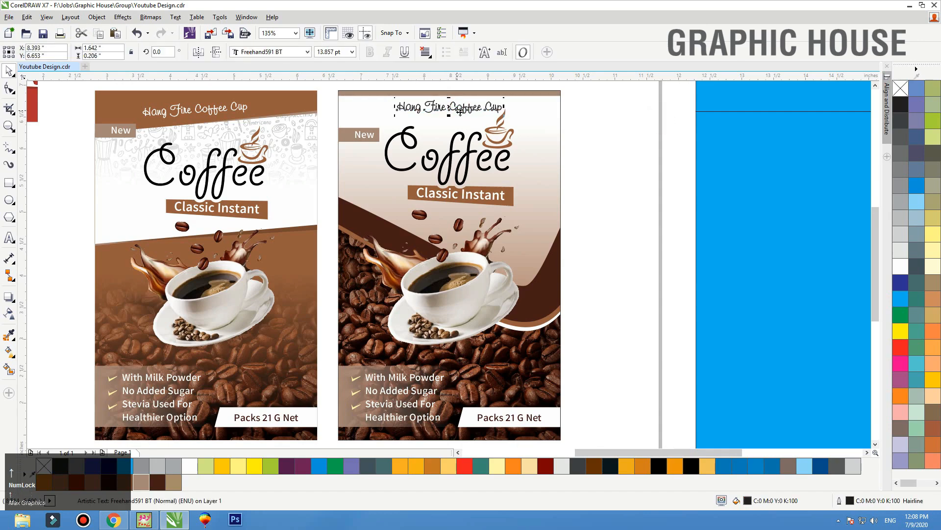
{"action": "left_click", "coordinate": [659, 127]}
{"action": "left_click", "coordinate": [472, 156]}
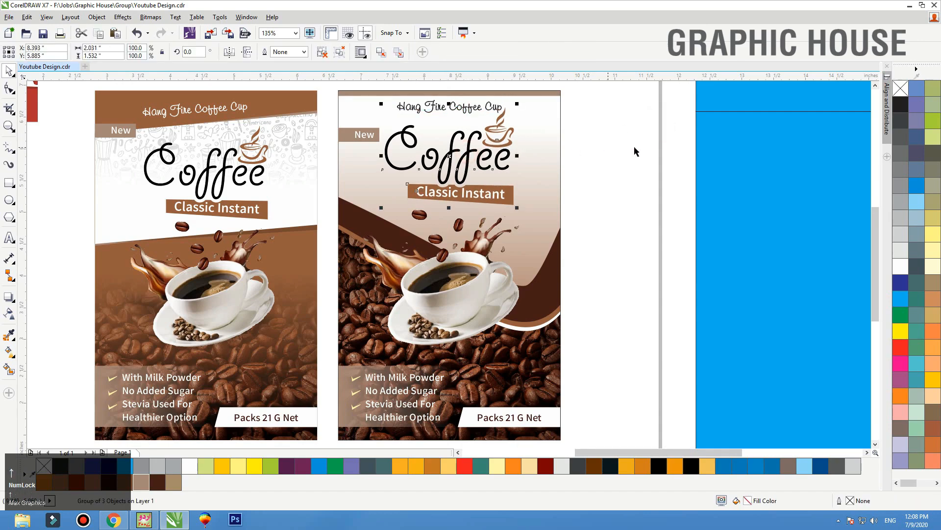
Apply a black outline and black fill to the second panel's tagline and move it toward the panel's left side
{"action": "left_click_drag", "start_coordinate": [608, 166], "coordinate": [255, 100]}
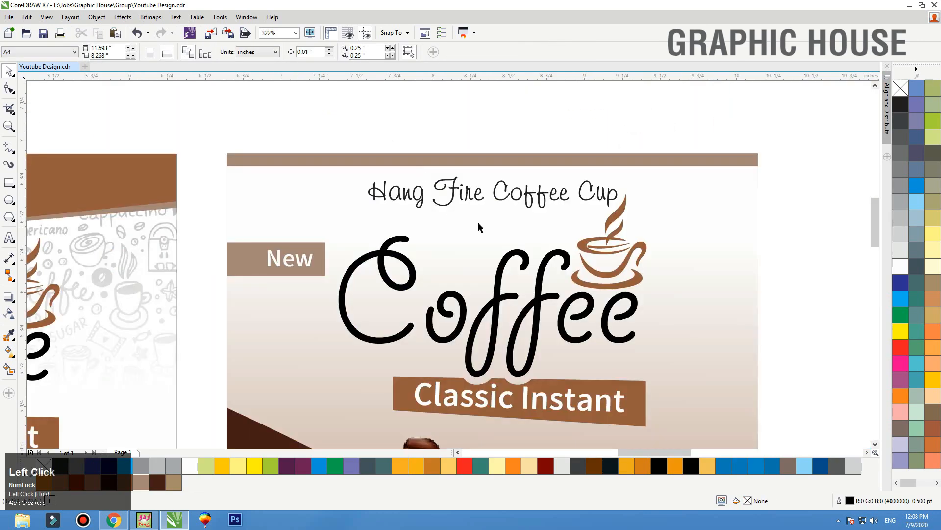
{"action": "left_click", "coordinate": [460, 194]}
{"action": "right_click", "coordinate": [901, 101]}
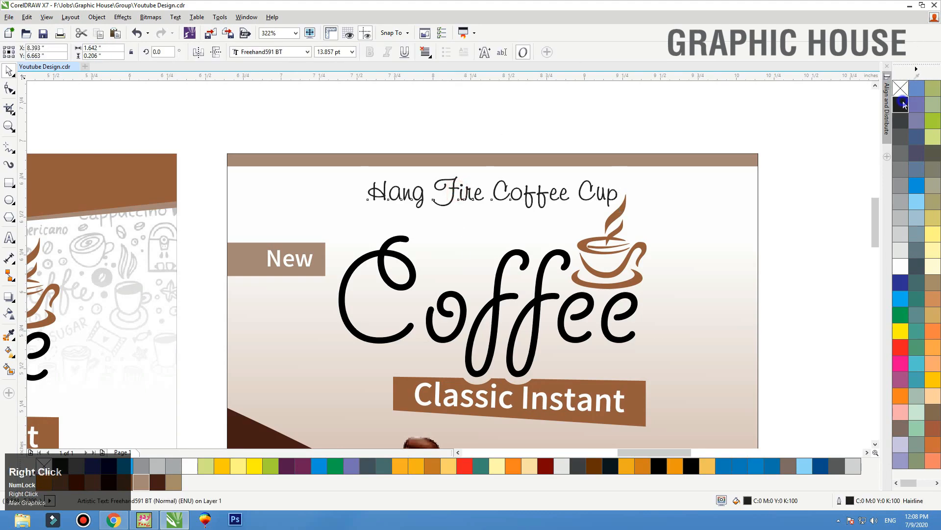
{"action": "left_click", "coordinate": [901, 102]}
{"action": "left_click_drag", "start_coordinate": [515, 198], "coordinate": [407, 199]}
{"action": "left_click", "coordinate": [612, 255]}
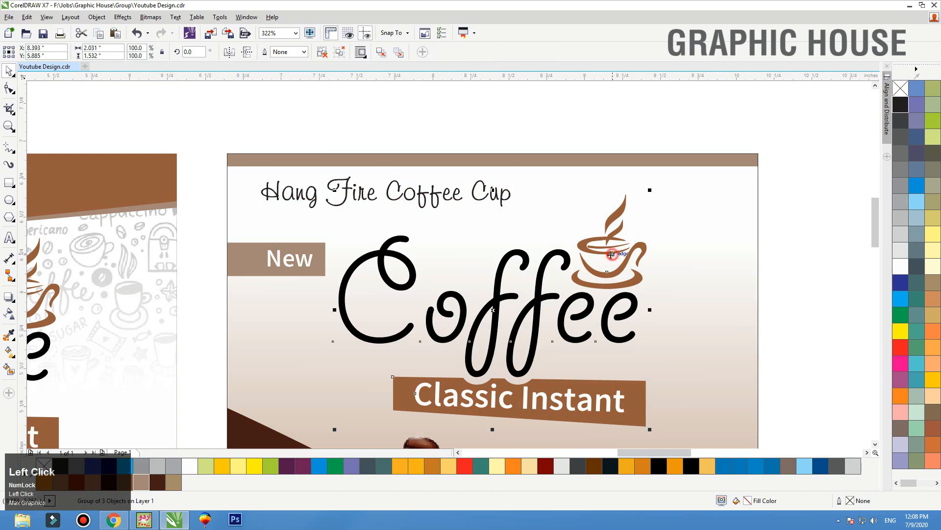
{"action": "left_click_drag", "start_coordinate": [610, 250], "coordinate": [617, 250]}
{"action": "key", "text": "ctrl+z"}
Shift the tagline slightly further to the left and remove the second panel's outline
{"action": "left_click_drag", "start_coordinate": [490, 196], "coordinate": [478, 199]}
{"action": "left_click", "coordinate": [539, 159]}
{"action": "key", "text": "shift+F2"}
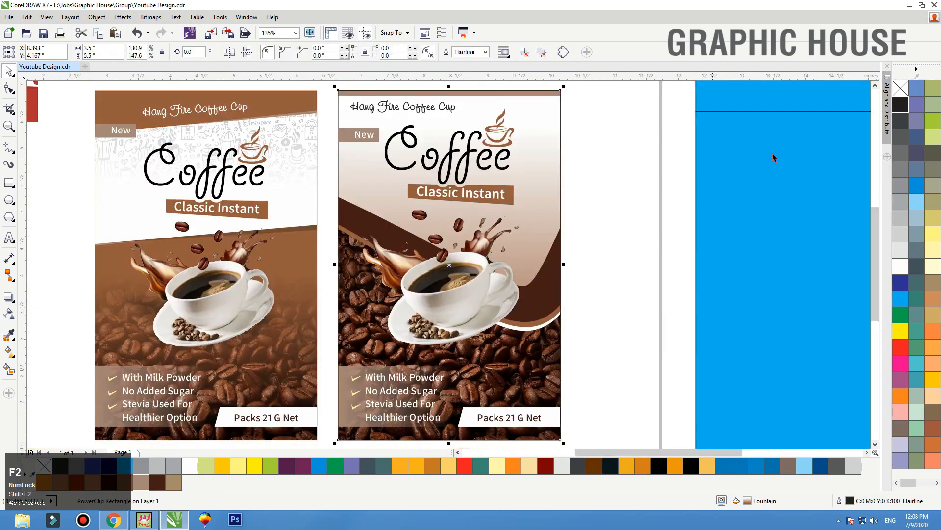
{"action": "right_click", "coordinate": [904, 92]}
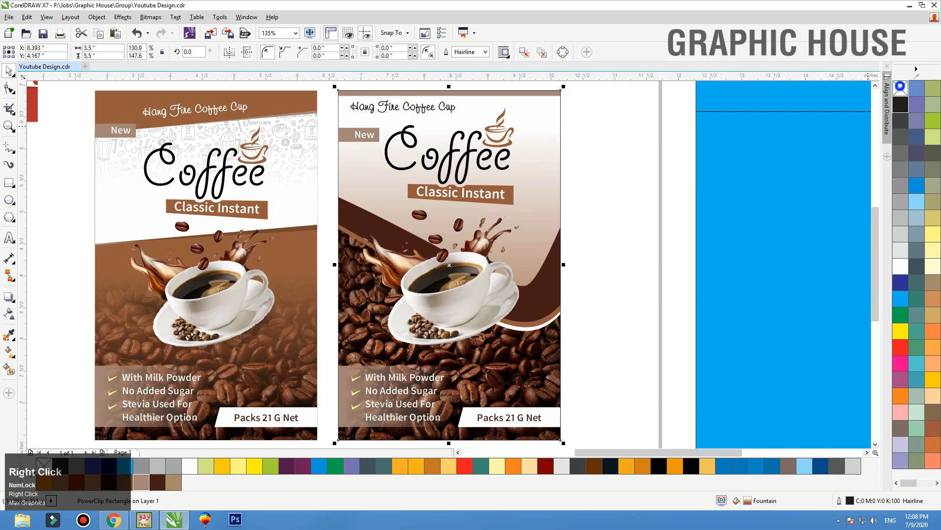
{"action": "left_click", "coordinate": [626, 208]}
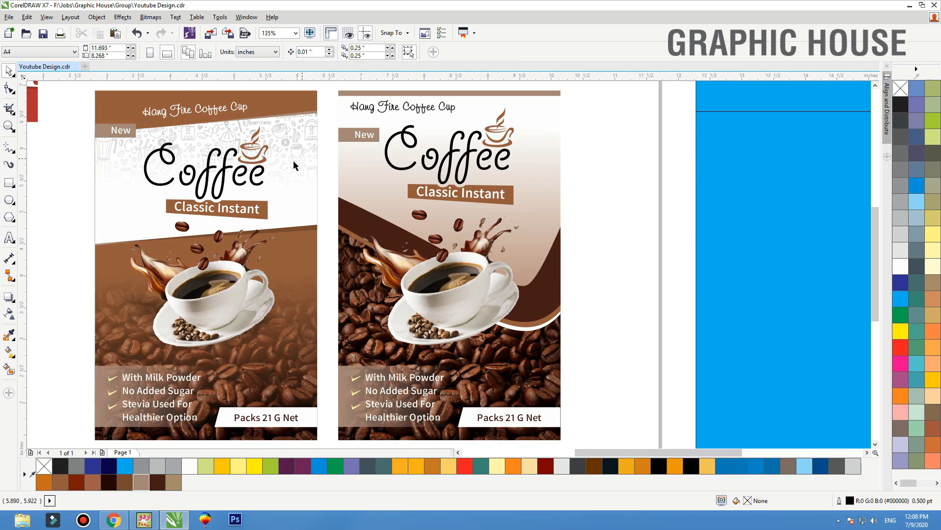
Save the document, switch to Chrome, and open the hand-drawn coffee lettering image from the related image results
{"action": "left_click", "coordinate": [617, 235]}
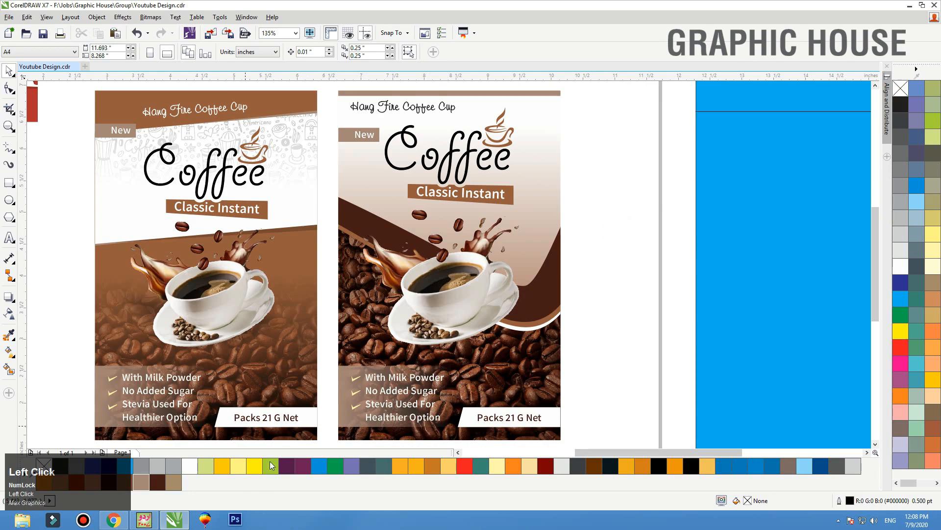
{"action": "key", "text": "ctrl+s"}
{"action": "left_click", "coordinate": [123, 513]}
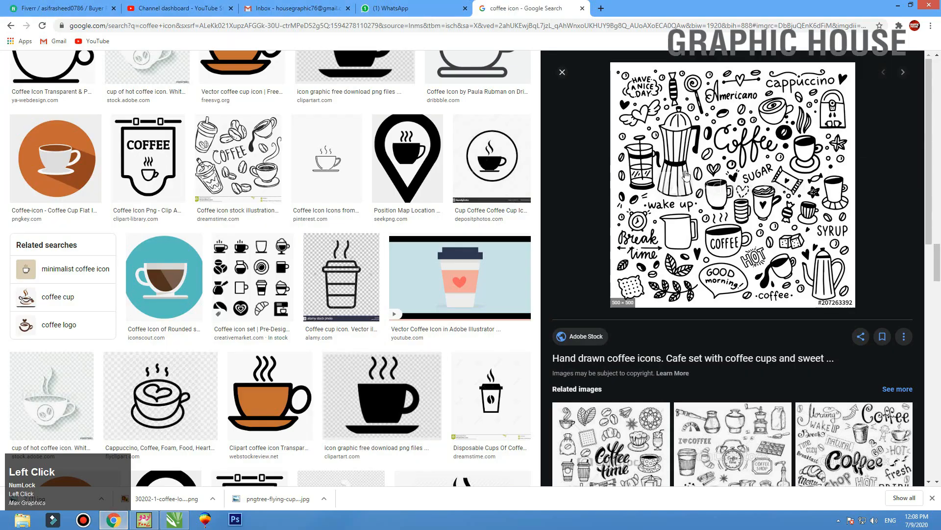
{"action": "scroll", "coordinate": [686, 175], "scroll_direction": "down", "scroll_amount": 5}
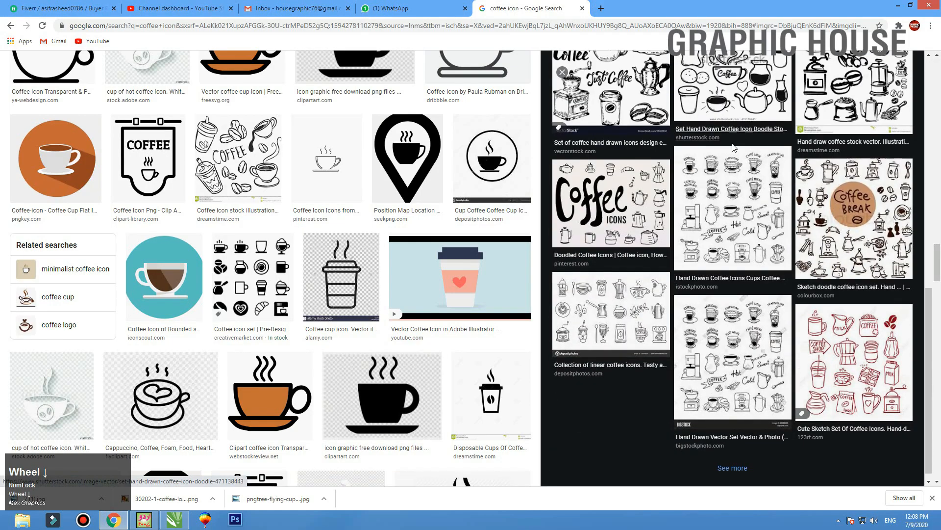
{"action": "scroll", "coordinate": [772, 201], "scroll_direction": "up", "scroll_amount": 3}
{"action": "left_click", "coordinate": [851, 120]}
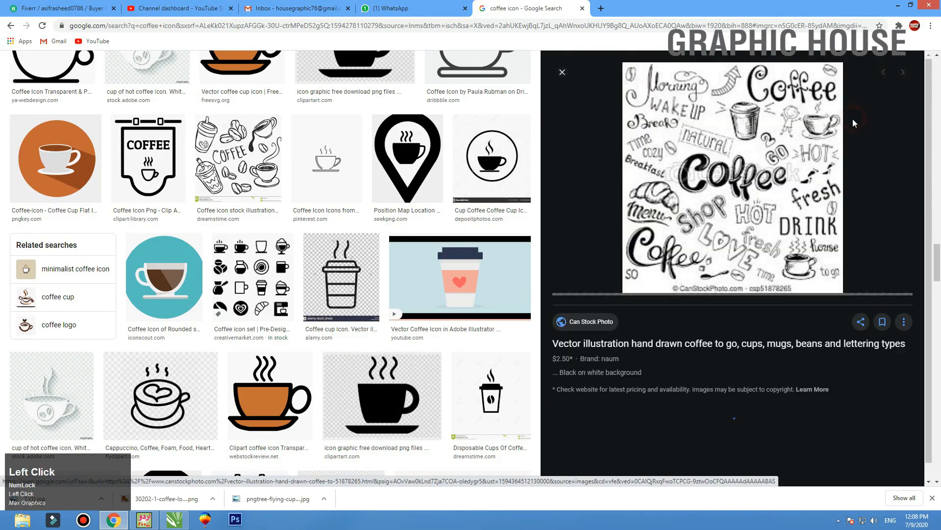
Browse the related coffee doodle images and copy the black-on-white hand-drawn coffee lettering illustration
{"action": "scroll", "coordinate": [734, 182], "scroll_direction": "down", "scroll_amount": 1}
{"action": "scroll", "coordinate": [734, 181], "scroll_direction": "down", "scroll_amount": 5}
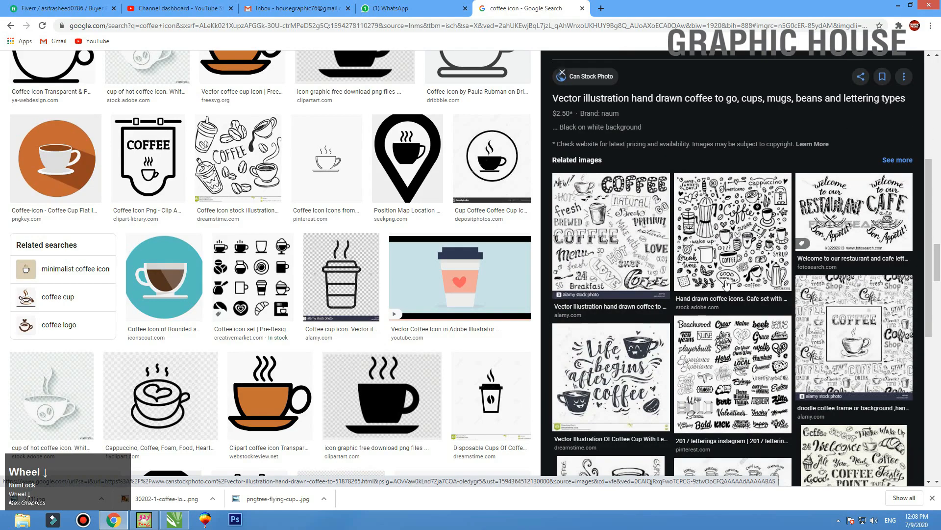
{"action": "scroll", "coordinate": [837, 250], "scroll_direction": "down", "scroll_amount": 5}
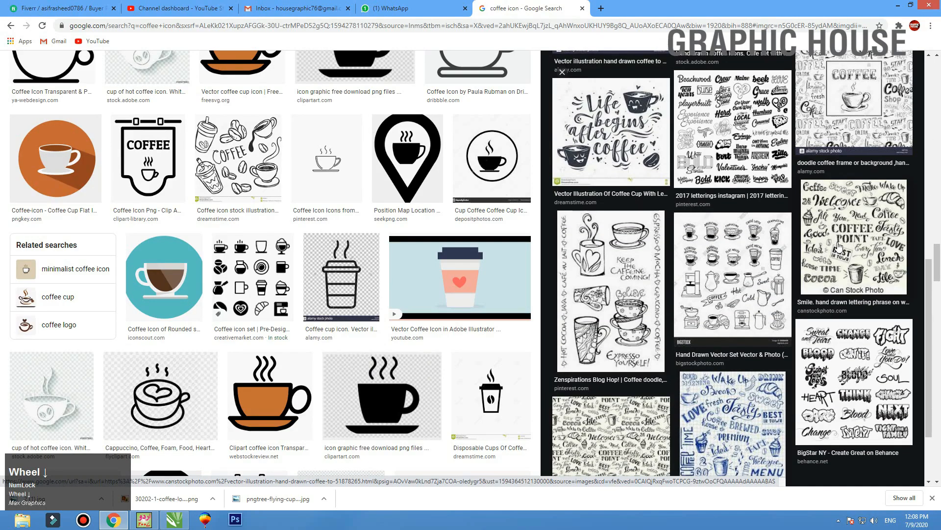
{"action": "scroll", "coordinate": [839, 246], "scroll_direction": "up", "scroll_amount": 4}
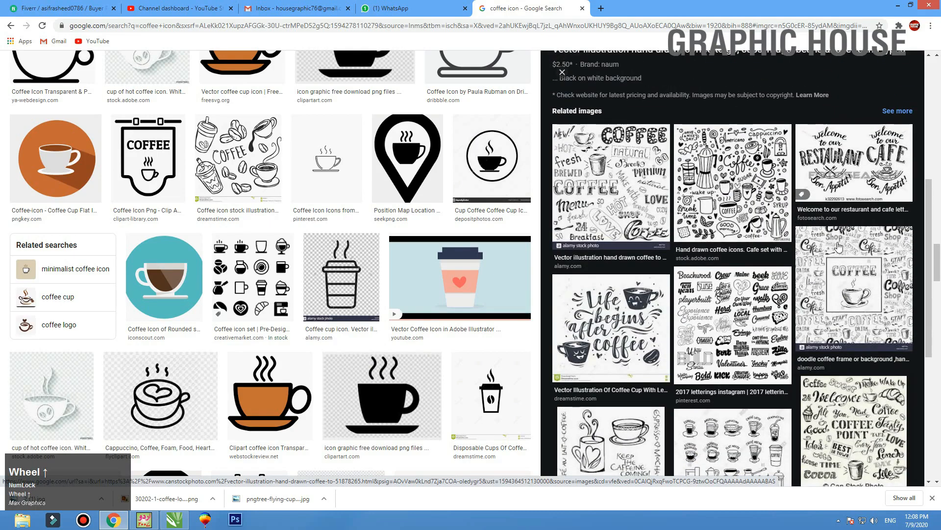
{"action": "scroll", "coordinate": [763, 207], "scroll_direction": "up", "scroll_amount": 6}
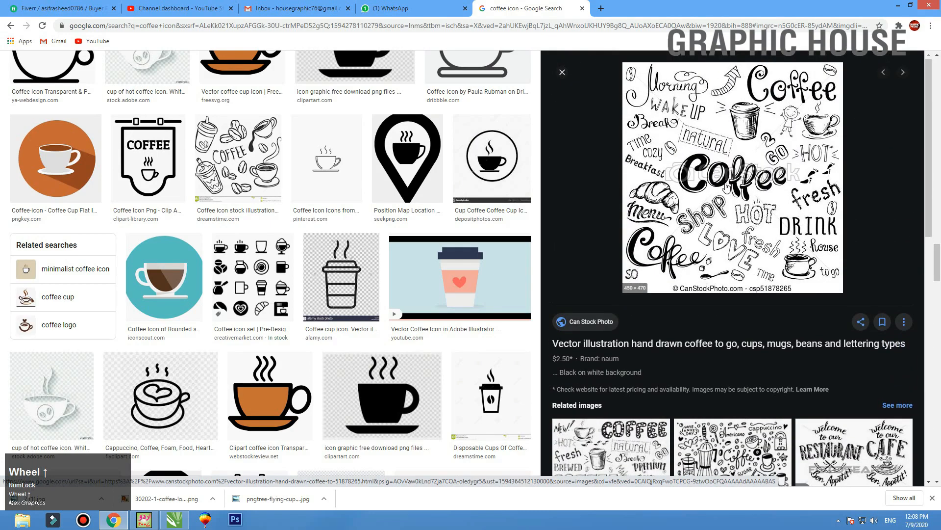
{"action": "right_click", "coordinate": [733, 184]}
{"action": "left_click", "coordinate": [757, 291]}
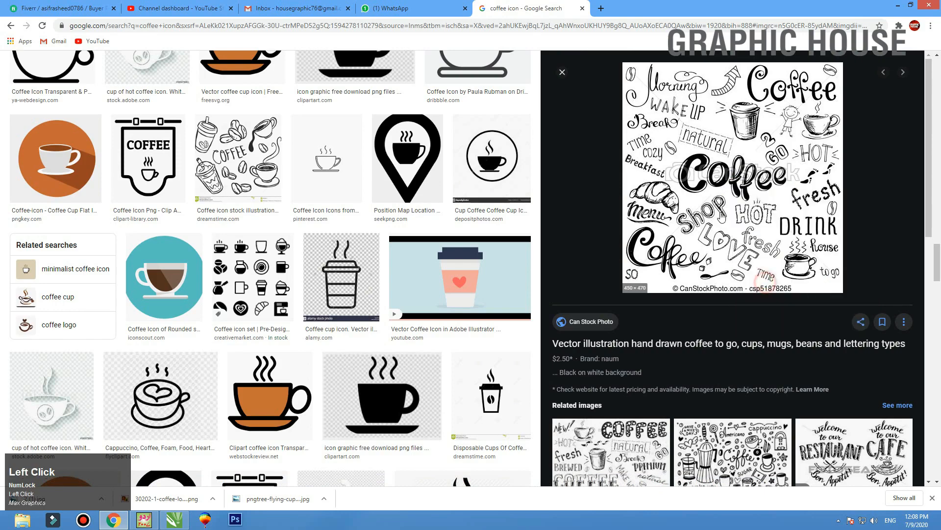
Switch to CorelDRAW, paste the coffee lettering image, and scale it down to about 2.43 by 2.54 inches
{"action": "key", "text": "alt+Tab"}
{"action": "key", "text": "ctrl+v"}
{"action": "key", "text": "shift+F2"}
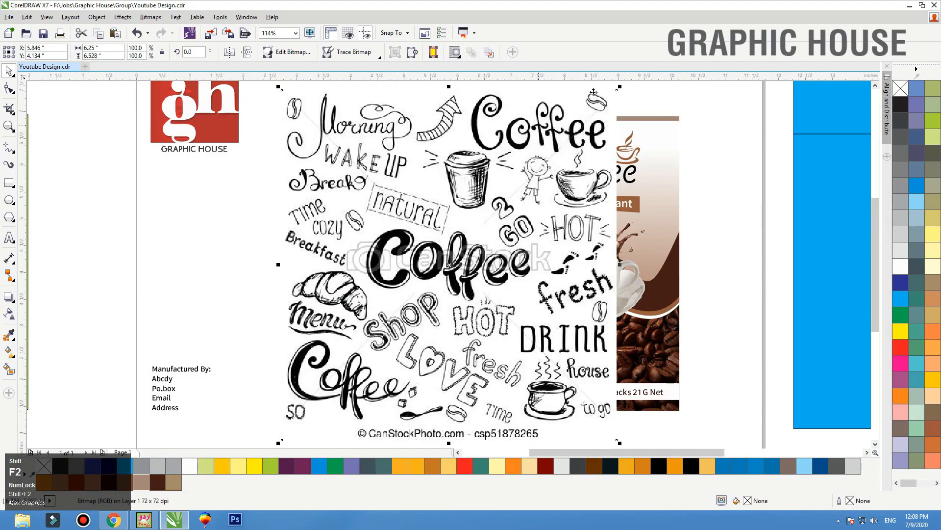
{"action": "left_click_drag", "start_coordinate": [621, 88], "coordinate": [518, 195]}
PowerClip the lettering image inside the second panel, move it to the panel's upper right, and send it behind the other contents
{"action": "right_click", "coordinate": [473, 141]}
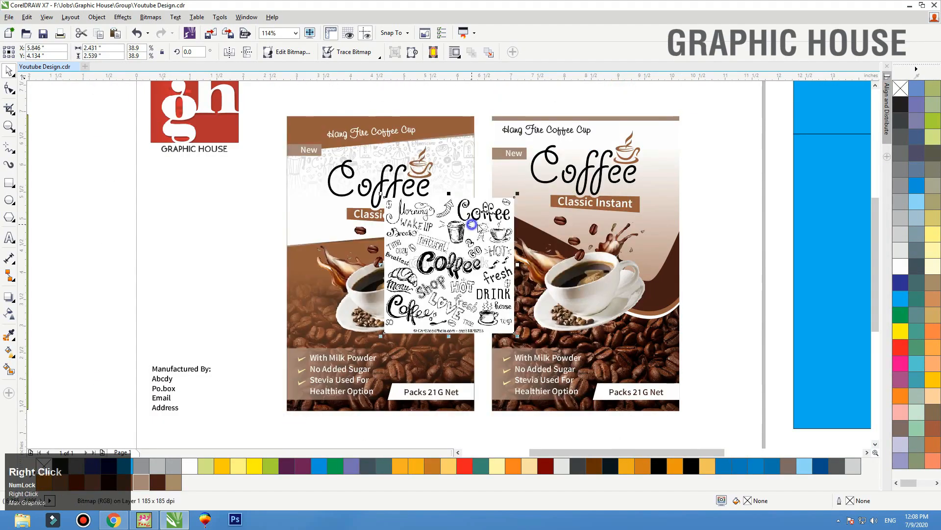
{"action": "left_click", "coordinate": [517, 147]}
{"action": "left_click", "coordinate": [505, 120]}
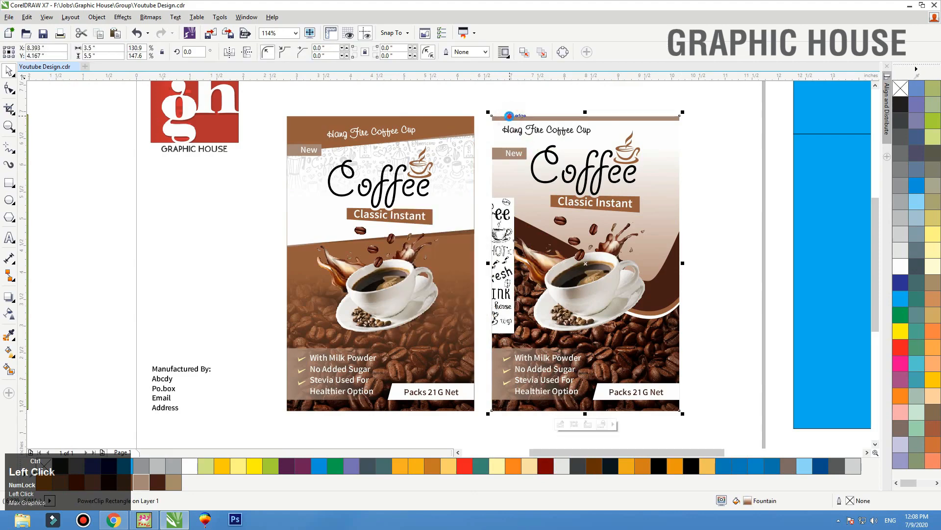
{"action": "left_click", "coordinate": [487, 224], "text": "ctrl"}
{"action": "left_click_drag", "start_coordinate": [468, 260], "coordinate": [635, 174]}
{"action": "key", "text": "shift+Page_Down"}
Apply a vertical linear transparency to the lettering image, fading it out downward, and finish editing the second panel's contents
{"action": "key", "text": "F2"}
{"action": "left_click_drag", "start_coordinate": [733, 110], "coordinate": [313, 340]}
{"action": "left_click", "coordinate": [8, 313]}
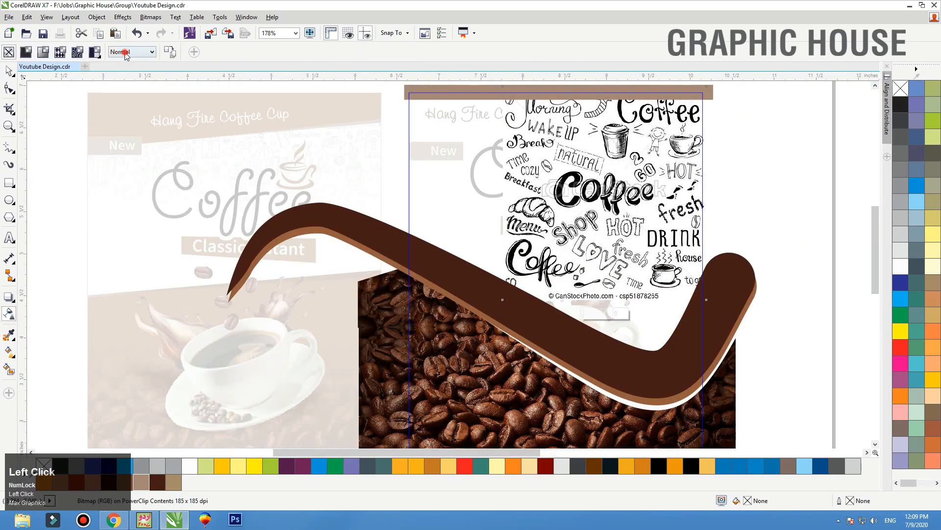
{"action": "left_click", "coordinate": [26, 52]}
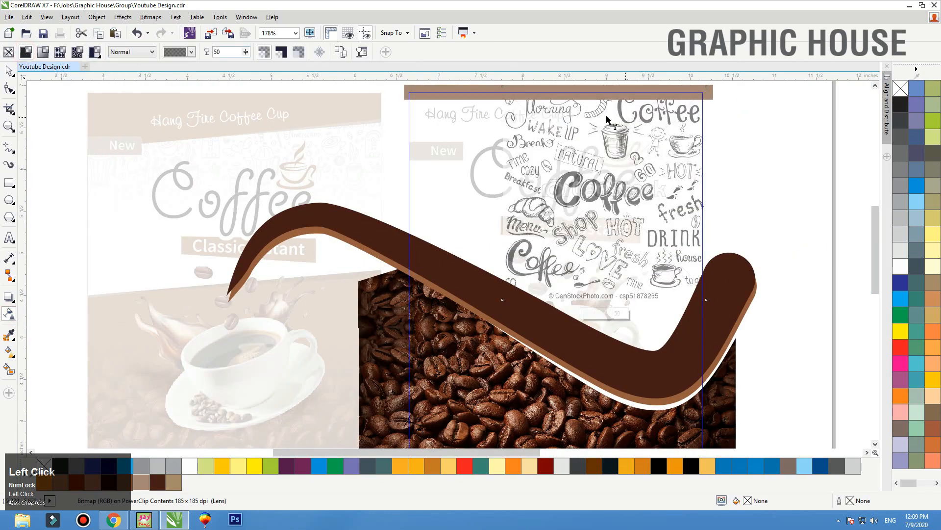
{"action": "left_click_drag", "start_coordinate": [605, 101], "coordinate": [605, 254]}
{"action": "key", "text": "F3"}
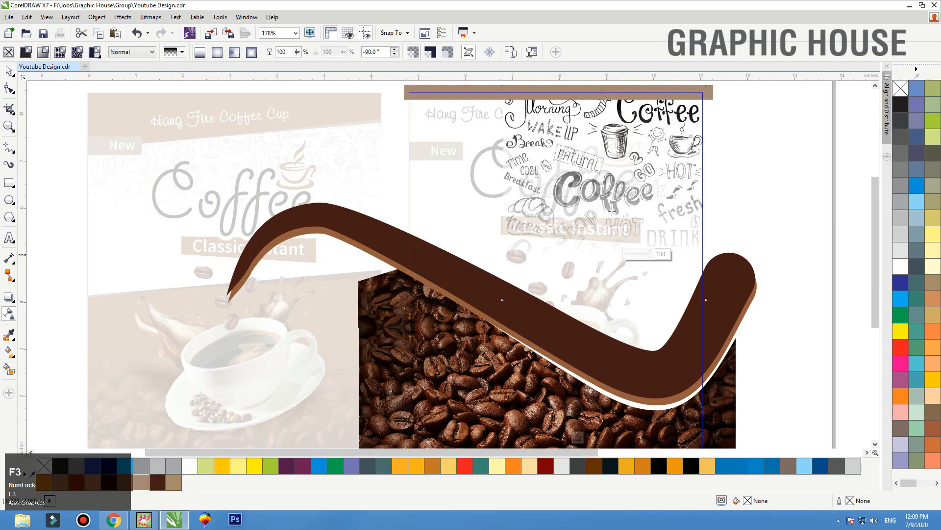
{"action": "left_click_drag", "start_coordinate": [605, 171], "coordinate": [605, 131]}
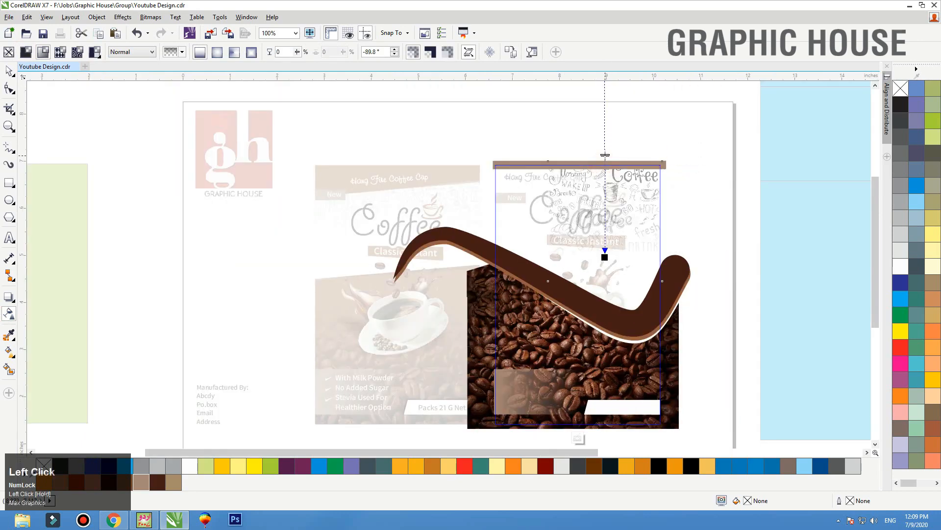
{"action": "key", "text": "space"}
{"action": "left_click", "coordinate": [699, 144]}
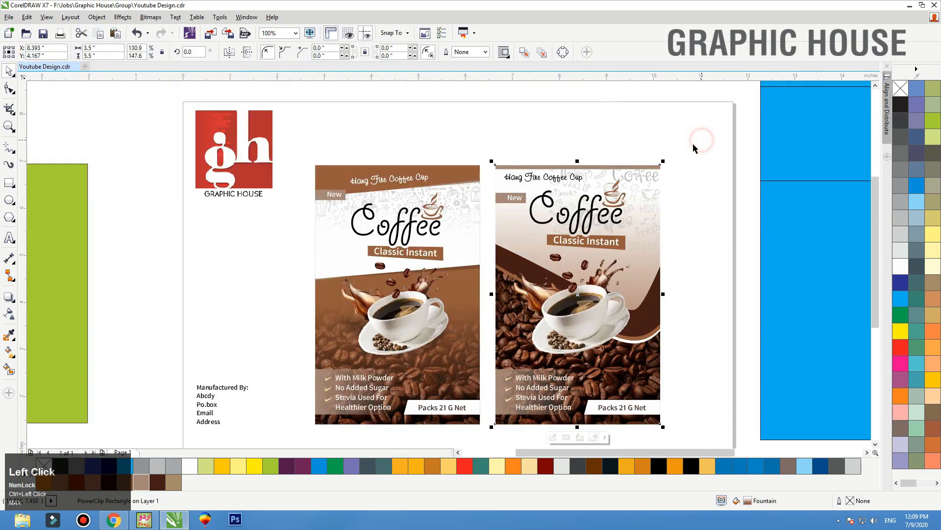
Duplicate the faded lettering image toward the left inside the second panel's PowerClip and send the copy to the back
{"action": "left_click_drag", "start_coordinate": [470, 300], "coordinate": [413, 307]}
{"action": "left_click", "coordinate": [675, 181], "text": "ctrl"}
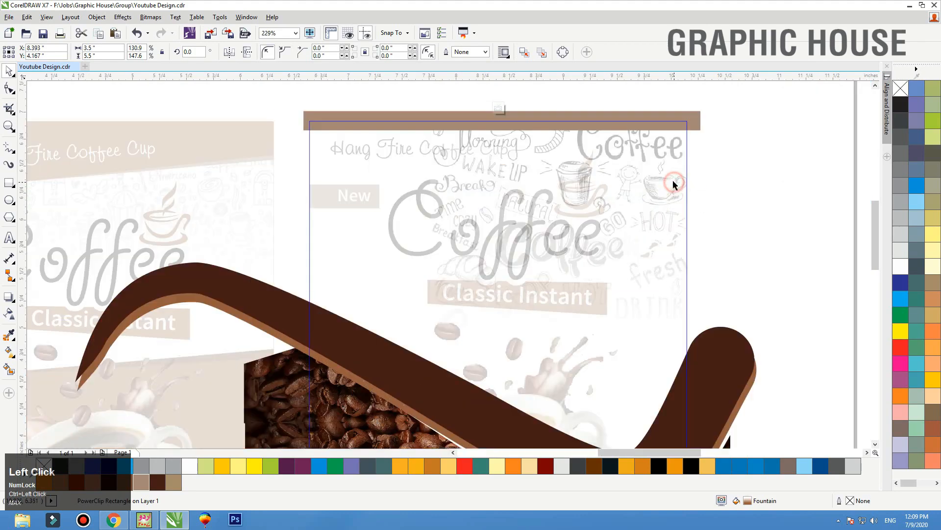
{"action": "left_click_drag", "start_coordinate": [629, 214], "coordinate": [431, 212]}
{"action": "right_click", "coordinate": [431, 212]}
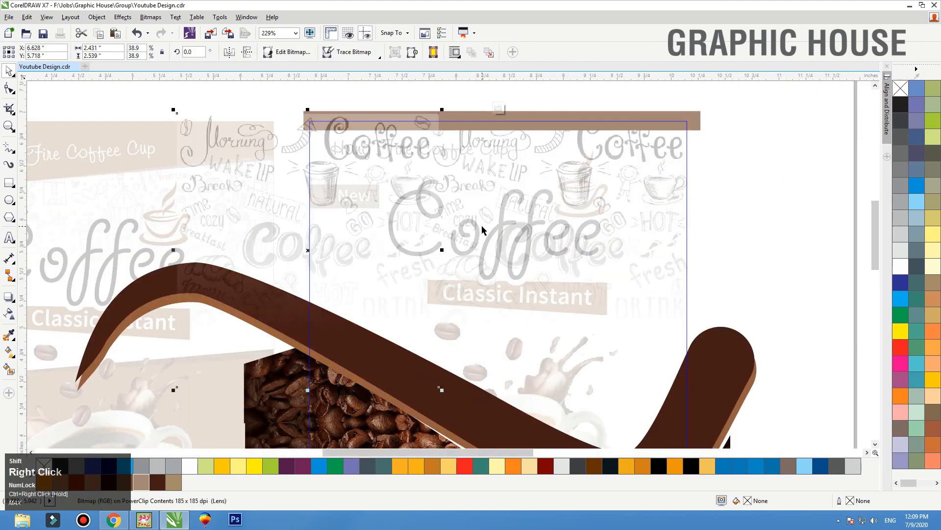
{"action": "key", "text": "shift+Page_Down"}
{"action": "left_click", "coordinate": [738, 177], "text": "ctrl"}
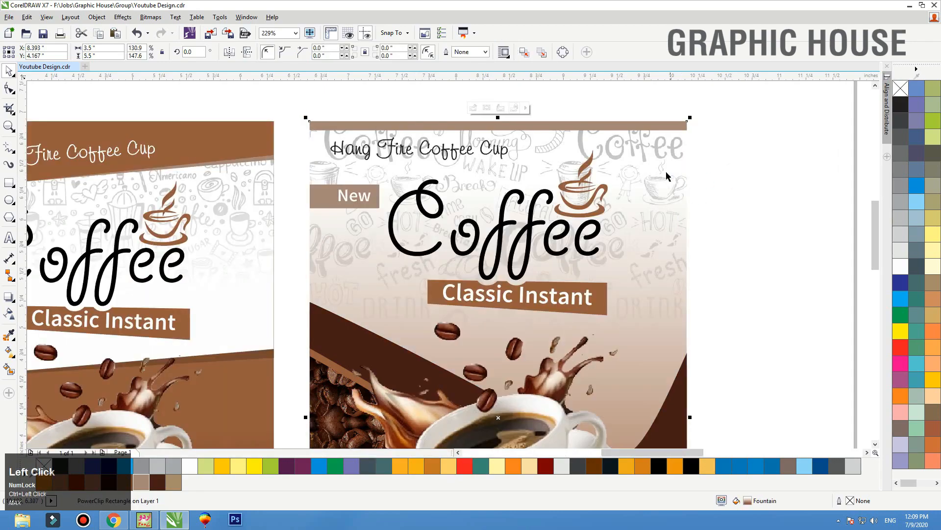
Adjust the linear transparency of the lettering images inside the second panel's PowerClip and finish editing its contents
{"action": "left_click", "coordinate": [643, 150], "text": "ctrl"}
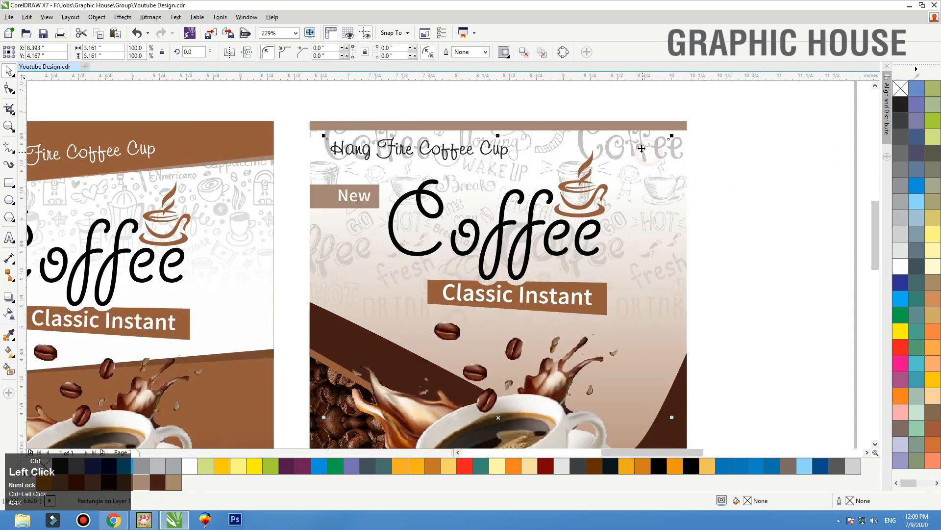
{"action": "left_click", "coordinate": [675, 144], "text": "ctrl"}
{"action": "left_click", "coordinate": [642, 164], "text": "ctrl"}
{"action": "key", "text": "F3"}
{"action": "key", "text": "space"}
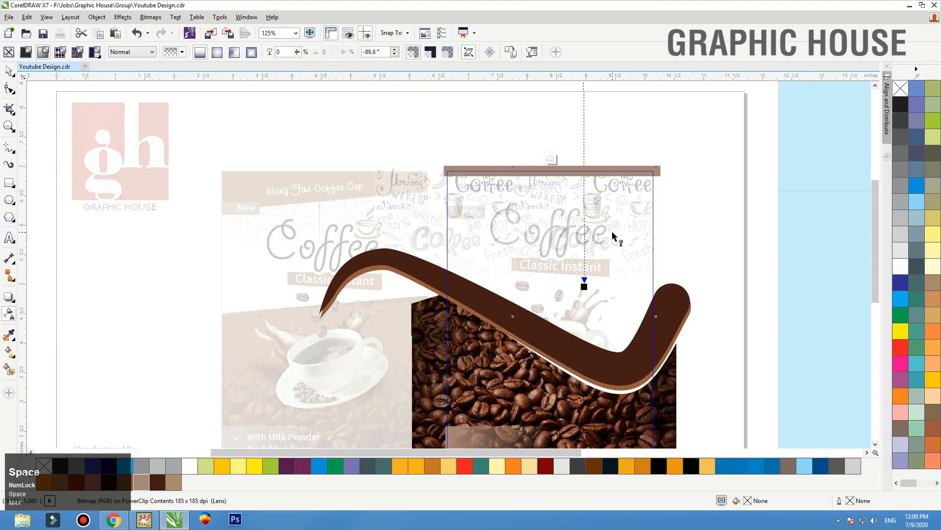
{"action": "key", "text": "F3"}
{"action": "left_click_drag", "start_coordinate": [586, 184], "coordinate": [519, 177]}
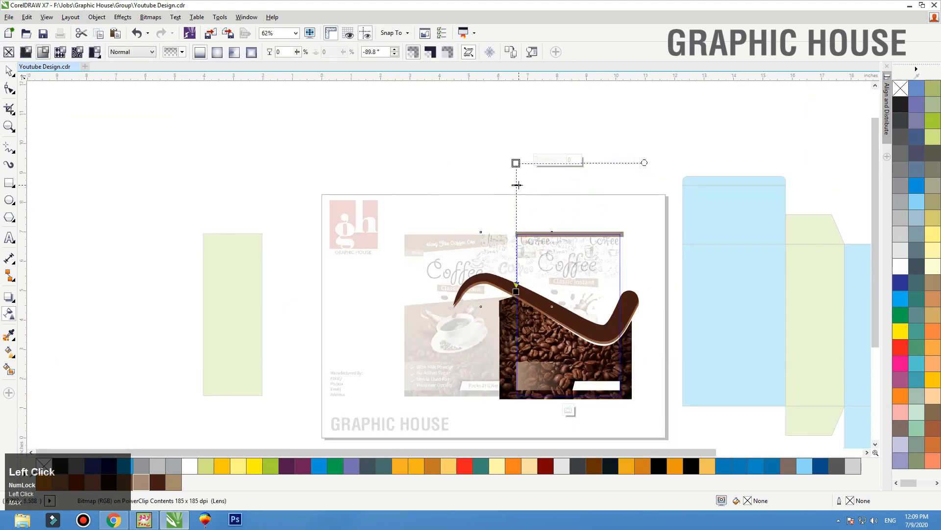
{"action": "key", "text": "space"}
{"action": "left_click_drag", "start_coordinate": [657, 208], "coordinate": [482, 287]}
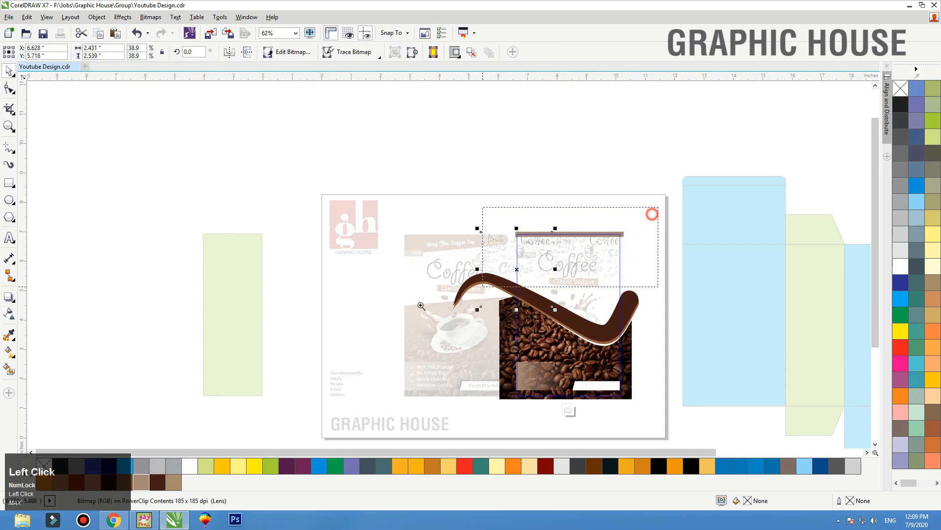
{"action": "left_click", "coordinate": [808, 186], "text": "ctrl"}
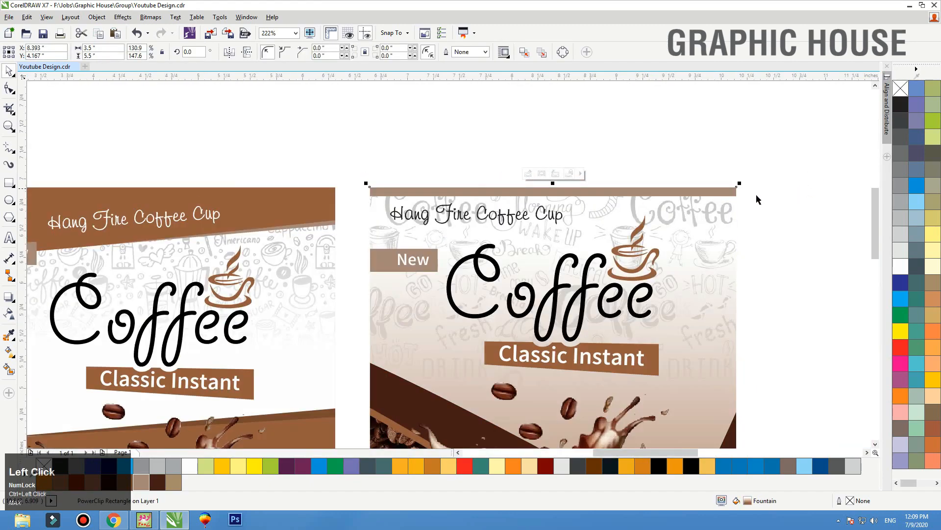
{"action": "left_click", "coordinate": [682, 230], "text": "ctrl"}
{"action": "left_click", "coordinate": [732, 223]}
{"action": "key", "text": "shift+F2"}
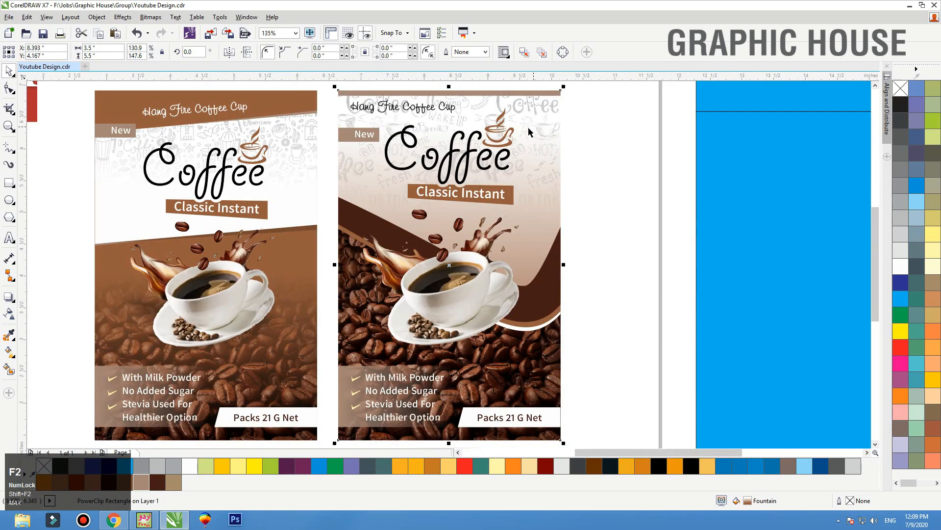
{"action": "left_click", "coordinate": [579, 142]}
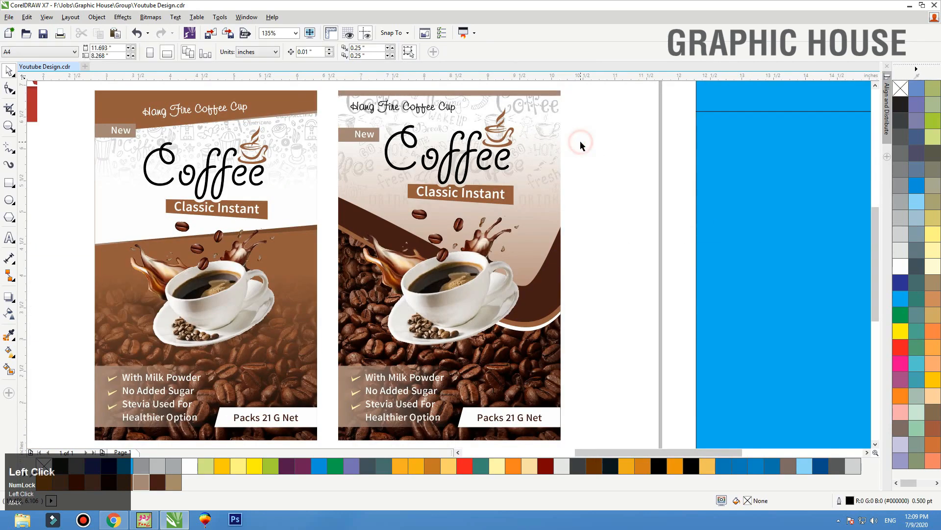
Duplicate the whole blue and green box layout directly below the original
{"action": "key", "text": "F4"}
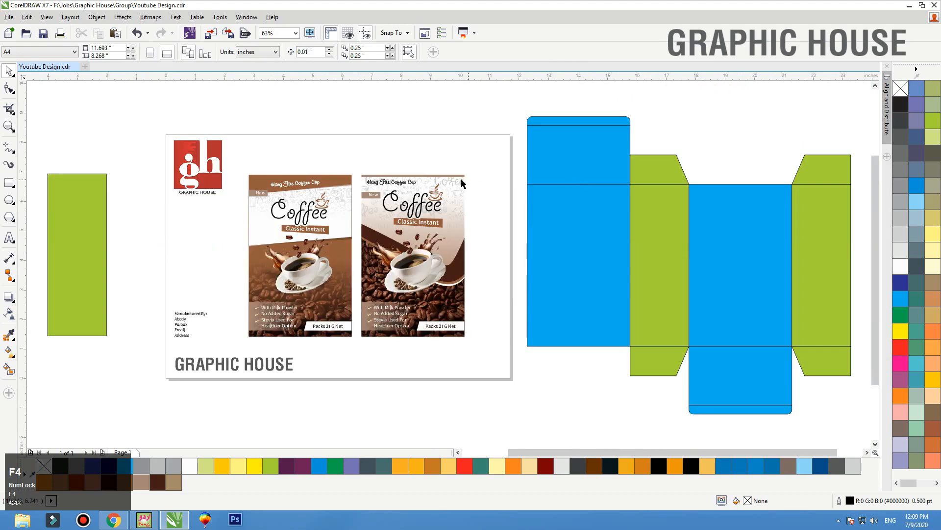
{"action": "scroll", "coordinate": [486, 121], "scroll_direction": "down", "scroll_amount": 2}
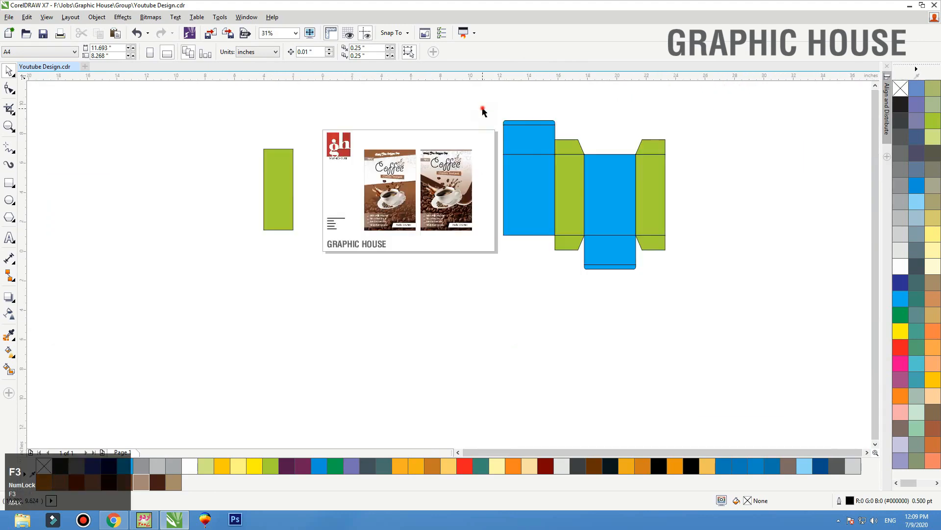
{"action": "left_click_drag", "start_coordinate": [483, 109], "coordinate": [686, 274]}
{"action": "left_click_drag", "start_coordinate": [607, 155], "coordinate": [607, 304]}
{"action": "right_click", "coordinate": [607, 304]}
Group the second coffee panel, place it on the lower box layout's leftmost large blue face, and bring it to the front
{"action": "left_click_drag", "start_coordinate": [501, 256], "coordinate": [504, 304]}
{"action": "key", "text": "ctrl+g"}
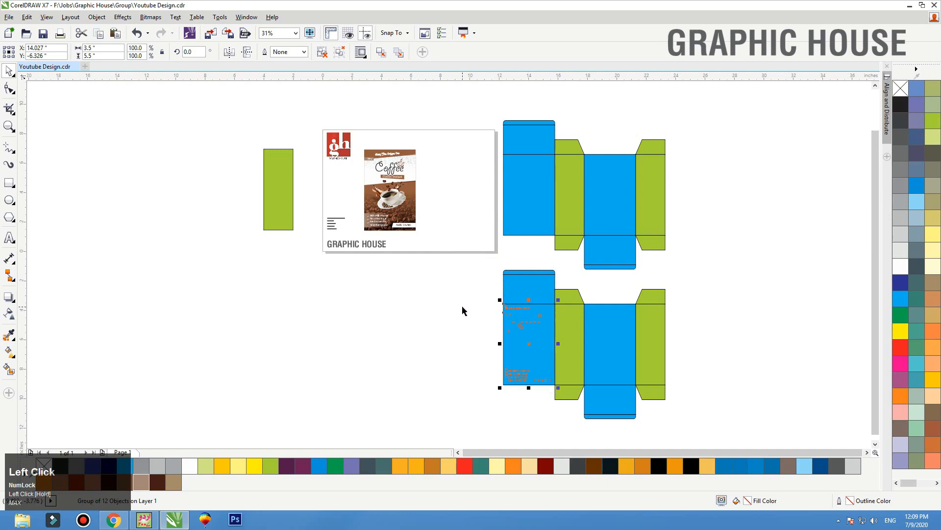
{"action": "key", "text": "shift+Page_Up"}
{"action": "left_click", "coordinate": [441, 311]}
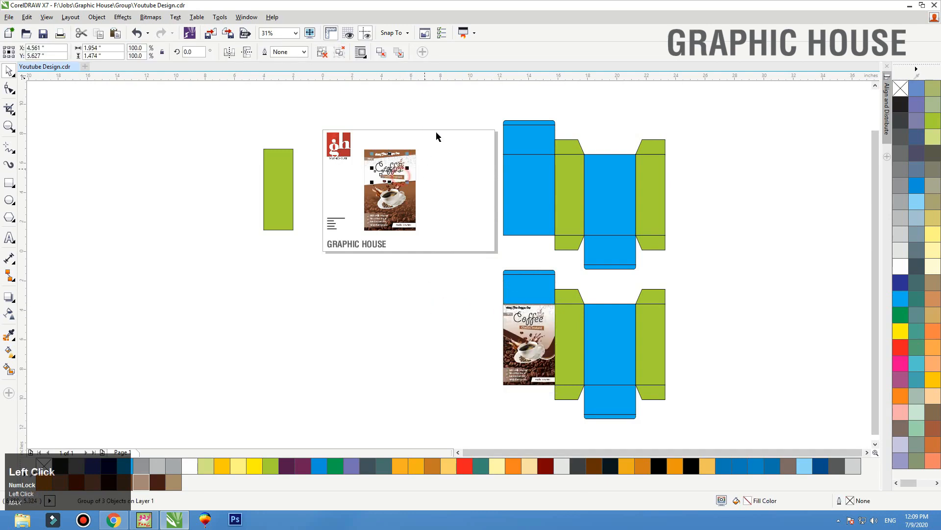
Group the first coffee panel's objects and snap the group onto the upper box layout's leftmost large blue face
{"action": "mouse_move", "coordinate": [436, 133]}
{"action": "left_mouse_down"}
{"action": "mouse_move", "coordinate": [341, 230]}
{"action": "mouse_move", "coordinate": [355, 241]}
{"action": "left_mouse_up"}
{"action": "key", "text": "ctrl+g"}
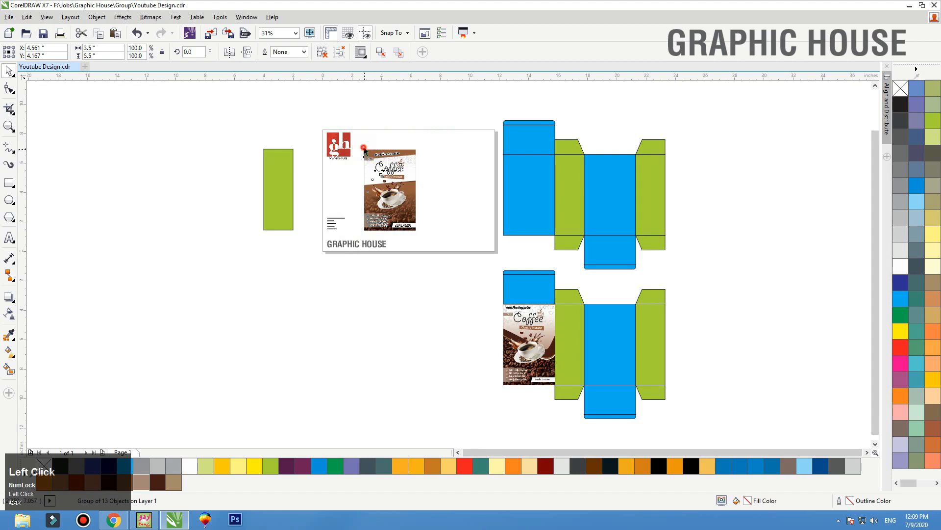
{"action": "left_click_drag", "start_coordinate": [364, 150], "coordinate": [503, 154]}
{"action": "left_click", "coordinate": [461, 170]}
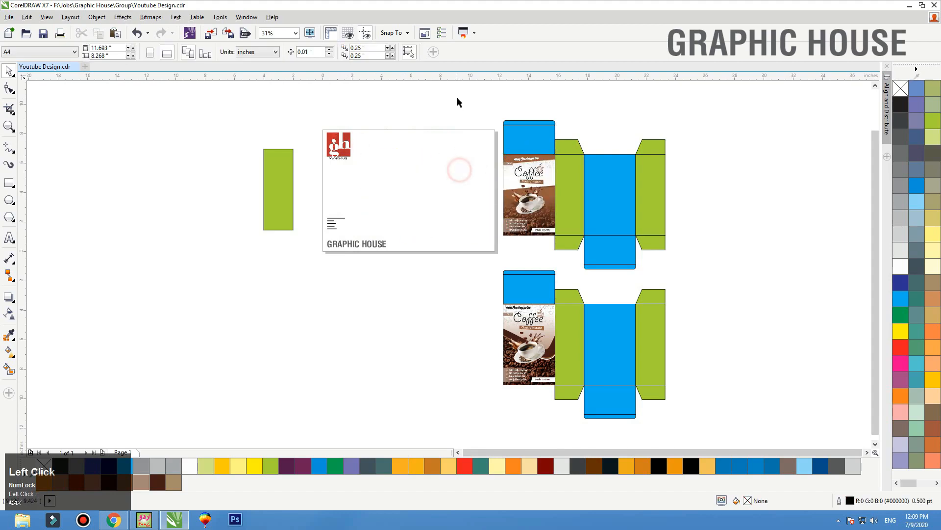
{"action": "left_click_drag", "start_coordinate": [457, 97], "coordinate": [684, 270]}
{"action": "key", "text": "shift+F2"}
{"action": "left_click", "coordinate": [209, 224]}
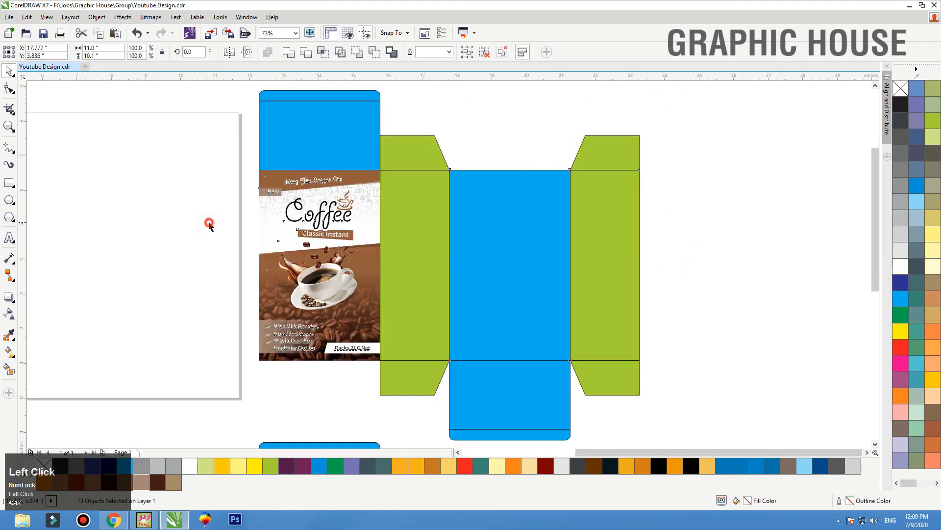
{"action": "left_click", "coordinate": [340, 254]}
{"action": "left_click", "coordinate": [209, 244]}
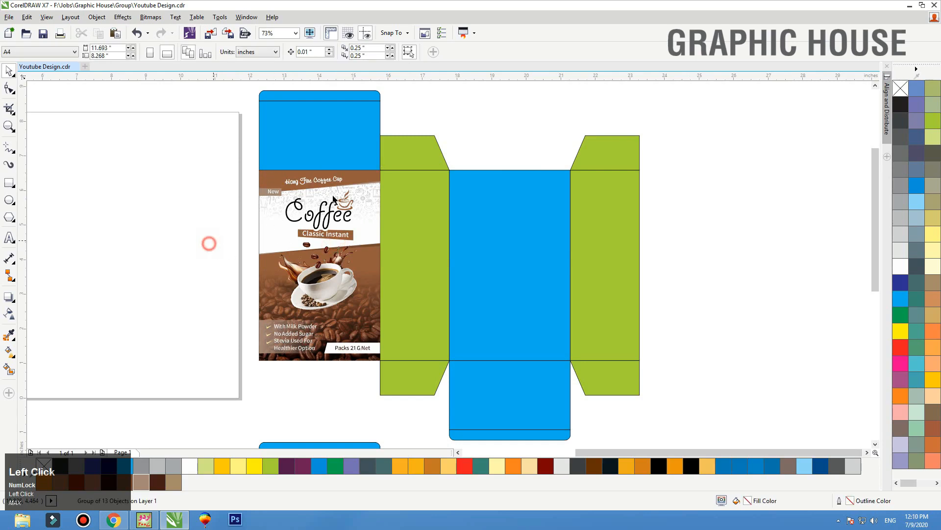
Copy the loose green rectangle onto the page and delete the original beside the page
{"action": "key", "text": "F4"}
{"action": "left_click_drag", "start_coordinate": [459, 286], "coordinate": [623, 416]}
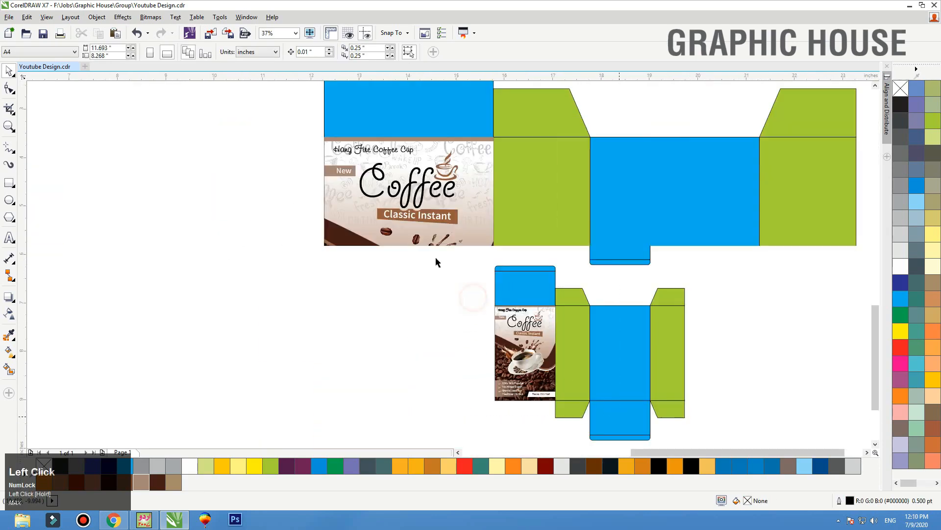
{"action": "key", "text": "F4"}
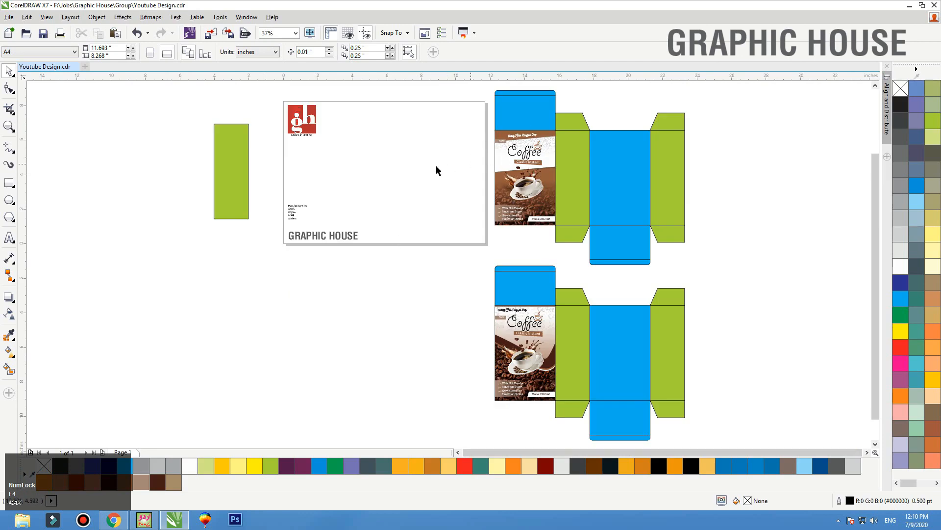
{"action": "left_click", "coordinate": [573, 163]}
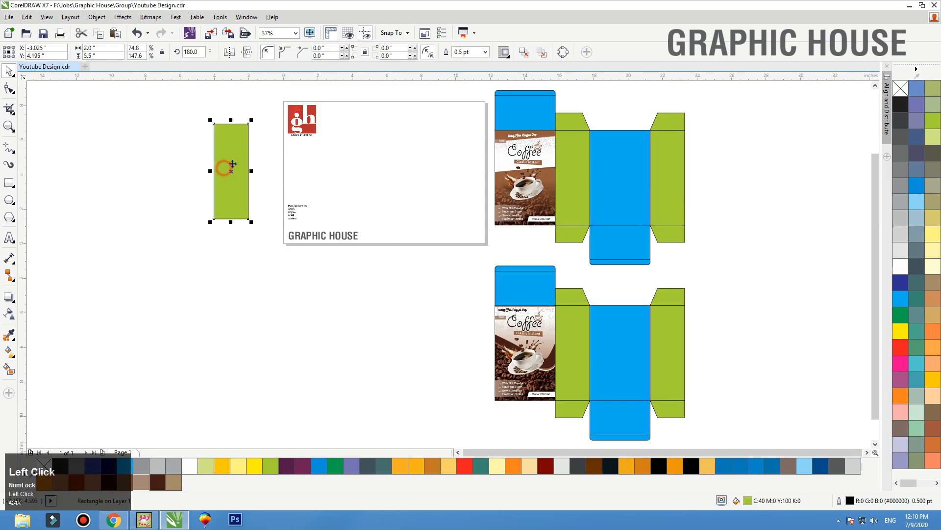
{"action": "left_click_drag", "start_coordinate": [393, 168], "coordinate": [393, 169]}
{"action": "left_click_drag", "start_coordinate": [218, 176], "coordinate": [367, 174]}
{"action": "right_click", "coordinate": [367, 173]}
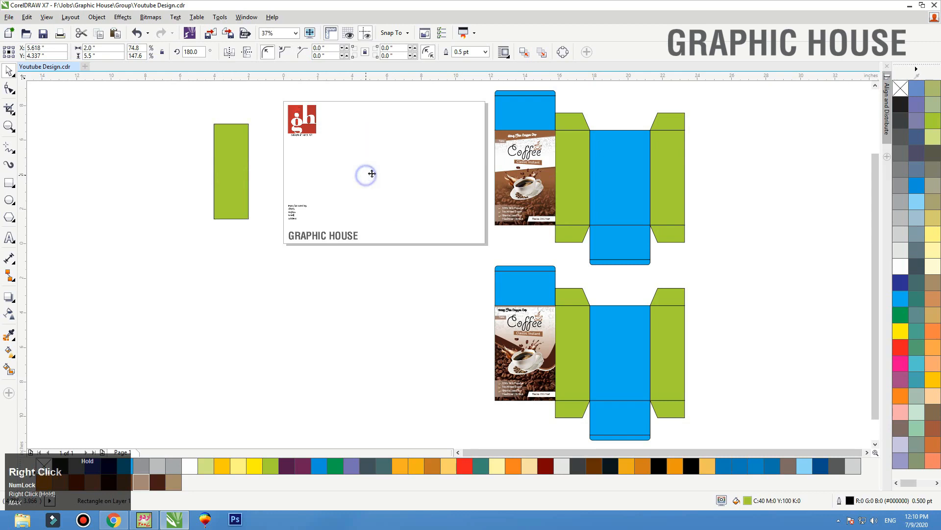
{"action": "left_click", "coordinate": [240, 174]}
{"action": "key", "text": "Delete"}
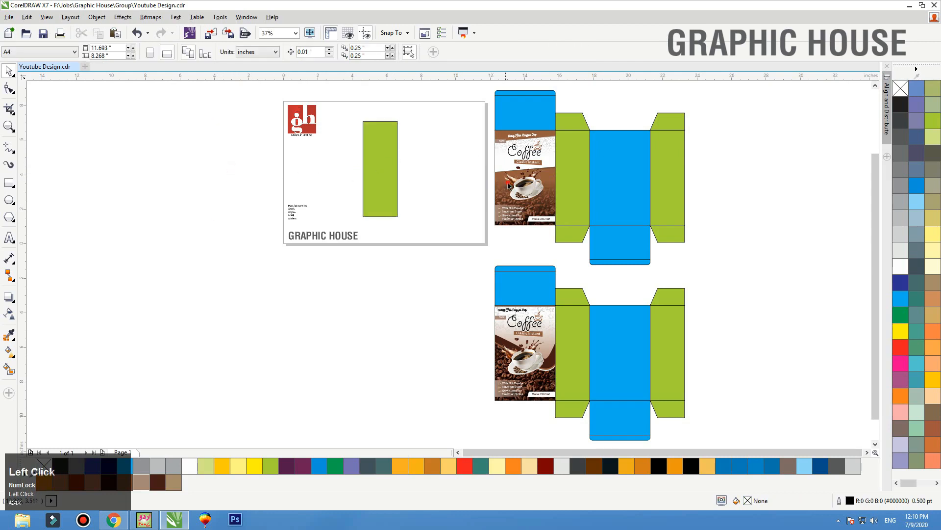
Duplicate the upper layout's grouped coffee panel onto the page, beside the green rectangle
{"action": "left_click_drag", "start_coordinate": [507, 183], "coordinate": [431, 182]}
{"action": "right_click", "coordinate": [432, 182]}
{"action": "left_click", "coordinate": [346, 166]}
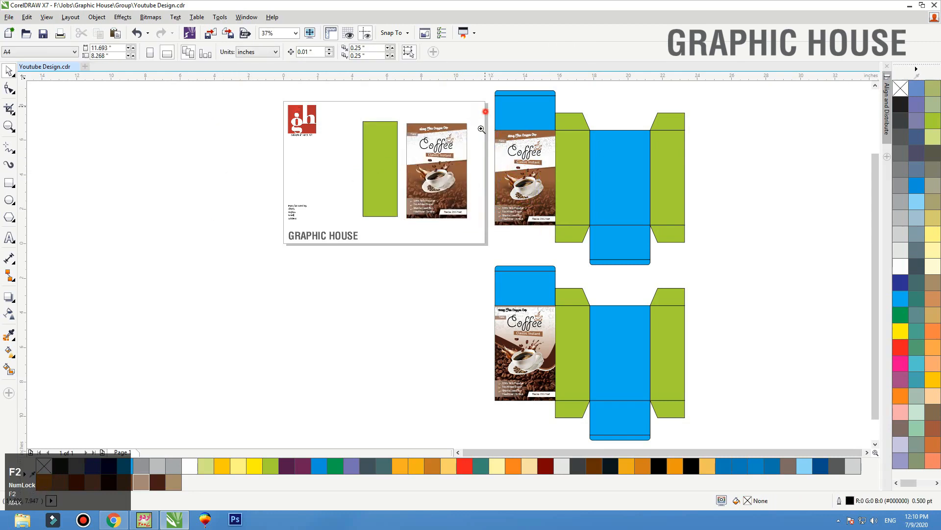
{"action": "scroll", "coordinate": [319, 249], "scroll_direction": "up", "scroll_amount": 3}
Place the "Manufactured By" text block in the lower part of the green rectangle and remove the rectangle's outline
{"action": "left_click_drag", "start_coordinate": [186, 363], "coordinate": [426, 296]}
{"action": "left_click", "coordinate": [426, 297]}
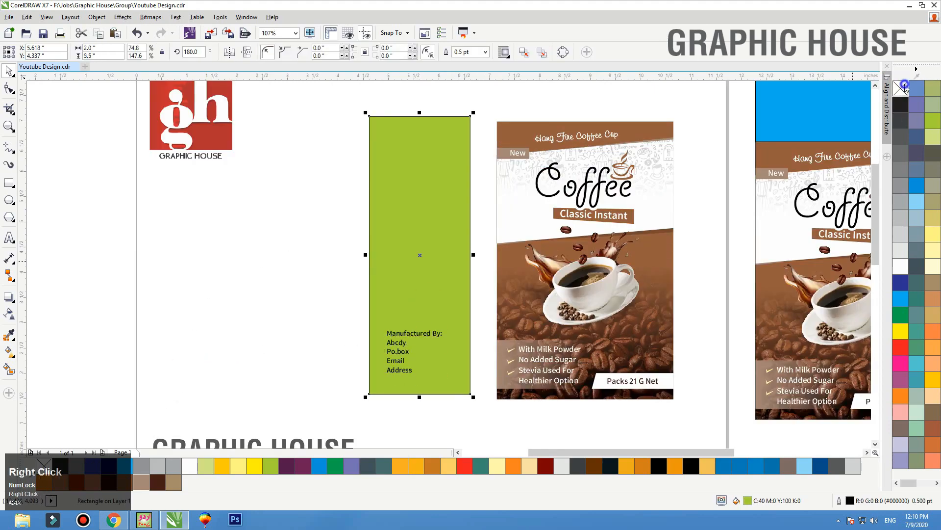
{"action": "right_click", "coordinate": [905, 86]}
Add a single inside contour of about 0.147" to the green rectangle and break it apart from the rectangle
{"action": "left_click", "coordinate": [13, 300]}
{"action": "left_click", "coordinate": [22, 310]}
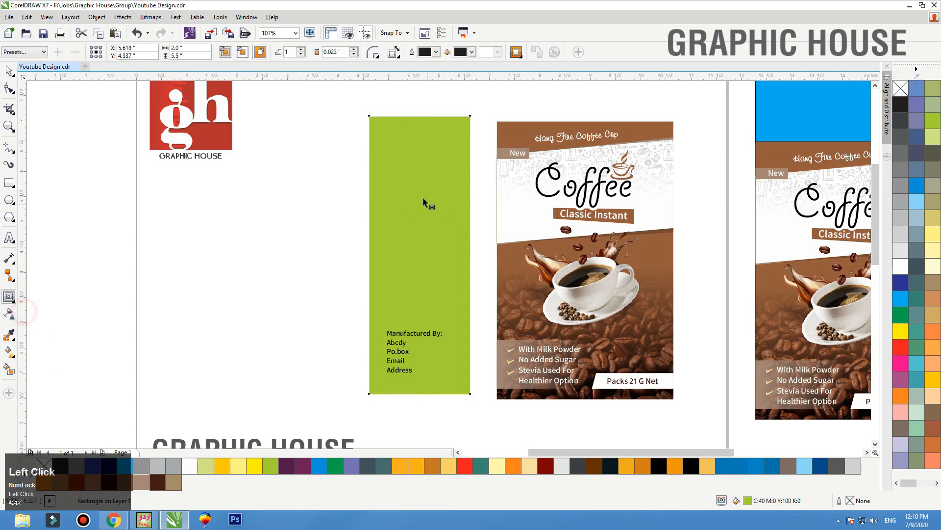
{"action": "left_click_drag", "start_coordinate": [380, 191], "coordinate": [378, 196]}
{"action": "key", "text": "space"}
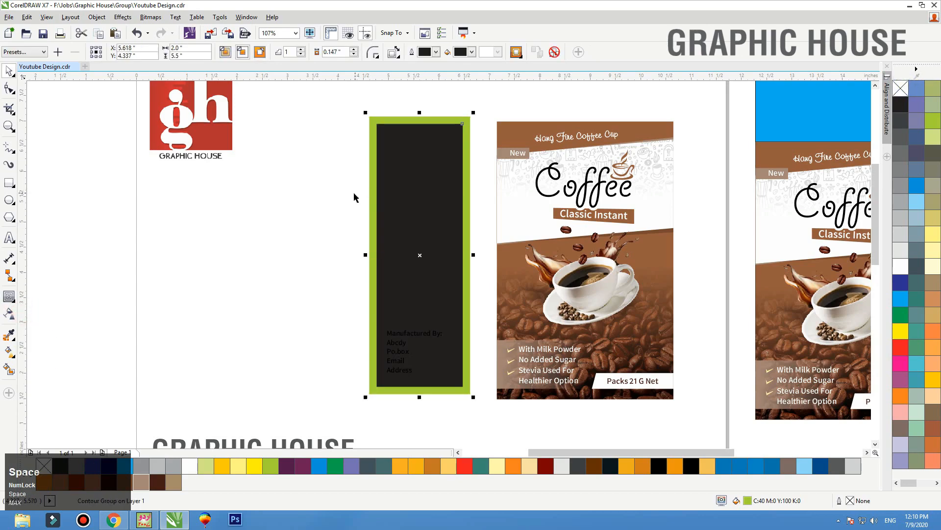
{"action": "key", "text": "ctrl+k"}
{"action": "left_click", "coordinate": [317, 206]}
{"action": "left_click_drag", "start_coordinate": [440, 204], "coordinate": [419, 204]}
{"action": "key", "text": "ctrl+z"}
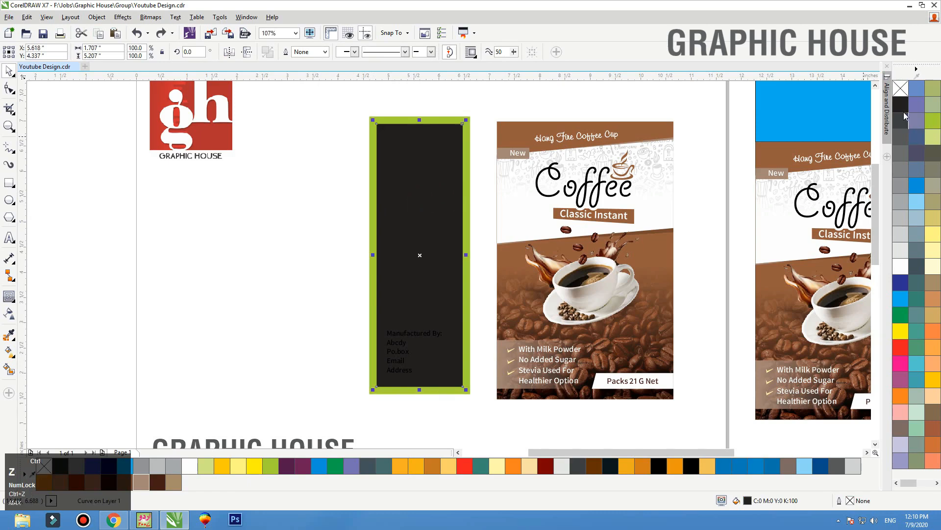
Give the separated inner contour a black outline and no fill
{"action": "right_click", "coordinate": [901, 106]}
{"action": "left_click", "coordinate": [901, 89]}
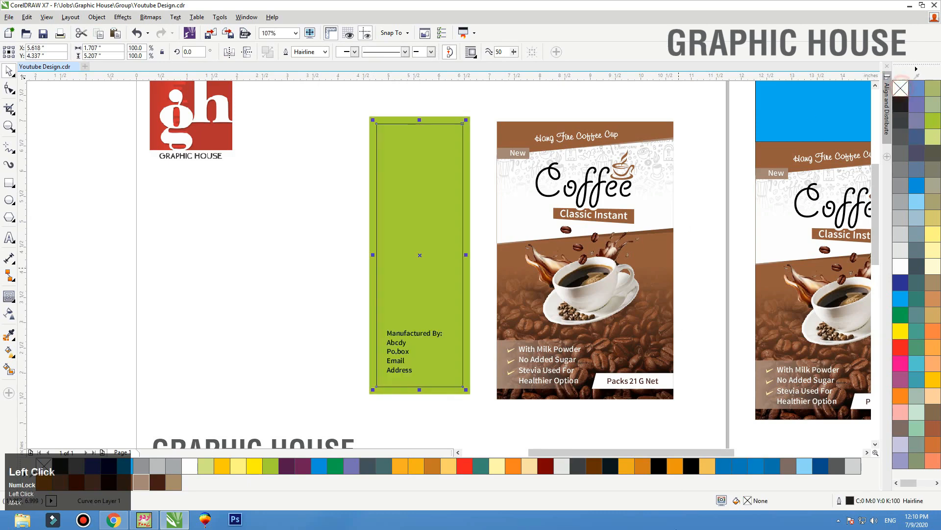
{"action": "left_click", "coordinate": [256, 332]}
Ungroup the copied coffee panel and fill the green rectangle with the panel's brown using the Color Eyedropper
{"action": "left_click", "coordinate": [540, 315]}
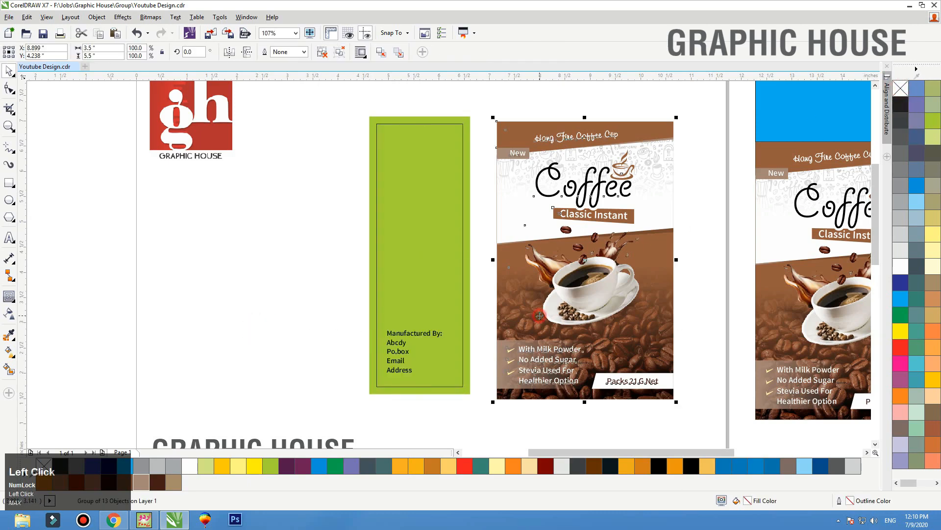
{"action": "left_click", "coordinate": [324, 56]}
{"action": "left_click", "coordinate": [244, 140]}
{"action": "left_click", "coordinate": [10, 334]}
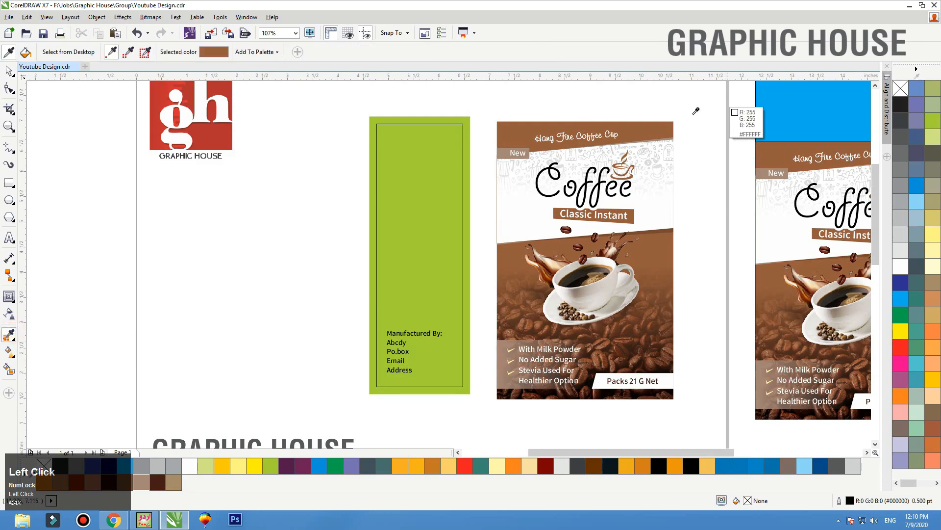
{"action": "left_click", "coordinate": [669, 127]}
{"action": "left_click", "coordinate": [457, 117]}
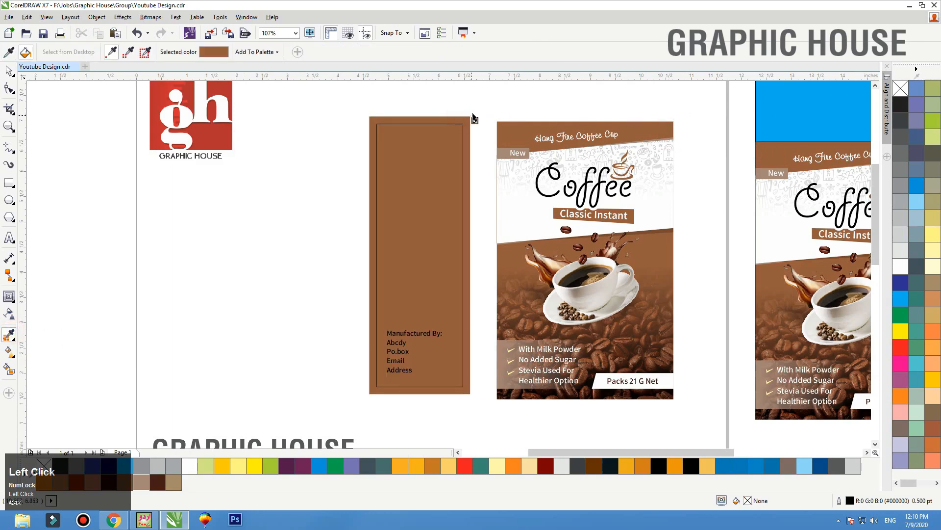
{"action": "key", "text": "space"}
Extract the contents of the copied coffee panel's PowerClip background rectangle
{"action": "left_click", "coordinate": [252, 216]}
{"action": "left_click", "coordinate": [671, 297]}
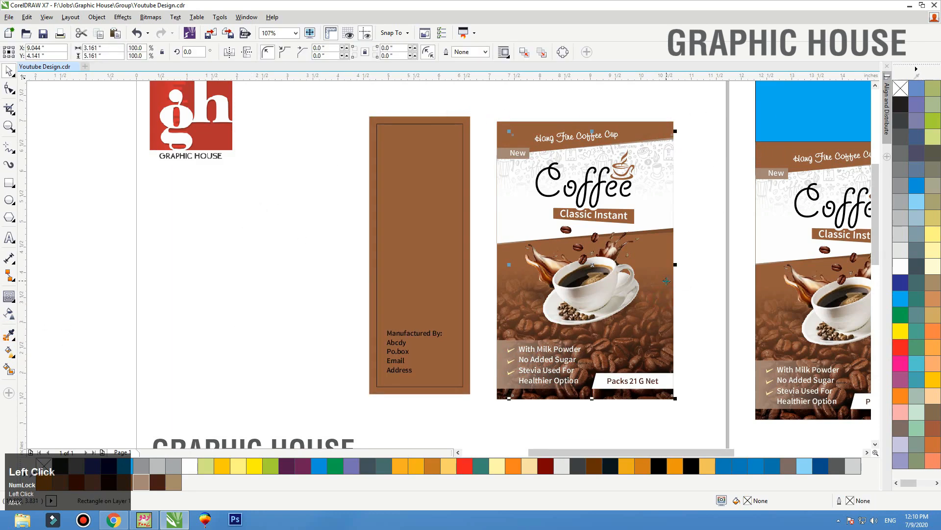
{"action": "left_click", "coordinate": [666, 280]}
{"action": "left_click", "coordinate": [599, 278]}
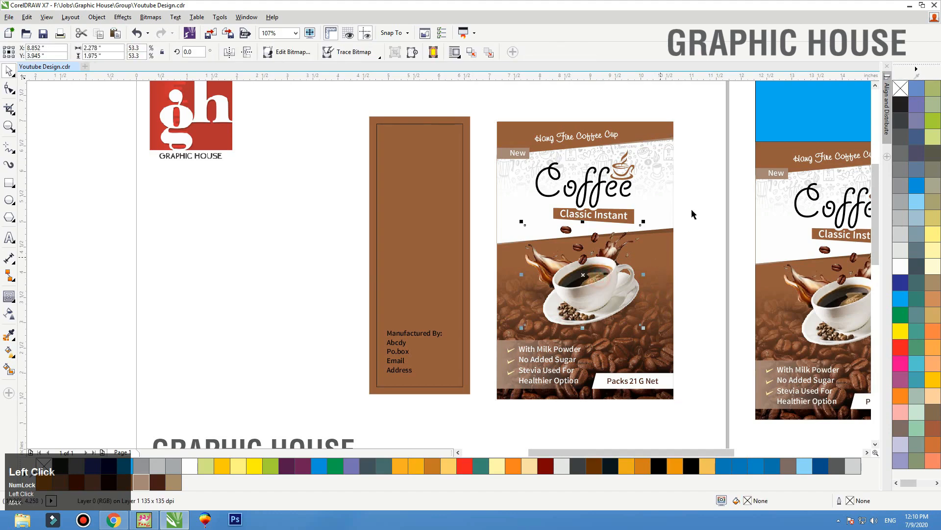
{"action": "right_click", "coordinate": [672, 179]}
{"action": "left_click", "coordinate": [706, 158]}
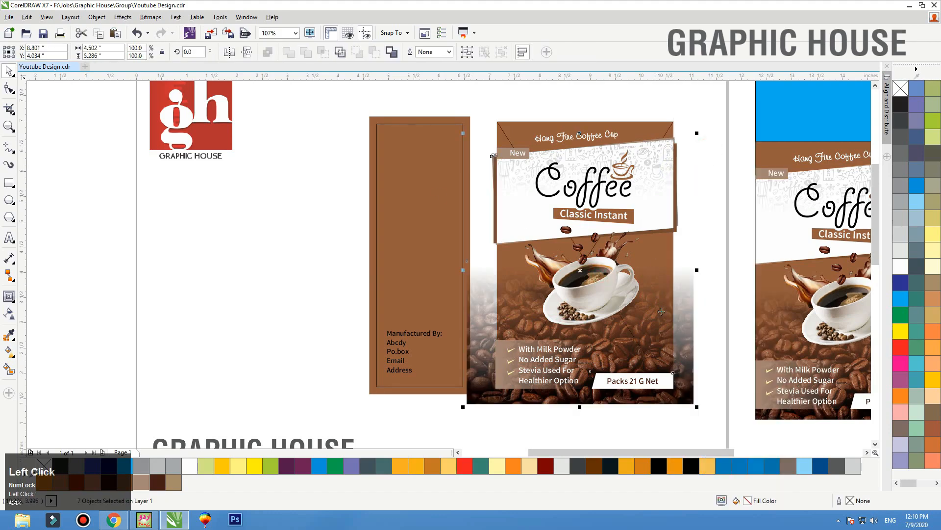
{"action": "left_click", "coordinate": [712, 269]}
Move the faded coffee bean image over the lower part of the brown side rectangle and PowerClip it inside
{"action": "left_click_drag", "start_coordinate": [695, 309], "coordinate": [637, 318]}
{"action": "left_click_drag", "start_coordinate": [690, 353], "coordinate": [568, 352]}
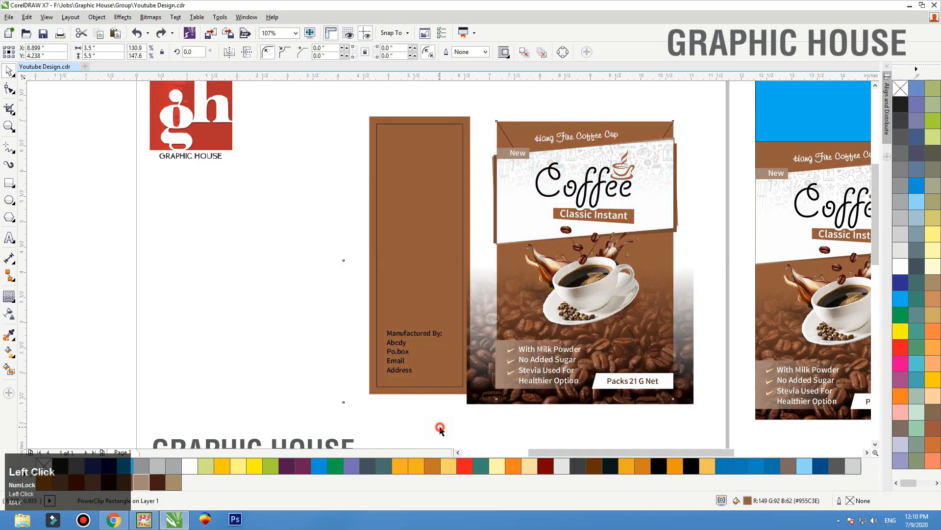
{"action": "left_click_drag", "start_coordinate": [468, 405], "coordinate": [254, 403]}
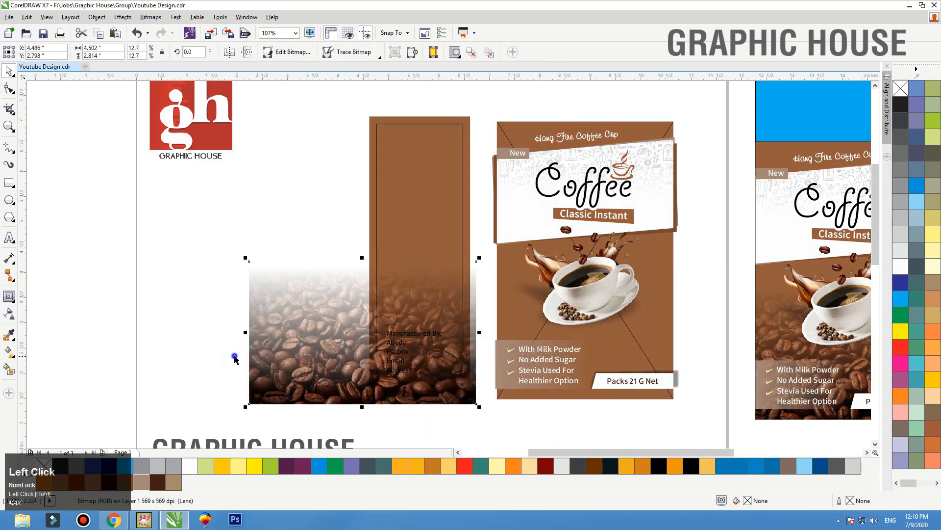
{"action": "right_click", "coordinate": [235, 356]}
{"action": "right_click", "coordinate": [287, 317]}
{"action": "left_click", "coordinate": [324, 144]}
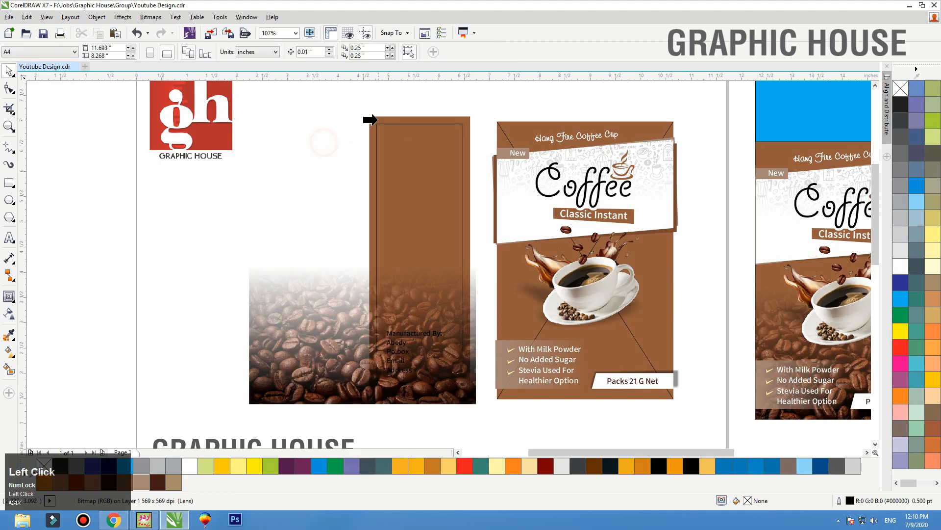
{"action": "left_click", "coordinate": [378, 119]}
{"action": "left_click", "coordinate": [303, 276]}
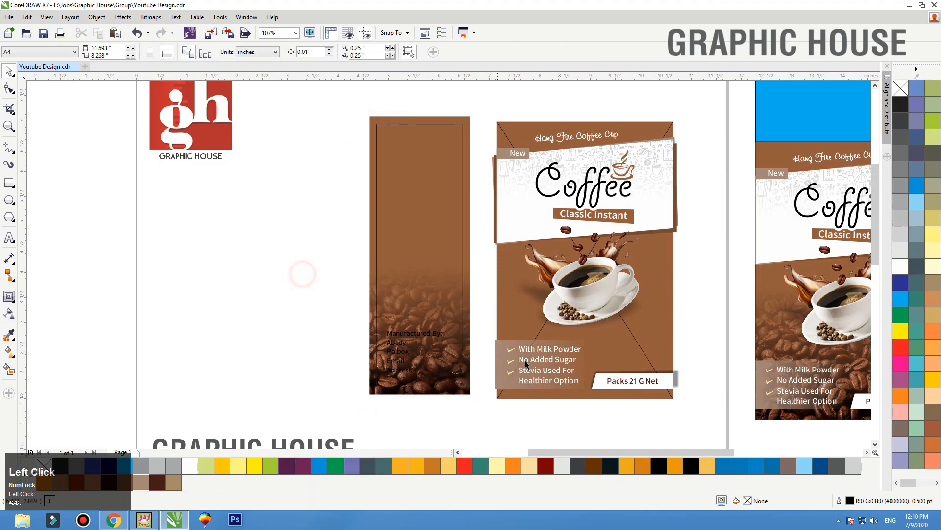
Group the feature list with its check marks and backing, and move it onto the middle of the brown side panel
{"action": "left_click_drag", "start_coordinate": [480, 318], "coordinate": [481, 318]}
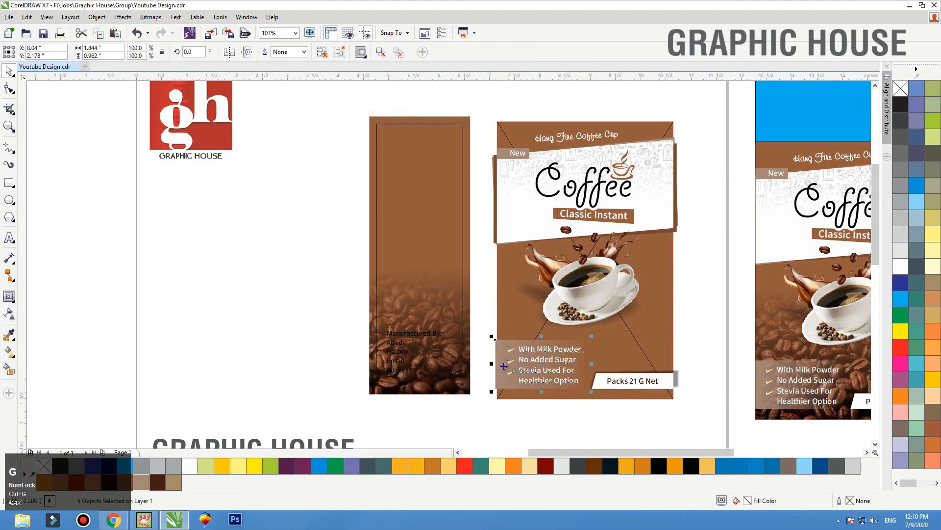
{"action": "left_click_drag", "start_coordinate": [494, 363], "coordinate": [367, 273]}
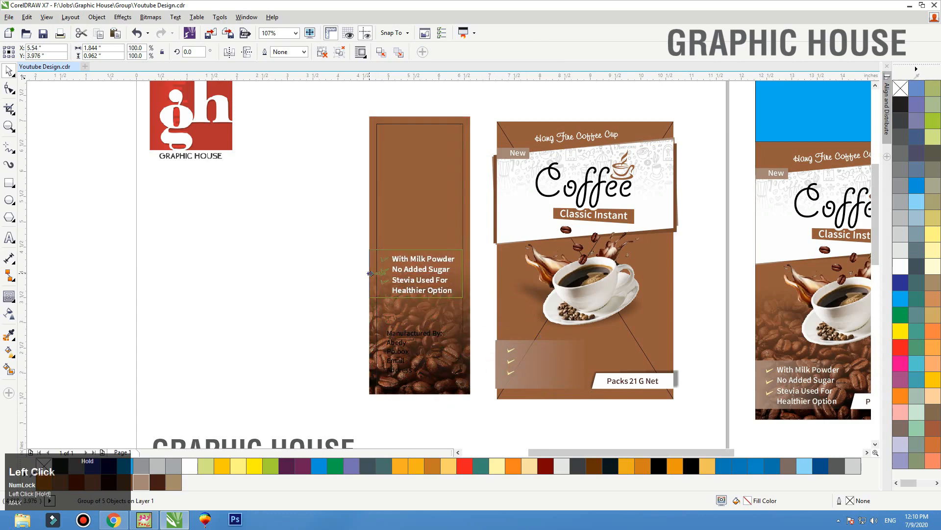
{"action": "left_click", "coordinate": [590, 304]}
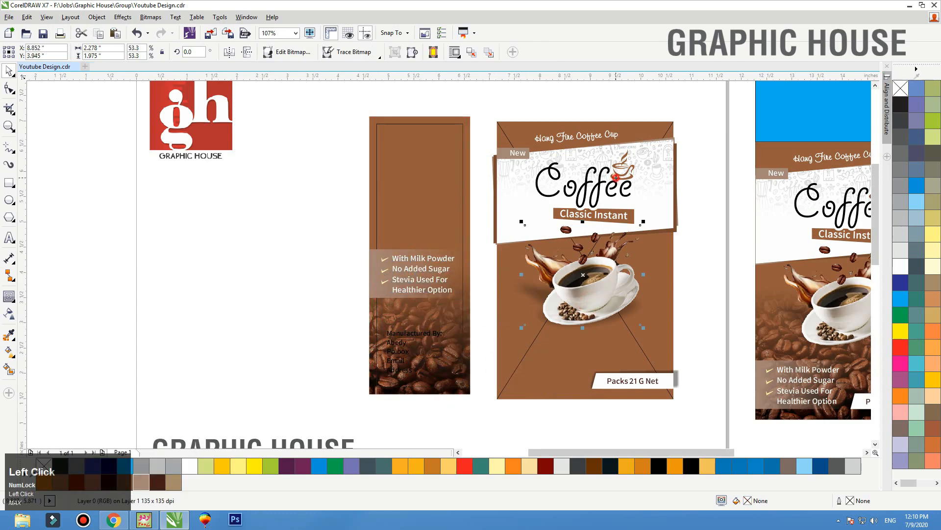
Scale down the coffee title banner objects and place them on the upper part of the brown side panel
{"action": "left_click", "coordinate": [616, 177]}
{"action": "left_click_drag", "start_coordinate": [702, 106], "coordinate": [478, 262]}
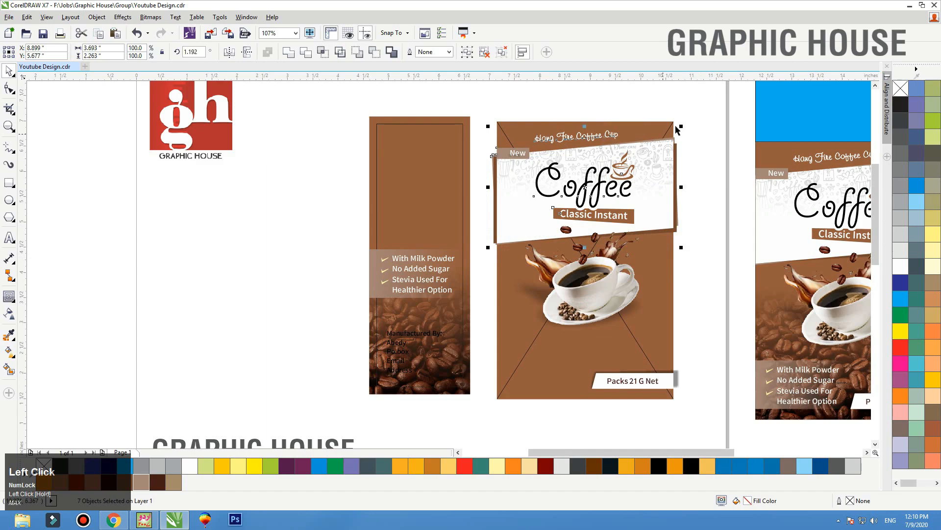
{"action": "left_click_drag", "start_coordinate": [677, 126], "coordinate": [632, 162]}
{"action": "left_click_drag", "start_coordinate": [603, 183], "coordinate": [437, 179]}
{"action": "key", "text": "F2"}
{"action": "left_click_drag", "start_coordinate": [302, 253], "coordinate": [571, 71]}
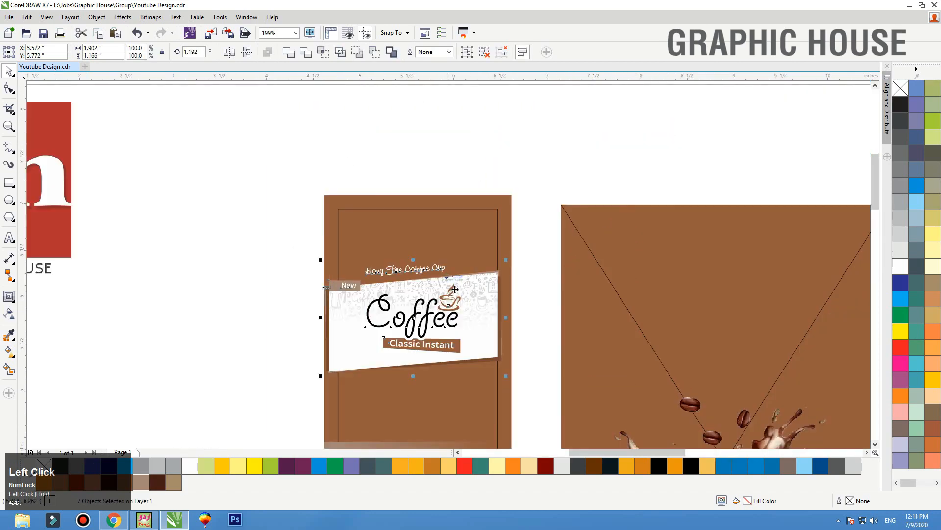
{"action": "left_click_drag", "start_coordinate": [452, 296], "coordinate": [455, 281]}
Move the "Hang Fire Coffee Cup" text above the banner, straighten it to horizontal and center it on the side panel
{"action": "left_click_drag", "start_coordinate": [428, 243], "coordinate": [434, 226]}
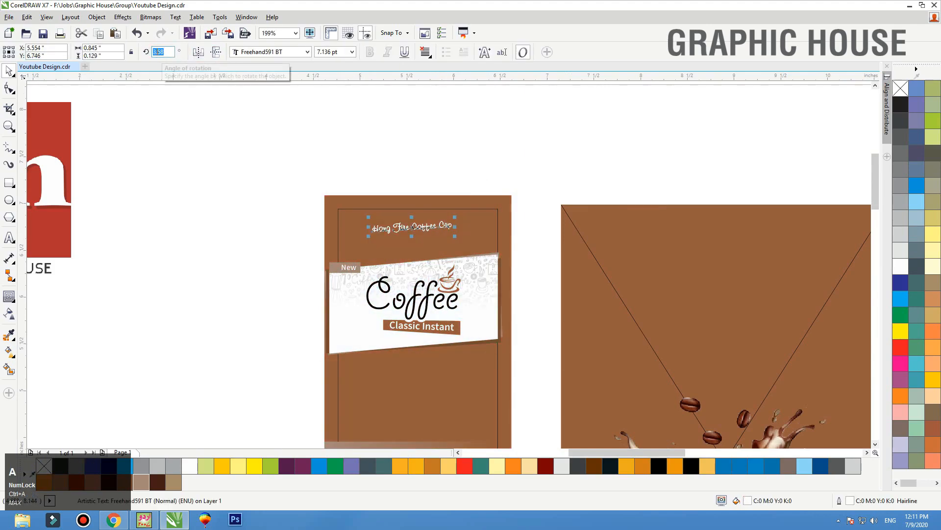
{"action": "left_click", "coordinate": [439, 198], "text": "shift"}
{"action": "key", "text": "c"}
{"action": "left_click", "coordinate": [397, 170]}
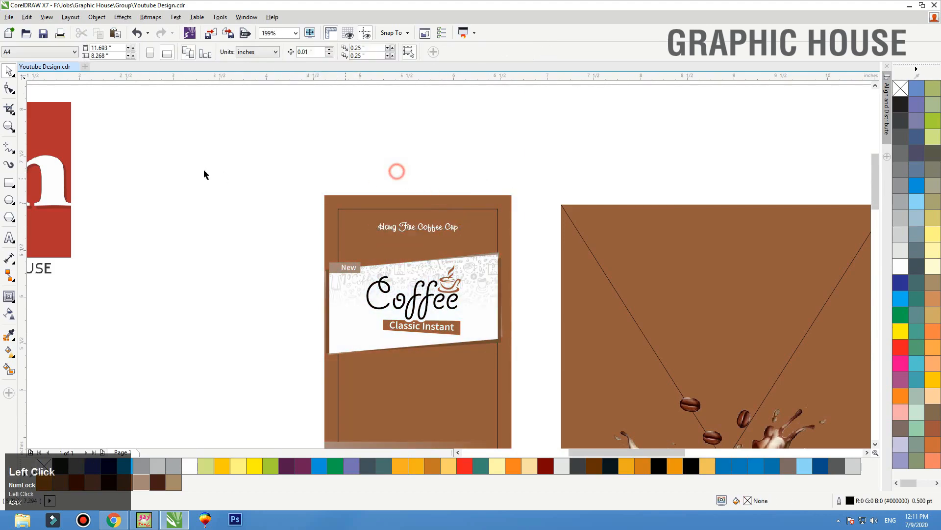
{"action": "left_click", "coordinate": [225, 185]}
{"action": "scroll", "coordinate": [611, 417], "scroll_direction": "up", "scroll_amount": 1}
{"action": "left_click_drag", "start_coordinate": [513, 184], "coordinate": [508, 171]}
{"action": "key", "text": "ctrl+z"}
Enlarge the white patterned banner and its brown backing shapes to about 123% and PowerClip them inside the side rectangle
{"action": "left_click", "coordinate": [559, 175]}
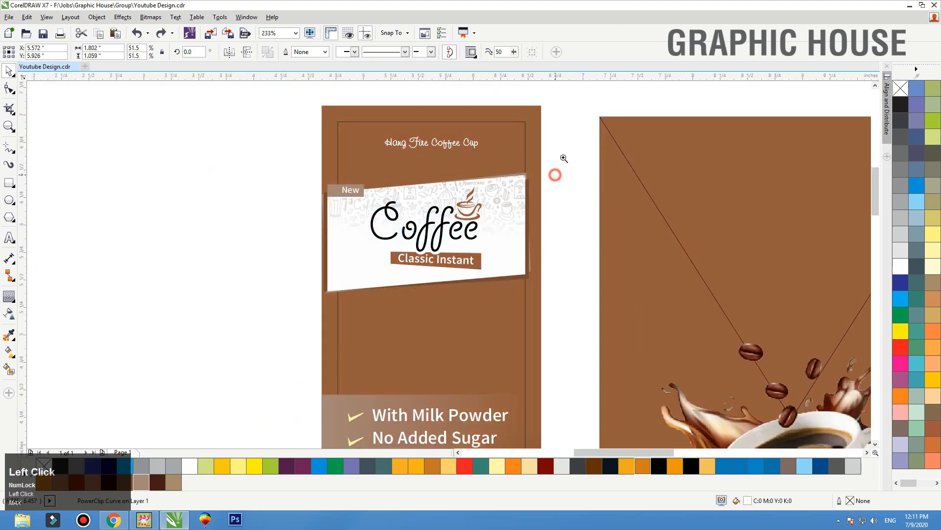
{"action": "scroll", "coordinate": [543, 188], "scroll_direction": "up", "scroll_amount": 2}
{"action": "left_click", "coordinate": [543, 189]}
{"action": "left_click", "coordinate": [629, 169], "text": "shift"}
{"action": "left_click", "coordinate": [623, 143], "text": "shift"}
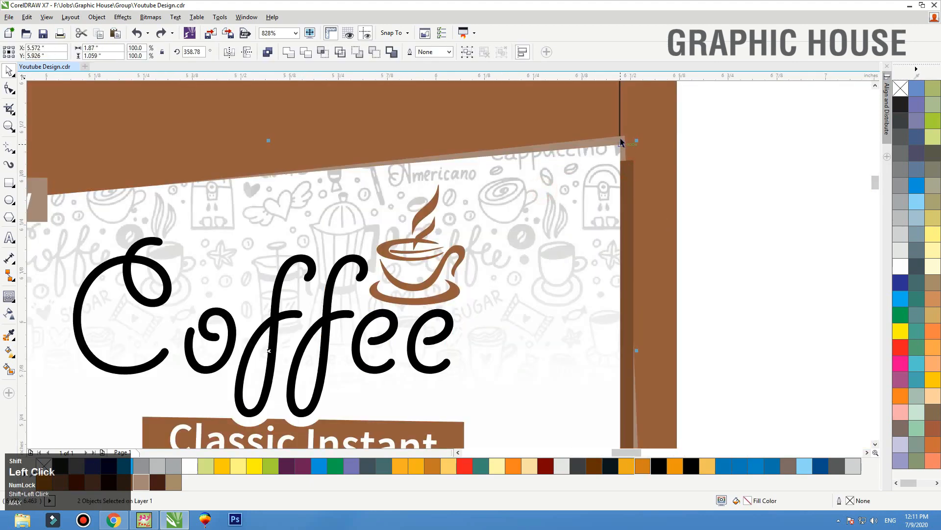
{"action": "key", "text": "F3"}
{"action": "left_click_drag", "start_coordinate": [630, 161], "coordinate": [660, 139]}
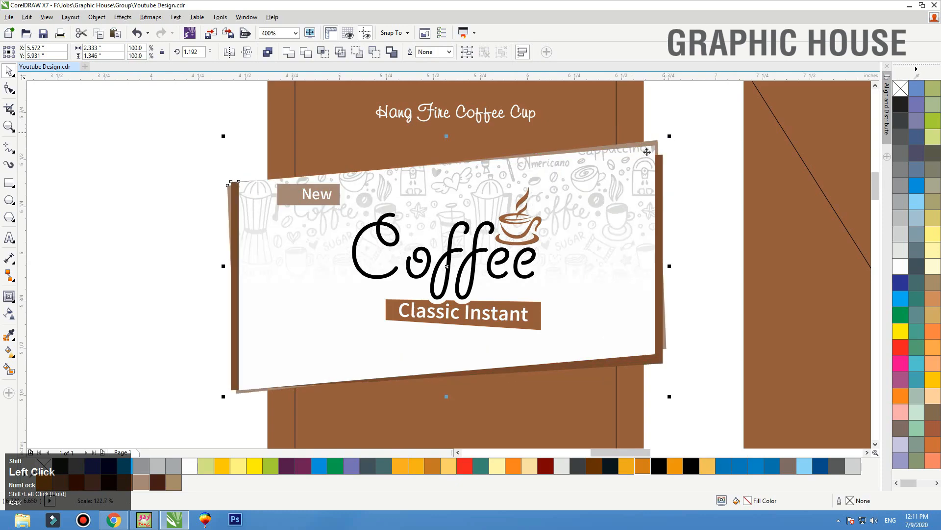
{"action": "right_click", "coordinate": [642, 158]}
{"action": "left_click", "coordinate": [672, 168]}
{"action": "left_click", "coordinate": [634, 128]}
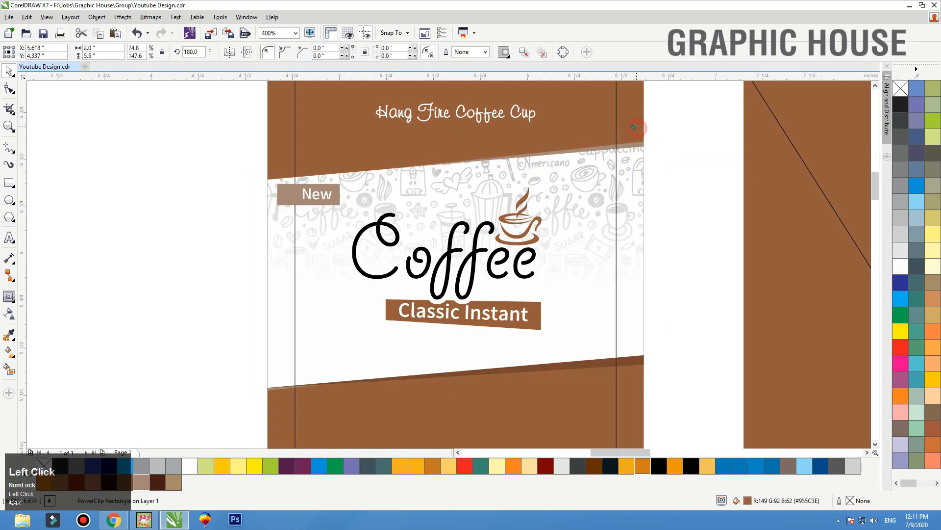
Enlarge the Coffee lettering with its "Classic Instant" label, and extend the "New" label's rectangle to the side panel's left edge
{"action": "left_click", "coordinate": [513, 238]}
{"action": "left_click_drag", "start_coordinate": [555, 176], "coordinate": [581, 159]}
{"action": "left_click", "coordinate": [279, 195]}
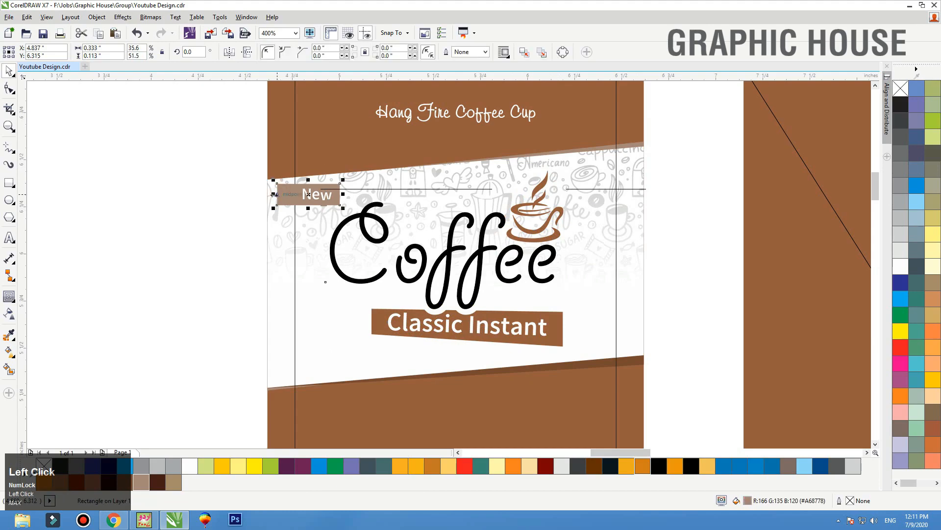
{"action": "left_click_drag", "start_coordinate": [287, 196], "coordinate": [286, 198]}
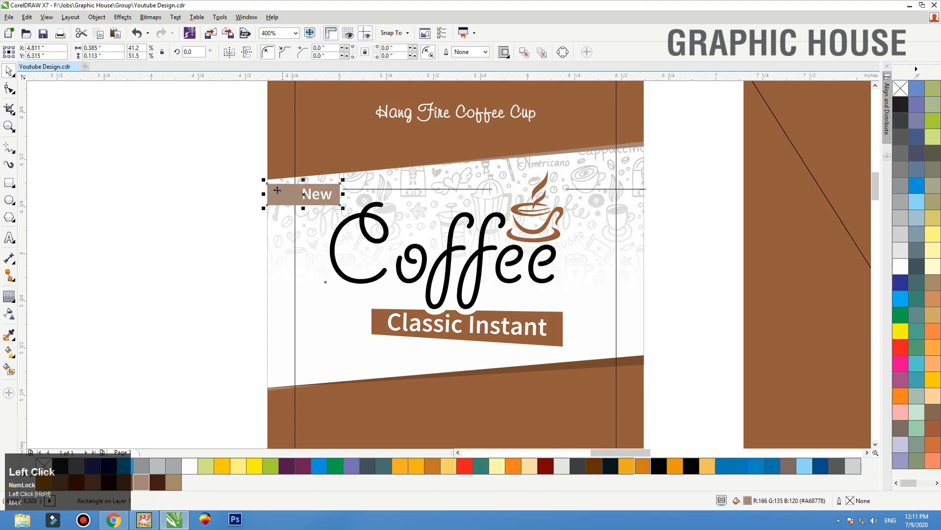
{"action": "key", "text": "z"}
{"action": "left_click_drag", "start_coordinate": [231, 161], "coordinate": [382, 226]}
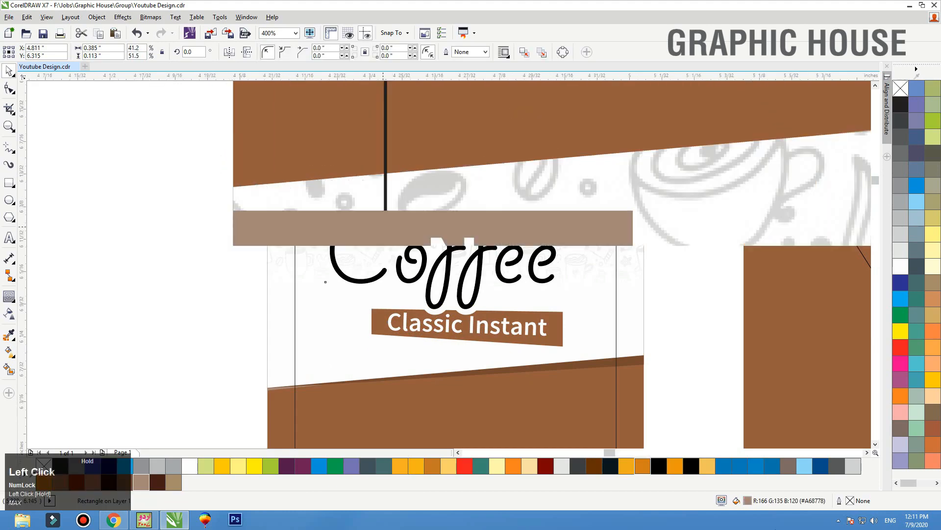
Shift the "New" text inside its label so it starts at the side panel's inner margin line
{"action": "left_click_drag", "start_coordinate": [446, 262], "coordinate": [407, 262]}
{"action": "key", "text": "F4"}
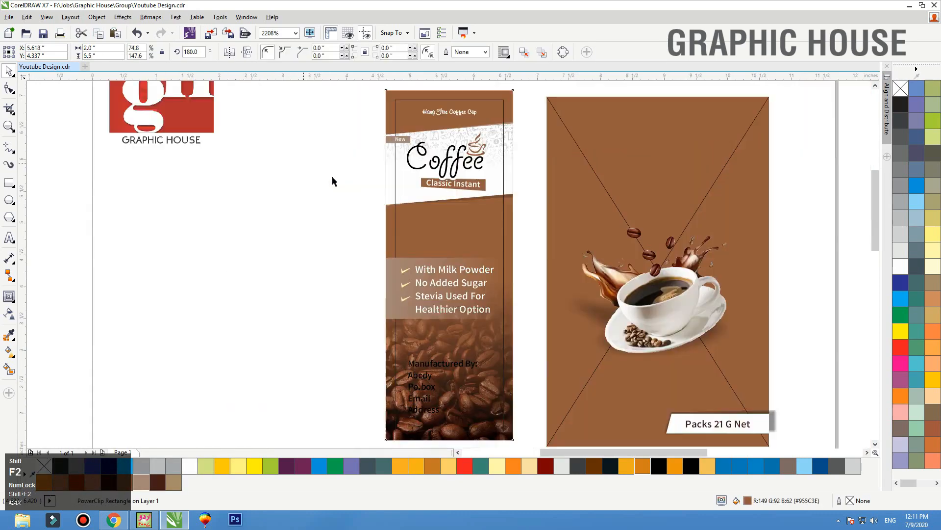
{"action": "left_click", "coordinate": [258, 216]}
{"action": "left_click", "coordinate": [654, 303]}
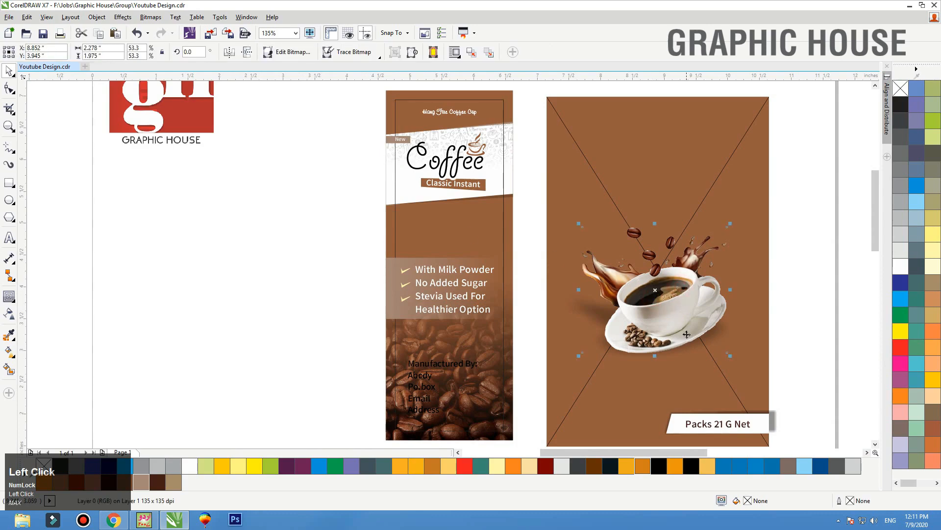
{"action": "left_click_drag", "start_coordinate": [686, 334], "coordinate": [501, 247]}
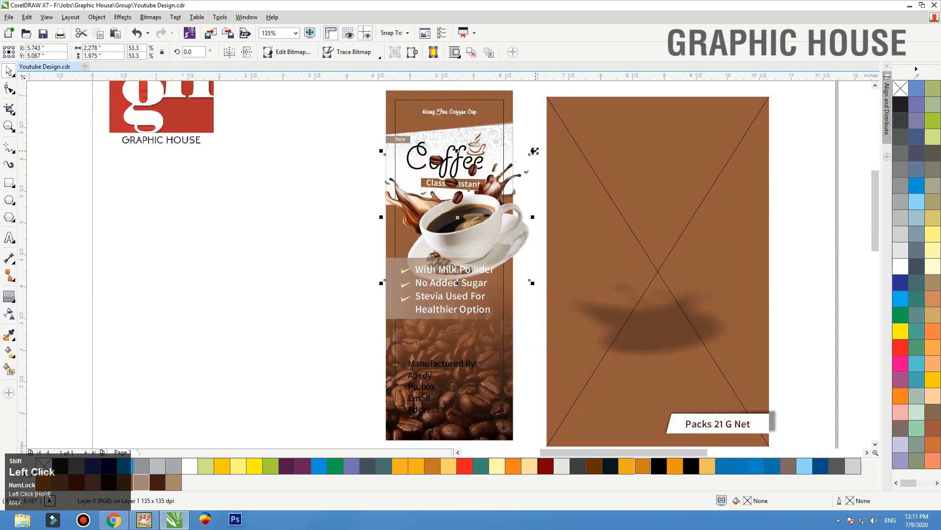
{"action": "left_click_drag", "start_coordinate": [535, 151], "coordinate": [535, 151]}
{"action": "key", "text": "ctrl+z"}
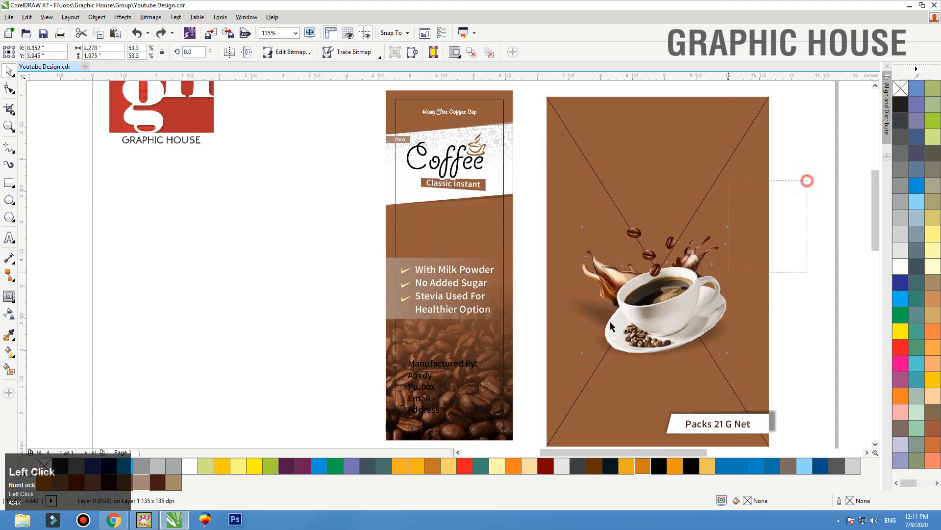
Group the coffee cup with its shadow, scale the group down, and place it below the side panel's banner
{"action": "left_click_drag", "start_coordinate": [612, 325], "coordinate": [533, 389]}
{"action": "key", "text": "ctrl+g"}
{"action": "left_click_drag", "start_coordinate": [739, 225], "coordinate": [709, 248]}
{"action": "left_click_drag", "start_coordinate": [688, 309], "coordinate": [473, 246]}
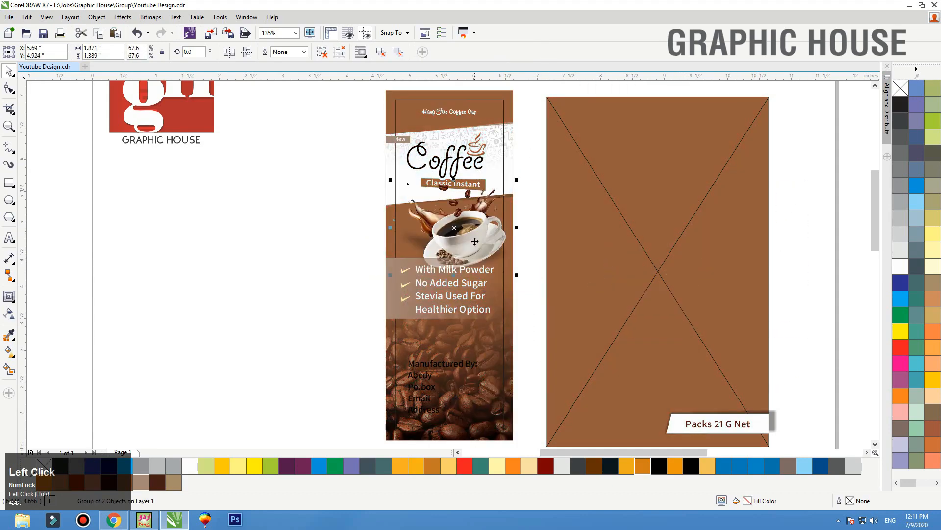
Delete the leftover brown front panel and its "Packs 21 G Net" label beside the side panel
{"action": "left_click", "coordinate": [608, 197]}
{"action": "key", "text": "F3"}
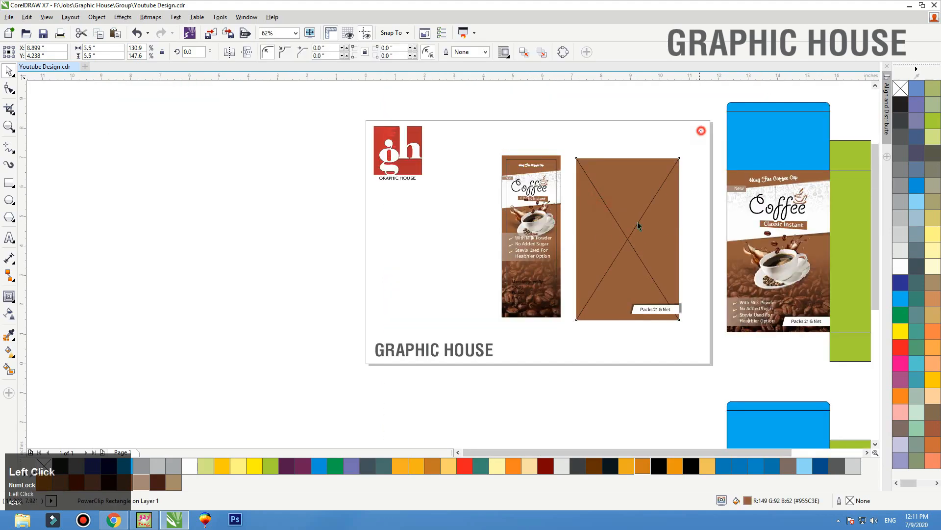
{"action": "key", "text": "Delete"}
{"action": "left_click_drag", "start_coordinate": [565, 345], "coordinate": [490, 129]}
{"action": "key", "text": "shift+F2"}
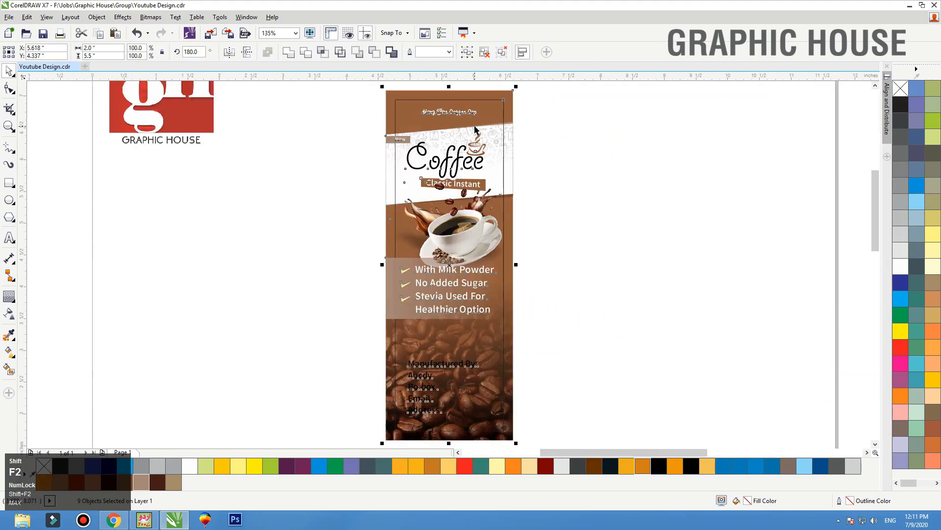
{"action": "left_click", "coordinate": [602, 246]}
Move the feature list down to the bottom of the side panel and the "Manufactured By" text block up over the cup
{"action": "key", "text": "F2"}
{"action": "left_click_drag", "start_coordinate": [662, 199], "coordinate": [376, 412]}
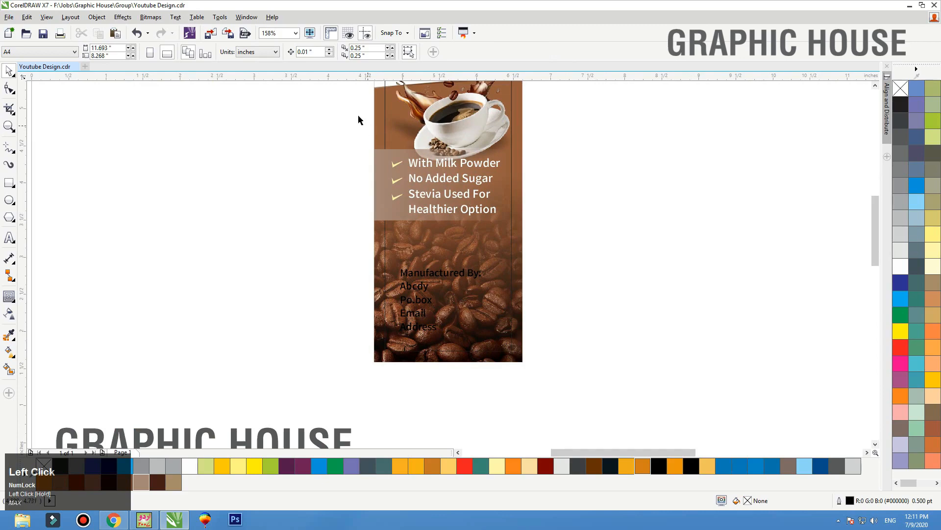
{"action": "left_click_drag", "start_coordinate": [537, 244], "coordinate": [536, 245]}
{"action": "left_click_drag", "start_coordinate": [467, 185], "coordinate": [467, 218]}
{"action": "left_click_drag", "start_coordinate": [431, 272], "coordinate": [431, 134]}
{"action": "left_click", "coordinate": [431, 196]}
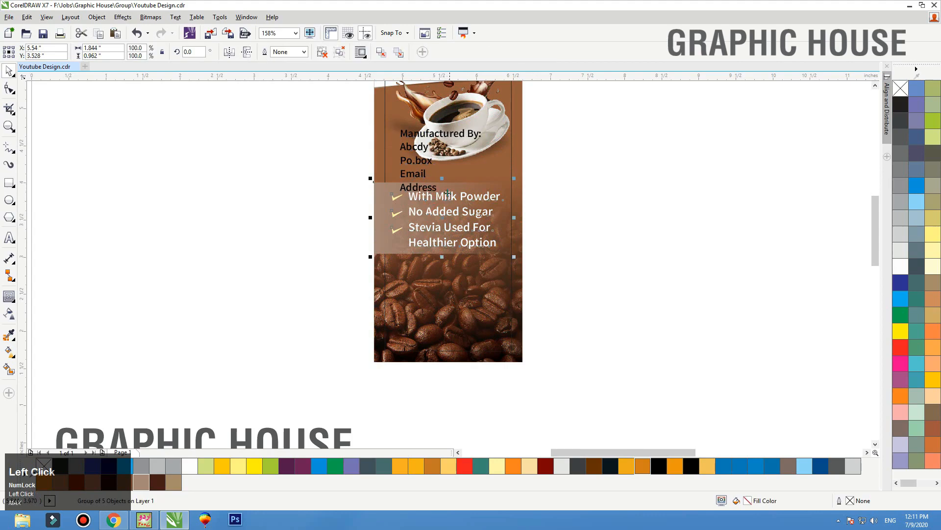
{"action": "left_click_drag", "start_coordinate": [447, 195], "coordinate": [447, 288]}
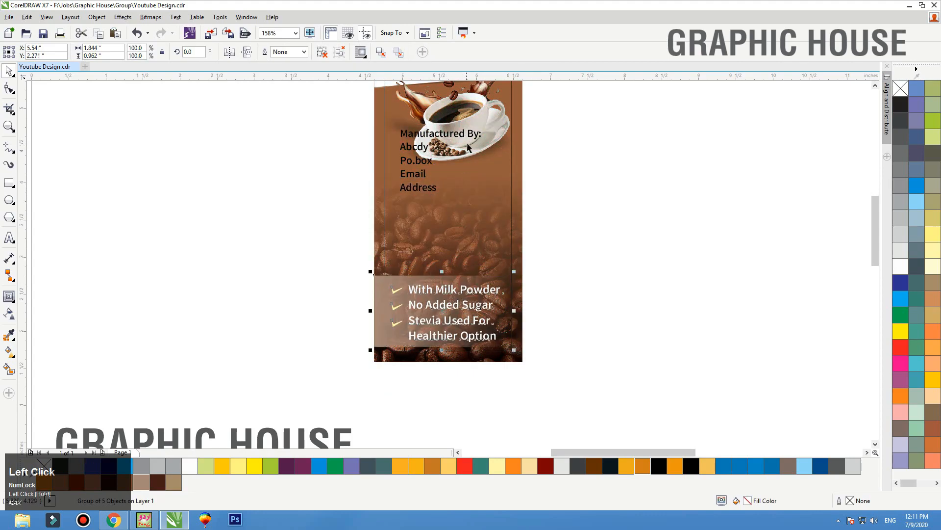
{"action": "left_click_drag", "start_coordinate": [430, 135], "coordinate": [431, 98]}
Reposition the coffee cup group on the side panel just beneath the slanted white banner
{"action": "left_click", "coordinate": [496, 140]}
{"action": "left_click_drag", "start_coordinate": [496, 140], "coordinate": [481, 234]}
{"action": "left_click_drag", "start_coordinate": [450, 296], "coordinate": [451, 293]}
{"action": "left_click", "coordinate": [519, 248]}
{"action": "key", "text": "shift+F2"}
{"action": "left_click", "coordinate": [584, 248]}
{"action": "key", "text": "F2"}
{"action": "left_click_drag", "start_coordinate": [608, 172], "coordinate": [319, 375]}
{"action": "left_click_drag", "start_coordinate": [435, 314], "coordinate": [436, 196]}
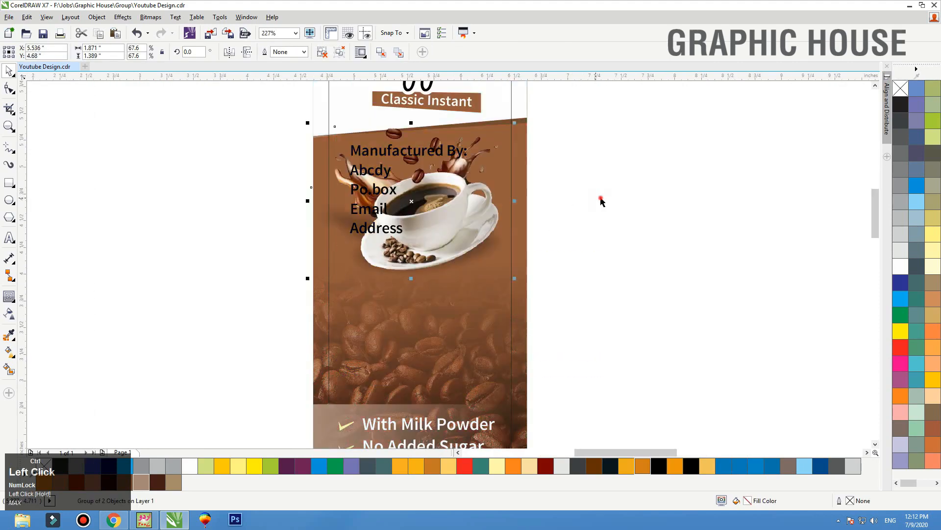
{"action": "left_click", "coordinate": [600, 198]}
Move the "Manufactured By" text block between the cup and the feature list and fill it white
{"action": "left_click_drag", "start_coordinate": [365, 154], "coordinate": [366, 293]}
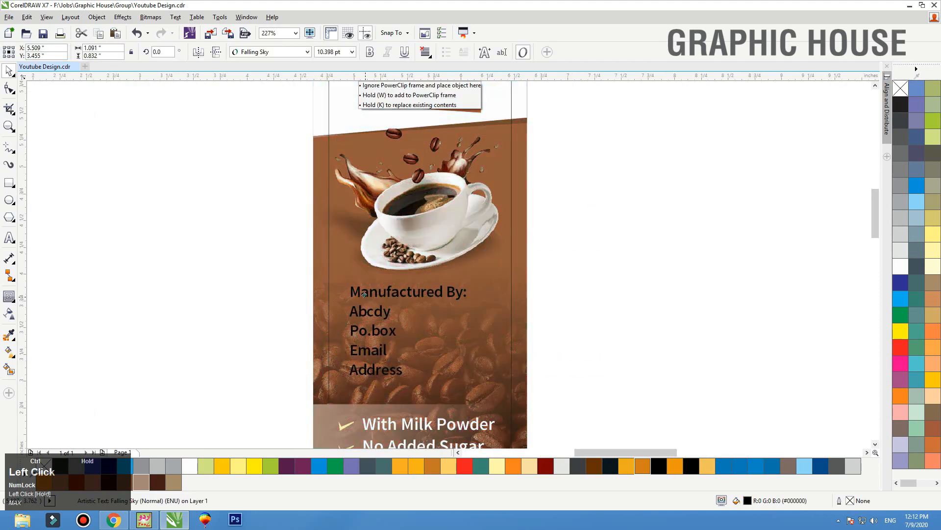
{"action": "left_click", "coordinate": [899, 268]}
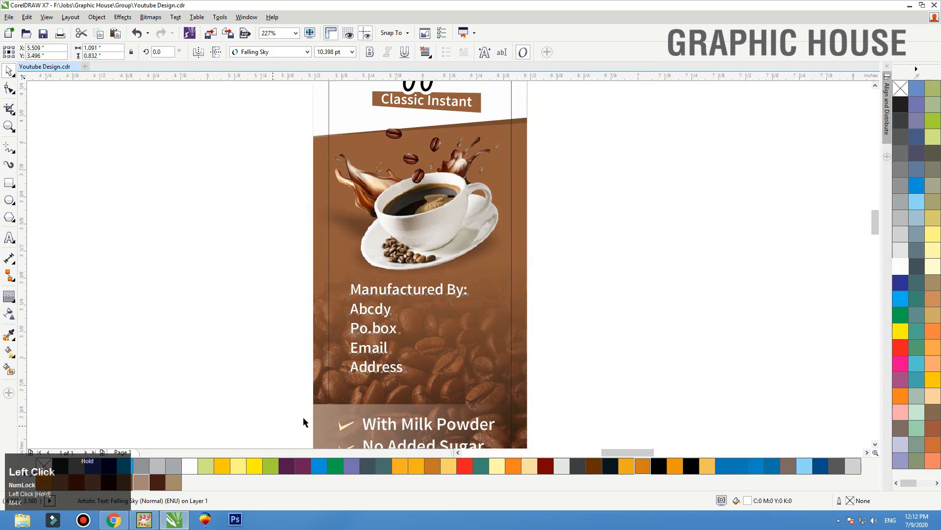
Break the manufacturer text into separate lines and frame "Manufactured By:" with a cream-outlined rectangle about 1.5 in wide starting at the panel edge
{"action": "scroll", "coordinate": [373, 209], "scroll_direction": "up", "scroll_amount": 1}
{"action": "key", "text": "ctrl+k"}
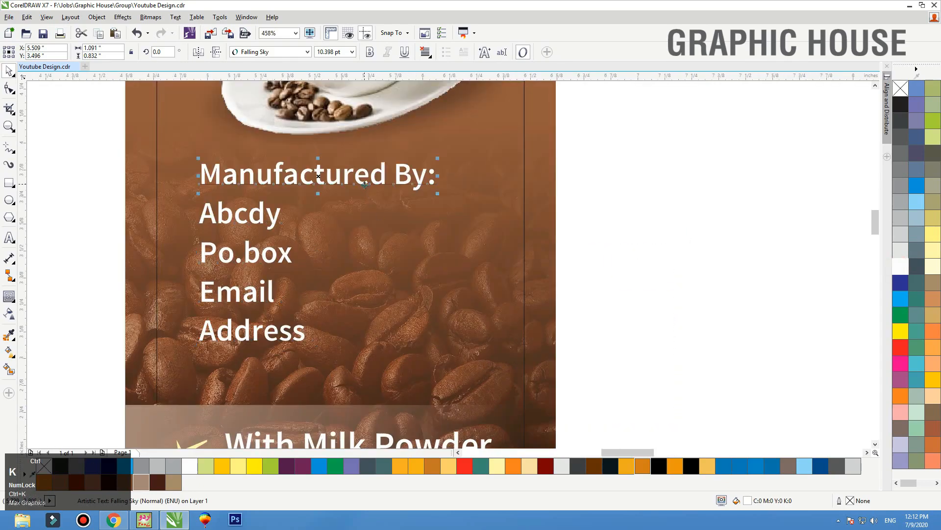
{"action": "left_click", "coordinate": [9, 183]}
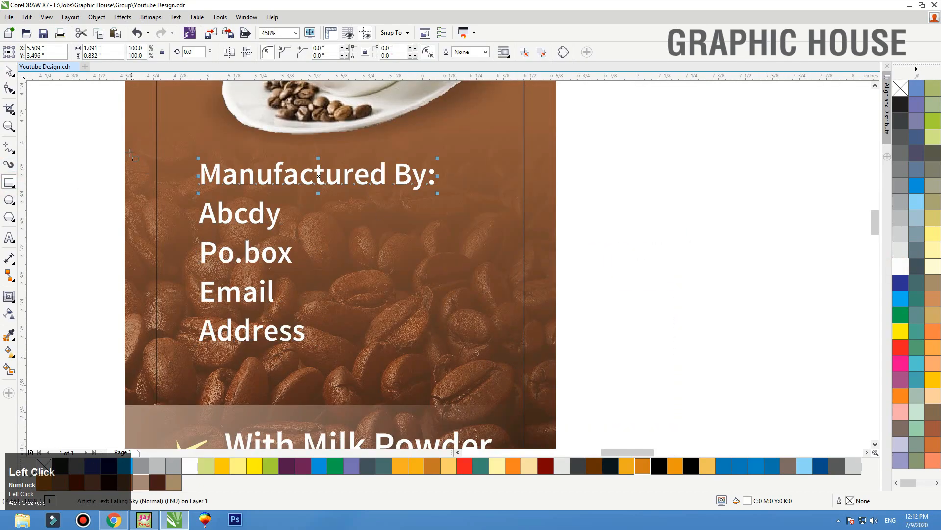
{"action": "left_click_drag", "start_coordinate": [124, 150], "coordinate": [449, 195]}
{"action": "key", "text": "space"}
{"action": "right_click", "coordinate": [934, 267]}
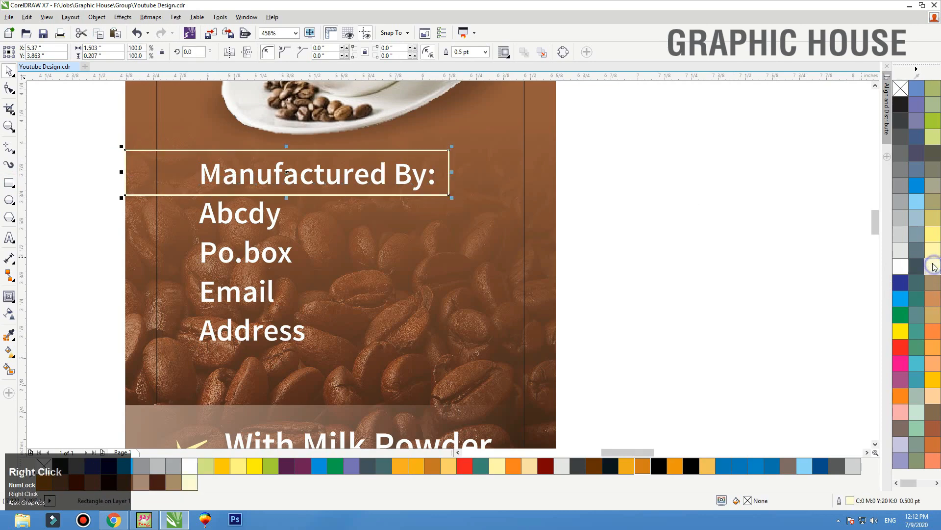
{"action": "left_click_drag", "start_coordinate": [287, 145], "coordinate": [298, 155]}
Move the "Po.box", "Email" and "Address" lines together down and toward the inner margin line
{"action": "left_click", "coordinate": [270, 226]}
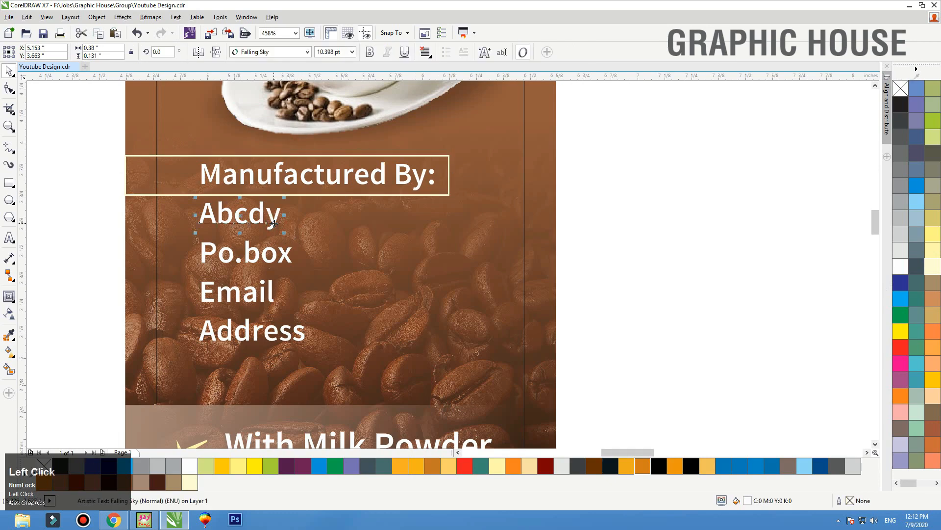
{"action": "left_click", "coordinate": [271, 256]}
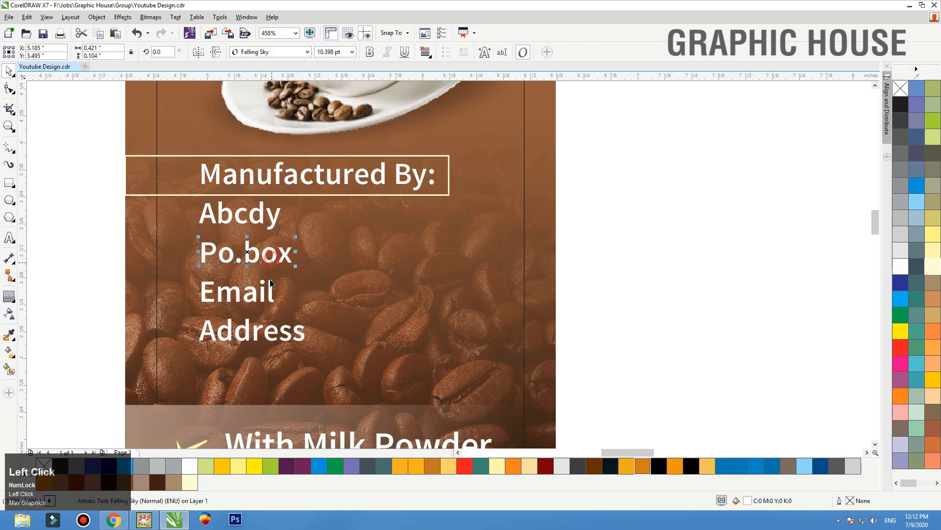
{"action": "left_click", "coordinate": [266, 336], "text": "shift"}
{"action": "left_click_drag", "start_coordinate": [267, 337], "coordinate": [240, 365]}
Enlarge the "Abcdy" text to about 28 pt and center it horizontally on the side panel below the framed heading
{"action": "left_click", "coordinate": [275, 223]}
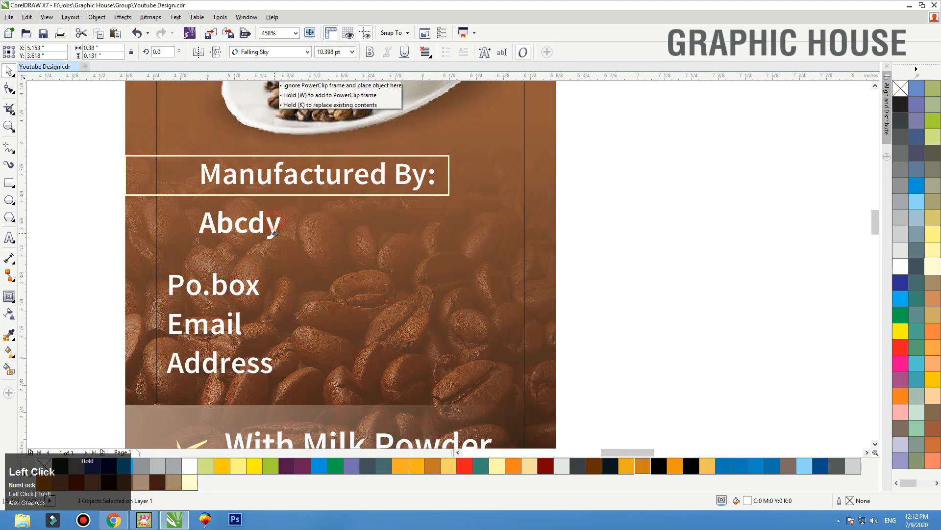
{"action": "left_click_drag", "start_coordinate": [281, 239], "coordinate": [422, 312]}
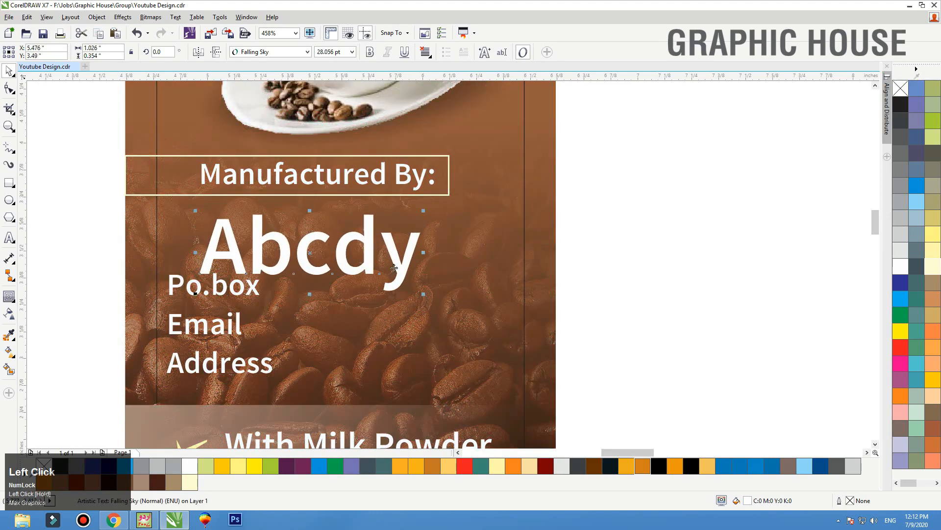
{"action": "left_click_drag", "start_coordinate": [396, 266], "coordinate": [405, 258]}
{"action": "left_click", "coordinate": [477, 260], "text": "shift"}
{"action": "key", "text": "c"}
{"action": "left_click", "coordinate": [599, 234]}
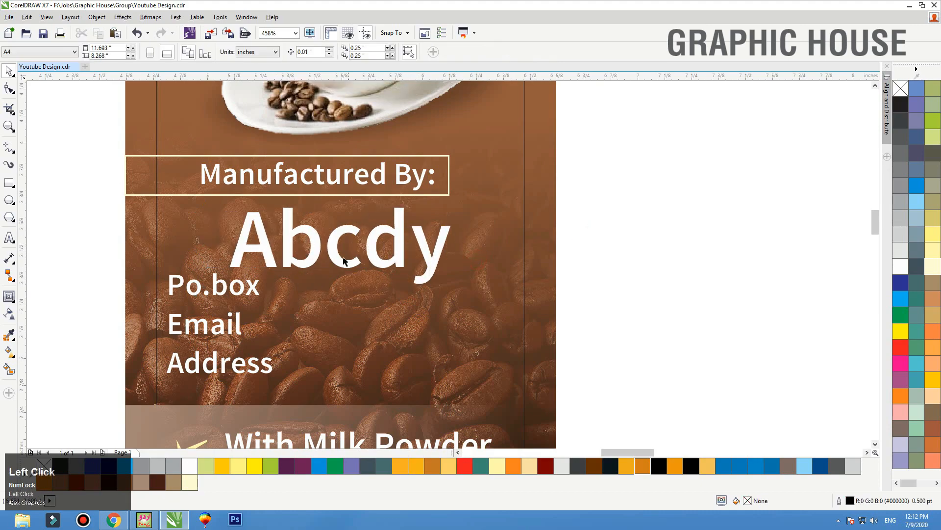
Nudge the "Abcdy" text up slightly and fill it with light yellow
{"action": "left_click_drag", "start_coordinate": [343, 261], "coordinate": [535, 253]}
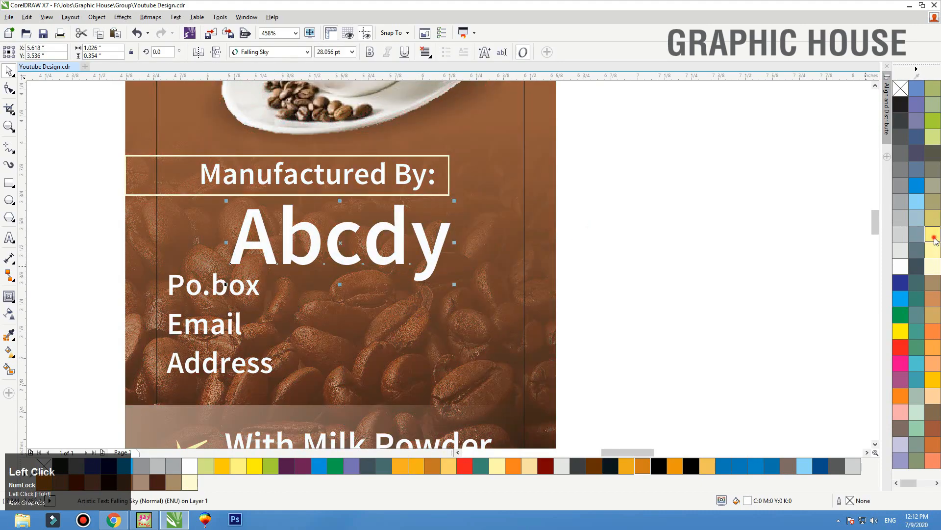
{"action": "left_click", "coordinate": [935, 240]}
{"action": "left_click", "coordinate": [608, 254]}
{"action": "left_click", "coordinate": [246, 282]}
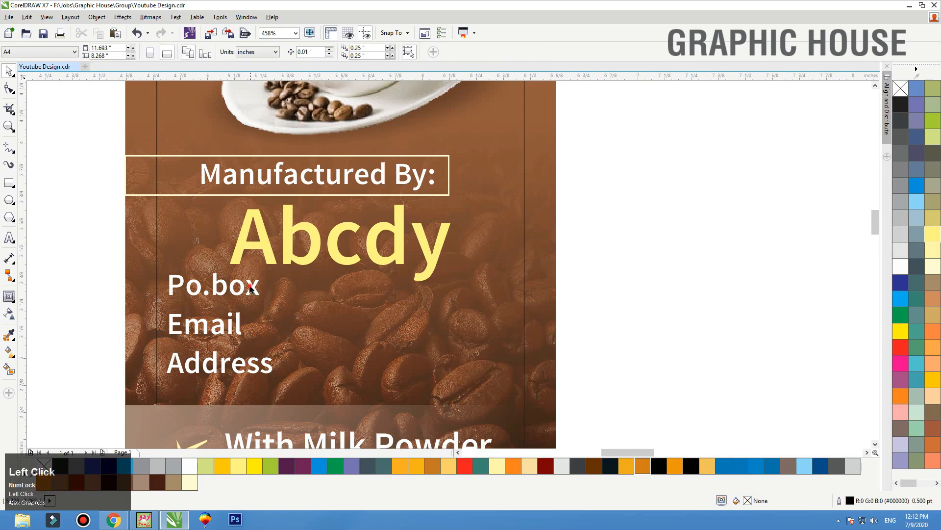
{"action": "left_click_drag", "start_coordinate": [235, 365], "coordinate": [236, 367]}
{"action": "left_click", "coordinate": [420, 361]}
{"action": "key", "text": "shift+F2"}
{"action": "left_click", "coordinate": [544, 232]}
{"action": "left_click", "coordinate": [506, 195]}
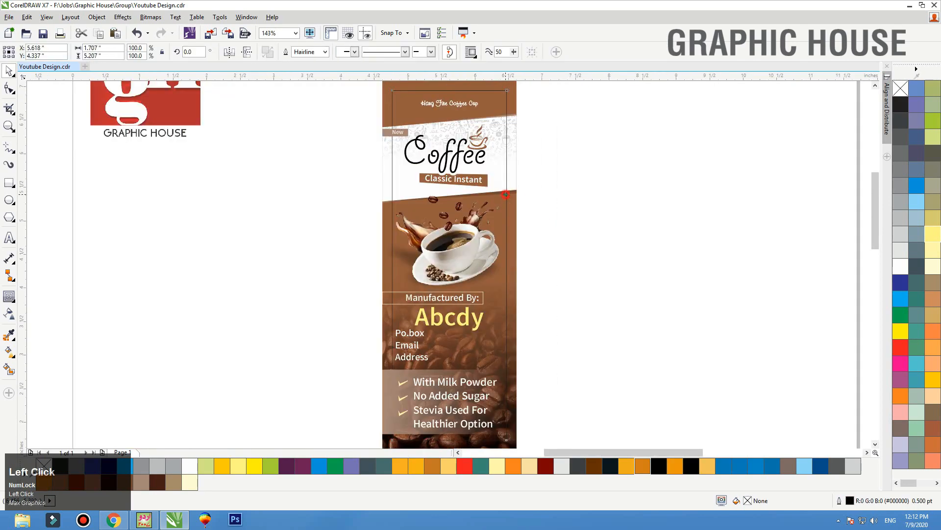
{"action": "right_click", "coordinate": [903, 94]}
{"action": "left_click", "coordinate": [698, 99]}
{"action": "key", "text": "ctrl+z"}
{"action": "left_click", "coordinate": [579, 105]}
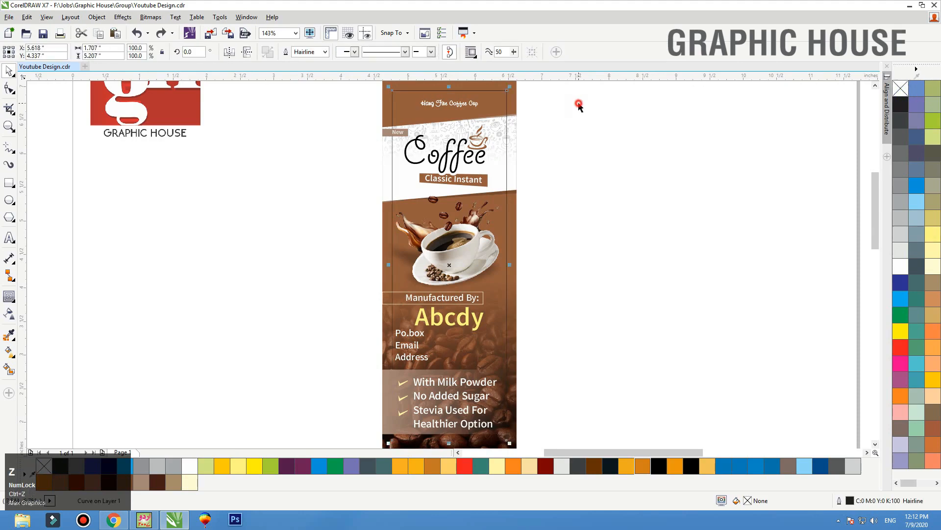
Enlarge the "Hang Fire Coffee Cup" text to about 12.7 pt and move it slightly up within the brown header
{"action": "key", "text": "F2"}
{"action": "left_click_drag", "start_coordinate": [557, 154], "coordinate": [355, 80]}
{"action": "left_click", "coordinate": [519, 211]}
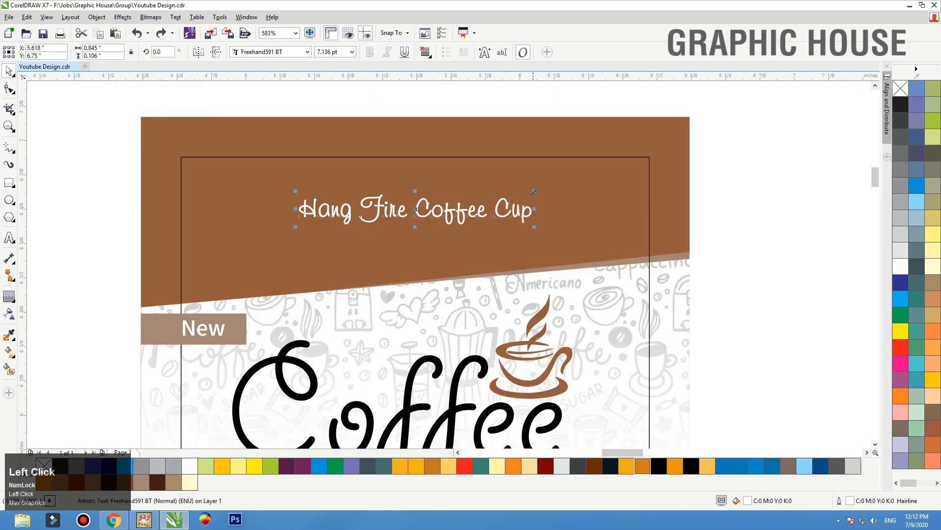
{"action": "left_click_drag", "start_coordinate": [533, 192], "coordinate": [628, 157]}
{"action": "left_click_drag", "start_coordinate": [572, 220], "coordinate": [573, 209]}
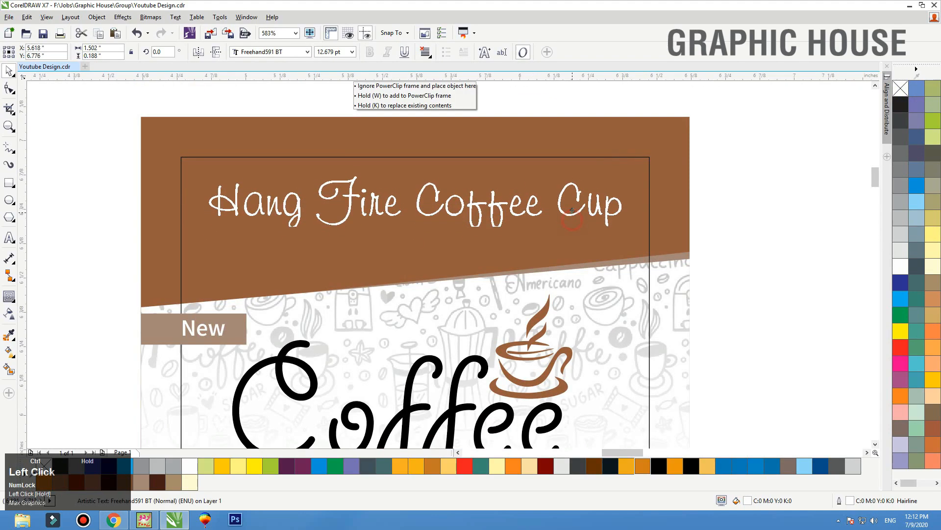
{"action": "left_click", "coordinate": [736, 196]}
Remove the outline from the inner margin frame of the side panel
{"action": "left_click", "coordinate": [649, 159]}
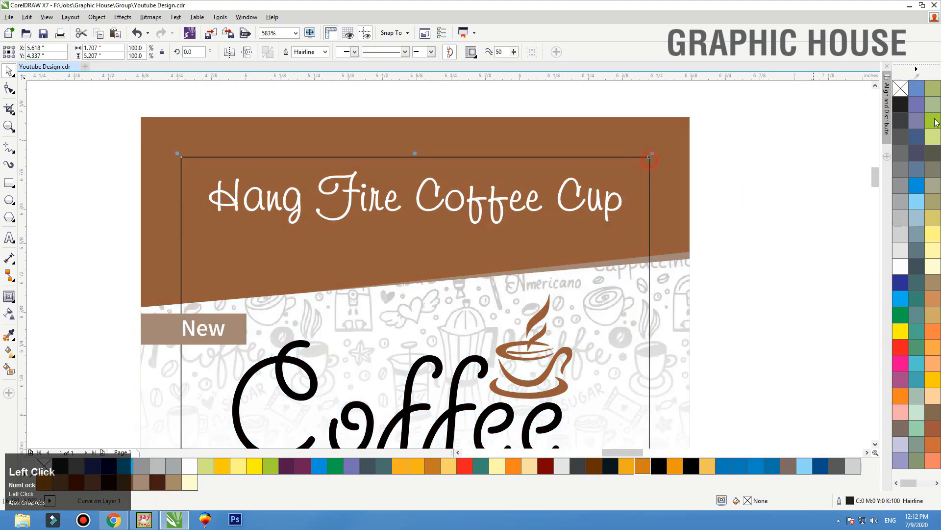
{"action": "right_click", "coordinate": [906, 93]}
{"action": "left_click", "coordinate": [656, 148]}
{"action": "key", "text": "shift+F2"}
{"action": "left_click", "coordinate": [634, 165]}
Group the side panel artwork and place it on both green side panels of the upper box layout
{"action": "key", "text": "F3"}
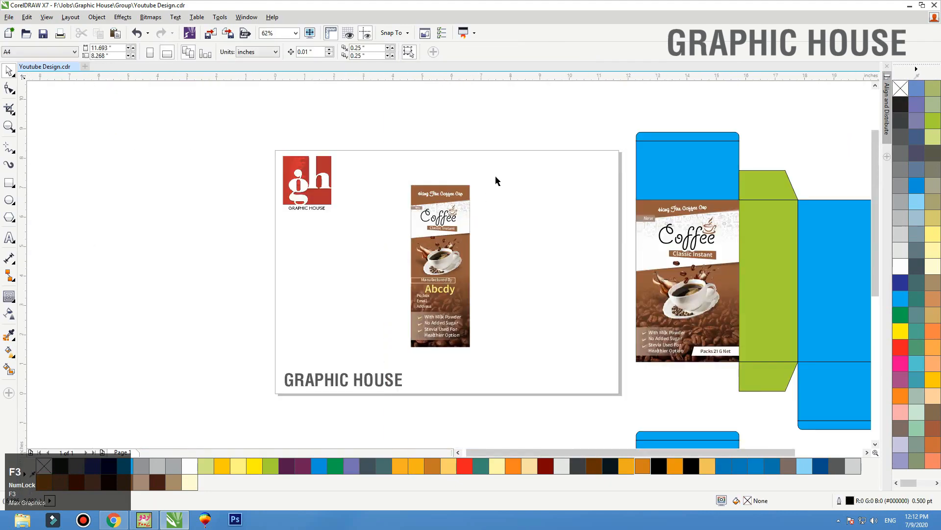
{"action": "left_click_drag", "start_coordinate": [401, 385], "coordinate": [390, 382]}
{"action": "key", "text": "ctrl+g"}
{"action": "key", "text": "F4"}
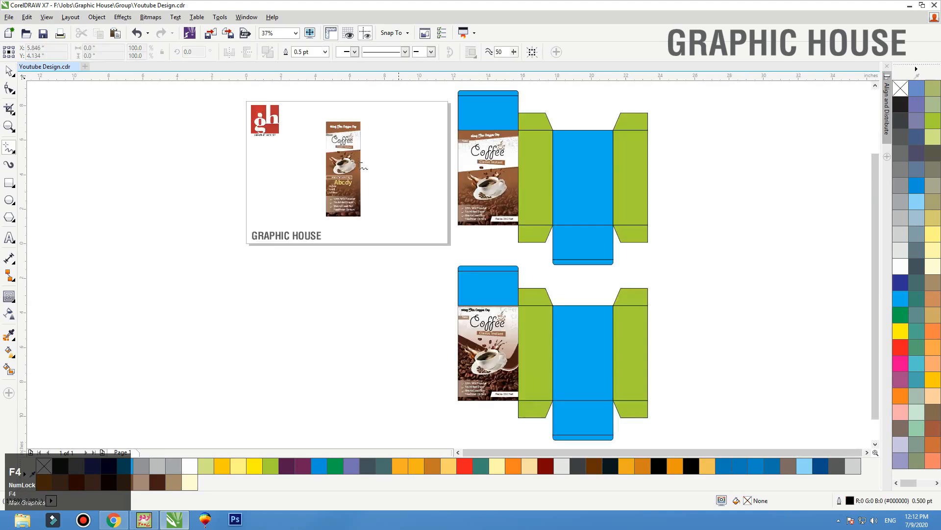
{"action": "key", "text": "space"}
{"action": "left_click_drag", "start_coordinate": [327, 126], "coordinate": [520, 132]}
{"action": "left_click_drag", "start_coordinate": [545, 167], "coordinate": [640, 167]}
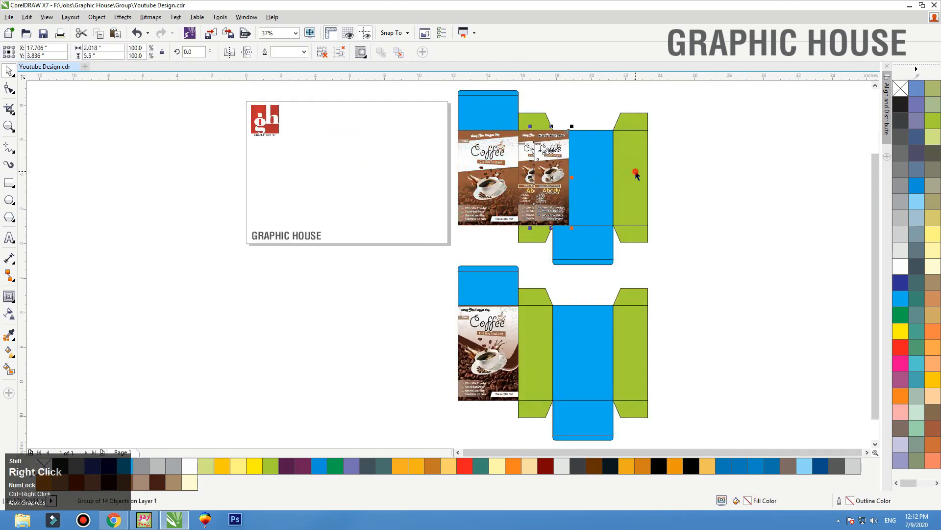
{"action": "left_click", "coordinate": [702, 155]}
Duplicate the front panel artwork onto the blue back panel of the upper box layout and center it there
{"action": "mouse_move", "coordinate": [299, 206]}
{"action": "left_mouse_down"}
{"action": "mouse_move", "coordinate": [270, 192]}
{"action": "mouse_move", "coordinate": [307, 205]}
{"action": "left_mouse_up"}
{"action": "key", "text": "ctrl+z"}
{"action": "right_click", "coordinate": [307, 205]}
{"action": "left_click_drag", "start_coordinate": [477, 205], "coordinate": [484, 205]}
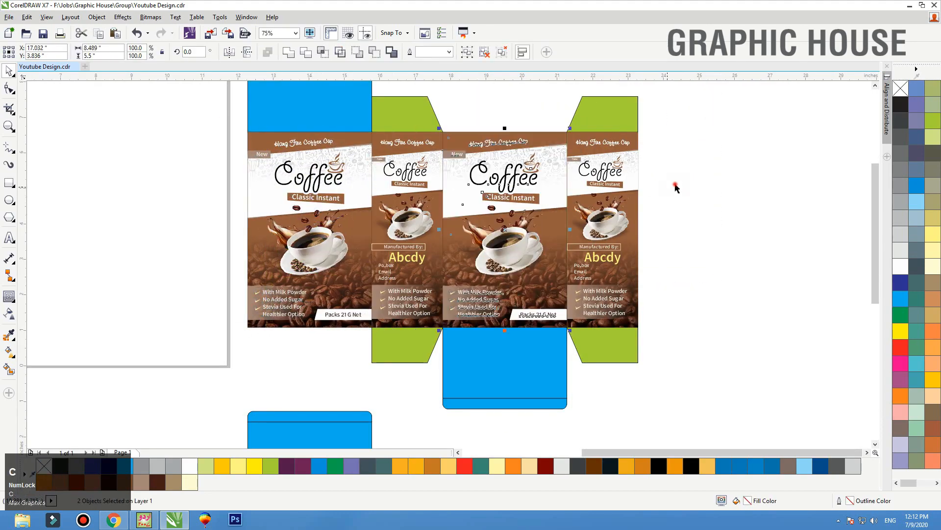
{"action": "left_click", "coordinate": [675, 189]}
Place a copy of the upper box's 3.5 x 2 in blue top flap rectangle on the empty area beside the layout
{"action": "left_click", "coordinate": [305, 119]}
{"action": "key", "text": "F4"}
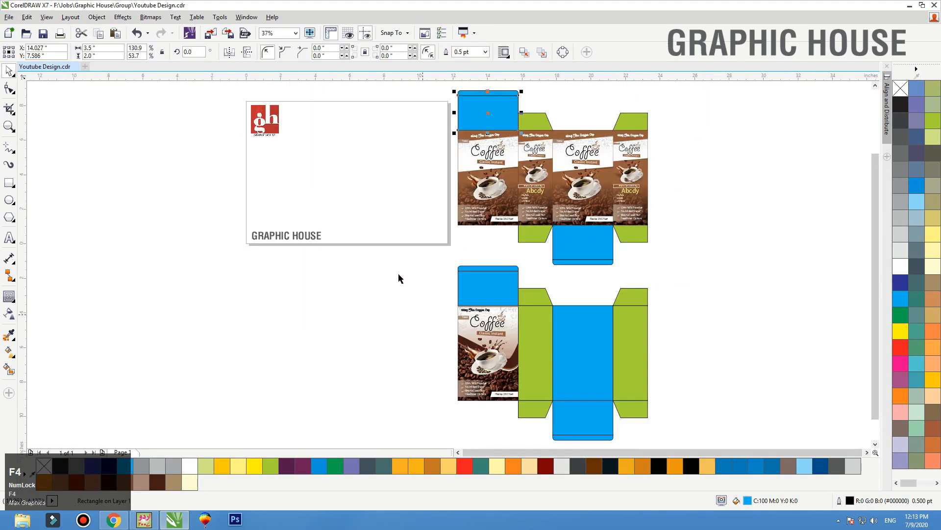
{"action": "left_click", "coordinate": [398, 133]}
{"action": "key", "text": "F2"}
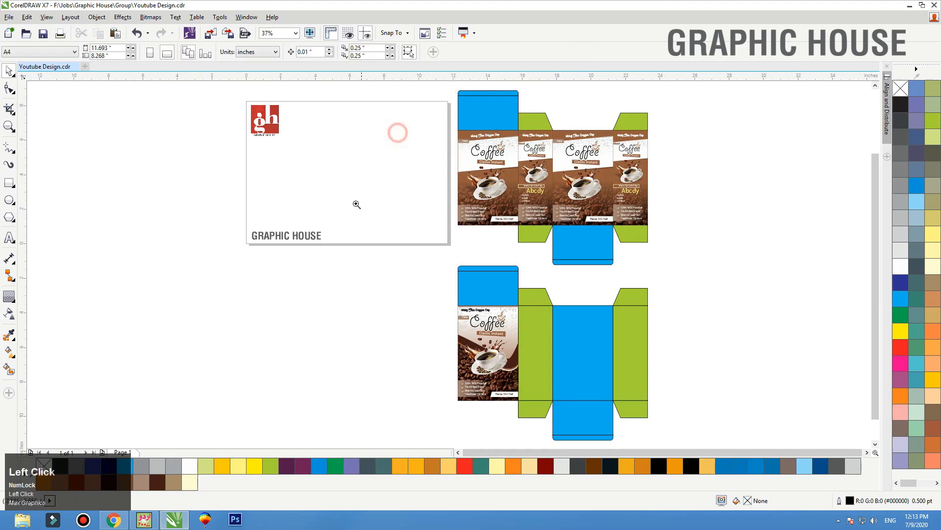
{"action": "left_click_drag", "start_coordinate": [358, 214], "coordinate": [617, 101]}
{"action": "left_click_drag", "start_coordinate": [466, 140], "coordinate": [236, 271]}
{"action": "right_click", "coordinate": [237, 270]}
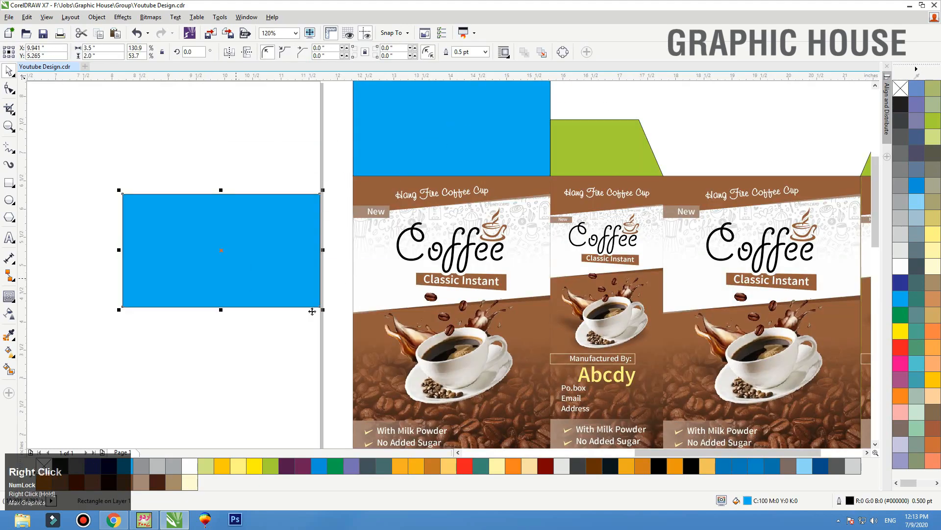
Place a copy of the upper box's front panel artwork beside the blue flap rectangle on the empty page area
{"action": "left_click", "coordinate": [481, 307]}
{"action": "scroll", "coordinate": [500, 242], "scroll_direction": "down", "scroll_amount": 2}
{"action": "left_click_drag", "start_coordinate": [491, 252], "coordinate": [263, 235]}
{"action": "right_click", "coordinate": [306, 250]}
{"action": "key", "text": "F2"}
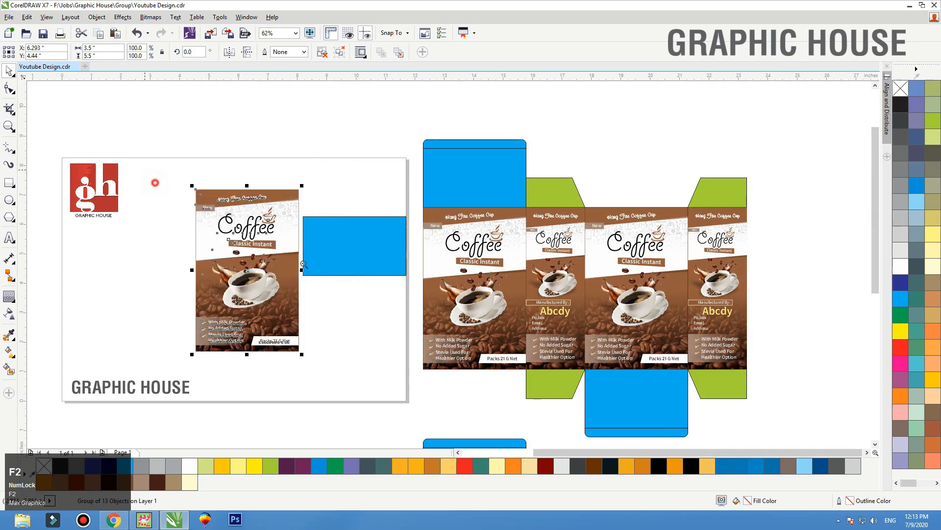
{"action": "left_click_drag", "start_coordinate": [144, 171], "coordinate": [513, 371]}
{"action": "left_click", "coordinate": [486, 136]}
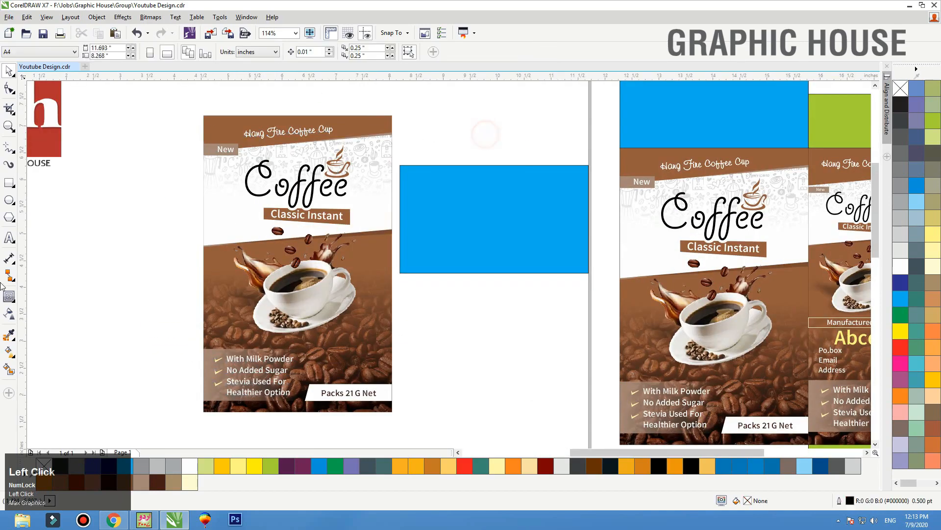
Fill the blue flap rectangle with the brown sampled from the front panel's upper band and remove its outline
{"action": "left_click", "coordinate": [10, 337]}
{"action": "left_click", "coordinate": [380, 123]}
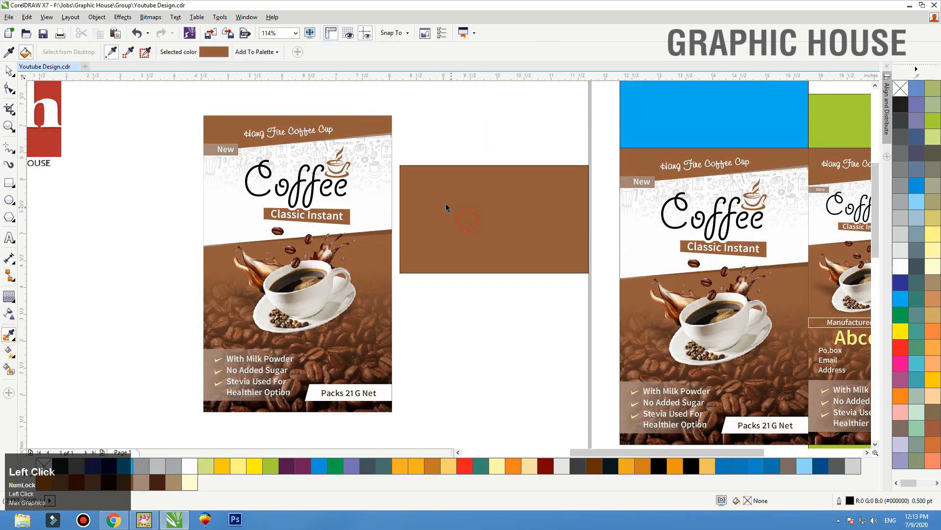
{"action": "left_click", "coordinate": [483, 202]}
{"action": "right_click", "coordinate": [902, 91]}
{"action": "left_click", "coordinate": [563, 105]}
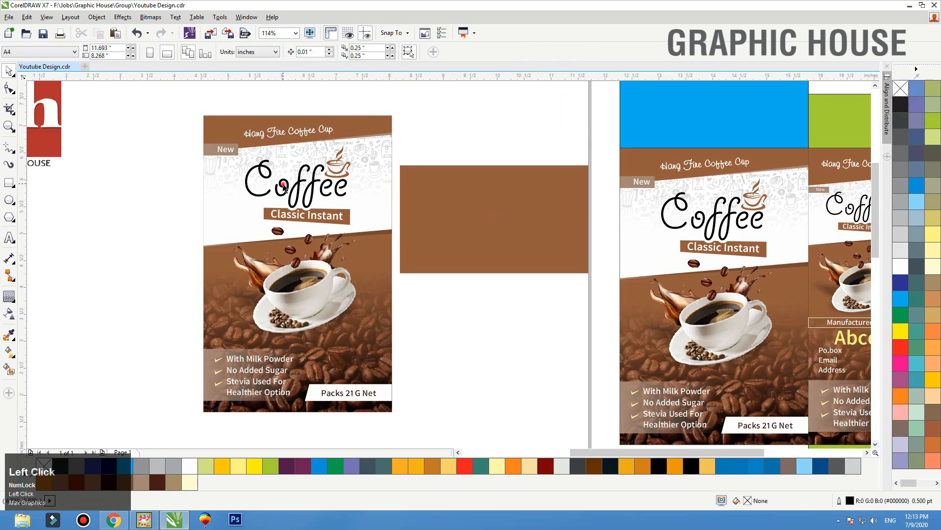
{"action": "left_click", "coordinate": [293, 195]}
{"action": "left_click_drag", "start_coordinate": [298, 195], "coordinate": [487, 222]}
{"action": "key", "text": "ctrl+z"}
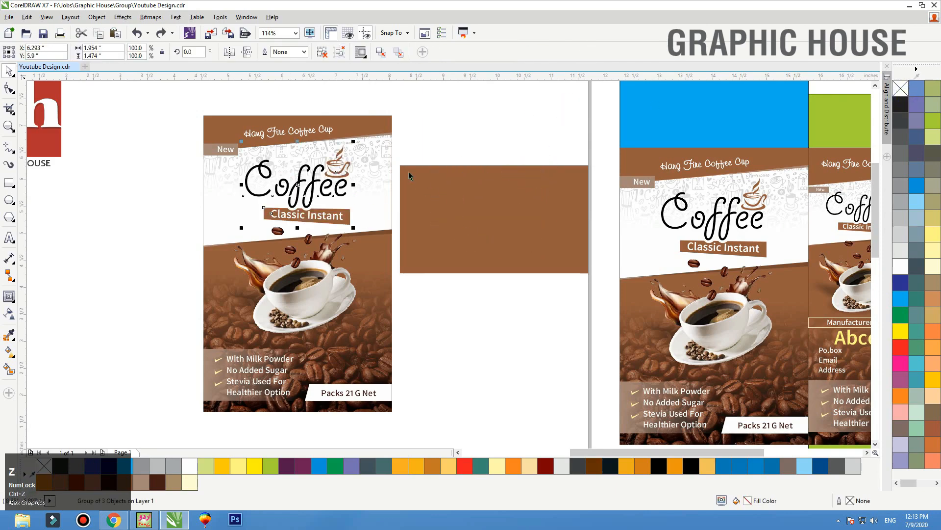
Extract the contents of the brown PowerClip frame in the copied front panel
{"action": "left_click", "coordinate": [376, 147]}
{"action": "right_click", "coordinate": [381, 146]}
{"action": "left_click", "coordinate": [373, 145]}
{"action": "left_click", "coordinate": [387, 138]}
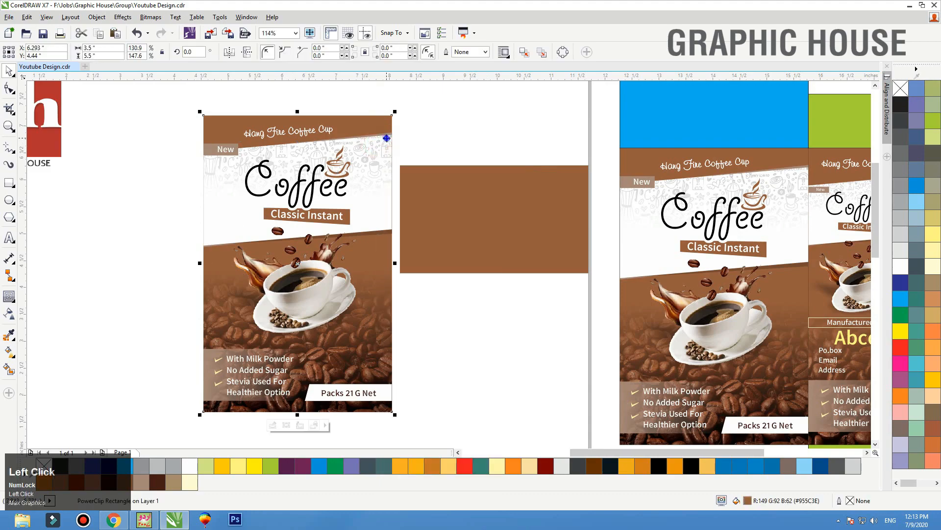
{"action": "right_click", "coordinate": [387, 138]}
{"action": "left_click", "coordinate": [422, 148]}
{"action": "left_click", "coordinate": [439, 121]}
Move the coffee bean image over the brown flap rectangle and PowerClip it inside that rectangle
{"action": "left_click_drag", "start_coordinate": [404, 332], "coordinate": [609, 249]}
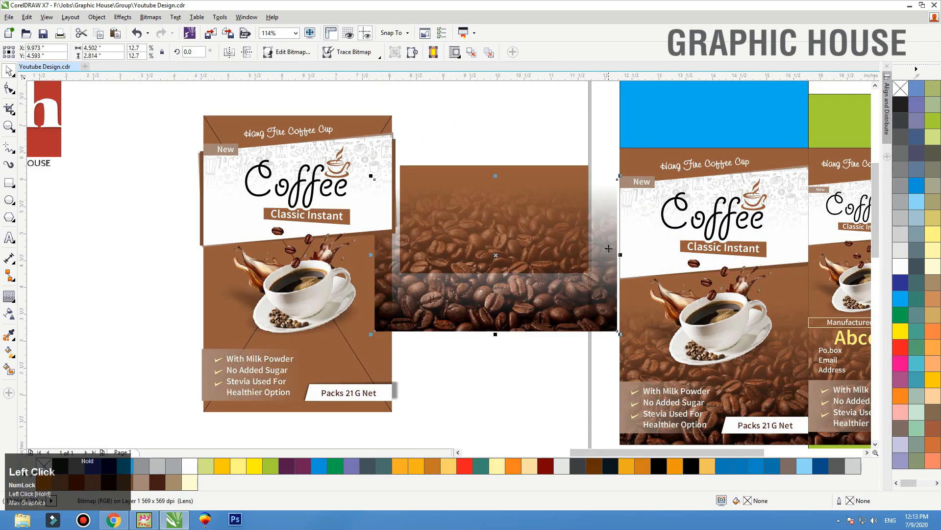
{"action": "left_click_drag", "start_coordinate": [511, 307], "coordinate": [505, 314]}
{"action": "right_click", "coordinate": [520, 314]}
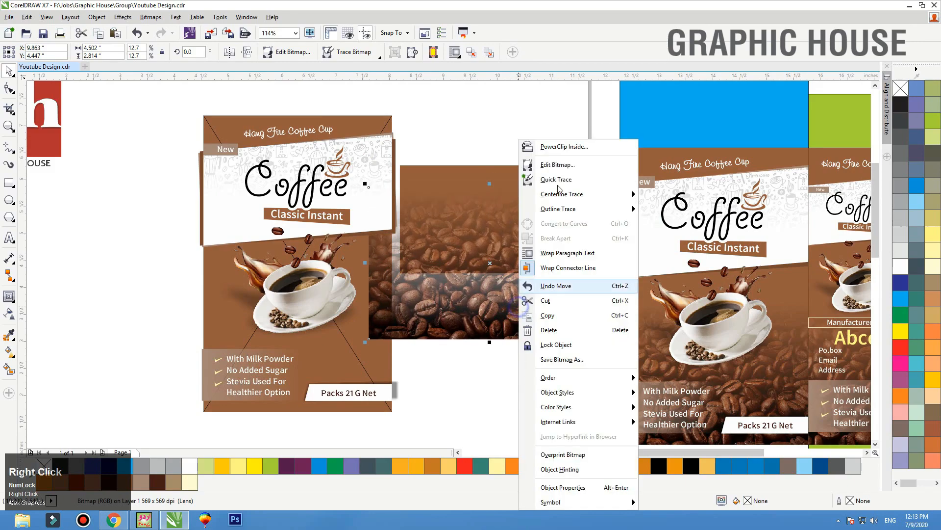
{"action": "left_click", "coordinate": [560, 147]}
{"action": "left_click", "coordinate": [533, 168]}
{"action": "left_click_drag", "start_coordinate": [503, 245], "coordinate": [517, 231]}
{"action": "key", "text": "ctrl+z"}
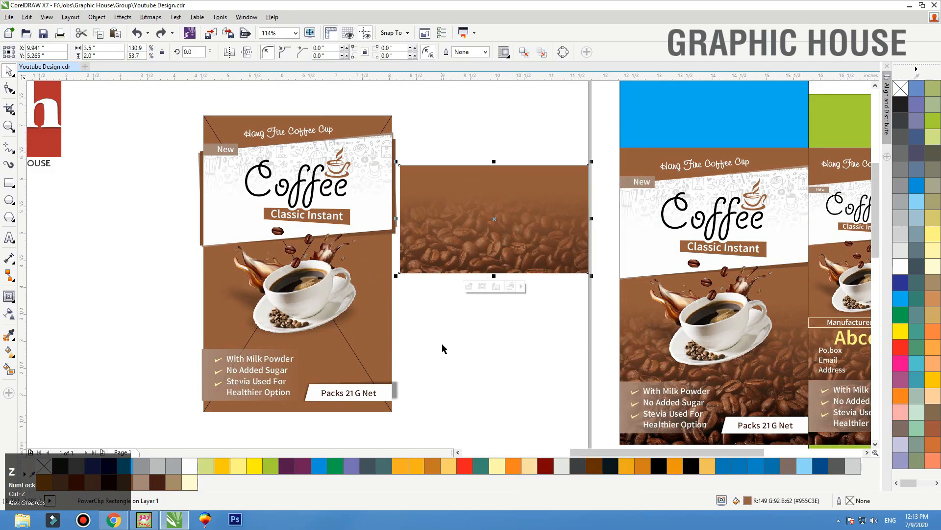
Delete the copied panel's brown background, slogan, feature list, net weight label and coffee cup image
{"action": "left_click_drag", "start_coordinate": [442, 343], "coordinate": [392, 222]}
{"action": "key", "text": "Delete"}
{"action": "left_click", "coordinate": [228, 385]}
{"action": "key", "text": "Delete"}
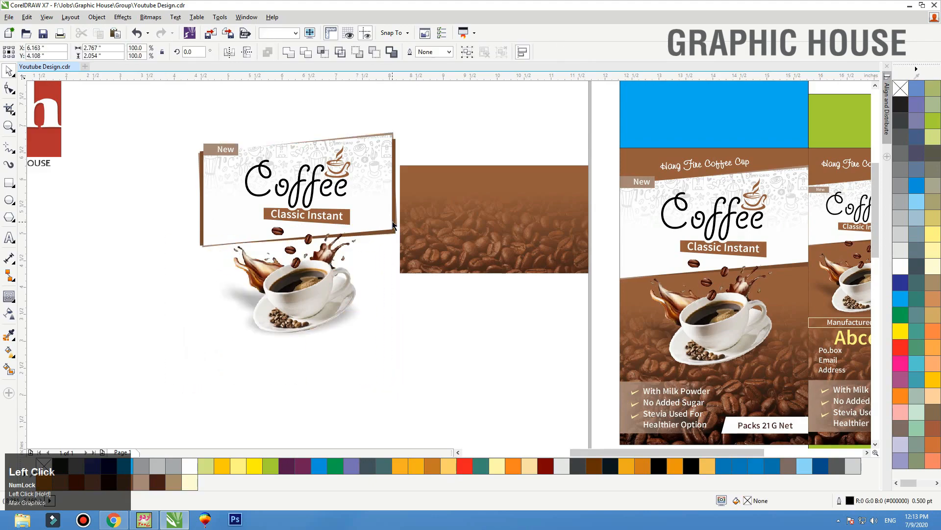
{"action": "key", "text": "Delete"}
Move the remaining white banner, Coffee logo and New label together onto the flap rectangle
{"action": "left_click_drag", "start_coordinate": [401, 111], "coordinate": [139, 288]}
{"action": "left_click_drag", "start_coordinate": [392, 177], "coordinate": [543, 192]}
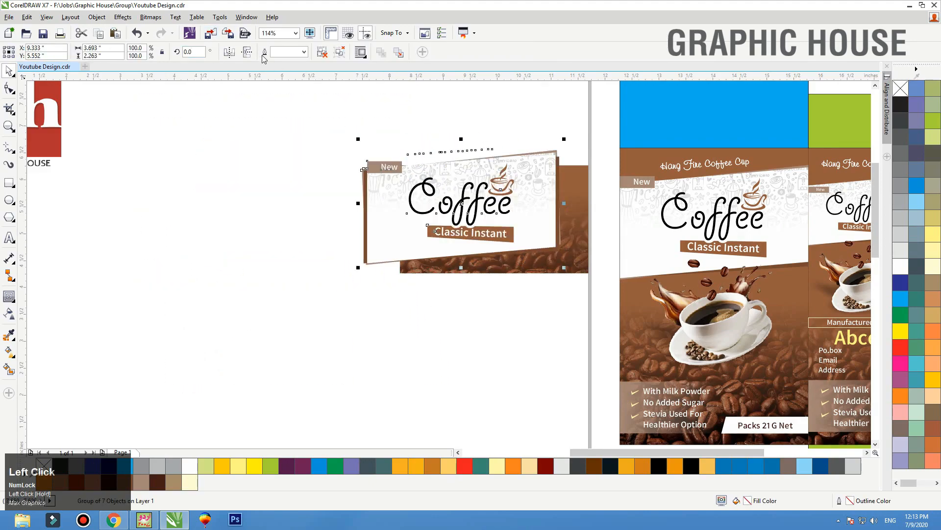
{"action": "left_click", "coordinate": [313, 106]}
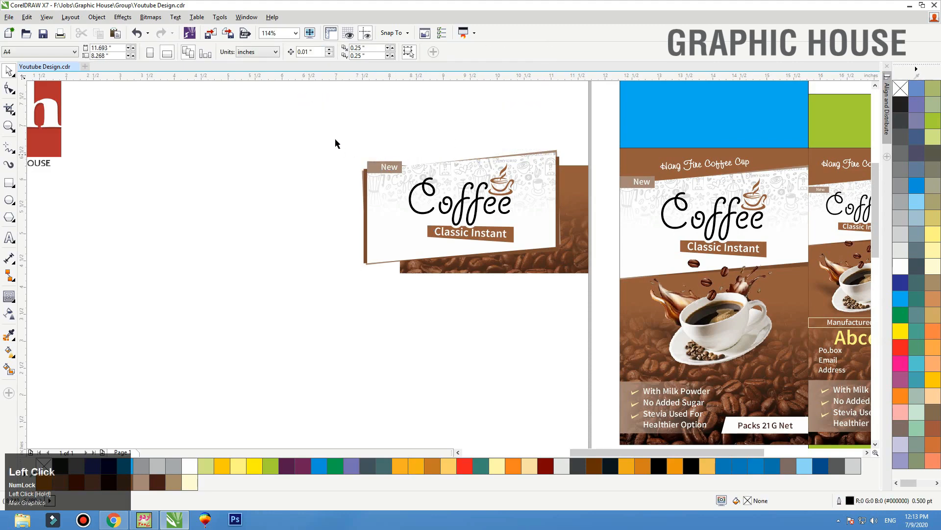
Group the New label with its box, then set it and the Coffee logo aside from the banner
{"action": "left_click_drag", "start_coordinate": [324, 136], "coordinate": [513, 246]}
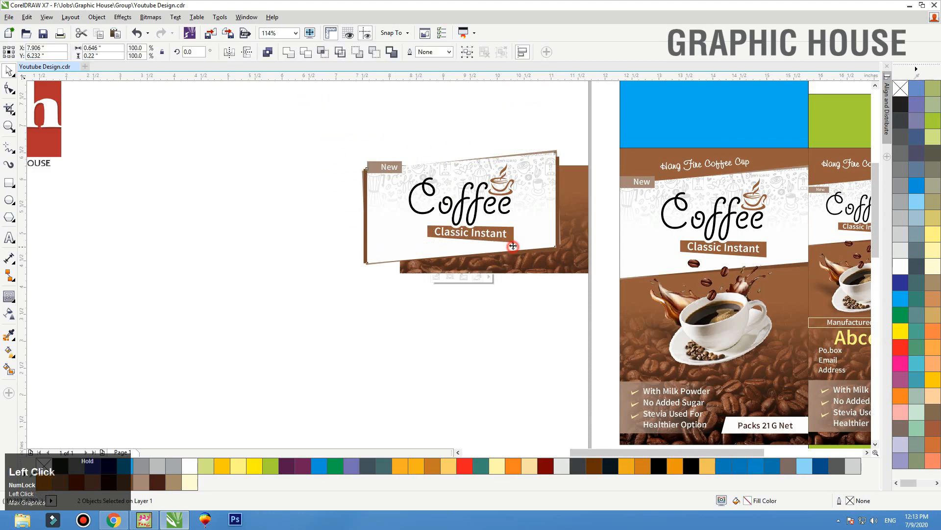
{"action": "left_click", "coordinate": [391, 142]}
{"action": "left_click", "coordinate": [389, 168]}
{"action": "left_click_drag", "start_coordinate": [320, 206], "coordinate": [317, 210]}
{"action": "key", "text": "ctrl+g"}
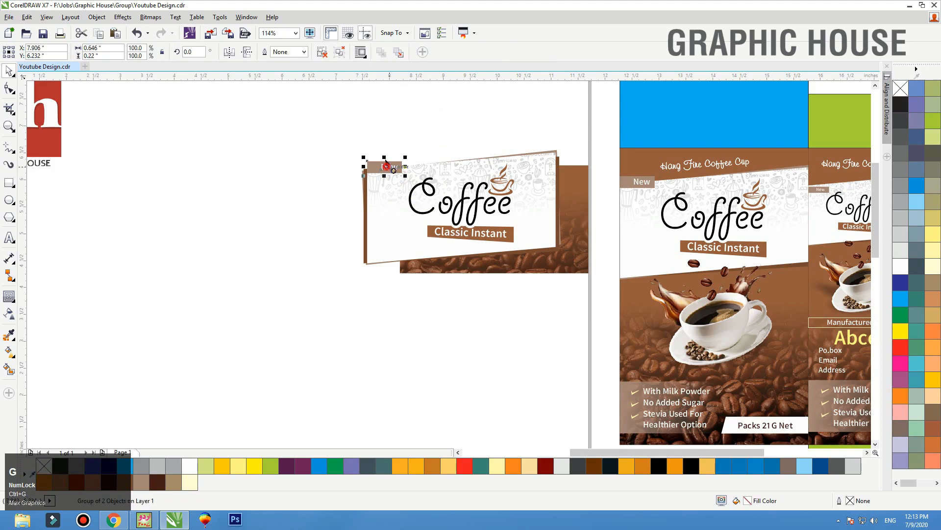
{"action": "left_click_drag", "start_coordinate": [384, 167], "coordinate": [353, 125]}
{"action": "left_click_drag", "start_coordinate": [473, 201], "coordinate": [259, 202]}
Group the white banner pieces and resize them into a flatter band about 4.03 in wide across the flap rectangle
{"action": "left_click_drag", "start_coordinate": [307, 317], "coordinate": [587, 118]}
{"action": "key", "text": "ctrl+g"}
{"action": "left_click_drag", "start_coordinate": [543, 156], "coordinate": [489, 181]}
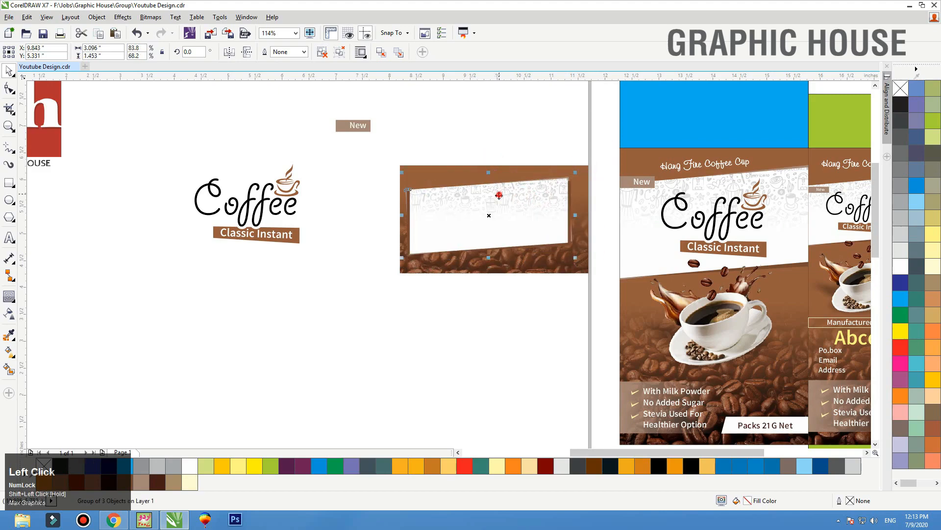
{"action": "mouse_move", "coordinate": [490, 212]}
{"action": "left_mouse_down"}
{"action": "mouse_move", "coordinate": [486, 204]}
{"action": "mouse_move", "coordinate": [474, 213]}
{"action": "left_mouse_up"}
{"action": "left_click_drag", "start_coordinate": [559, 223], "coordinate": [610, 219]}
{"action": "left_click_drag", "start_coordinate": [498, 176], "coordinate": [498, 172]}
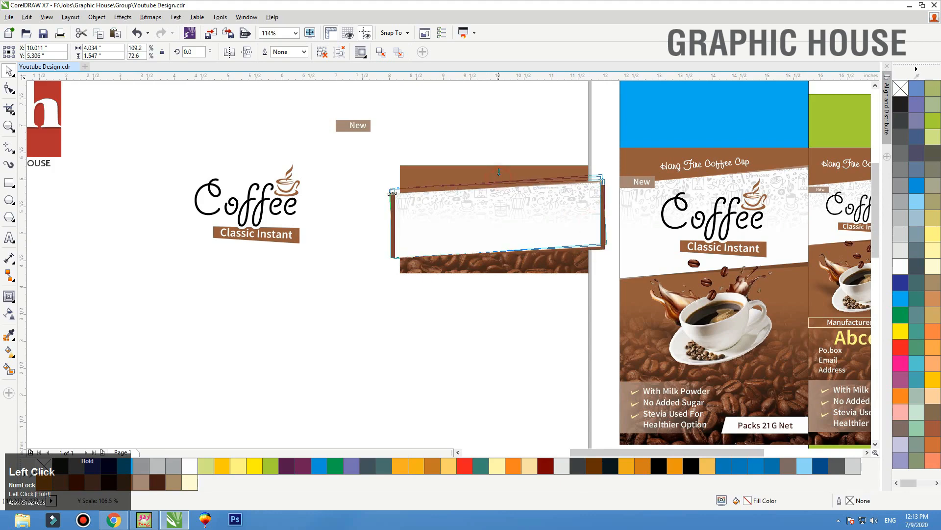
PowerClip the white banner group inside the brown flap rectangle
{"action": "right_click", "coordinate": [509, 184]}
{"action": "left_click", "coordinate": [533, 192]}
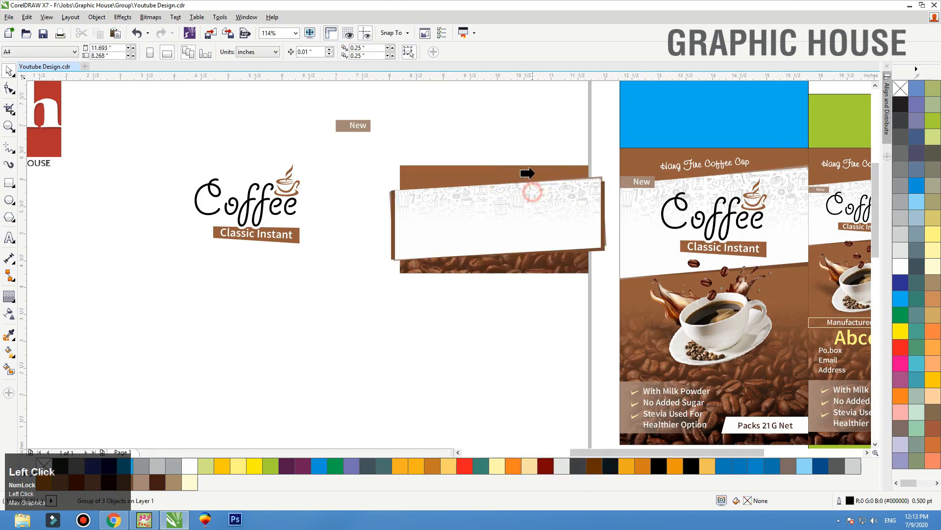
{"action": "left_click", "coordinate": [536, 168]}
Place the Coffee logo on the flap's white banner, center it horizontally on the flap and scale it down
{"action": "left_click_drag", "start_coordinate": [262, 209], "coordinate": [546, 214]}
{"action": "left_click", "coordinate": [565, 208], "text": "shift"}
{"action": "key", "text": "c"}
{"action": "left_click", "coordinate": [556, 320]}
{"action": "left_click", "coordinate": [541, 214]}
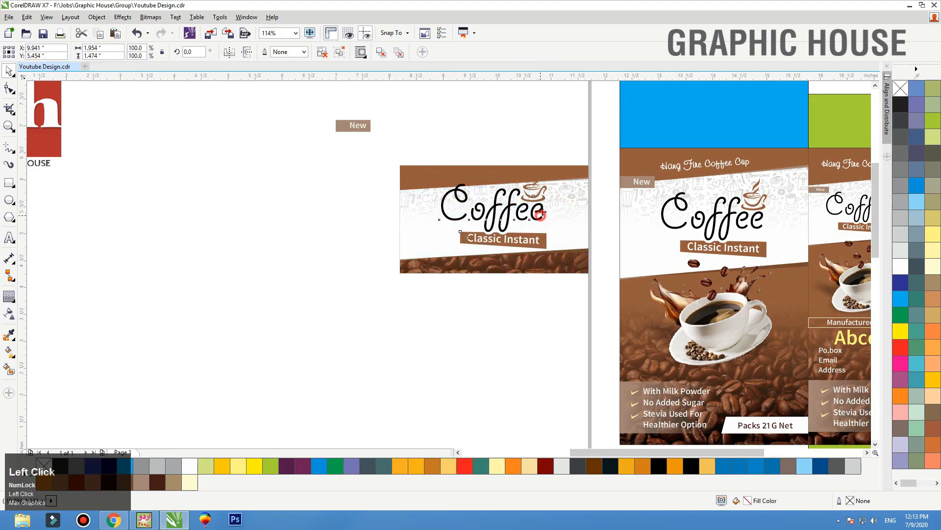
{"action": "left_click_drag", "start_coordinate": [549, 166], "coordinate": [539, 178]}
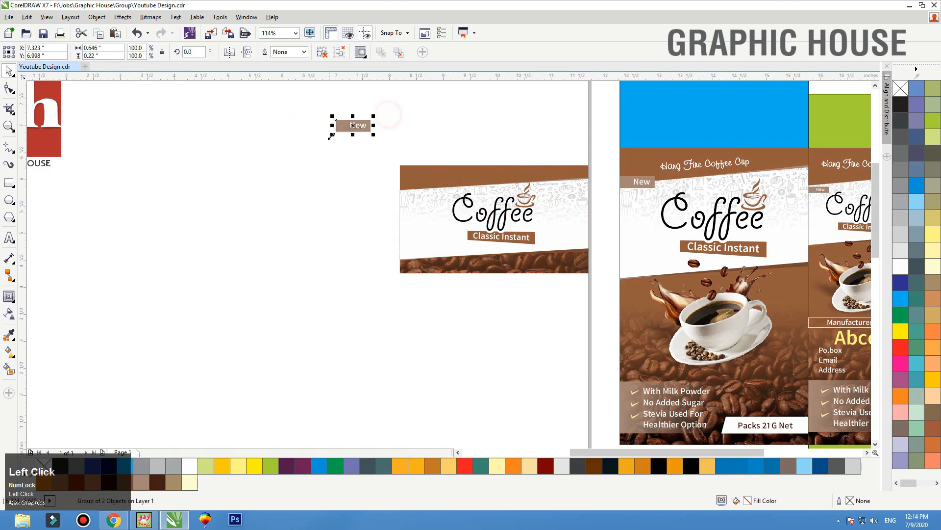
Place the New label at the left edge of the flap's banner and group the complete flap artwork
{"action": "left_click_drag", "start_coordinate": [414, 187], "coordinate": [414, 207]}
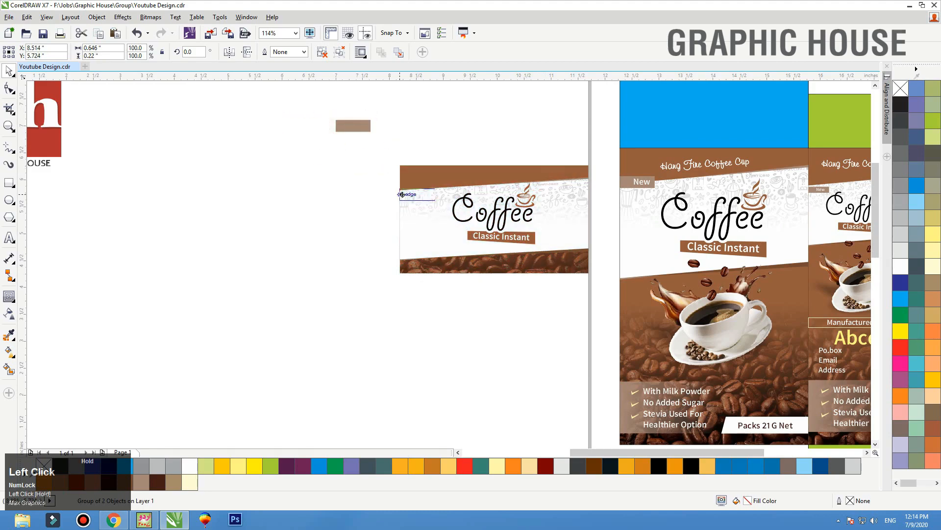
{"action": "left_click", "coordinate": [345, 172]}
{"action": "left_click_drag", "start_coordinate": [345, 150], "coordinate": [601, 299]}
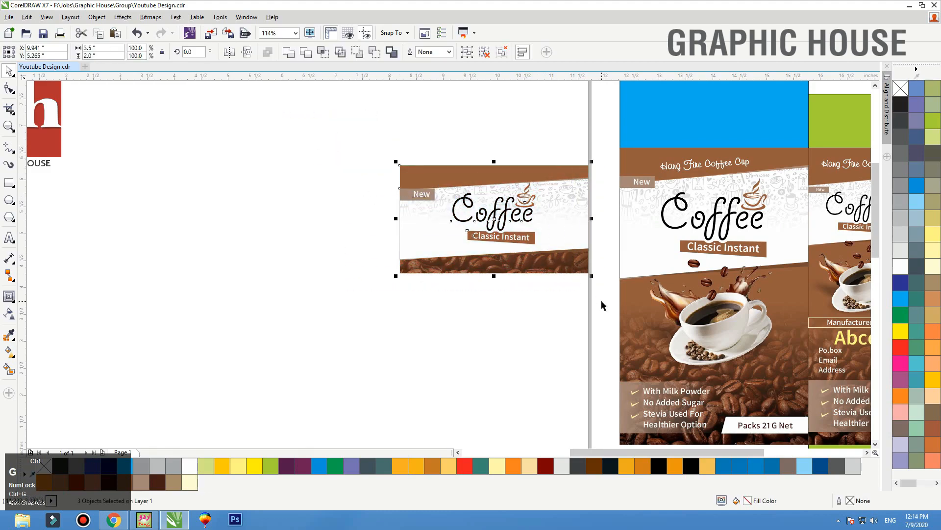
Place the flap artwork on the upper box's top blue flap and put a copy on its bottom blue flap
{"action": "key", "text": "F3"}
{"action": "left_click_drag", "start_coordinate": [485, 275], "coordinate": [605, 202]}
{"action": "left_click", "coordinate": [487, 196]}
{"action": "key", "text": "F3"}
{"action": "key", "text": "F2"}
{"action": "left_click_drag", "start_coordinate": [458, 145], "coordinate": [722, 355]}
{"action": "left_click_drag", "start_coordinate": [370, 169], "coordinate": [510, 373]}
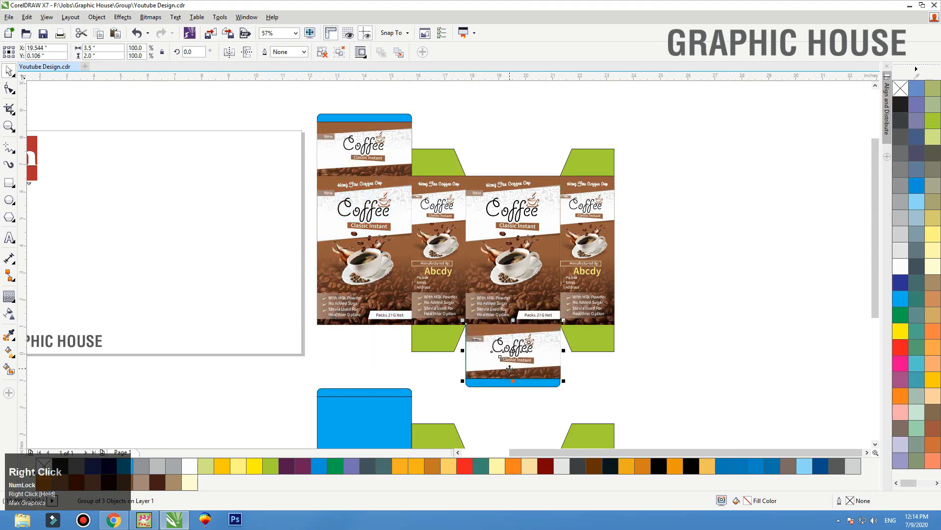
Mirror the bottom flap artwork horizontally and vertically, center it on the flap and snap it against the back panel's lower edge
{"action": "key", "text": "F3"}
{"action": "left_click", "coordinate": [229, 53]}
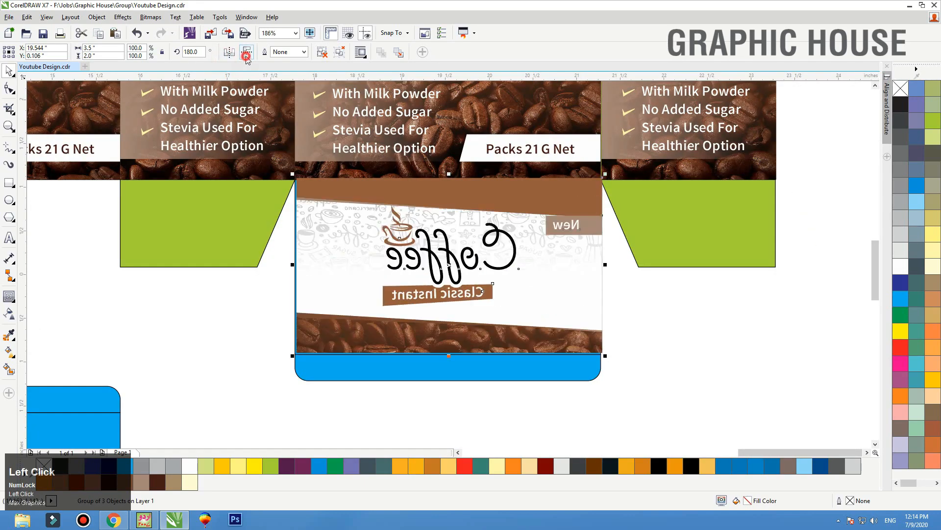
{"action": "left_click", "coordinate": [246, 52]}
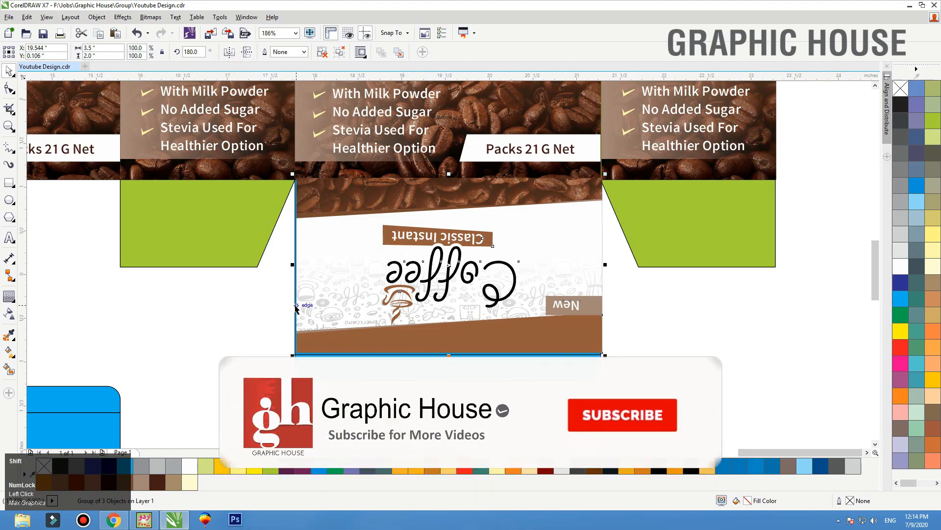
{"action": "left_click", "coordinate": [337, 354], "text": "shift"}
{"action": "key", "text": "c"}
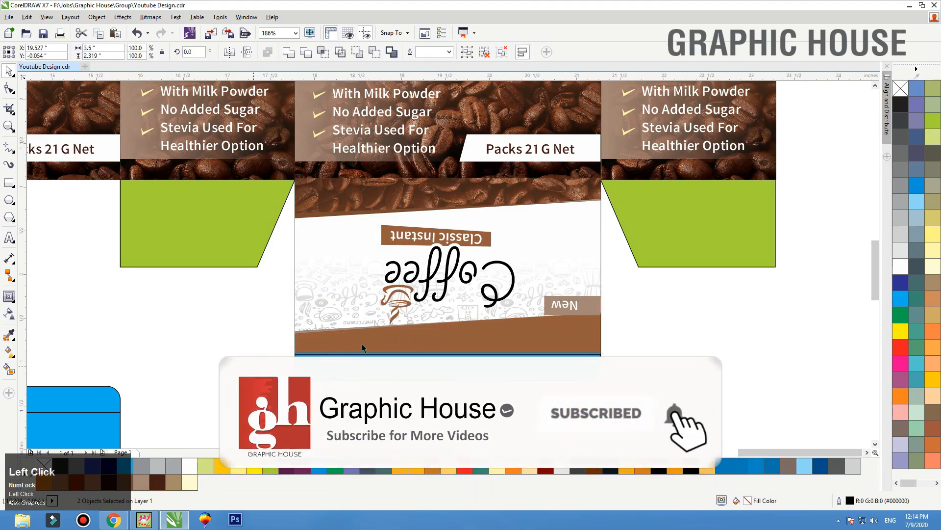
{"action": "left_click", "coordinate": [417, 314]}
{"action": "left_click_drag", "start_coordinate": [487, 274], "coordinate": [487, 309]}
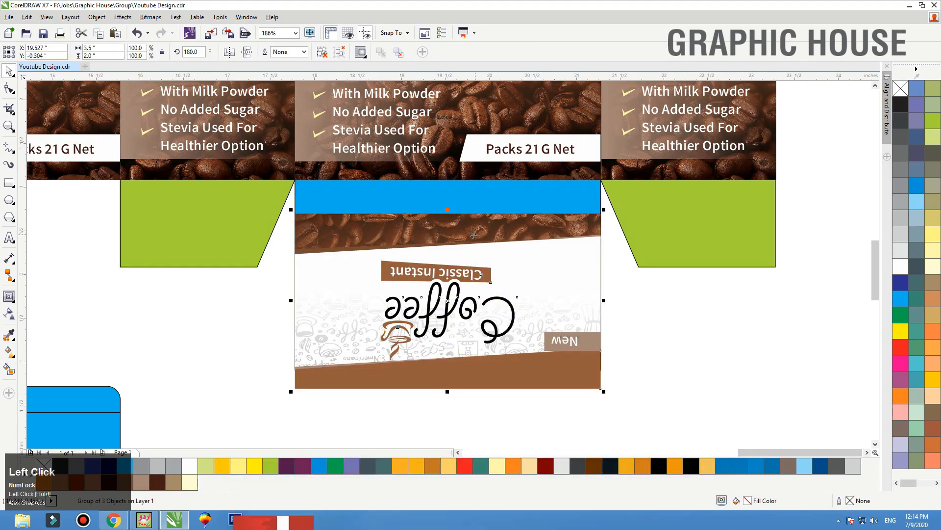
{"action": "left_click_drag", "start_coordinate": [472, 214], "coordinate": [472, 183]}
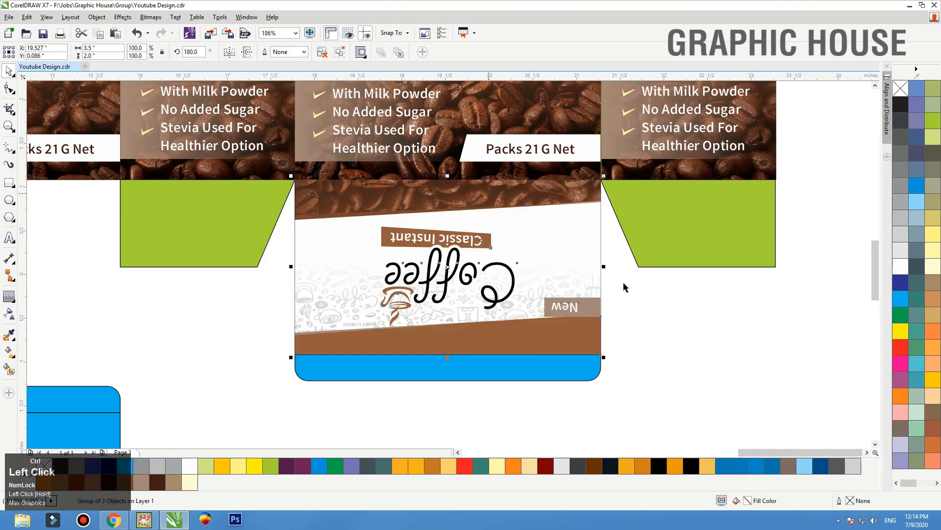
{"action": "left_click", "coordinate": [711, 355]}
Apply the light Brown swatch to the fill and outline of the blue tuck flap below the bottom flap artwork
{"action": "left_click", "coordinate": [521, 374]}
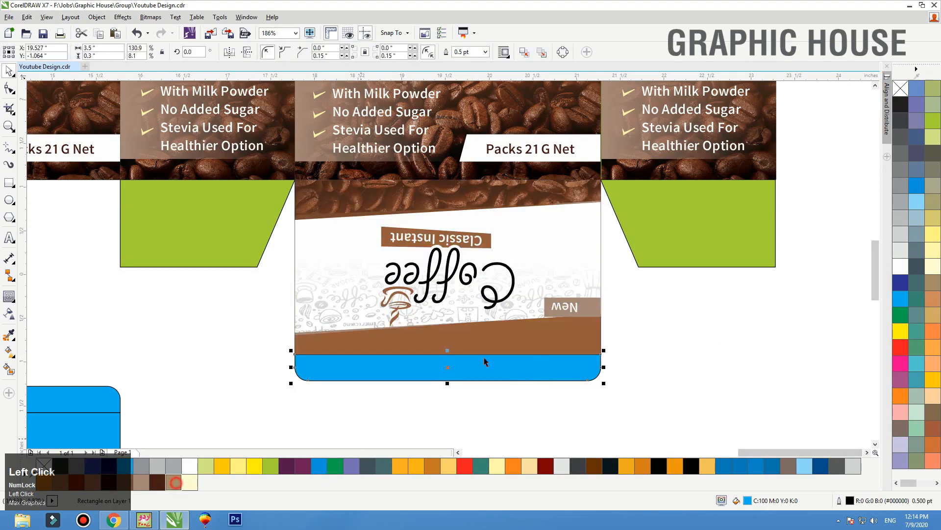
{"action": "left_click", "coordinate": [175, 483]}
{"action": "right_click", "coordinate": [174, 483]}
Fill the two lower green side flaps of the upper box with Brown and remove their outlines
{"action": "left_click", "coordinate": [733, 218]}
{"action": "left_click", "coordinate": [182, 231], "text": "shift"}
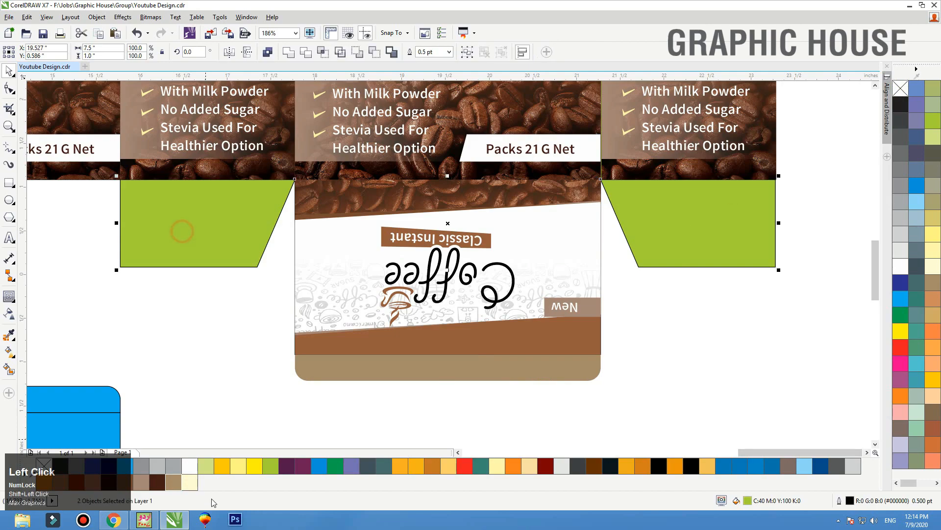
{"action": "left_click", "coordinate": [174, 483]}
{"action": "right_click", "coordinate": [902, 86]}
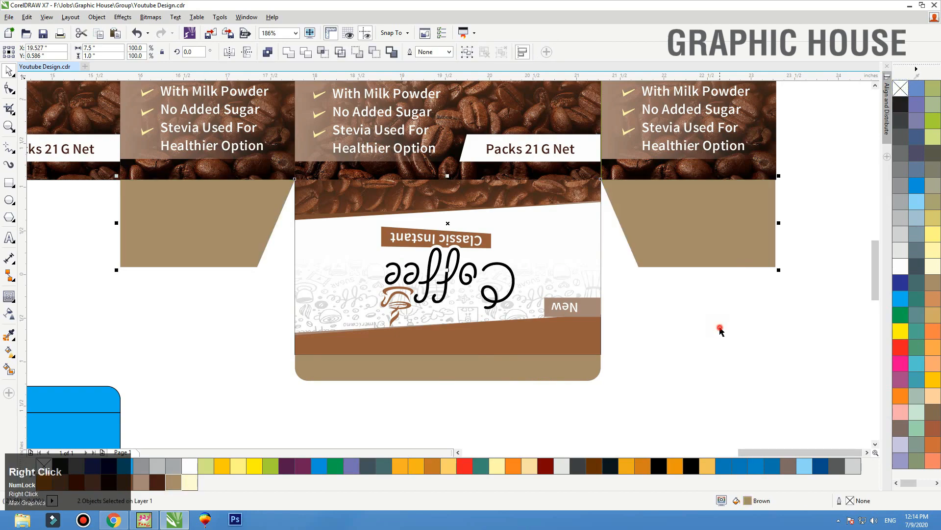
{"action": "left_click", "coordinate": [719, 329]}
Fill the upper box's two upper green side flaps and its top blue tuck flap with Brown and remove their outlines
{"action": "key", "text": "F3"}
{"action": "key", "text": "F3"}
{"action": "key", "text": "F2"}
{"action": "left_click_drag", "start_coordinate": [686, 351], "coordinate": [339, 151]}
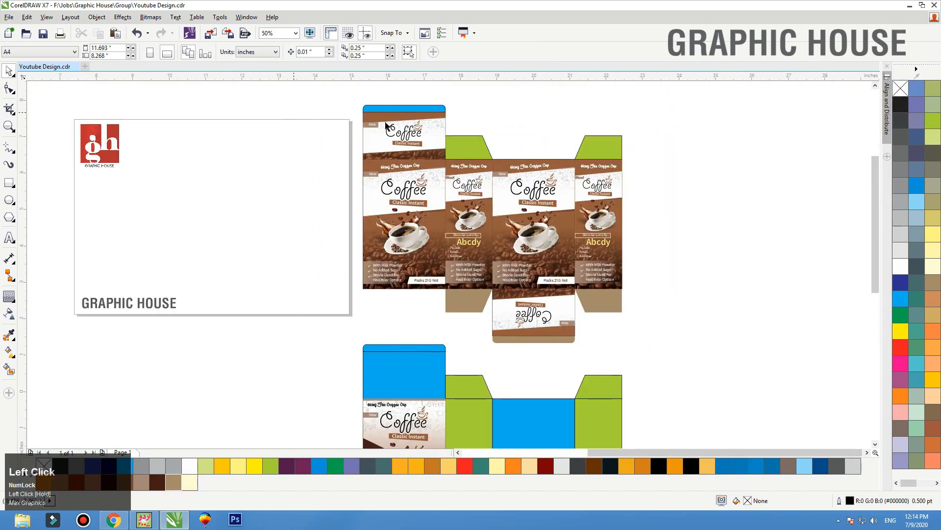
{"action": "left_click", "coordinate": [411, 146]}
{"action": "key", "text": "F3"}
{"action": "left_click", "coordinate": [610, 128], "text": "shift"}
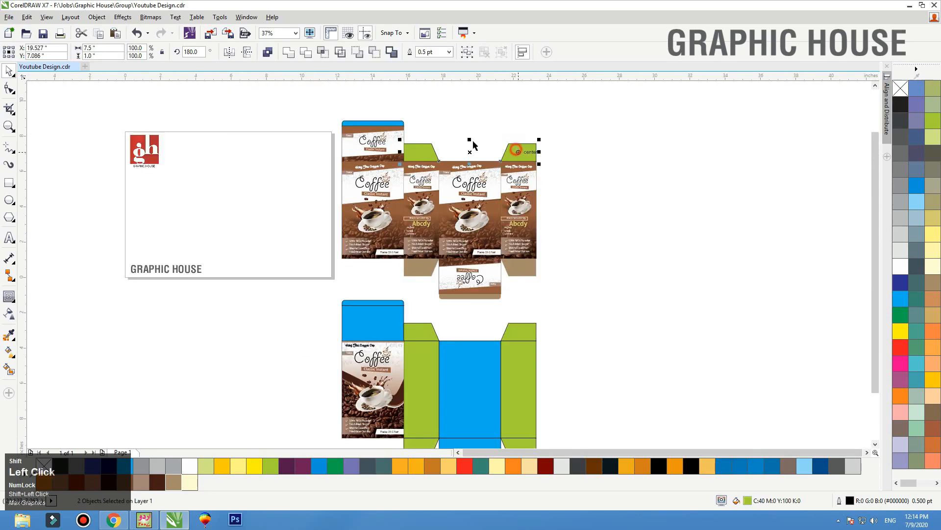
{"action": "left_click", "coordinate": [180, 482]}
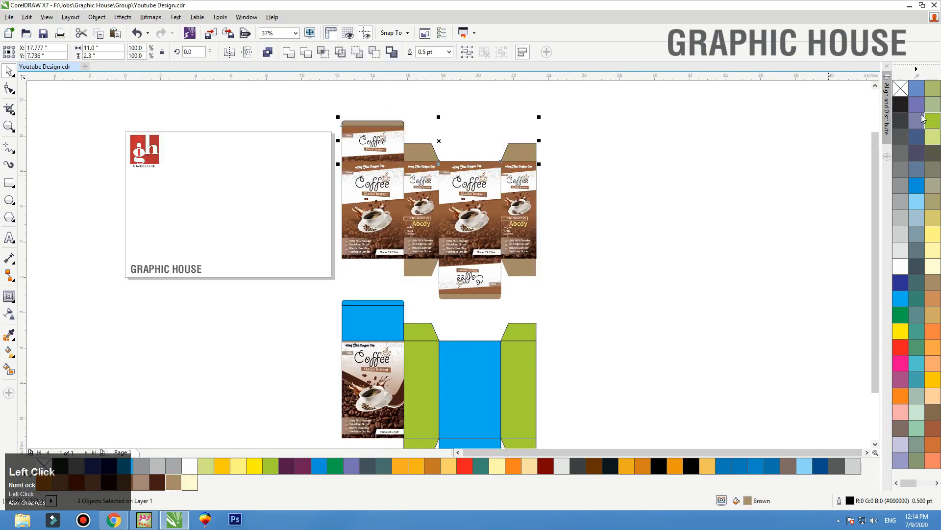
{"action": "left_click", "coordinate": [686, 134]}
Move the upper box's finished coffee artwork and flaps off the layout and delete the blank panels left underneath
{"action": "left_click", "coordinate": [519, 270]}
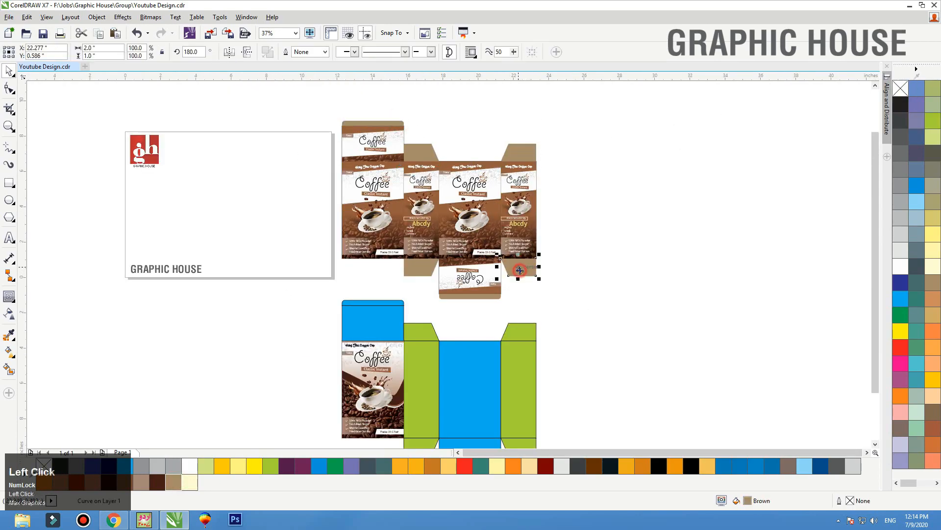
{"action": "left_click", "coordinate": [452, 274], "text": "shift"}
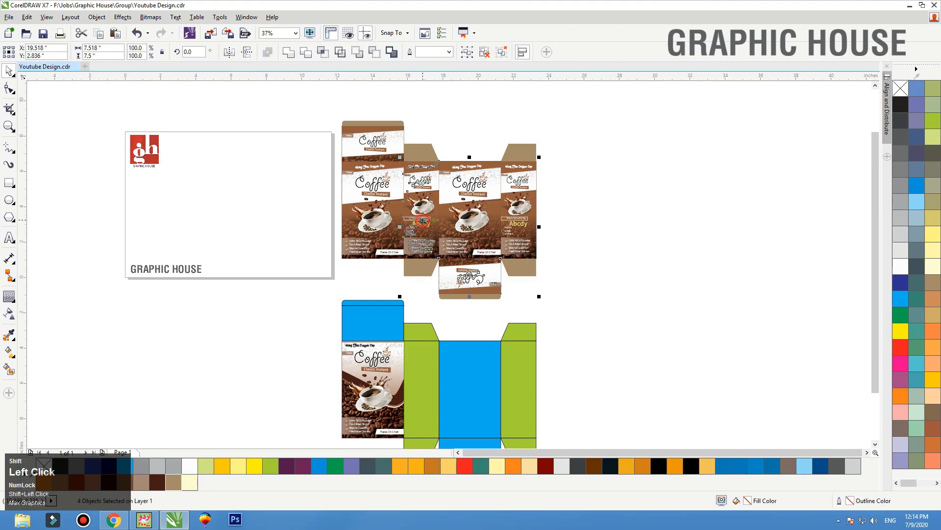
{"action": "left_click", "coordinate": [519, 206], "text": "shift"}
{"action": "left_click_drag", "start_coordinate": [518, 206], "coordinate": [565, 240]}
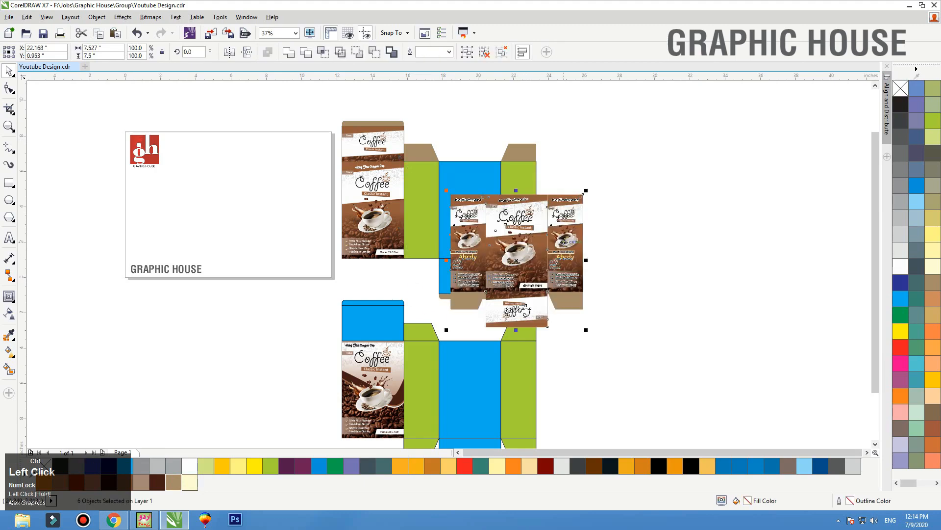
{"action": "key", "text": "ctrl+z"}
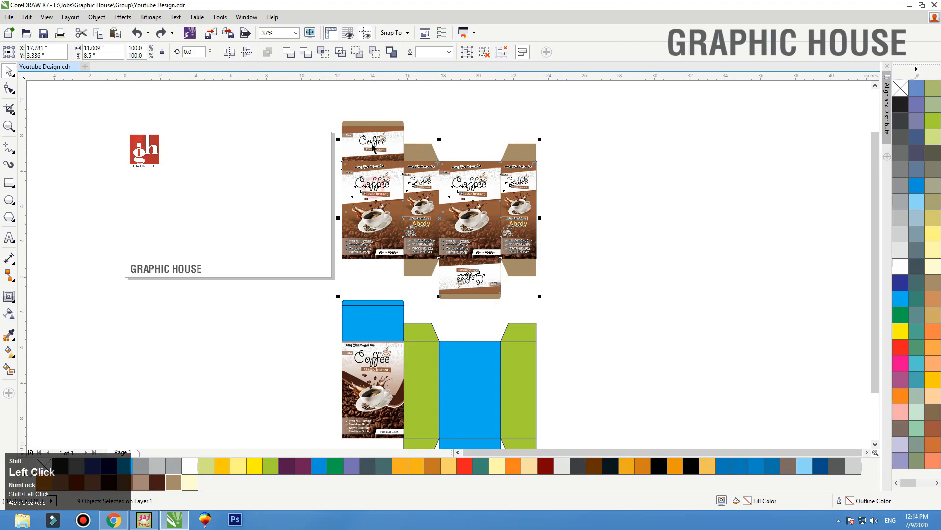
{"action": "left_click_drag", "start_coordinate": [363, 146], "coordinate": [588, 145]}
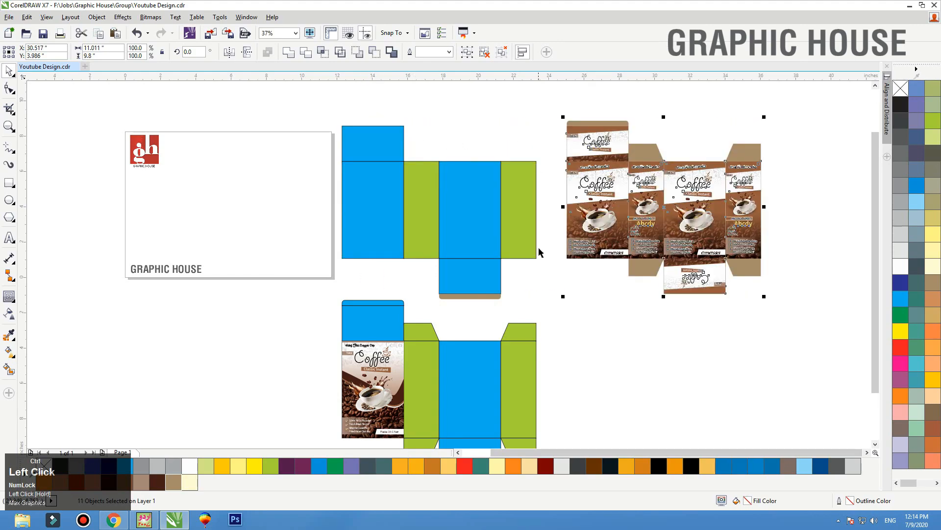
{"action": "key", "text": "ctrl+z"}
{"action": "left_click_drag", "start_coordinate": [562, 279], "coordinate": [717, 279]}
{"action": "left_click_drag", "start_coordinate": [306, 312], "coordinate": [306, 312]}
{"action": "key", "text": "Delete"}
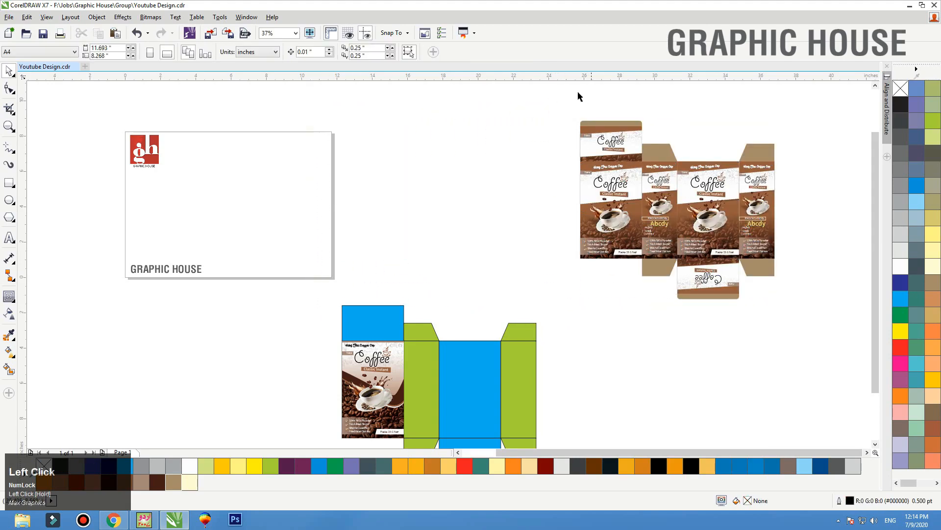
Move the finished box artwork back above the second box layout
{"action": "left_click_drag", "start_coordinate": [709, 244], "coordinate": [471, 234]}
{"action": "left_click", "coordinate": [635, 216]}
{"action": "key", "text": "F4"}
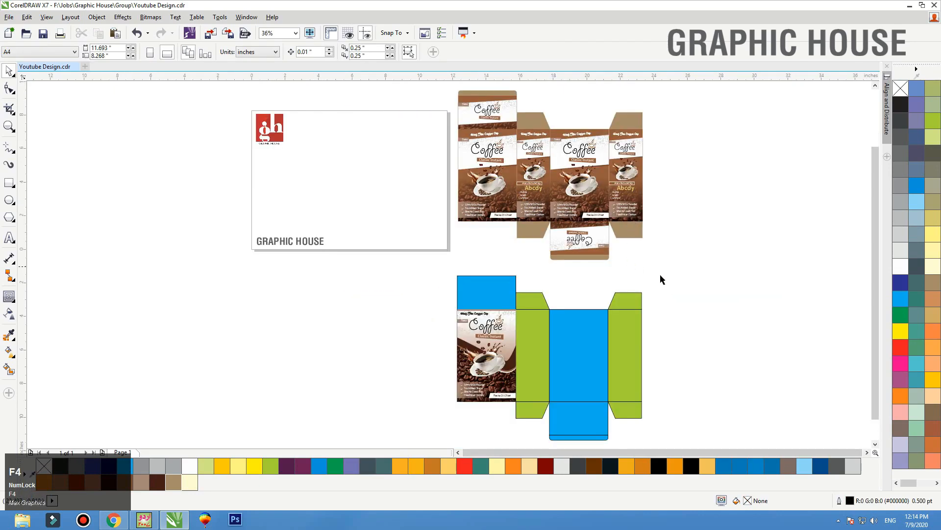
Copy the lower box's front panel artwork onto its blank blue back panel
{"action": "left_click", "coordinate": [484, 344]}
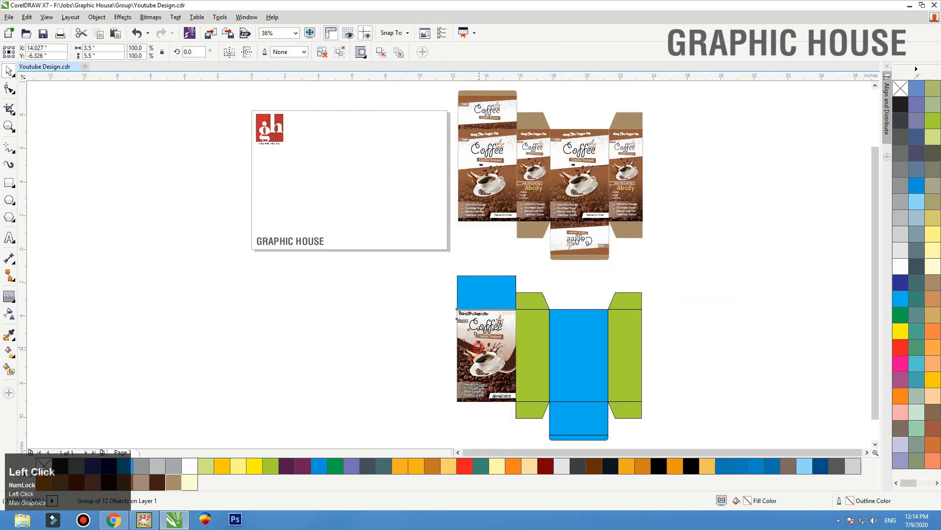
{"action": "left_click_drag", "start_coordinate": [478, 347], "coordinate": [572, 346]}
{"action": "right_click", "coordinate": [572, 347]}
{"action": "left_click", "coordinate": [657, 299]}
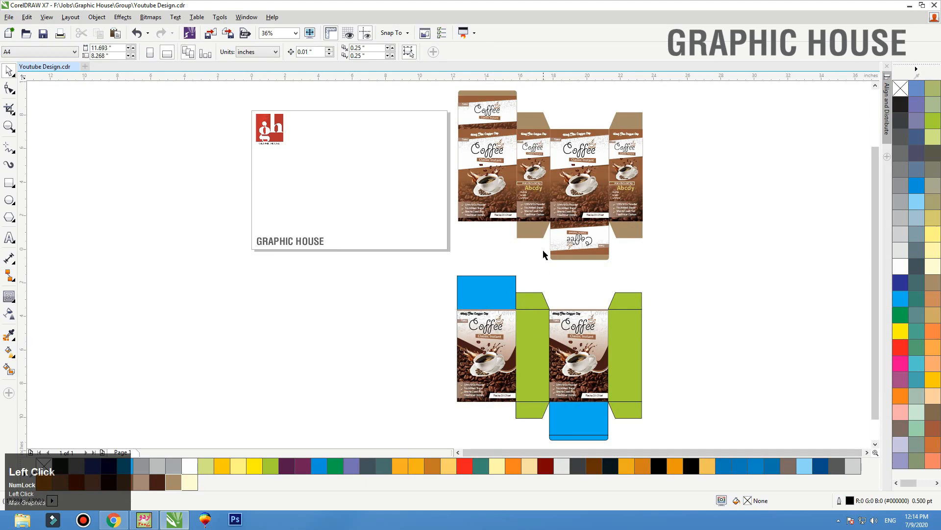
Copy the upper box's side panel artwork to the empty area beside the lower box layout
{"action": "left_click", "coordinate": [533, 184]}
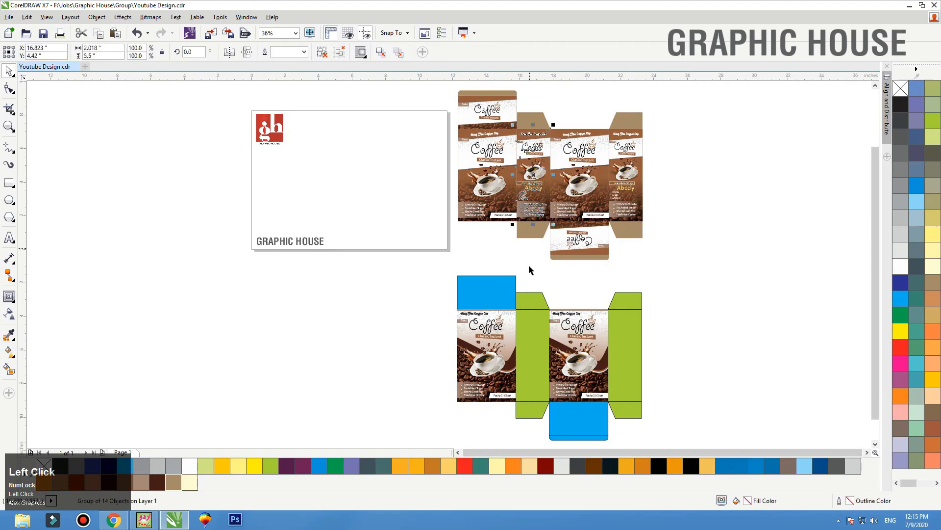
{"action": "left_click_drag", "start_coordinate": [532, 192], "coordinate": [445, 278]}
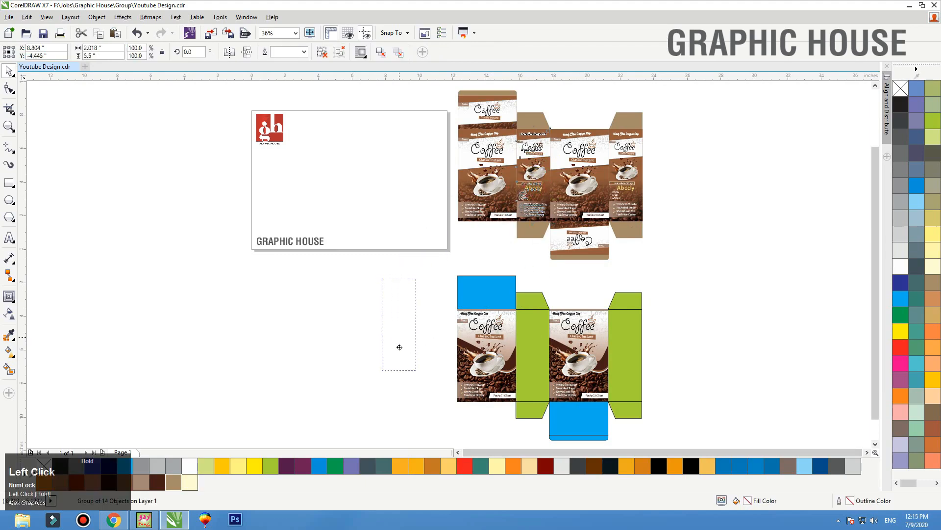
{"action": "left_click_drag", "start_coordinate": [399, 347], "coordinate": [419, 371]}
{"action": "key", "text": "F2"}
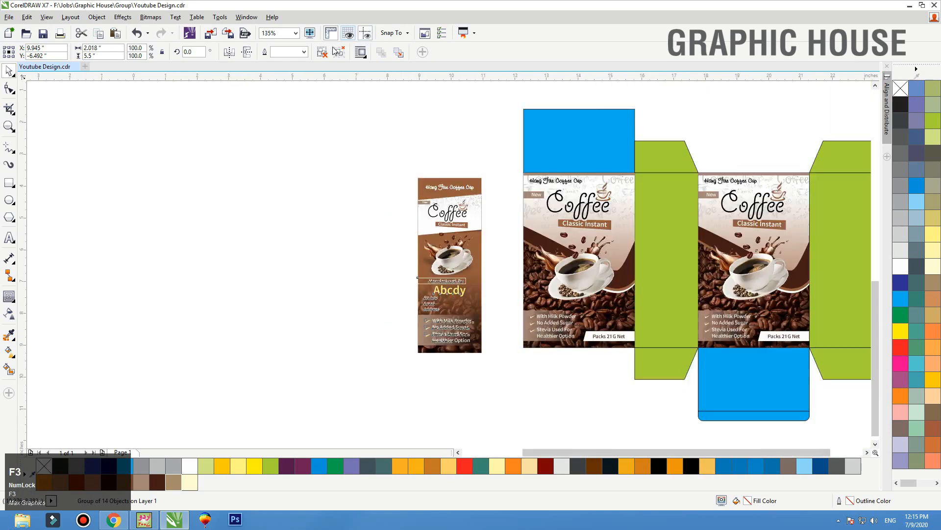
Delete the slanted white shape behind the Coffee title on the copied side panel
{"action": "left_click", "coordinate": [298, 163]}
{"action": "left_click", "coordinate": [475, 225]}
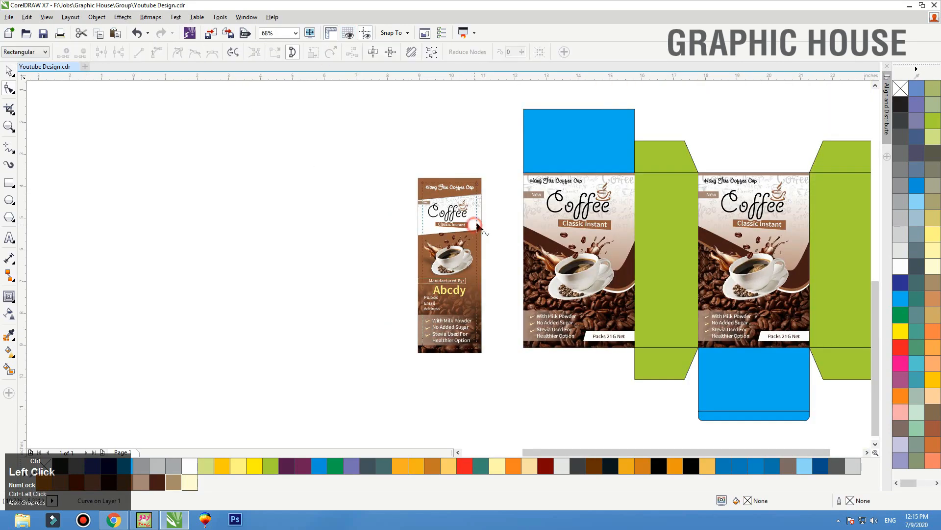
{"action": "left_click", "coordinate": [479, 214], "text": "ctrl"}
{"action": "left_click_drag", "start_coordinate": [504, 151], "coordinate": [311, 281]}
{"action": "key", "text": "Delete"}
Duplicate the lower box's front panel artwork into the empty space beside the copied side panel
{"action": "left_click", "coordinate": [320, 209], "text": "ctrl"}
{"action": "left_click_drag", "start_coordinate": [622, 246], "coordinate": [337, 250]}
{"action": "right_click", "coordinate": [337, 250], "text": "ctrl"}
Ungroup the duplicated front panel and extract the contents of its PowerClip frame
{"action": "left_click", "coordinate": [343, 51]}
{"action": "left_click", "coordinate": [351, 206]}
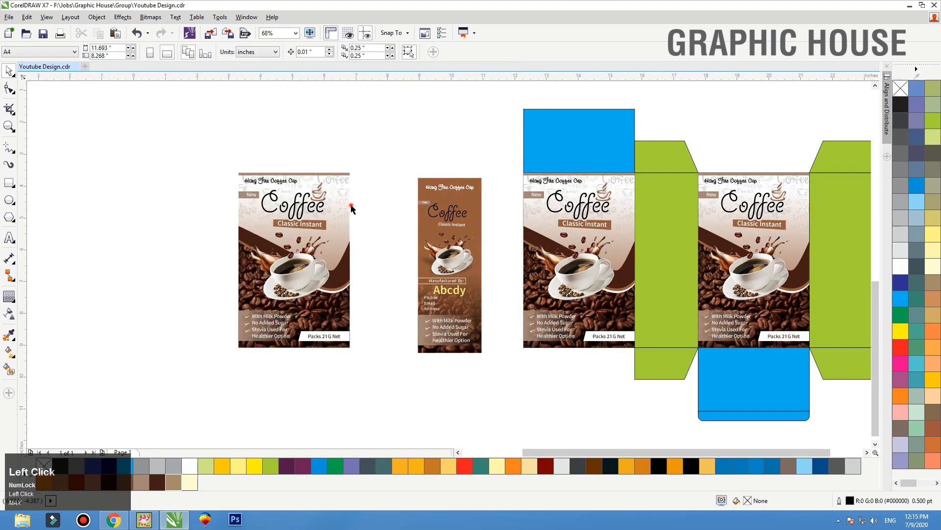
{"action": "left_click", "coordinate": [329, 196]}
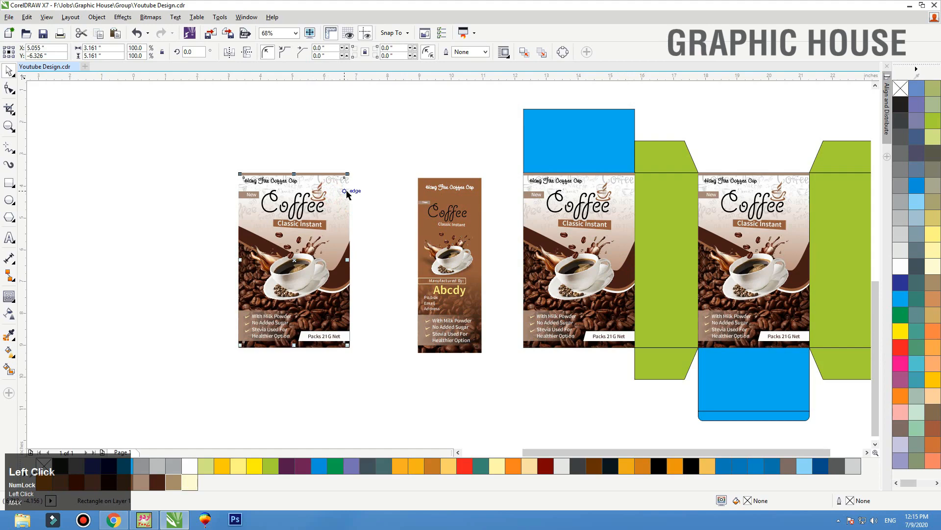
{"action": "right_click", "coordinate": [347, 193]}
{"action": "left_click", "coordinate": [387, 151]}
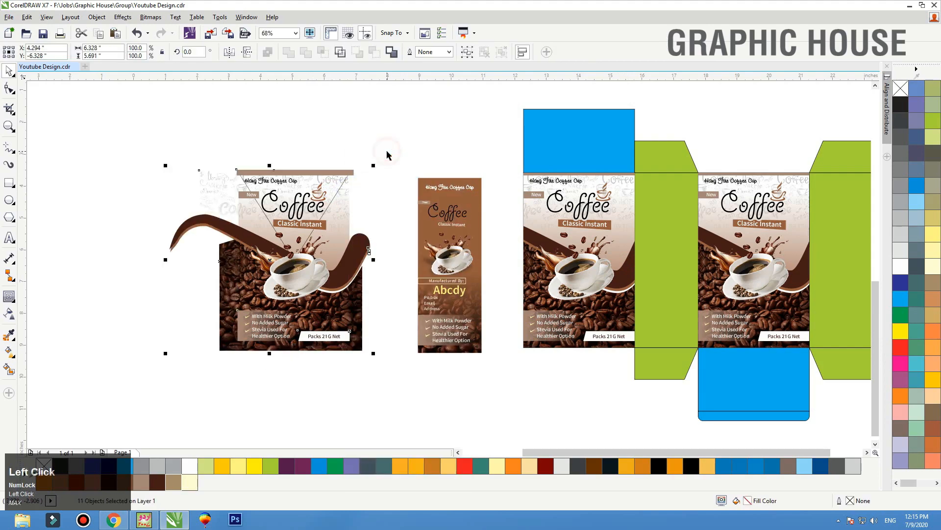
Set the faint coffee lettering bitmap aside and delete its extra copy, the Coffee title and the header elements from the extracted artwork
{"action": "left_click_drag", "start_coordinate": [368, 238], "coordinate": [387, 141]}
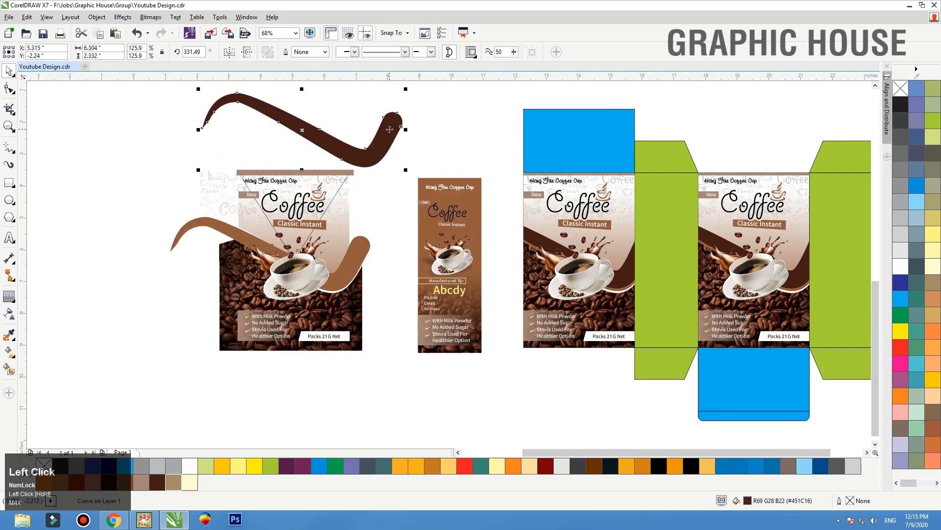
{"action": "key", "text": "ctrl+z"}
{"action": "left_click", "coordinate": [387, 138]}
{"action": "left_click_drag", "start_coordinate": [341, 194], "coordinate": [158, 120]}
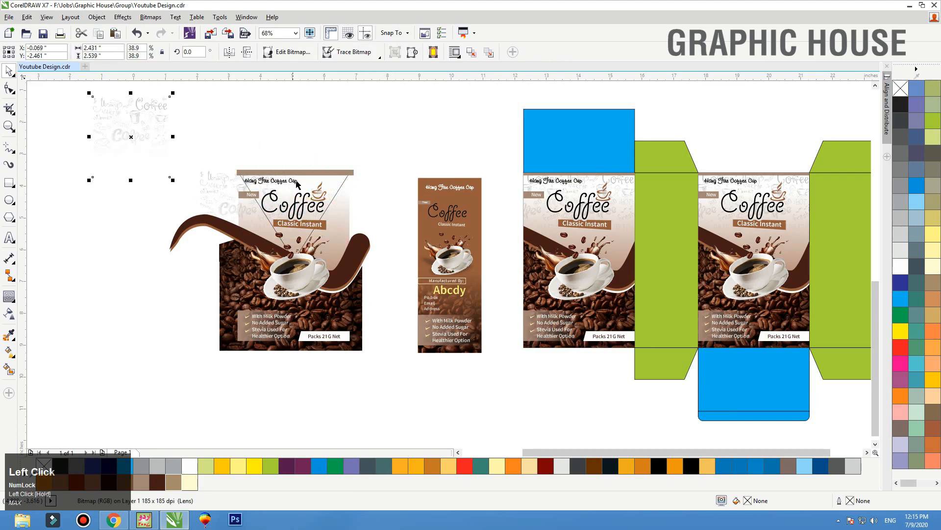
{"action": "left_click_drag", "start_coordinate": [208, 186], "coordinate": [206, 105]}
{"action": "key", "text": "Delete"}
{"action": "left_click_drag", "start_coordinate": [319, 200], "coordinate": [382, 101]}
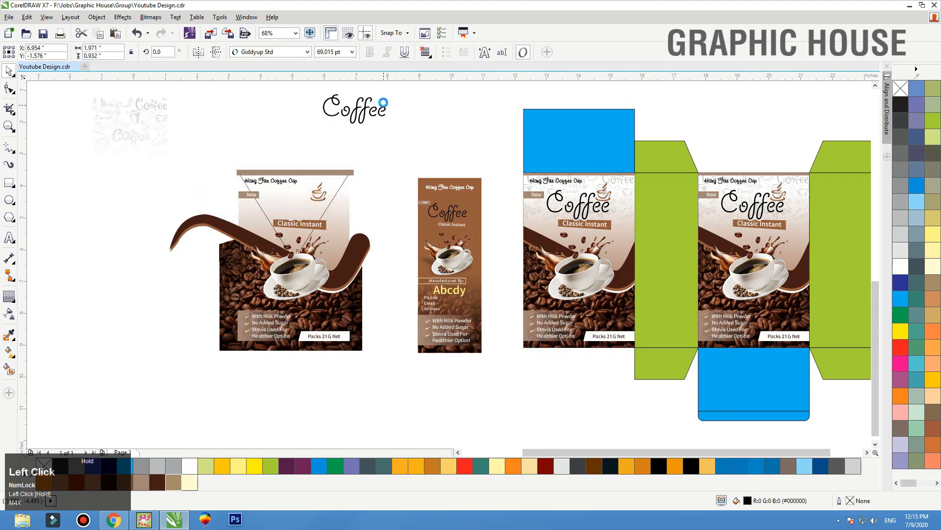
{"action": "left_click_drag", "start_coordinate": [375, 151], "coordinate": [191, 240]}
{"action": "key", "text": "Delete"}
Copy the gradient rectangle's fill and outline properties to the side panel background, then delete the rectangle
{"action": "left_click", "coordinate": [307, 202]}
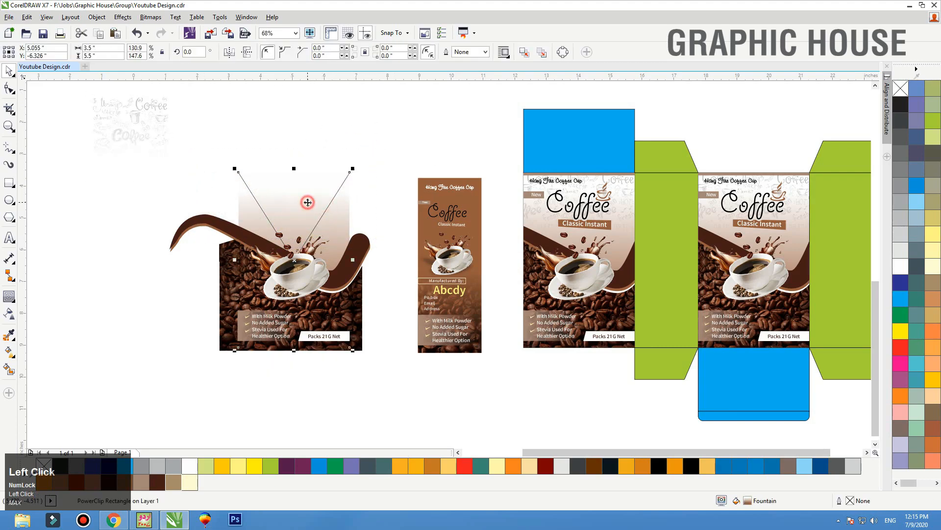
{"action": "left_click_drag", "start_coordinate": [308, 202], "coordinate": [368, 134]}
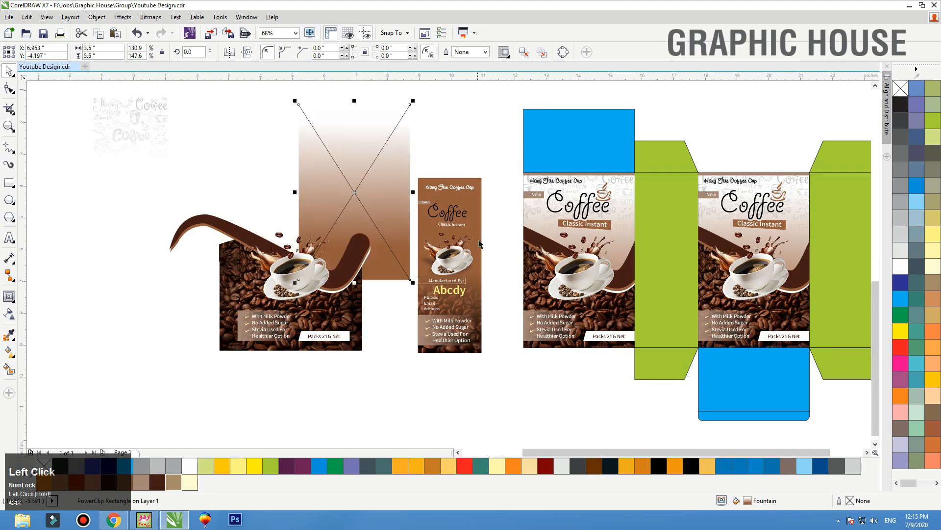
{"action": "left_click_drag", "start_coordinate": [480, 219], "coordinate": [489, 228]}
{"action": "key", "text": "ctrl+z"}
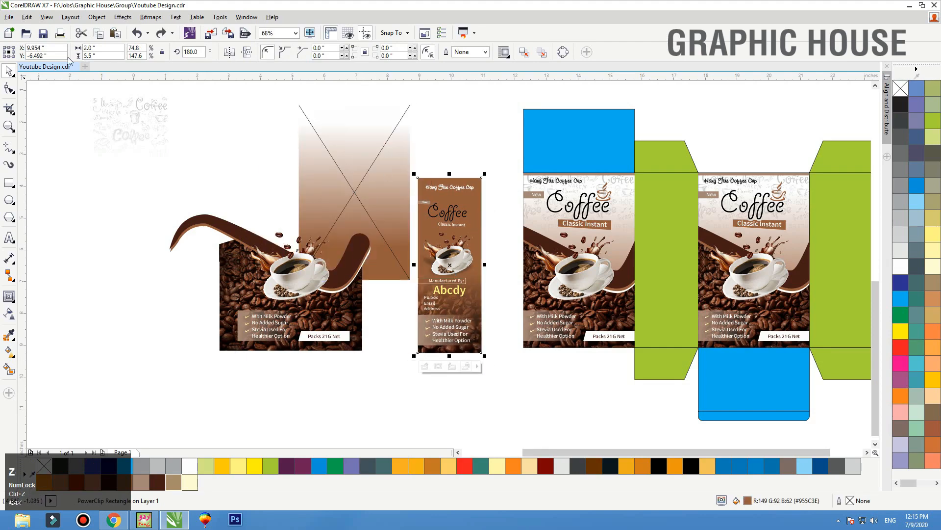
{"action": "left_click", "coordinate": [25, 20]}
{"action": "left_click", "coordinate": [56, 199]}
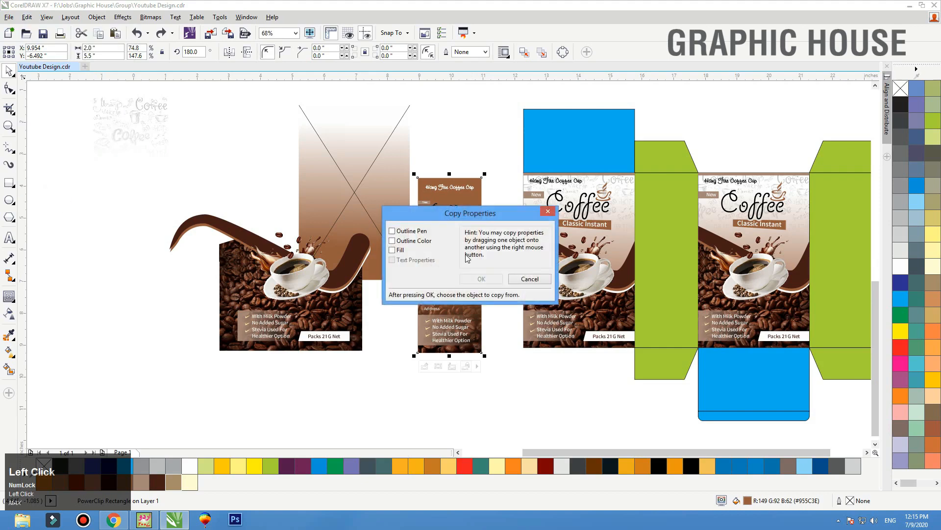
{"action": "left_click", "coordinate": [481, 279]}
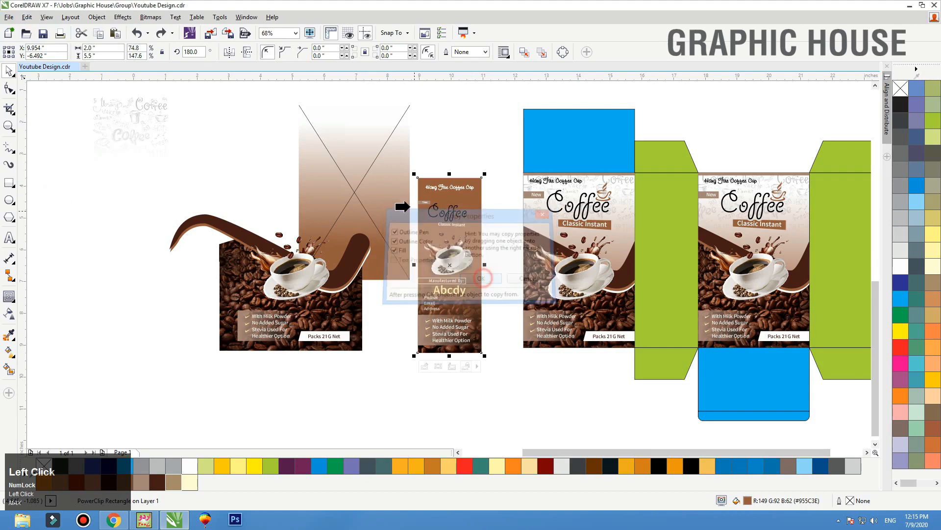
{"action": "left_click", "coordinate": [392, 195]}
{"action": "left_click_drag", "start_coordinate": [379, 155], "coordinate": [363, 144]}
{"action": "key", "text": "Delete"}
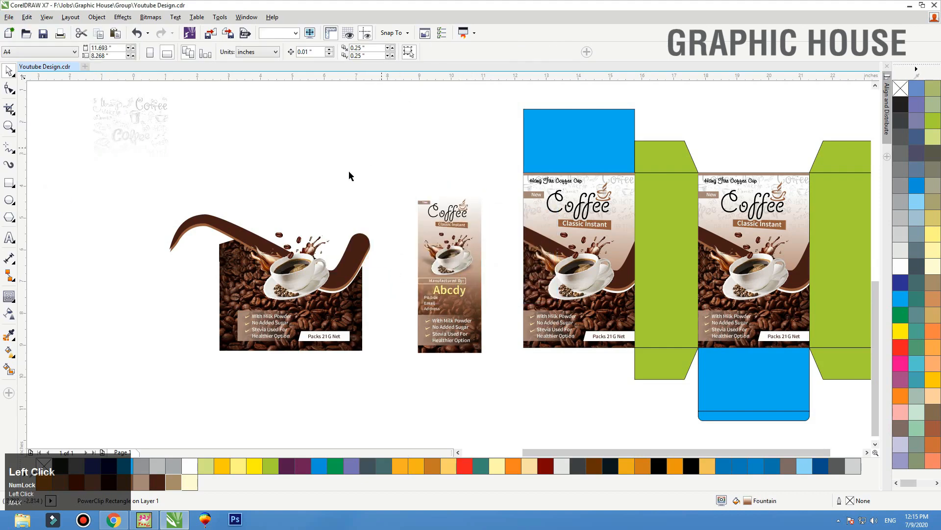
Give the side panel's margin guide a 40% black hairline outline and center it on the panel
{"action": "left_click", "coordinate": [473, 298], "text": "ctrl"}
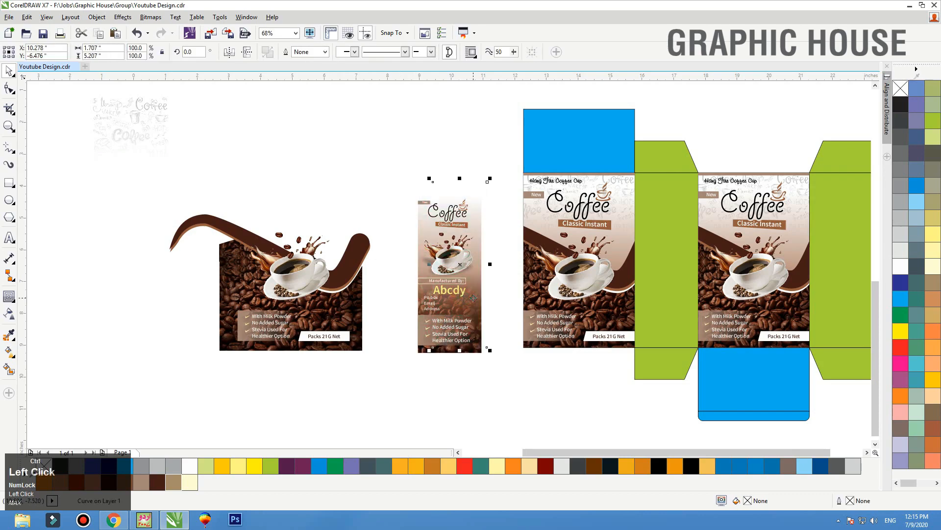
{"action": "right_click", "coordinate": [894, 201]}
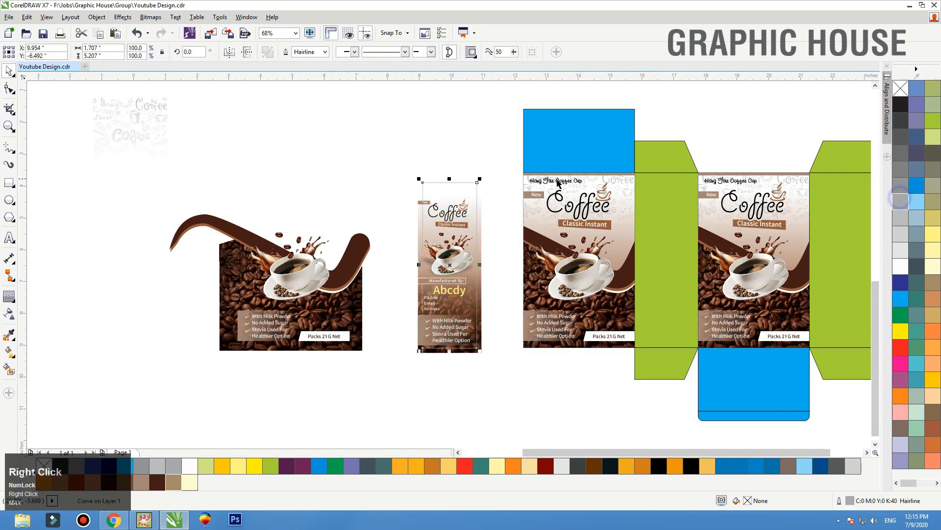
Duplicate the side panel background as a 0.147-inch strip along its upper edge, fill it with Brown and remove its clipped contents
{"action": "left_click", "coordinate": [478, 212]}
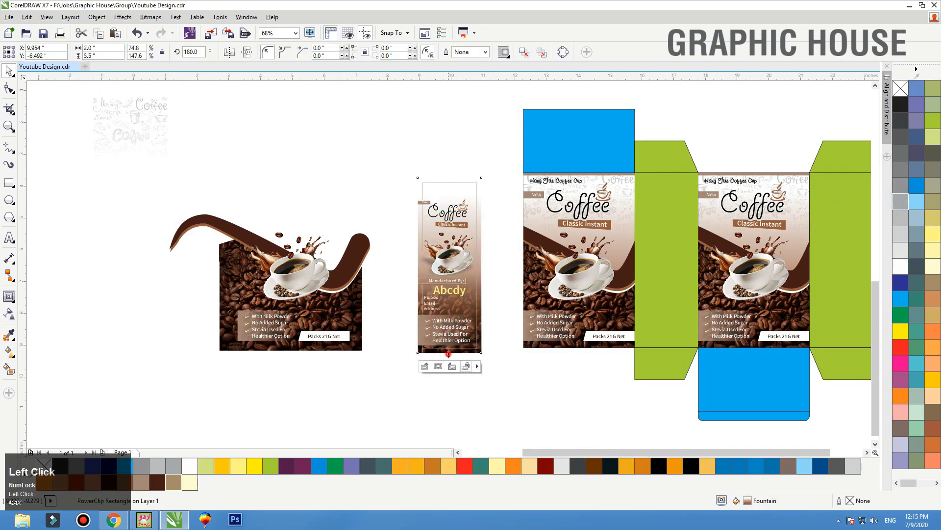
{"action": "left_click_drag", "start_coordinate": [448, 353], "coordinate": [451, 182]}
{"action": "right_click", "coordinate": [450, 181]}
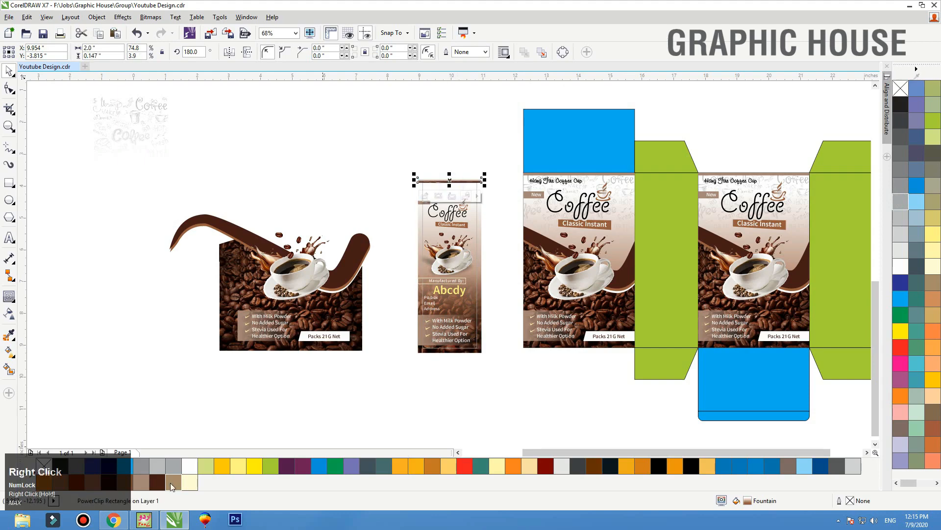
{"action": "scroll", "coordinate": [450, 177], "scroll_direction": "up", "scroll_amount": 5}
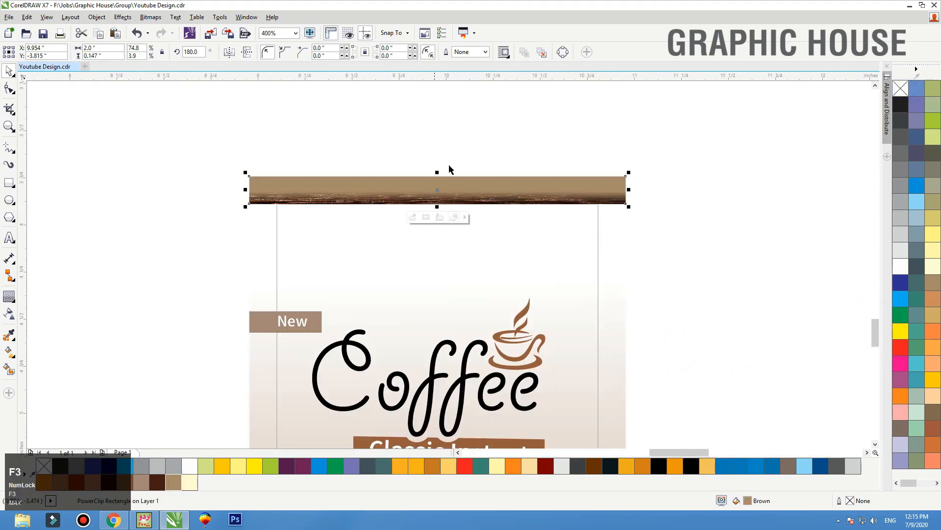
{"action": "right_click", "coordinate": [474, 188]}
{"action": "left_click", "coordinate": [612, 173]}
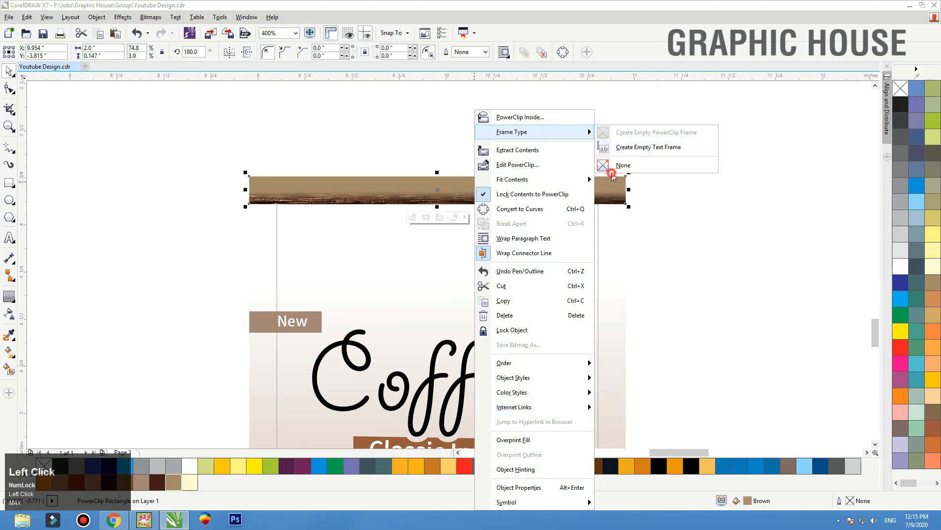
{"action": "key", "text": "shift+F2"}
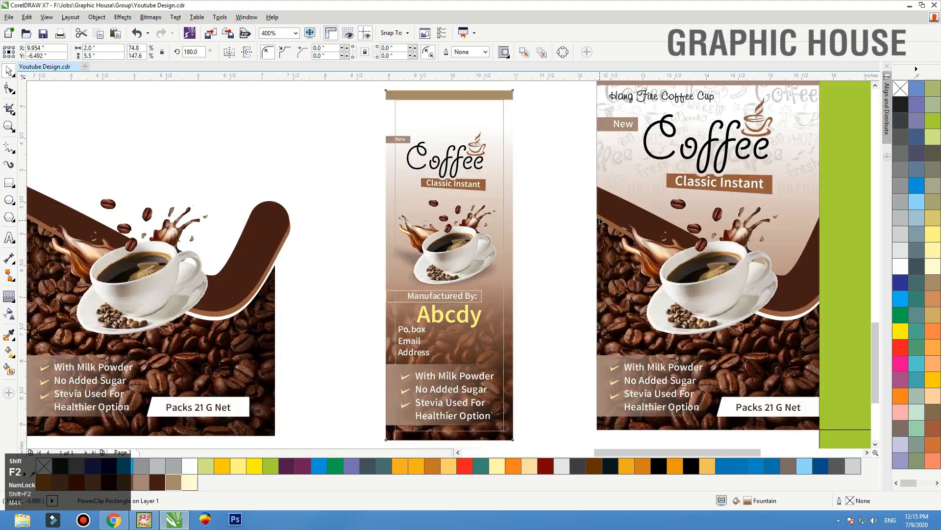
Delete the coffee cup, splash, feature list and pack label from the extracted front artwork, keeping the beans and brown swoosh
{"action": "left_click", "coordinate": [265, 169]}
{"action": "key", "text": "F3"}
{"action": "left_click_drag", "start_coordinate": [214, 240], "coordinate": [189, 144]}
{"action": "key", "text": "Delete"}
{"action": "left_click_drag", "start_coordinate": [282, 244], "coordinate": [157, 332]}
{"action": "key", "text": "Delete"}
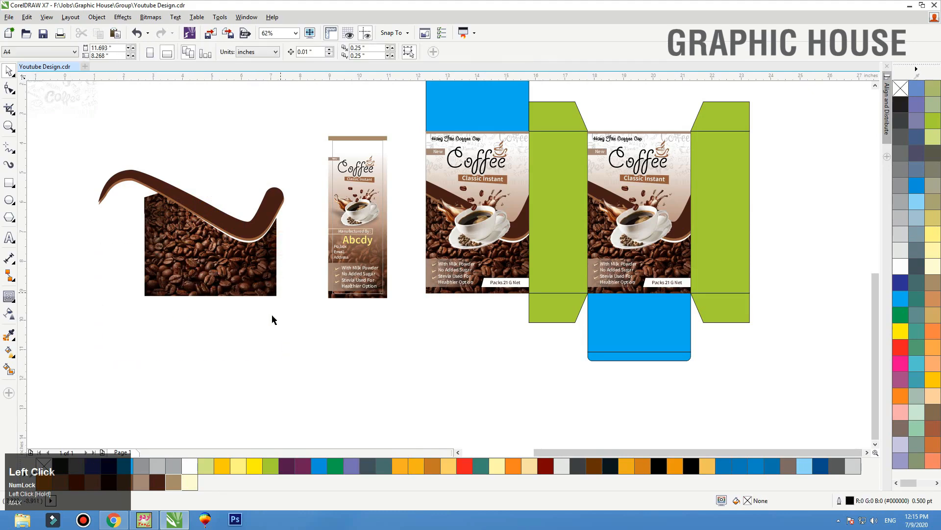
PowerClip the coffee beans and brown swoosh inside the side panel background
{"action": "left_click_drag", "start_coordinate": [281, 318], "coordinate": [398, 243]}
{"action": "left_click", "coordinate": [255, 194]}
{"action": "left_click_drag", "start_coordinate": [306, 149], "coordinate": [27, 353]}
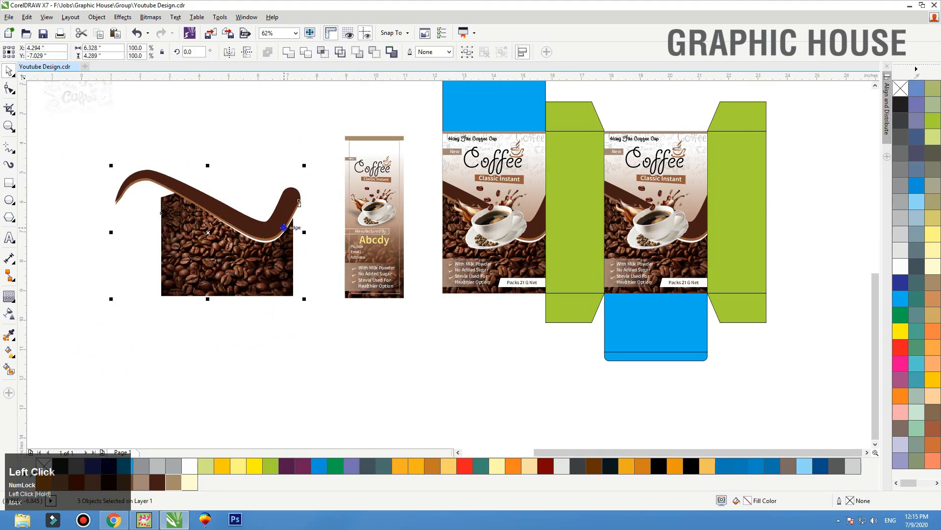
{"action": "right_click", "coordinate": [284, 200]}
{"action": "left_click", "coordinate": [337, 207]}
{"action": "left_click", "coordinate": [403, 191]}
{"action": "double_click", "coordinate": [403, 192]}
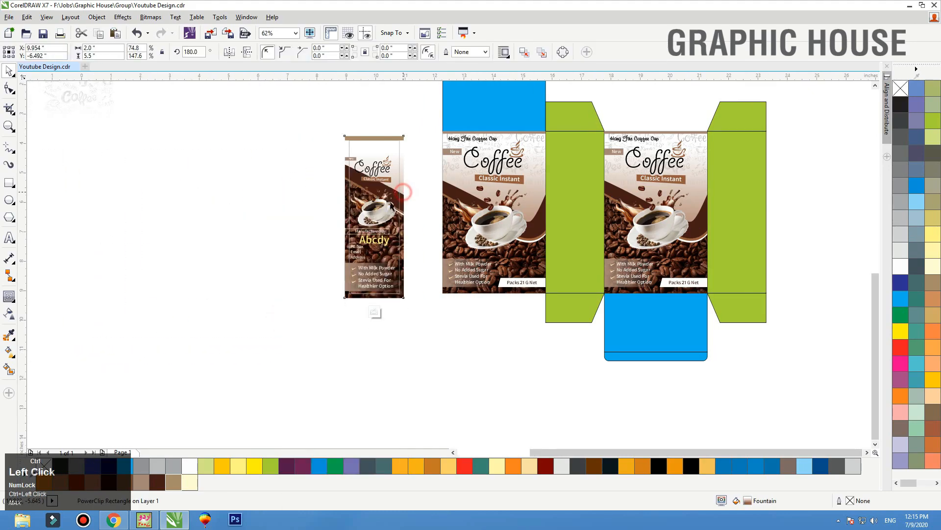
Edit the side panel's PowerClip contents and delete the old faded coffee bean image
{"action": "key", "text": "F2"}
{"action": "left_click_drag", "start_coordinate": [225, 108], "coordinate": [542, 309]}
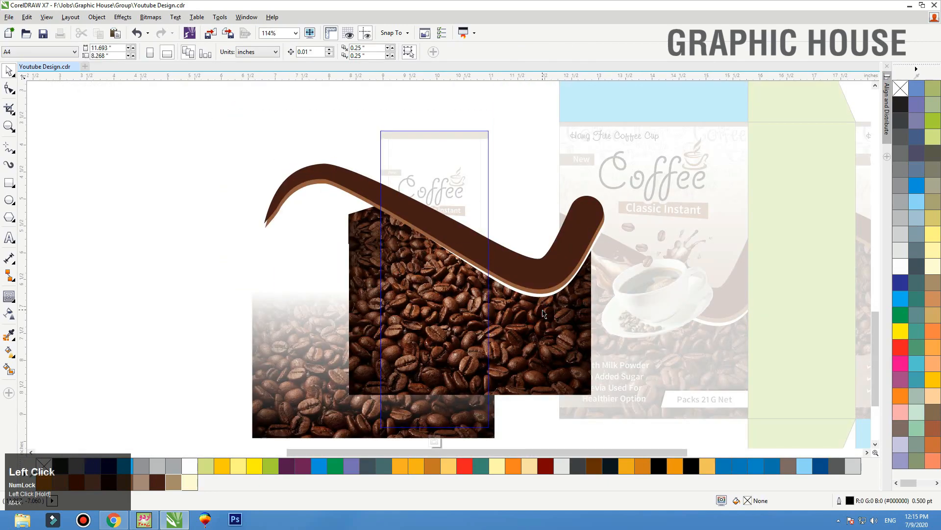
{"action": "left_click", "coordinate": [278, 370]}
{"action": "key", "text": "Delete"}
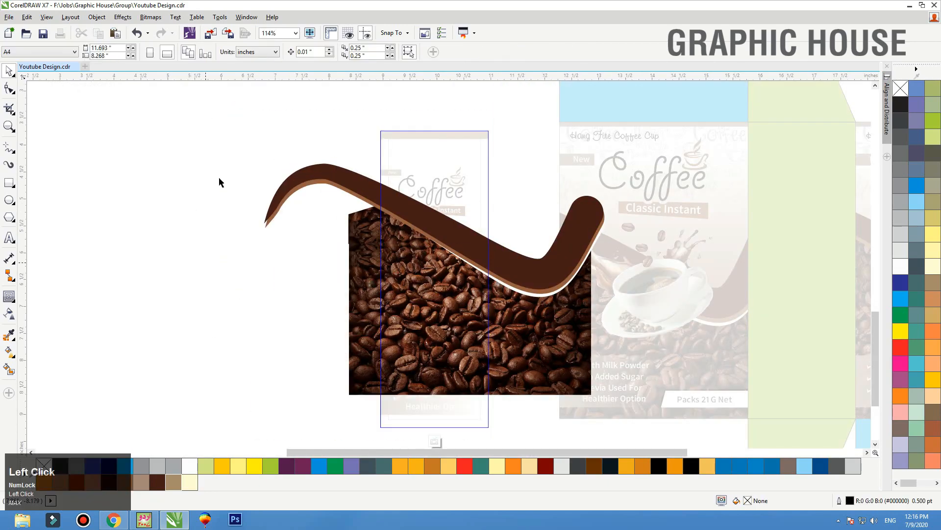
Scale the clipped beans and swoosh to about 4.867 inches wide, align them with the panel's lower edge, and finish editing the PowerClip
{"action": "left_click_drag", "start_coordinate": [539, 325], "coordinate": [641, 416]}
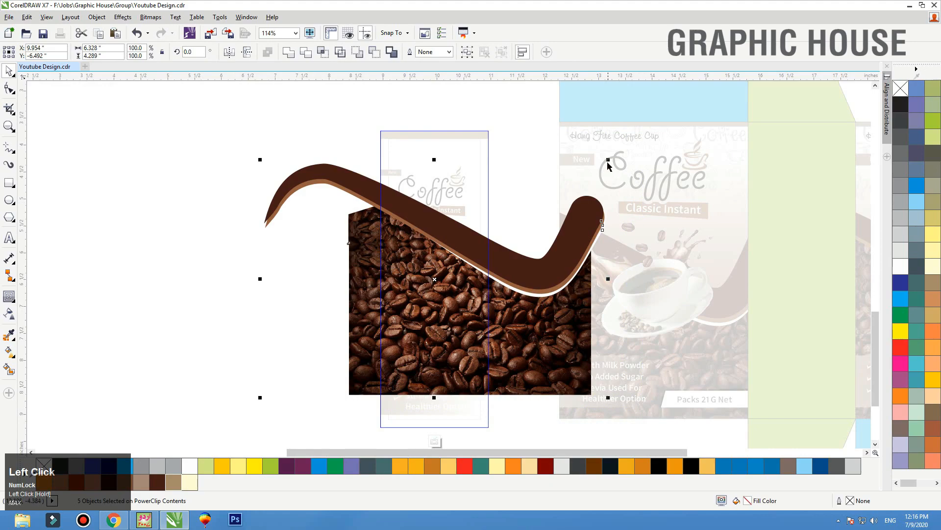
{"action": "left_click_drag", "start_coordinate": [608, 161], "coordinate": [529, 215]}
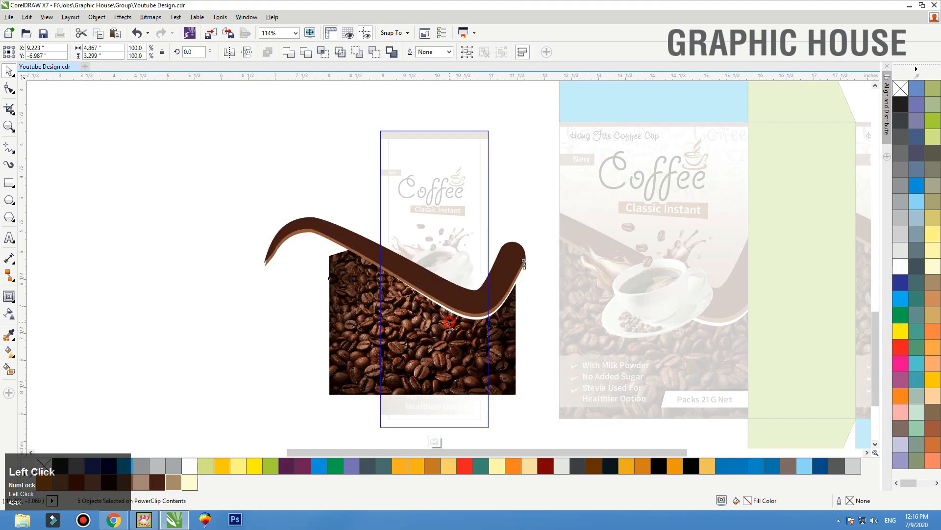
{"action": "left_click_drag", "start_coordinate": [449, 322], "coordinate": [439, 354]}
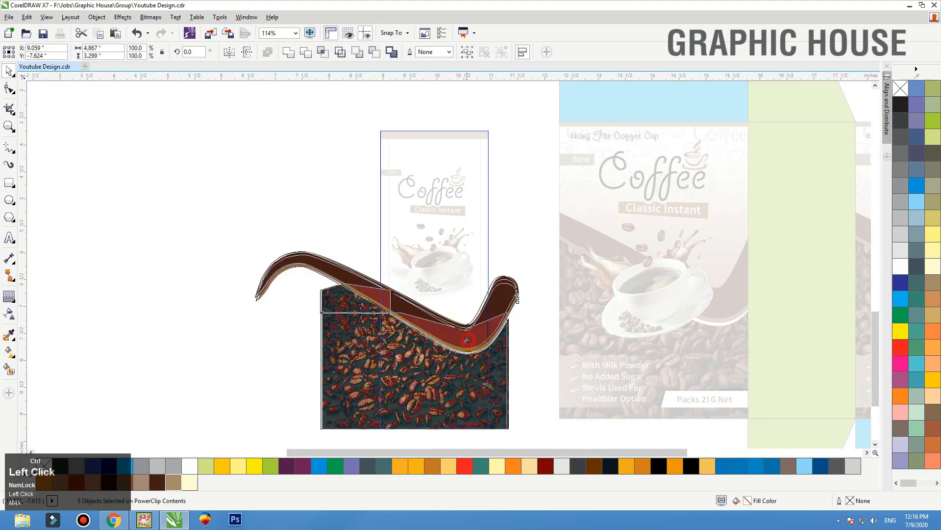
{"action": "left_click", "coordinate": [300, 209]}
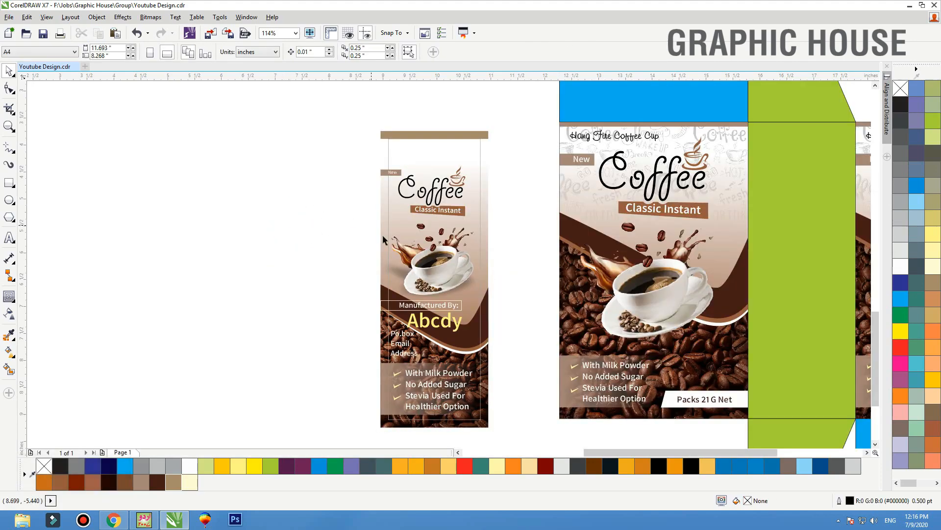
Move the New label up beneath the side panel's brown strip and raise the coffee cup artwork to just below the Classic Instant tag
{"action": "left_click", "coordinate": [424, 264]}
{"action": "left_click", "coordinate": [240, 208]}
{"action": "left_click_drag", "start_coordinate": [230, 150], "coordinate": [599, 322]}
{"action": "key", "text": "F3"}
{"action": "left_click", "coordinate": [515, 279]}
{"action": "left_click_drag", "start_coordinate": [518, 278], "coordinate": [440, 238]}
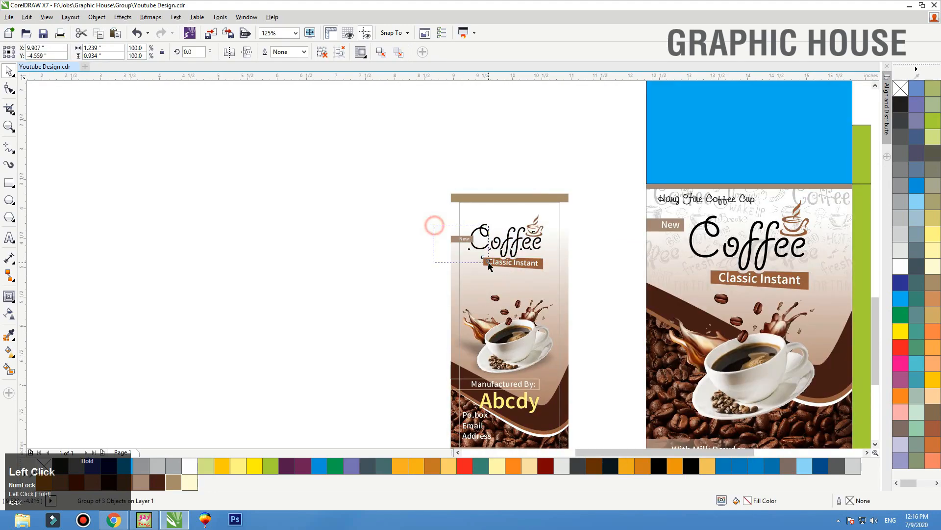
{"action": "left_click_drag", "start_coordinate": [489, 262], "coordinate": [467, 212]}
{"action": "left_click", "coordinate": [498, 323]}
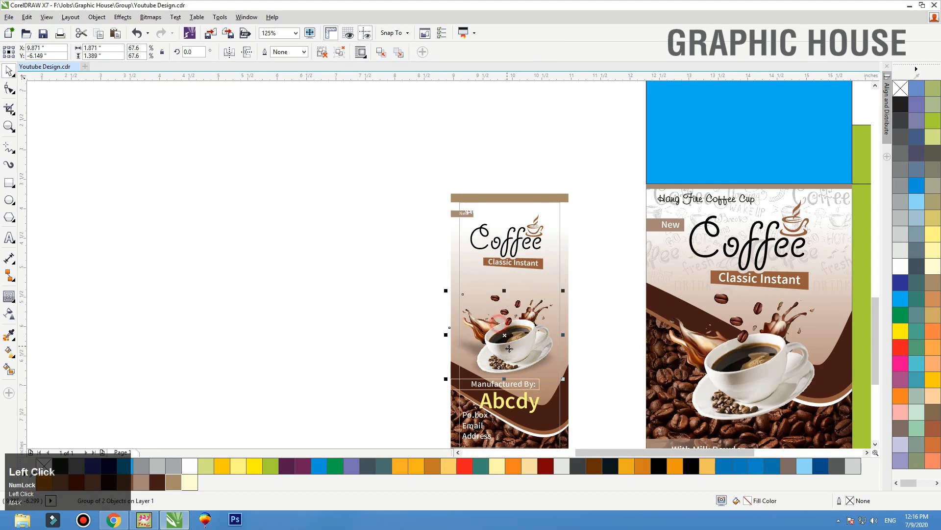
{"action": "mouse_move", "coordinate": [510, 348]}
{"action": "left_mouse_down"}
{"action": "mouse_move", "coordinate": [510, 329]}
{"action": "mouse_move", "coordinate": [511, 338]}
{"action": "left_mouse_up"}
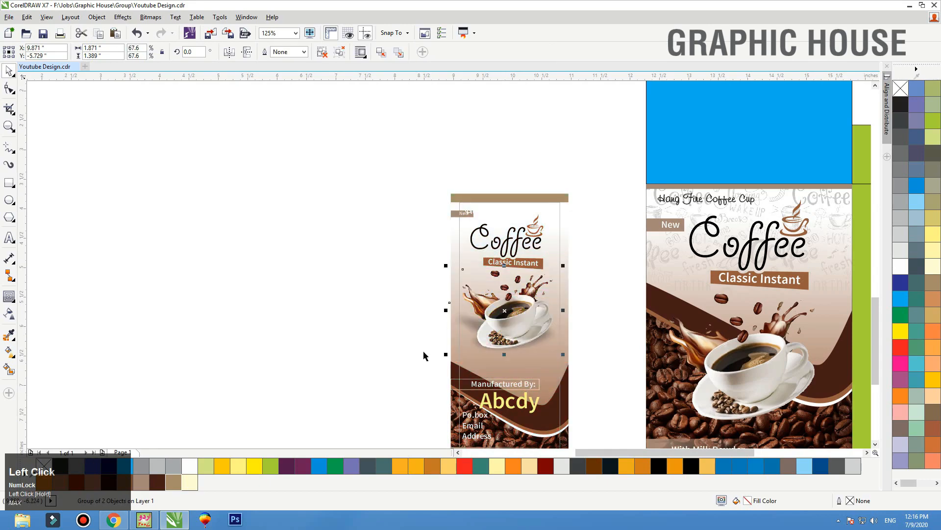
Move the Manufactured By block with its company name and contact lines up onto the side panel's light gradient area
{"action": "left_click", "coordinate": [329, 337]}
{"action": "left_click", "coordinate": [569, 280]}
{"action": "key", "text": "shift+F2"}
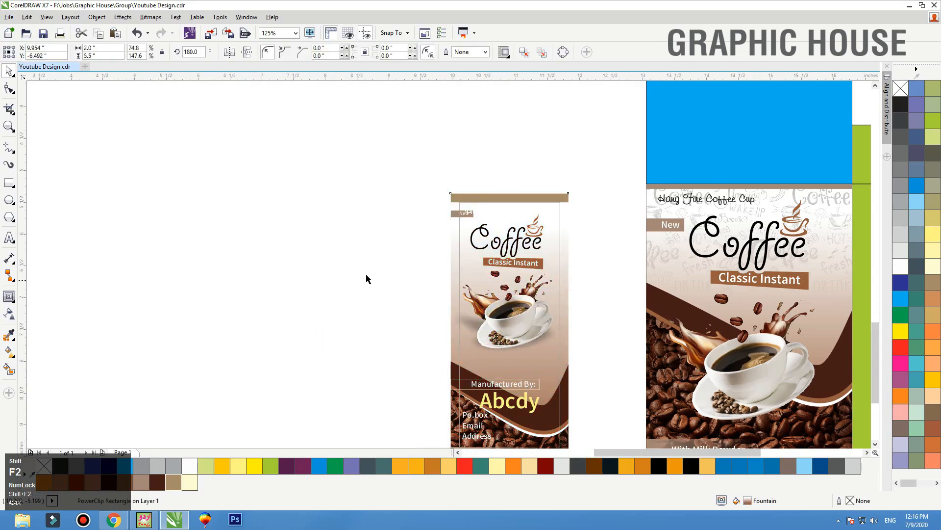
{"action": "left_click", "coordinate": [299, 206]}
{"action": "key", "text": "F2"}
{"action": "left_click_drag", "start_coordinate": [304, 215], "coordinate": [599, 461]}
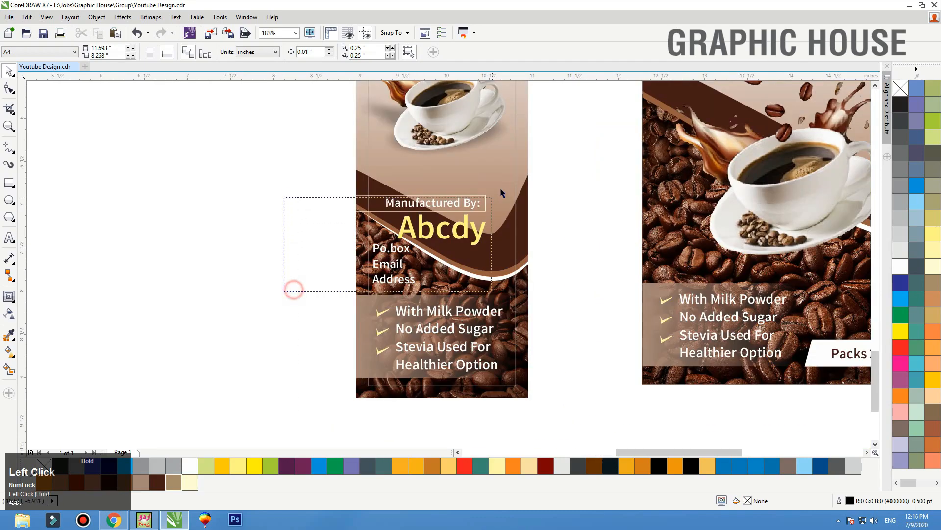
{"action": "left_click_drag", "start_coordinate": [501, 193], "coordinate": [462, 100]}
{"action": "left_click", "coordinate": [528, 278]}
{"action": "key", "text": "shift+F2"}
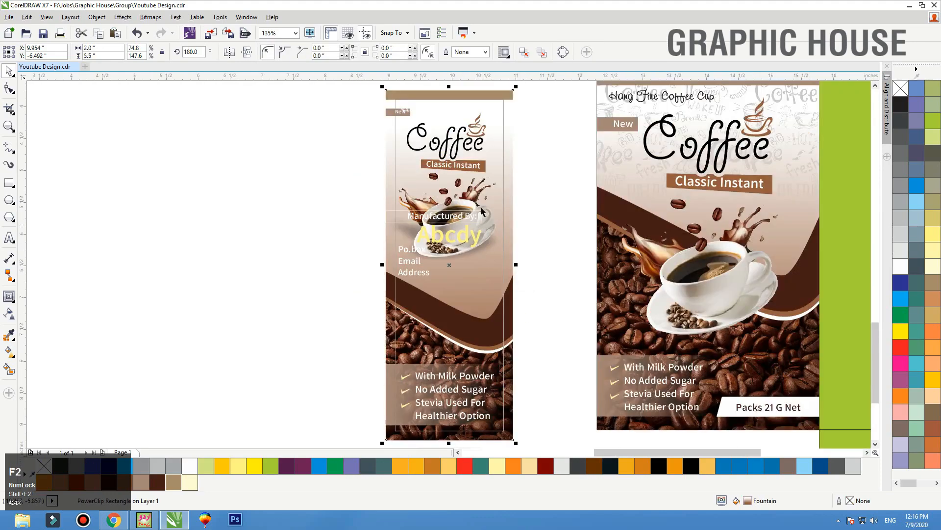
Scale the coffee cup artwork to about 1.7 inches wide and place it over the swoosh above the feature list
{"action": "left_click", "coordinate": [479, 191]}
{"action": "left_click_drag", "start_coordinate": [476, 193], "coordinate": [507, 286]}
{"action": "left_click_drag", "start_coordinate": [463, 334], "coordinate": [463, 323]}
{"action": "left_click_drag", "start_coordinate": [506, 275], "coordinate": [511, 271]}
{"action": "left_click_drag", "start_coordinate": [486, 320], "coordinate": [486, 321]}
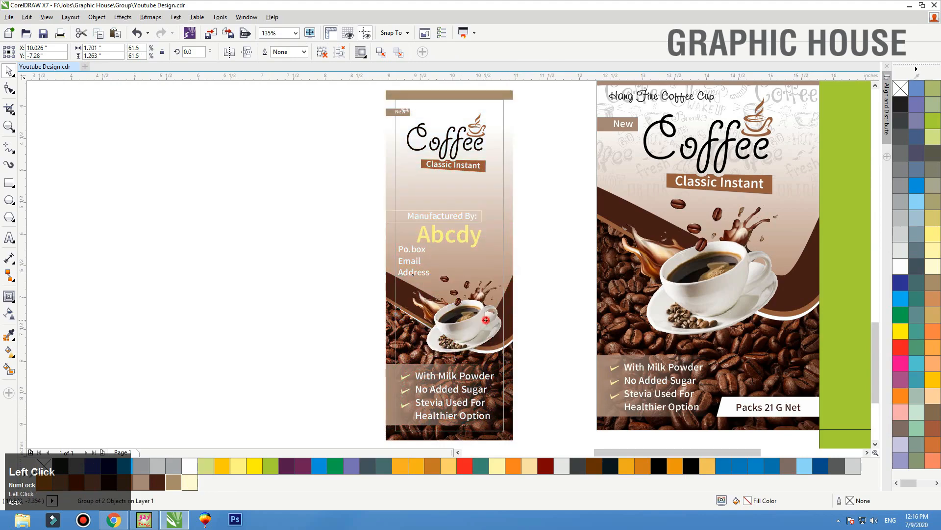
Nudge the manufacturer block slightly up and fill its contact lines and the Manufactured By heading with black
{"action": "left_click_drag", "start_coordinate": [372, 286], "coordinate": [515, 193]}
{"action": "key", "text": "Up"}
{"action": "left_click_drag", "start_coordinate": [347, 273], "coordinate": [443, 239]}
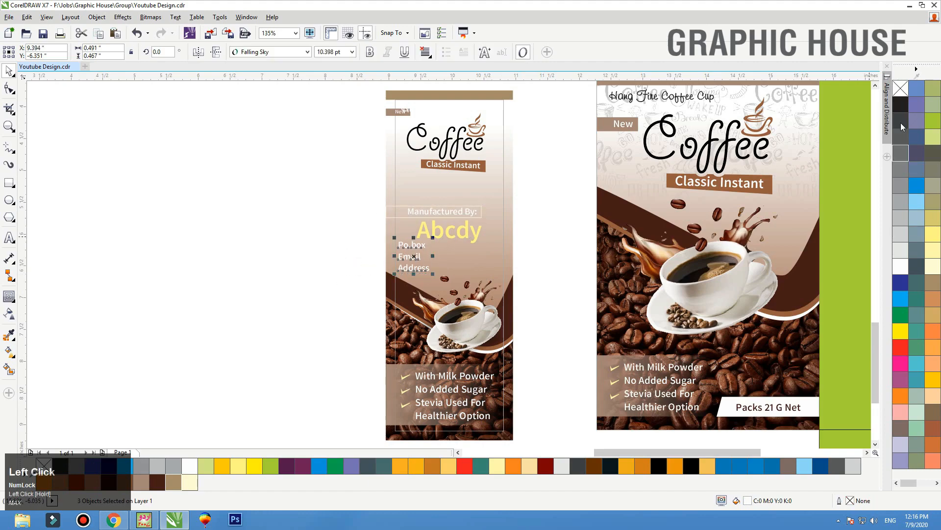
{"action": "left_click", "coordinate": [425, 216]}
{"action": "left_click", "coordinate": [875, 108]}
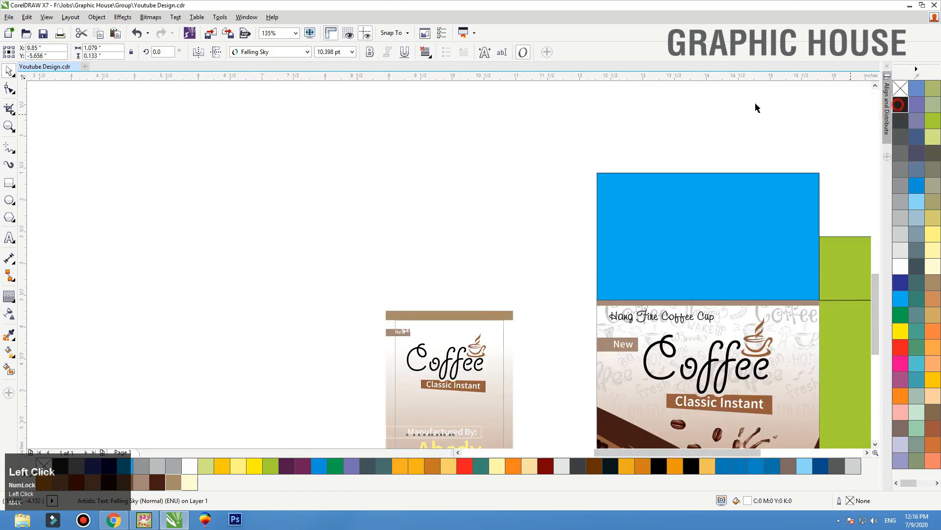
Give the Manufactured By frame a black outline and fill the Abcdy company name with dark brown
{"action": "key", "text": "shift+F2"}
{"action": "scroll", "coordinate": [476, 144], "scroll_direction": "down", "scroll_amount": 3}
{"action": "left_click", "coordinate": [476, 148]}
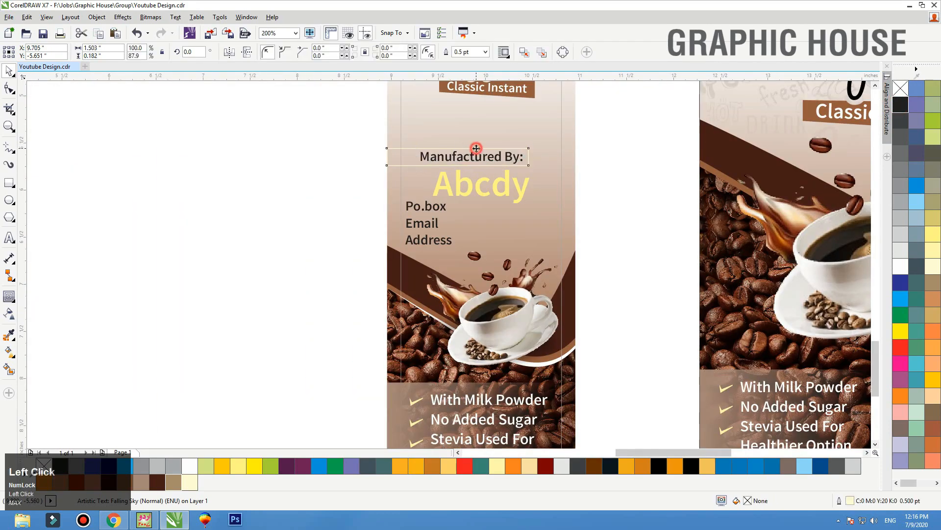
{"action": "right_click", "coordinate": [901, 103]}
{"action": "left_click", "coordinate": [477, 191]}
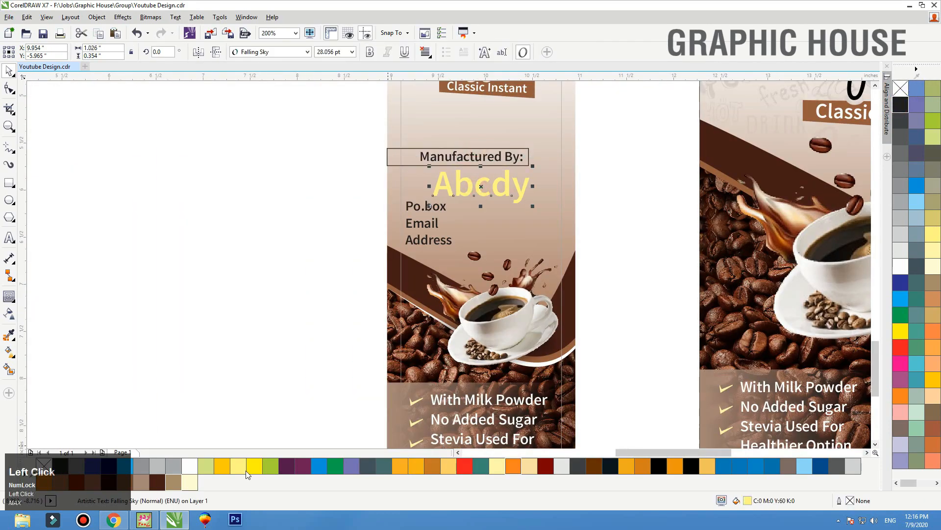
{"action": "left_click", "coordinate": [152, 486]}
Remove the outline from the side panel's margin guide
{"action": "left_click", "coordinate": [582, 197]}
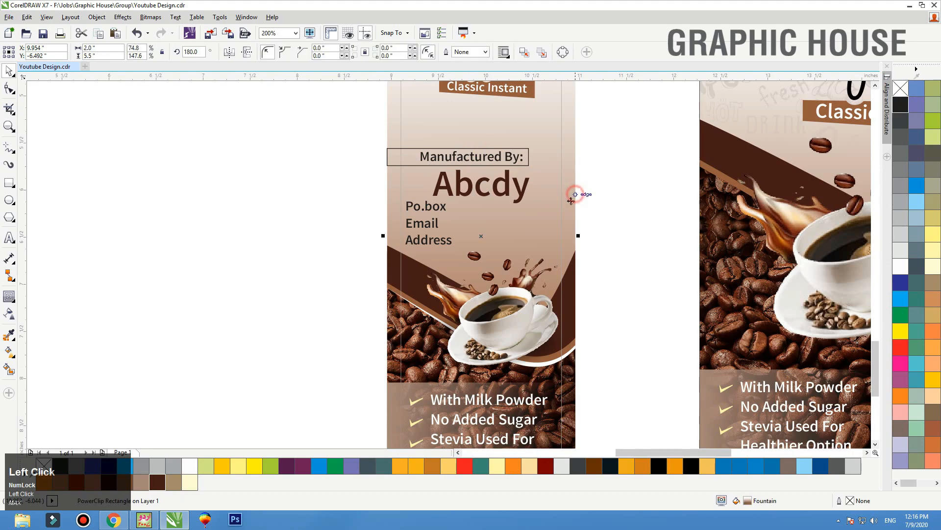
{"action": "scroll", "coordinate": [565, 185], "scroll_direction": "down", "scroll_amount": 2}
{"action": "left_click", "coordinate": [546, 174]}
{"action": "left_click", "coordinate": [504, 158]}
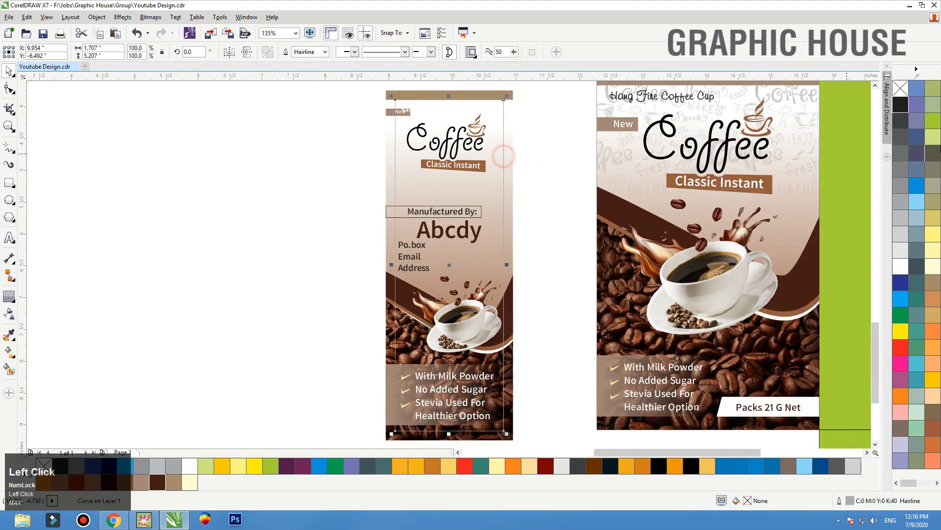
{"action": "right_click", "coordinate": [900, 90]}
Enlarge the Coffee logo group to about 1.445 inches wide and center it horizontally on the side panel
{"action": "left_click_drag", "start_coordinate": [464, 125], "coordinate": [496, 109]}
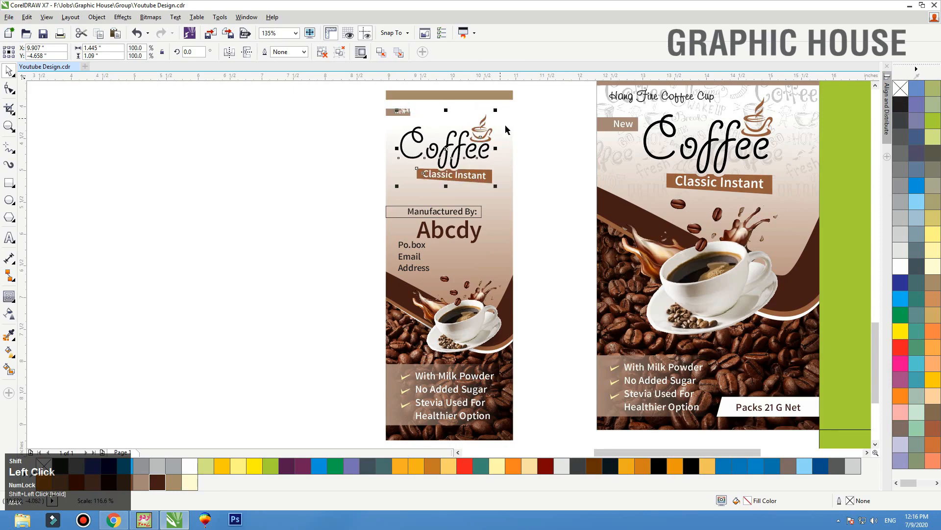
{"action": "left_click", "coordinate": [507, 130], "text": "shift"}
{"action": "key", "text": "c"}
{"action": "left_click", "coordinate": [537, 136]}
Fill the side panel's upper strip with the color sampled from the New label and reduce the strip's height from below
{"action": "left_click", "coordinate": [491, 96]}
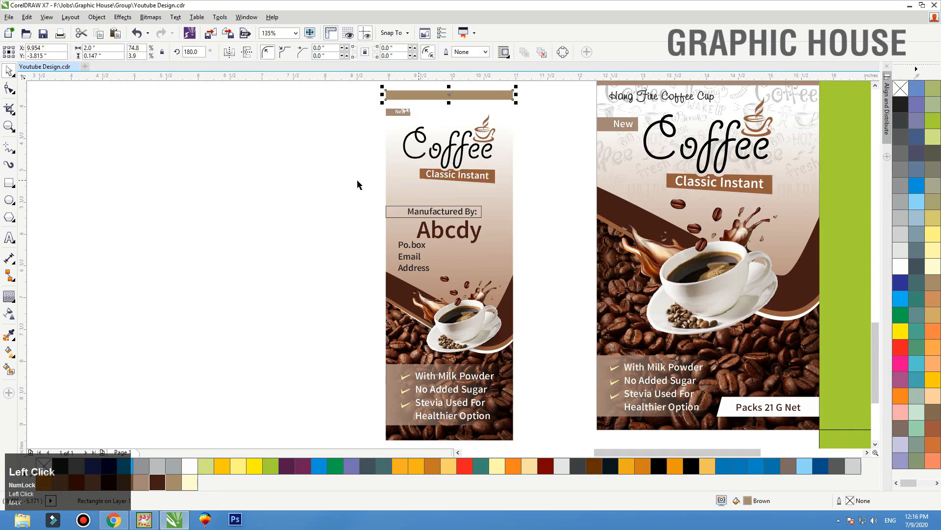
{"action": "key", "text": "F2"}
{"action": "left_click_drag", "start_coordinate": [324, 156], "coordinate": [548, 70]}
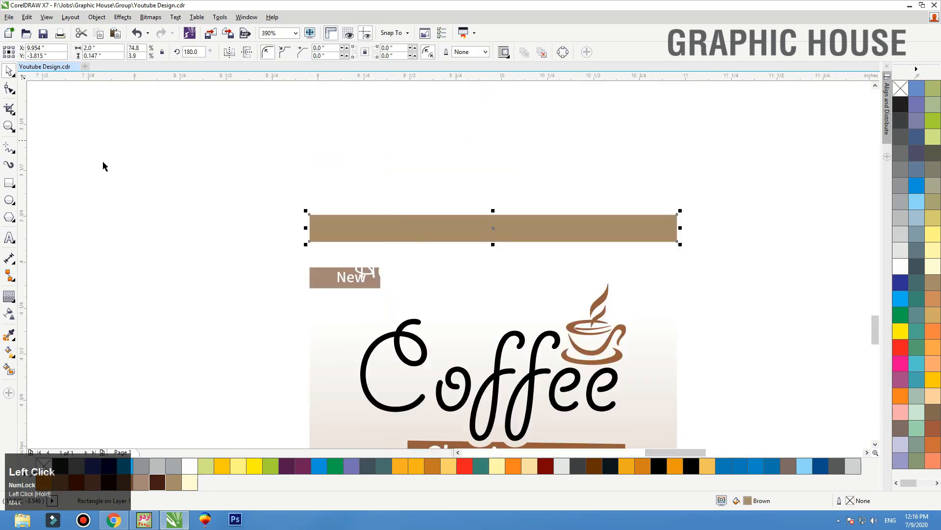
{"action": "left_click", "coordinate": [10, 336]}
{"action": "left_click", "coordinate": [324, 281]}
{"action": "key", "text": "space"}
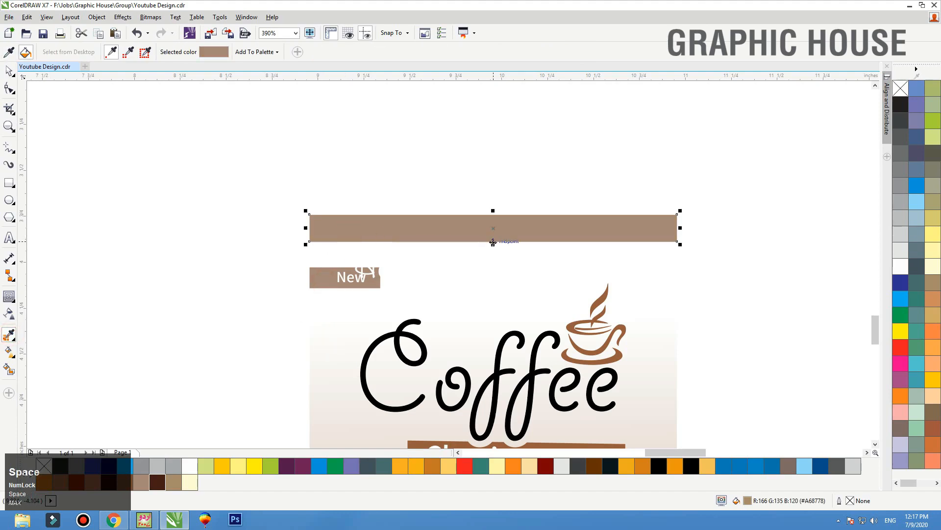
{"action": "left_click_drag", "start_coordinate": [493, 245], "coordinate": [494, 236]}
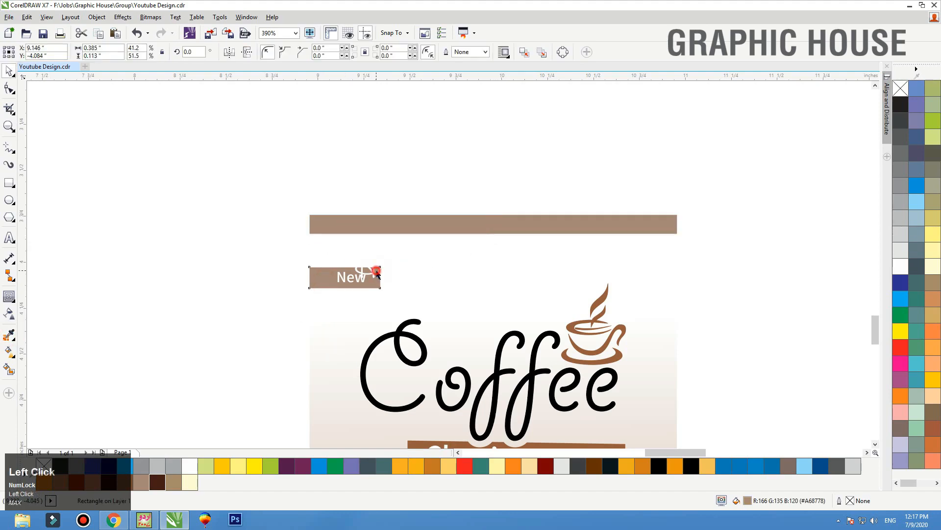
Give the white Hang Fire Coffee Cup tagline a black fill and black outline
{"action": "left_click", "coordinate": [376, 271]}
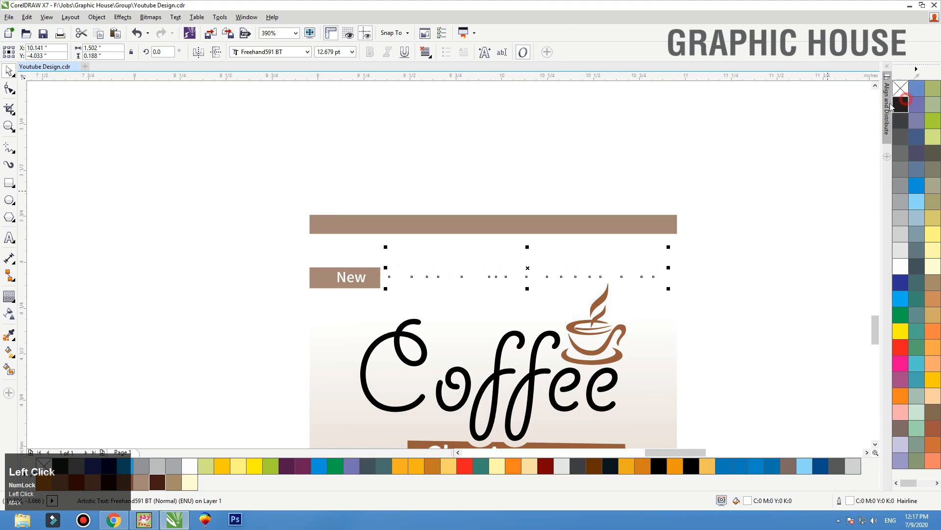
{"action": "left_click", "coordinate": [902, 102]}
{"action": "right_click", "coordinate": [901, 105]}
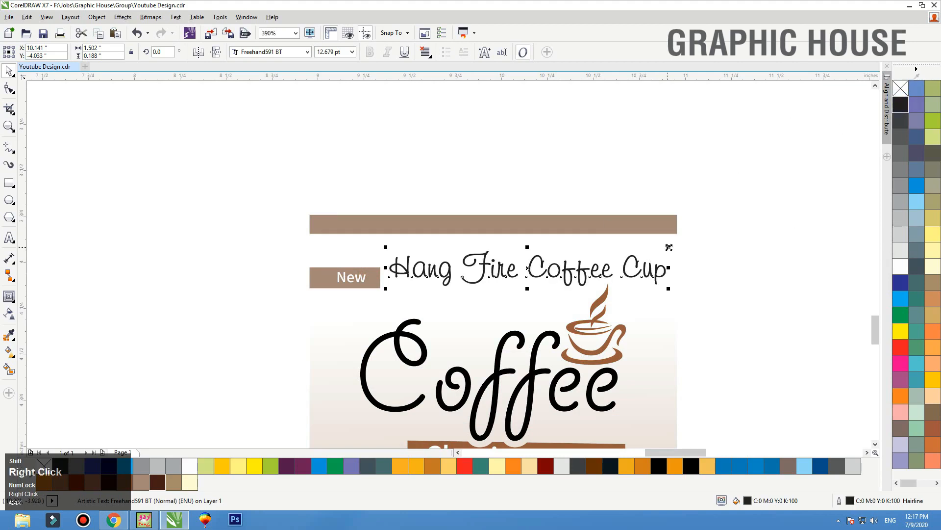
Scale the Hang Fire Coffee Cup tagline to about 1.148 inches wide and center it horizontally beneath the strip
{"action": "left_click_drag", "start_coordinate": [669, 247], "coordinate": [634, 252]}
{"action": "left_click_drag", "start_coordinate": [565, 269], "coordinate": [538, 255]}
{"action": "left_click", "coordinate": [546, 228], "text": "shift"}
{"action": "key", "text": "c"}
{"action": "left_click", "coordinate": [565, 168]}
Nudge the New label and the Coffee logo group down to leave more space below the tagline
{"action": "key", "text": "F3"}
{"action": "key", "text": "F2"}
{"action": "left_click_drag", "start_coordinate": [246, 159], "coordinate": [585, 394]}
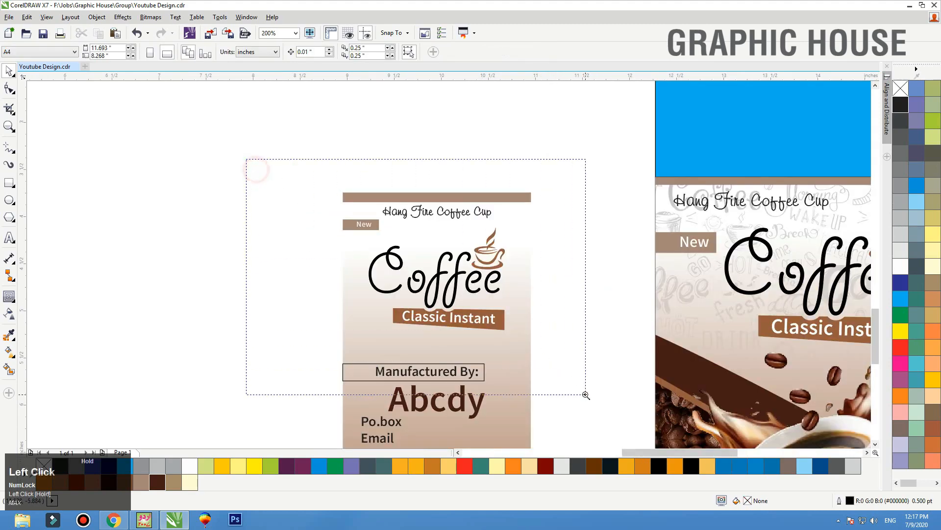
{"action": "left_click_drag", "start_coordinate": [210, 252], "coordinate": [410, 162]}
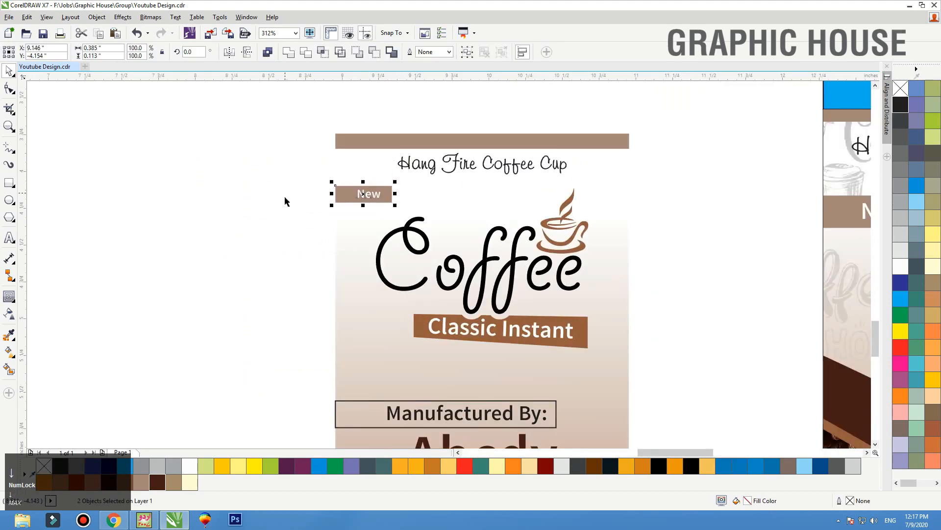
{"action": "key", "text": "Down"}
{"action": "key", "text": "Down"}
{"action": "key", "text": "Down"}
{"action": "left_click", "coordinate": [408, 238]}
{"action": "key", "text": "Down"}
{"action": "key", "text": "Down"}
{"action": "key", "text": "Down"}
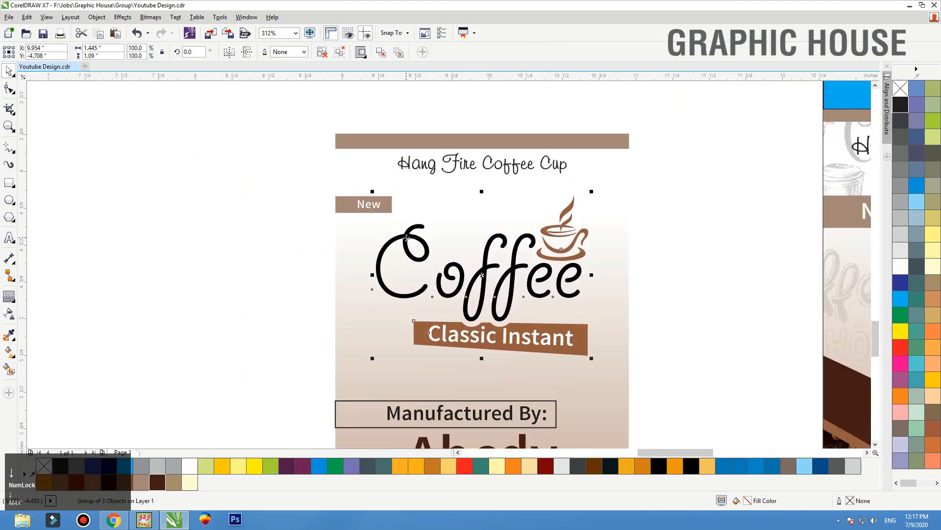
{"action": "key", "text": "Down"}
{"action": "key", "text": "Down"}
{"action": "key", "text": "Down"}
{"action": "left_click_drag", "start_coordinate": [395, 211], "coordinate": [304, 164]}
{"action": "key", "text": "Down"}
{"action": "key", "text": "Down"}
{"action": "key", "text": "Down"}
Nudge the Hang Fire Coffee Cup tagline slightly down from the strip and check its spacing
{"action": "left_click", "coordinate": [456, 166]}
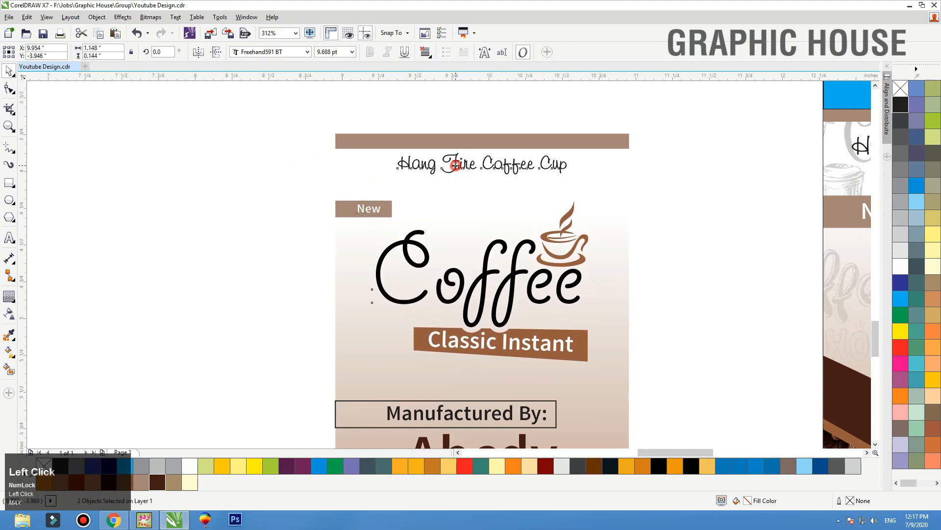
{"action": "key", "text": "Down"}
{"action": "key", "text": "Down"}
{"action": "key", "text": "Down"}
{"action": "key", "text": "Down"}
{"action": "key", "text": "z"}
{"action": "left_click", "coordinate": [616, 172]}
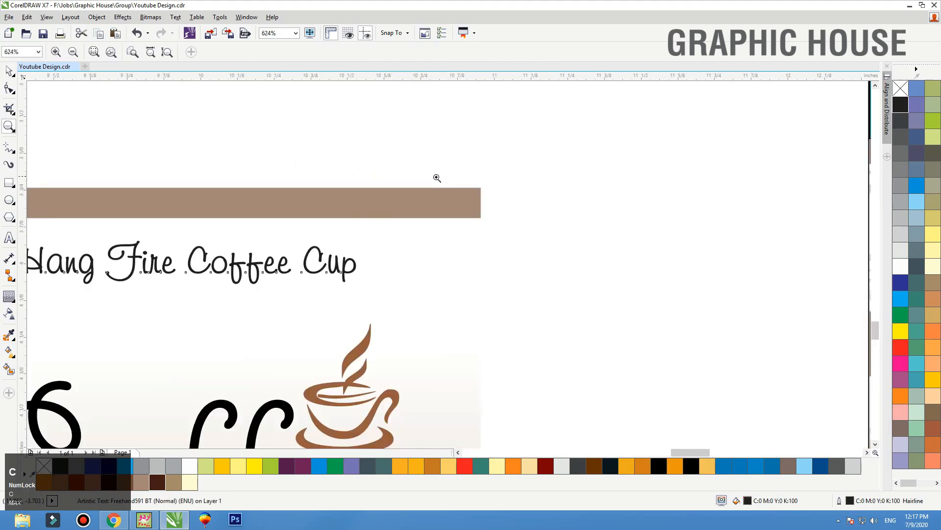
{"action": "key", "text": "F3"}
{"action": "key", "text": "F3"}
{"action": "key", "text": "space"}
{"action": "left_click", "coordinate": [478, 201]}
{"action": "left_click", "coordinate": [511, 183]}
Place the gray coffee doodle bitmap over the upper part of the side panel
{"action": "key", "text": "F3"}
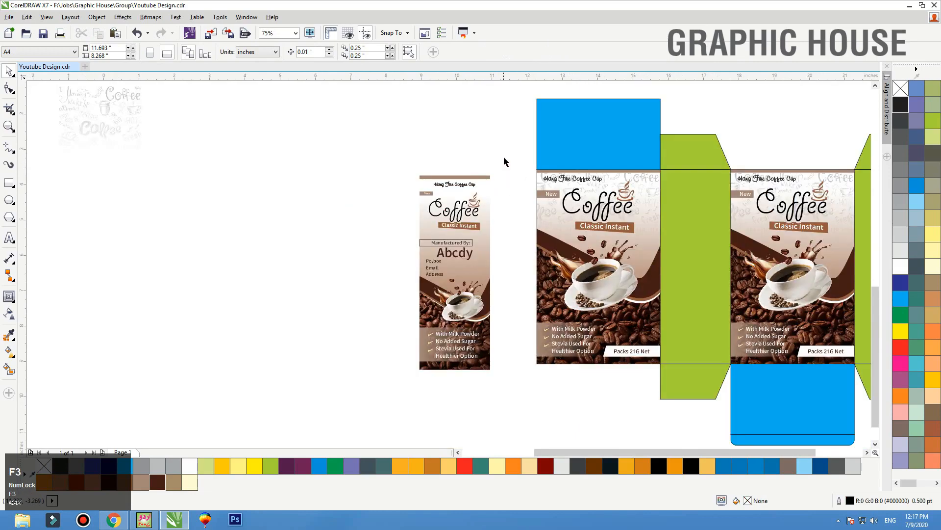
{"action": "left_click_drag", "start_coordinate": [504, 156], "coordinate": [411, 368]}
{"action": "left_click", "coordinate": [380, 244]}
{"action": "left_click", "coordinate": [422, 136]}
{"action": "left_click_drag", "start_coordinate": [126, 106], "coordinate": [476, 185]}
{"action": "scroll", "coordinate": [474, 140], "scroll_direction": "up", "scroll_amount": 2}
PowerClip the coffee doodle bitmap inside the side panel background
{"action": "right_click", "coordinate": [510, 108]}
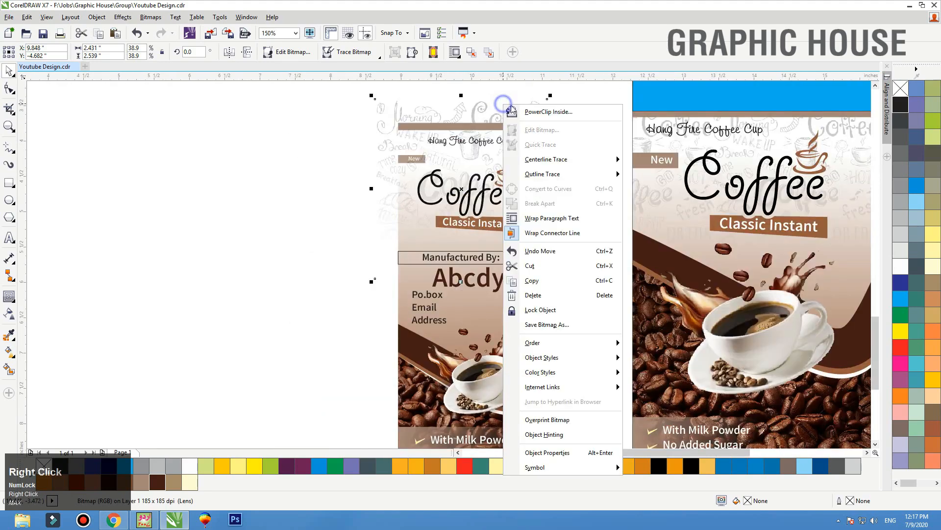
{"action": "left_click", "coordinate": [544, 111]}
{"action": "left_click", "coordinate": [539, 266]}
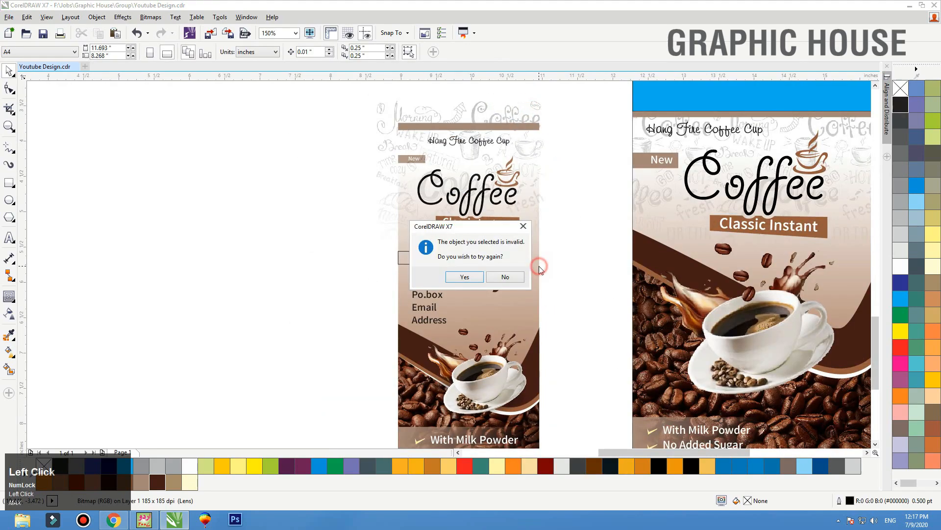
{"action": "left_click", "coordinate": [464, 277]}
{"action": "left_click", "coordinate": [539, 295]}
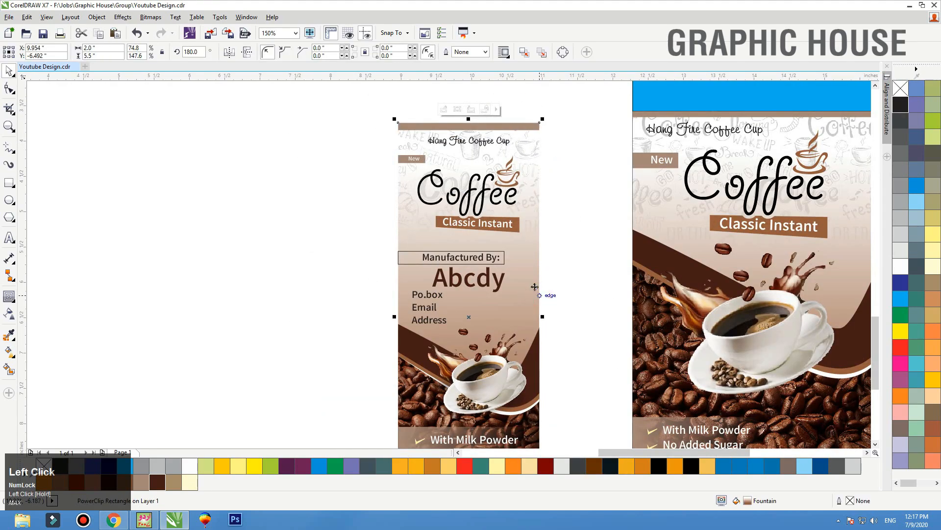
Stretch the Manufactured By frame sideways so it extends past the side panel's left edge
{"action": "left_click", "coordinate": [549, 256]}
{"action": "scroll", "coordinate": [382, 190], "scroll_direction": "down", "scroll_amount": 1}
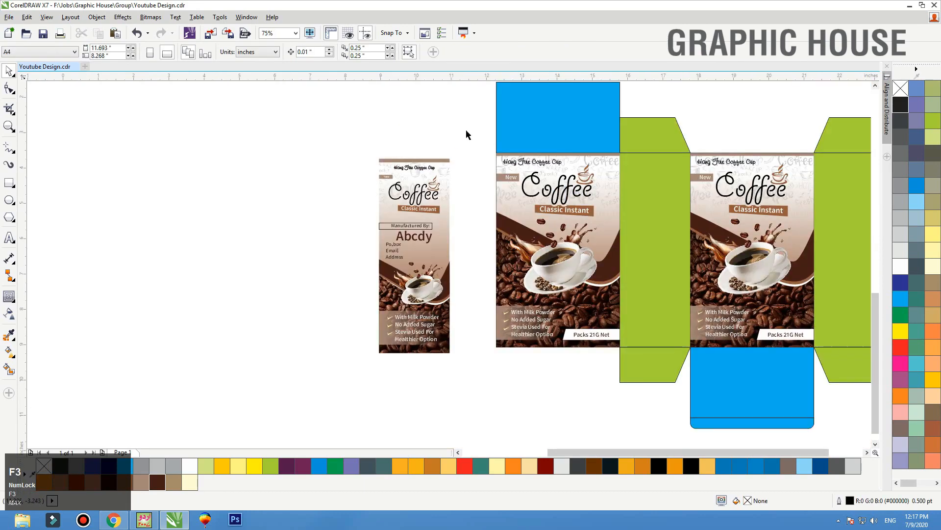
{"action": "left_click_drag", "start_coordinate": [466, 129], "coordinate": [349, 402]}
{"action": "left_click", "coordinate": [318, 288]}
{"action": "key", "text": "F2"}
{"action": "left_click_drag", "start_coordinate": [324, 220], "coordinate": [488, 214]}
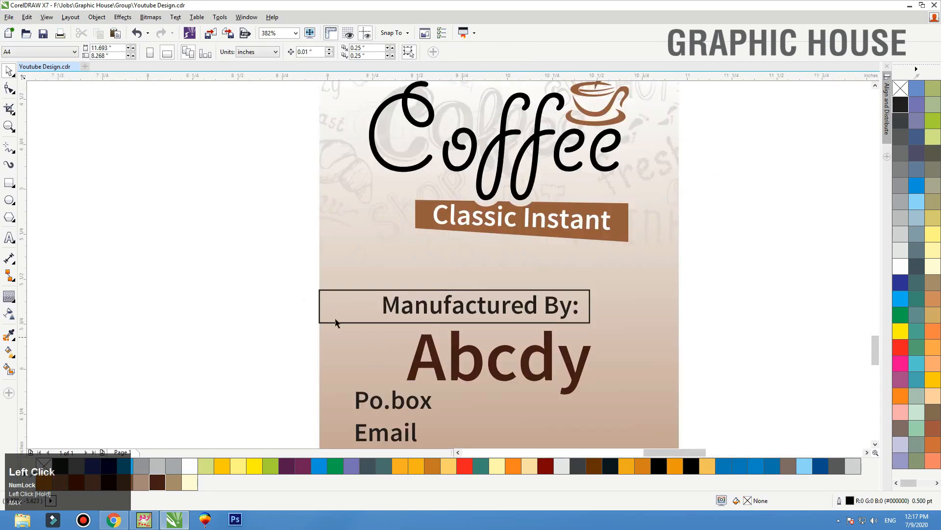
{"action": "left_click", "coordinate": [319, 306]}
{"action": "left_click_drag", "start_coordinate": [304, 307], "coordinate": [297, 307]}
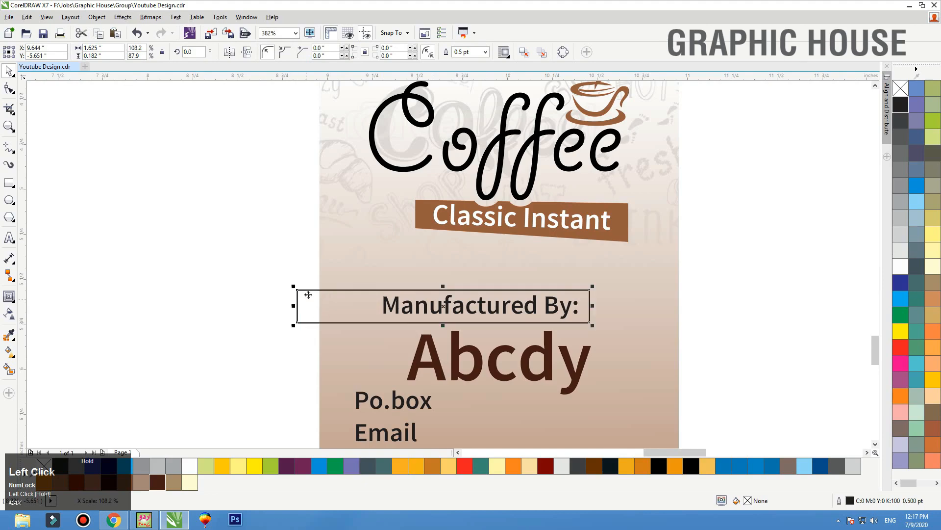
PowerClip the Manufactured By frame inside the side panel background
{"action": "right_click", "coordinate": [308, 294]}
{"action": "left_click", "coordinate": [334, 176]}
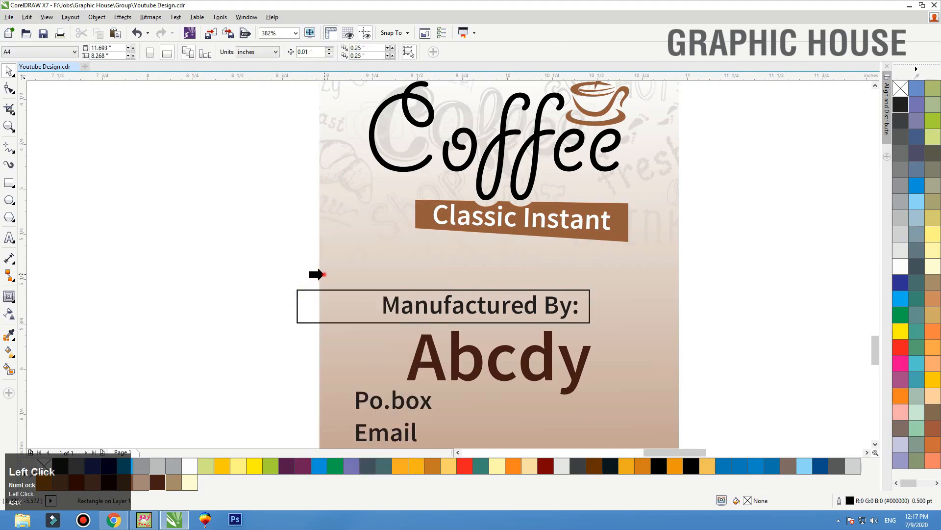
{"action": "left_click", "coordinate": [323, 274]}
{"action": "key", "text": "F3"}
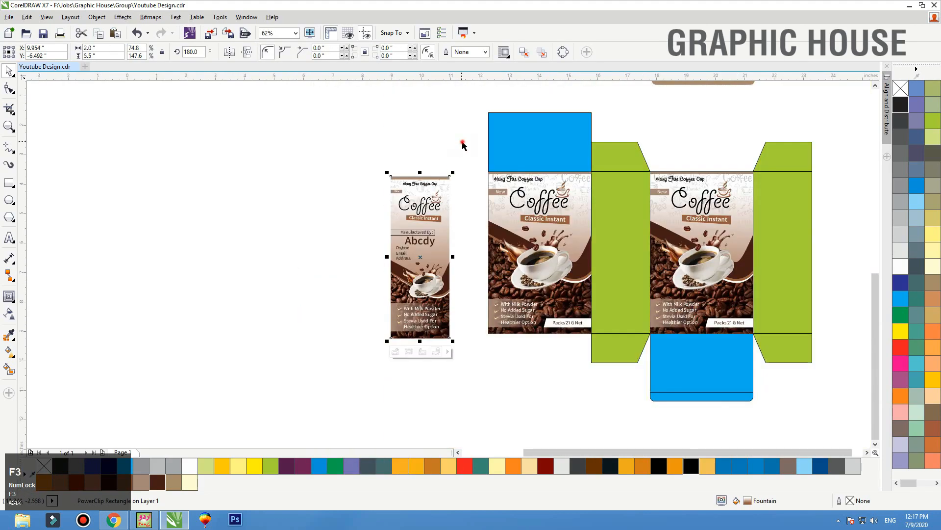
Group the side panel artwork and place copies of it over both green side panels of the box
{"action": "left_click_drag", "start_coordinate": [463, 145], "coordinate": [326, 410]}
{"action": "key", "text": "ctrl+g"}
{"action": "left_click_drag", "start_coordinate": [389, 175], "coordinate": [753, 171]}
{"action": "right_click", "coordinate": [754, 171]}
Fill the four green dust flaps above and below the side panels with brown and remove their outlines
{"action": "left_click", "coordinate": [770, 155]}
{"action": "left_click", "coordinate": [594, 157], "text": "shift"}
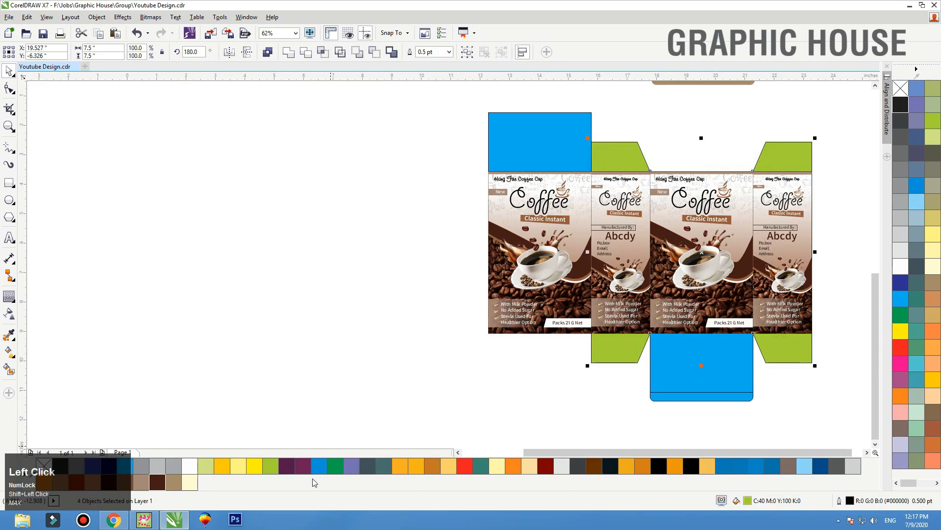
{"action": "left_click", "coordinate": [177, 485]}
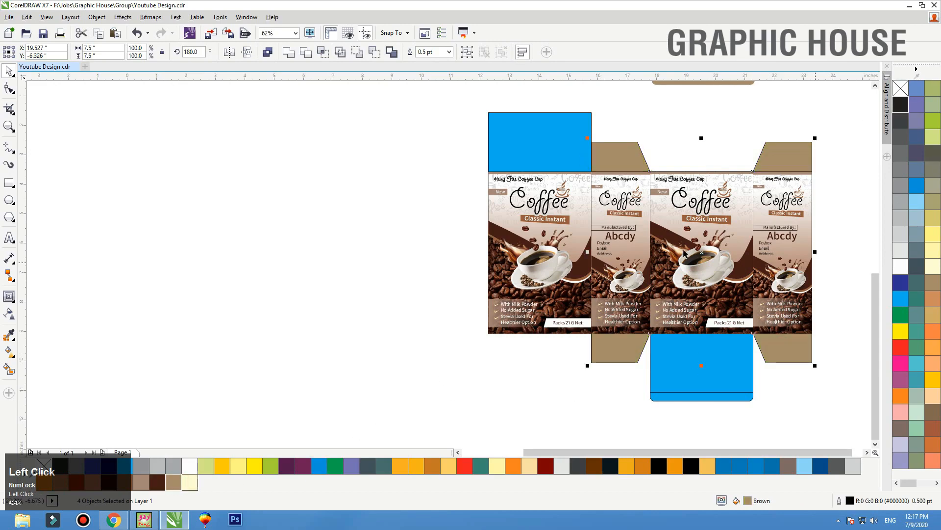
{"action": "right_click", "coordinate": [901, 89]}
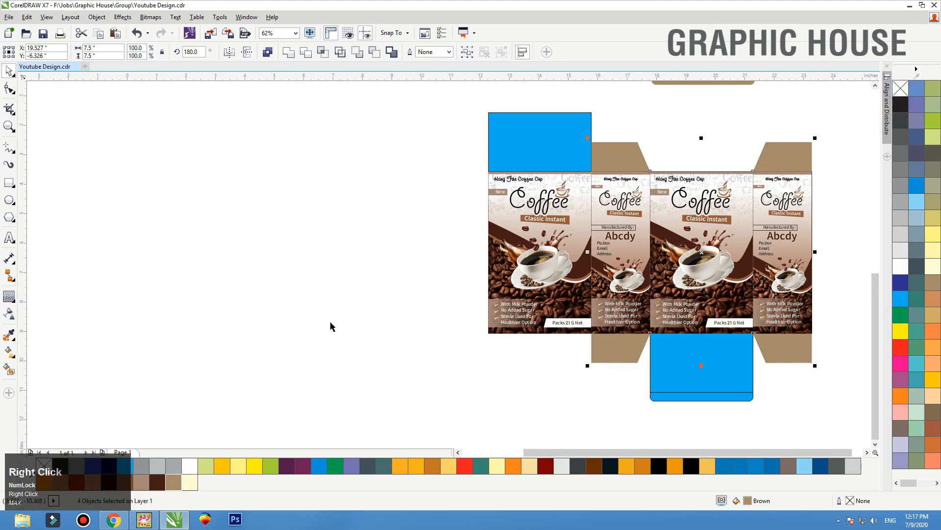
Fill the narrow tuck strip below the lower blue flap with brown R166 G135 B120 and remove its outline
{"action": "left_click", "coordinate": [706, 395]}
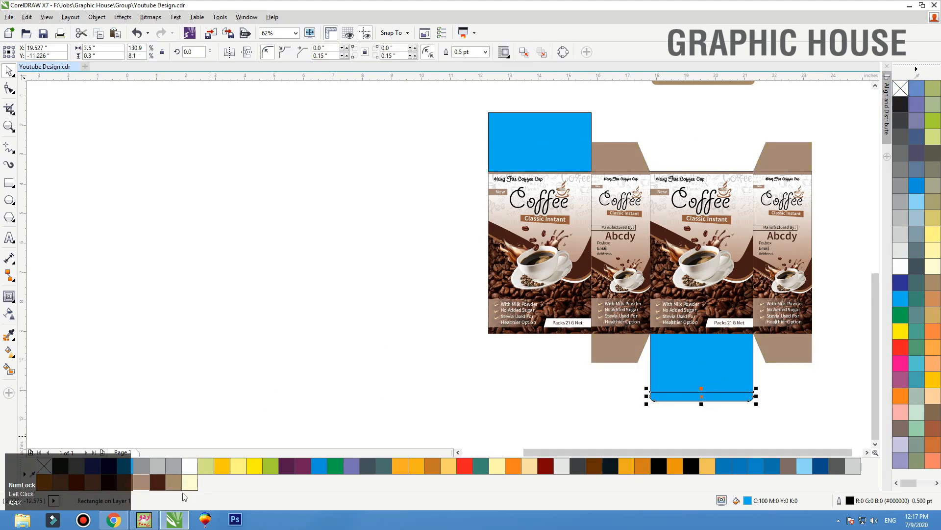
{"action": "left_click", "coordinate": [142, 482]}
{"action": "right_click", "coordinate": [901, 90]}
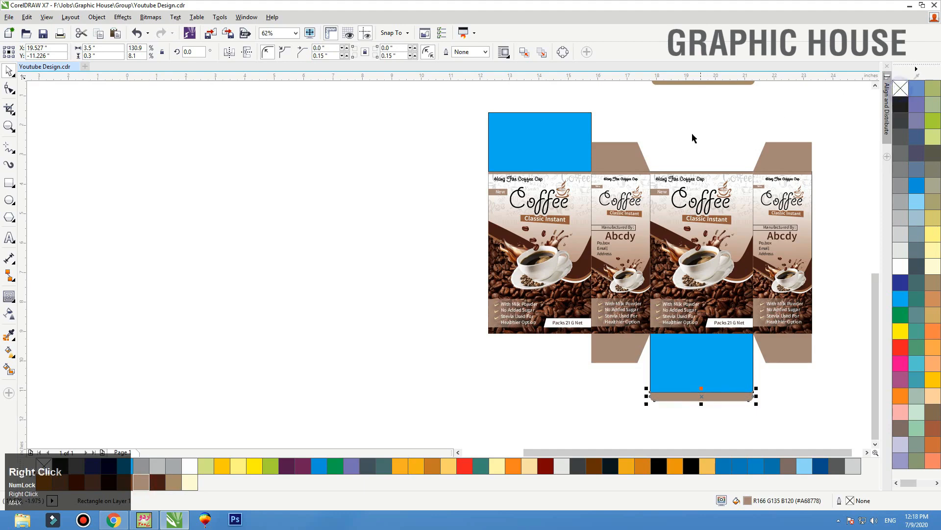
{"action": "left_click", "coordinate": [688, 118]}
Copy the front panel artwork and the blue top flap rectangle to the empty area beside the box layout
{"action": "left_click_drag", "start_coordinate": [580, 192], "coordinate": [359, 175]}
{"action": "right_click", "coordinate": [358, 175]}
{"action": "left_click_drag", "start_coordinate": [548, 143], "coordinate": [428, 133]}
{"action": "right_click", "coordinate": [428, 133]}
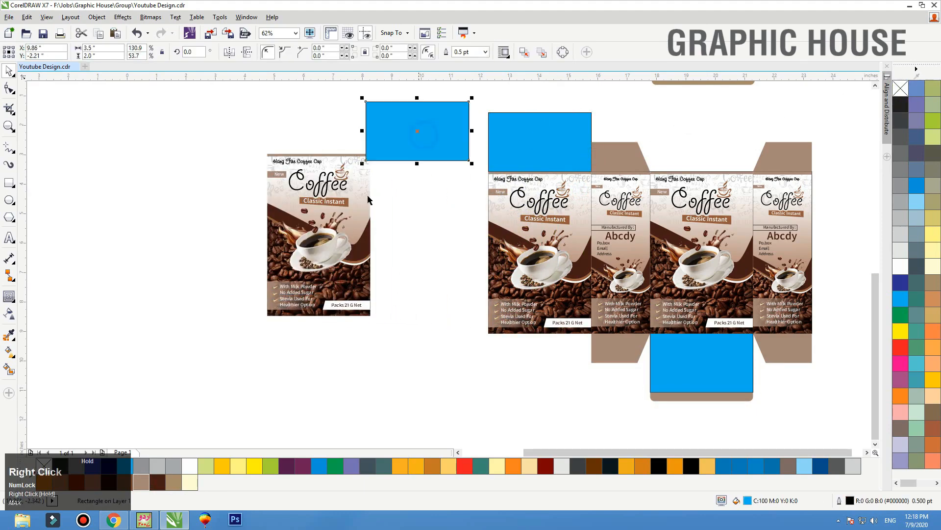
{"action": "left_click_drag", "start_coordinate": [351, 170], "coordinate": [321, 137]}
{"action": "left_click_drag", "start_coordinate": [407, 153], "coordinate": [405, 176]}
{"action": "scroll", "coordinate": [405, 176], "scroll_direction": "down", "scroll_amount": 2}
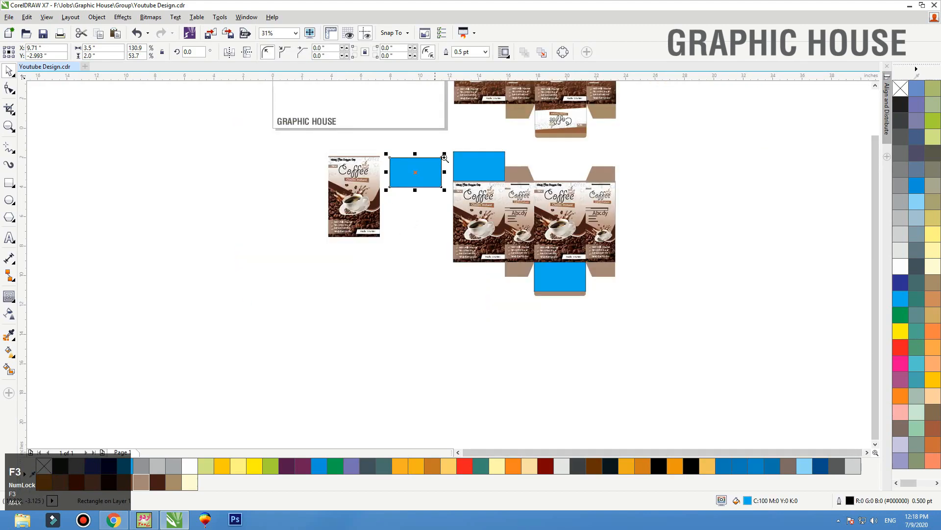
{"action": "left_click_drag", "start_coordinate": [448, 143], "coordinate": [324, 236]}
{"action": "scroll", "coordinate": [324, 235], "scroll_direction": "up", "scroll_amount": 3}
Ungroup the copied front panel artwork and extract the contents from its PowerClip background
{"action": "left_click", "coordinate": [392, 220]}
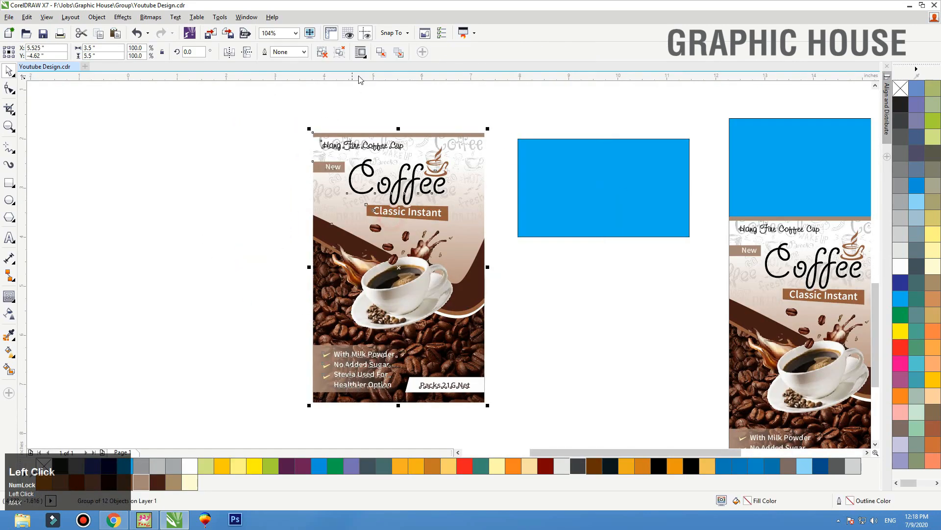
{"action": "left_click", "coordinate": [320, 52]}
{"action": "left_click", "coordinate": [219, 154]}
{"action": "mouse_move", "coordinate": [475, 172]}
{"action": "left_mouse_down"}
{"action": "mouse_move", "coordinate": [488, 181]}
{"action": "mouse_move", "coordinate": [482, 173]}
{"action": "left_mouse_up"}
{"action": "key", "text": "ctrl+z"}
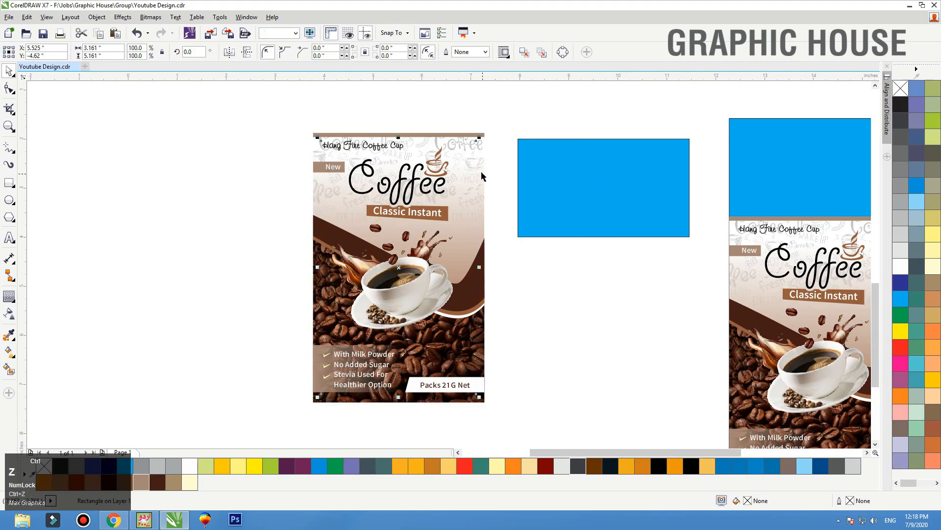
{"action": "left_click", "coordinate": [481, 170]}
{"action": "right_click", "coordinate": [482, 170]}
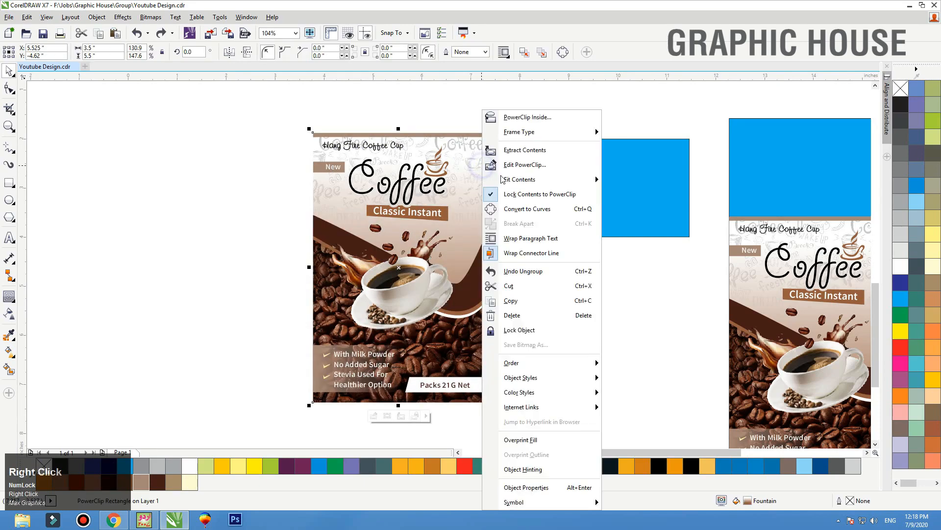
{"action": "left_click", "coordinate": [514, 156]}
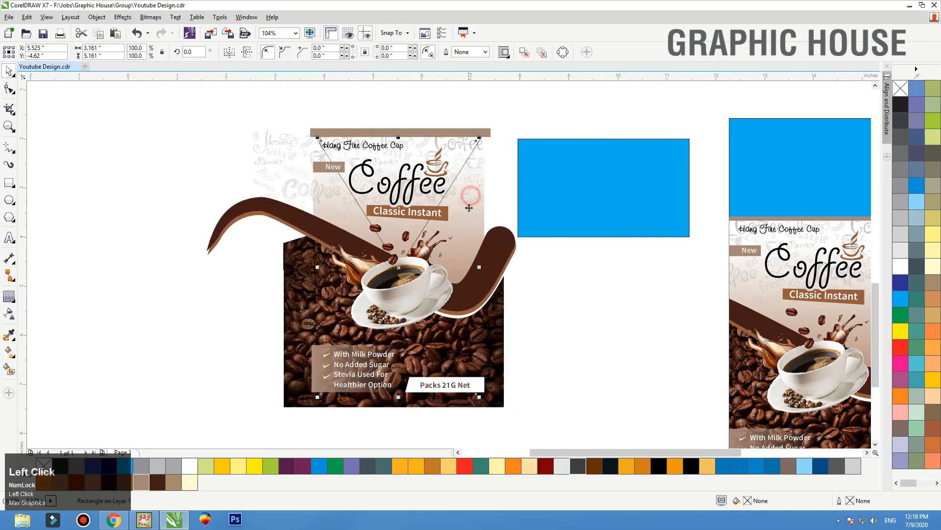
Move the extracted gray coffee doodle bitmap over to the copied blue flap rectangle
{"action": "left_click_drag", "start_coordinate": [470, 203], "coordinate": [669, 265]}
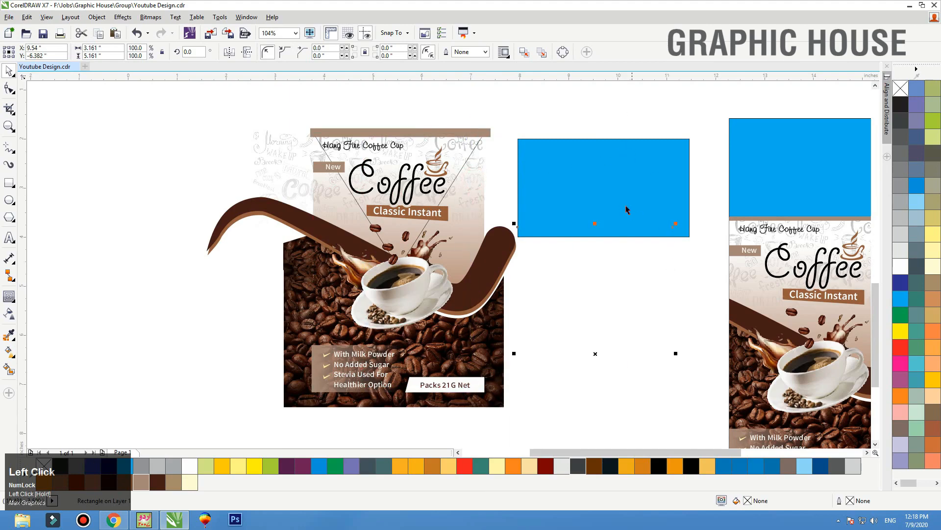
{"action": "left_click", "coordinate": [481, 169]}
{"action": "left_click_drag", "start_coordinate": [482, 173], "coordinate": [669, 117]}
Copy the outline pen, outline color and fill from the front panel background to the blue flap copy
{"action": "left_click", "coordinate": [551, 216]}
{"action": "left_click", "coordinate": [27, 16]}
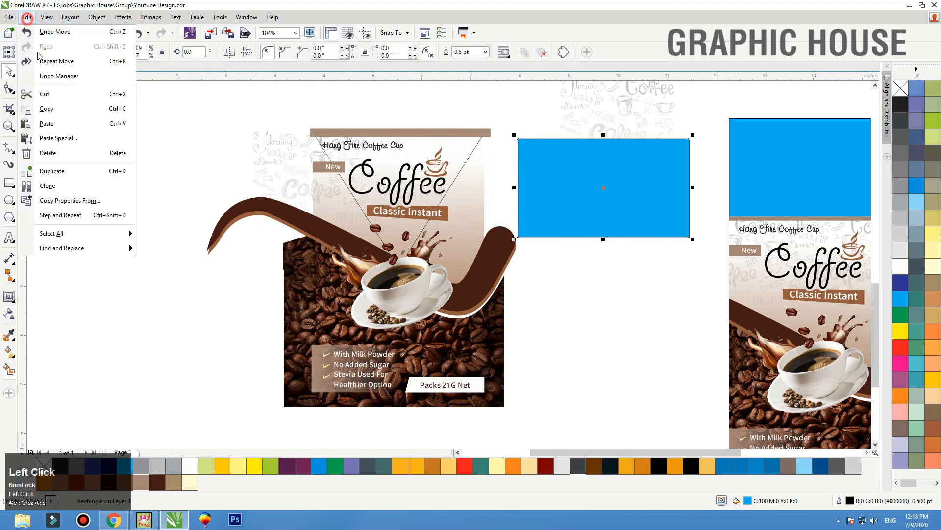
{"action": "left_click", "coordinate": [49, 199]}
{"action": "left_click", "coordinate": [481, 279]}
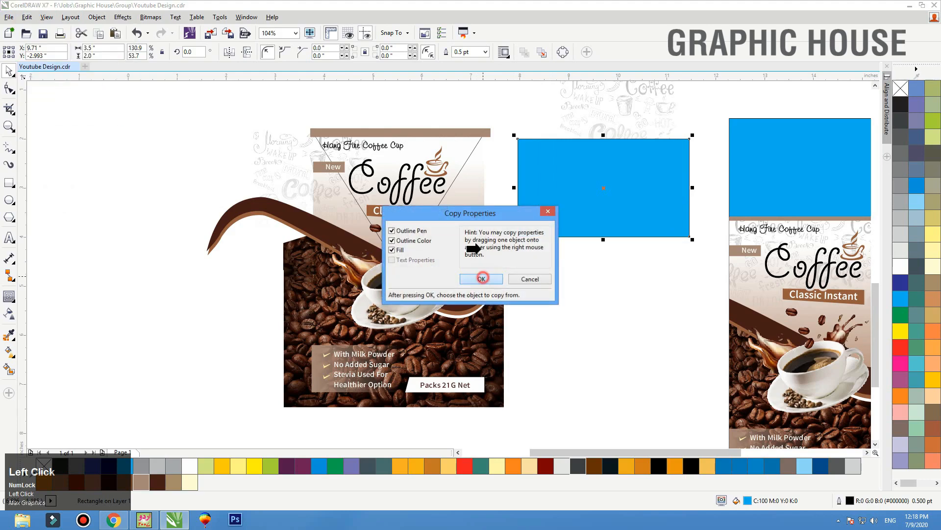
{"action": "left_click", "coordinate": [463, 206]}
PowerClip the coffee doodle bitmap inside the flap copy and add a mirrored duplicate across its remaining width
{"action": "left_click", "coordinate": [640, 107]}
{"action": "mouse_move", "coordinate": [642, 122]}
{"action": "left_mouse_down"}
{"action": "mouse_move", "coordinate": [656, 162]}
{"action": "mouse_move", "coordinate": [633, 150]}
{"action": "mouse_move", "coordinate": [633, 134]}
{"action": "left_mouse_up"}
{"action": "right_click", "coordinate": [664, 139]}
{"action": "left_click", "coordinate": [680, 134]}
{"action": "left_click", "coordinate": [574, 152]}
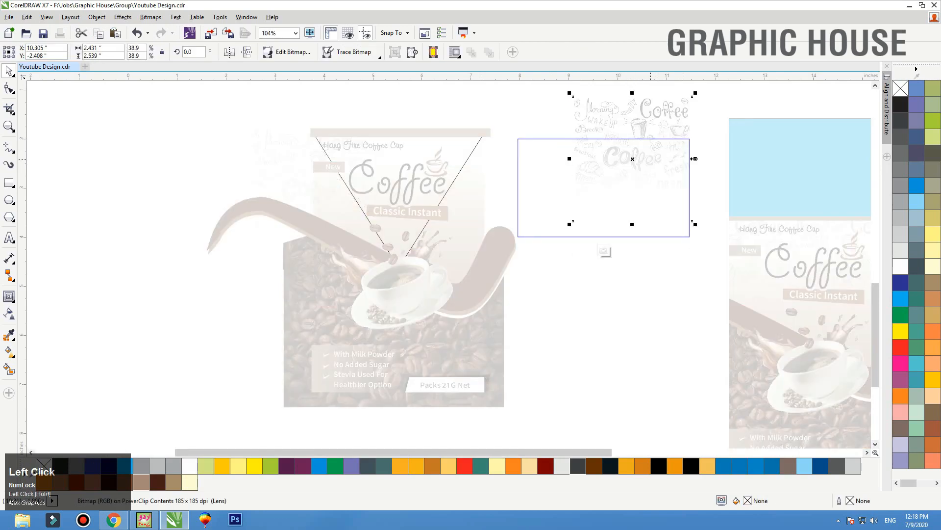
{"action": "mouse_move", "coordinate": [693, 159]}
{"action": "left_mouse_down"}
{"action": "mouse_move", "coordinate": [564, 164]}
{"action": "mouse_move", "coordinate": [578, 167]}
{"action": "mouse_move", "coordinate": [573, 160]}
{"action": "left_mouse_up"}
{"action": "right_click", "coordinate": [578, 168]}
{"action": "left_click", "coordinate": [604, 251]}
Extend the flap's gradient so its brown end lies below the lower edge, lightening the fill
{"action": "key", "text": "g"}
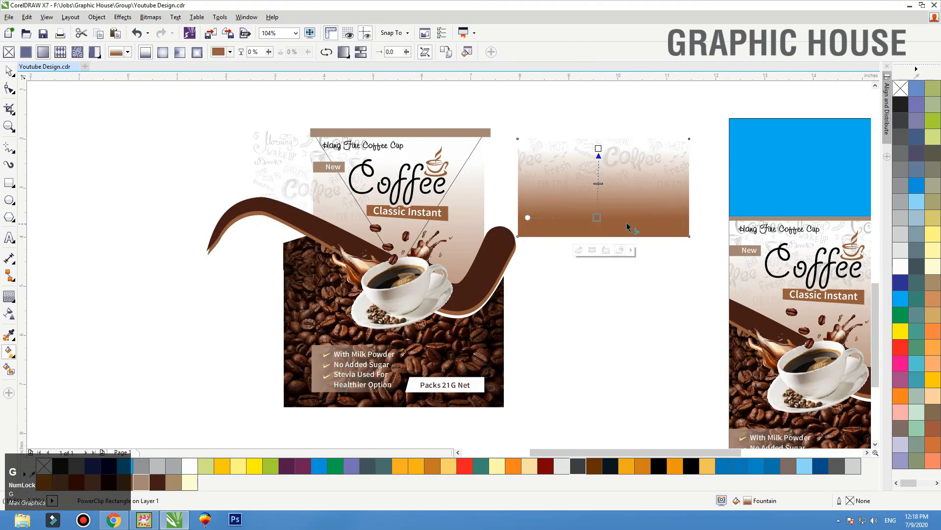
{"action": "left_click_drag", "start_coordinate": [597, 217], "coordinate": [605, 288]}
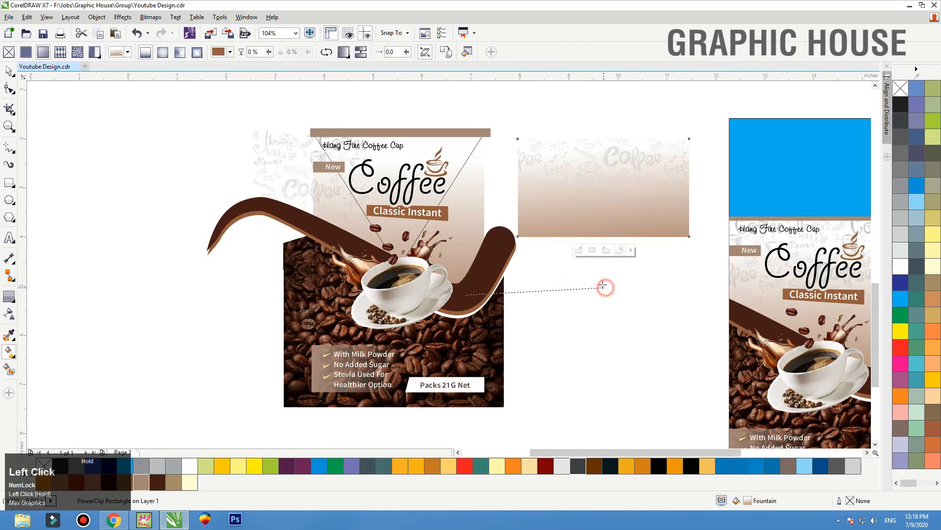
{"action": "key", "text": "space"}
Move the Coffee logo group, the New label and the Hang Fire Coffee Cup tagline onto the gradient flap
{"action": "left_click", "coordinate": [436, 171]}
{"action": "left_click_drag", "start_coordinate": [502, 178], "coordinate": [633, 170]}
{"action": "key", "text": "shift+Page_Up"}
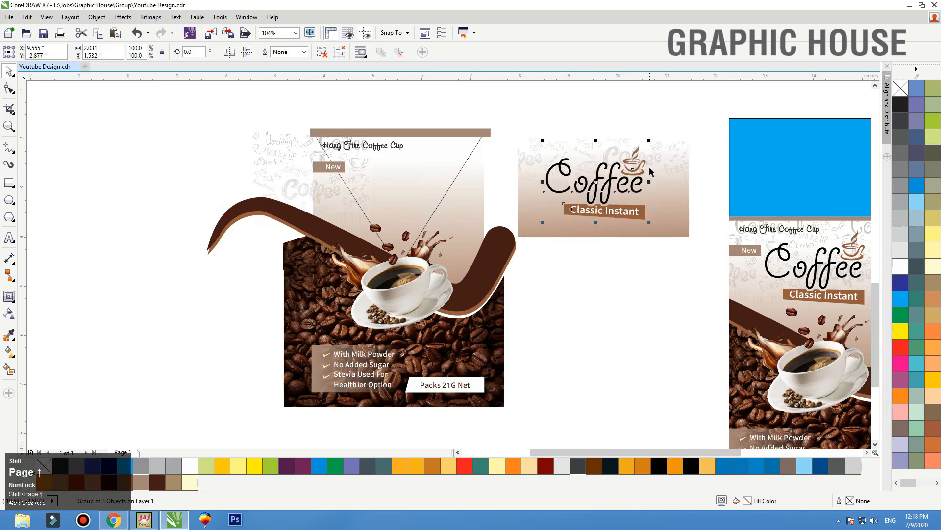
{"action": "left_click", "coordinate": [650, 265]}
{"action": "left_click_drag", "start_coordinate": [336, 177], "coordinate": [536, 165]}
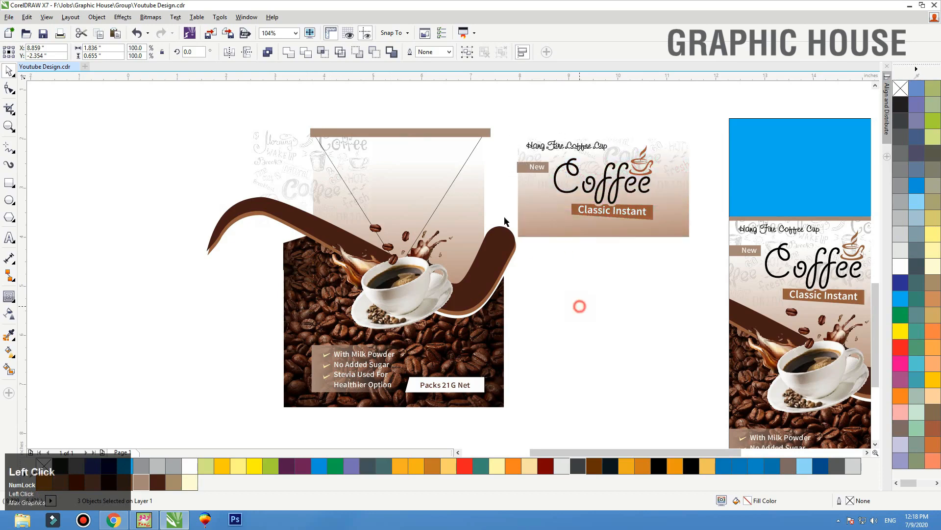
Delete the leftover front panel pieces beside the flap, including the curved brown ribbons
{"action": "left_click", "coordinate": [510, 95]}
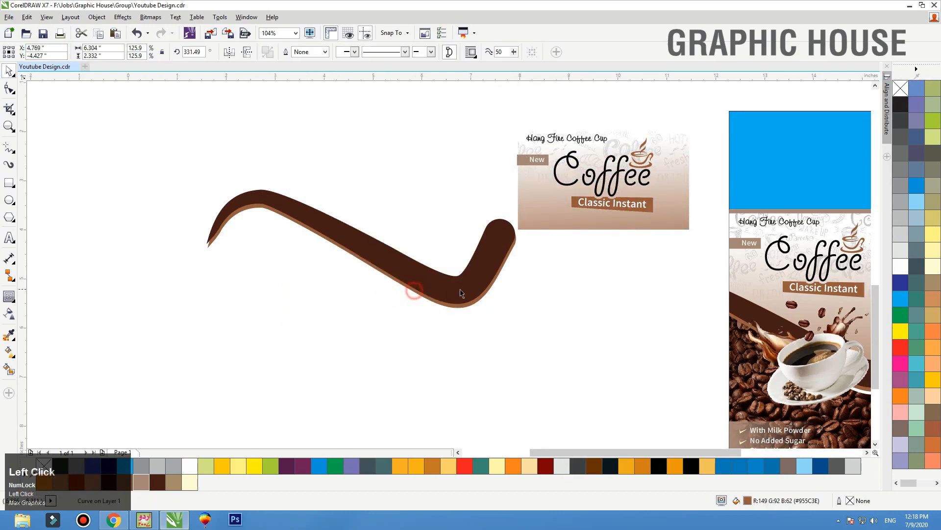
{"action": "left_click", "coordinate": [465, 290]}
{"action": "left_click", "coordinate": [446, 279]}
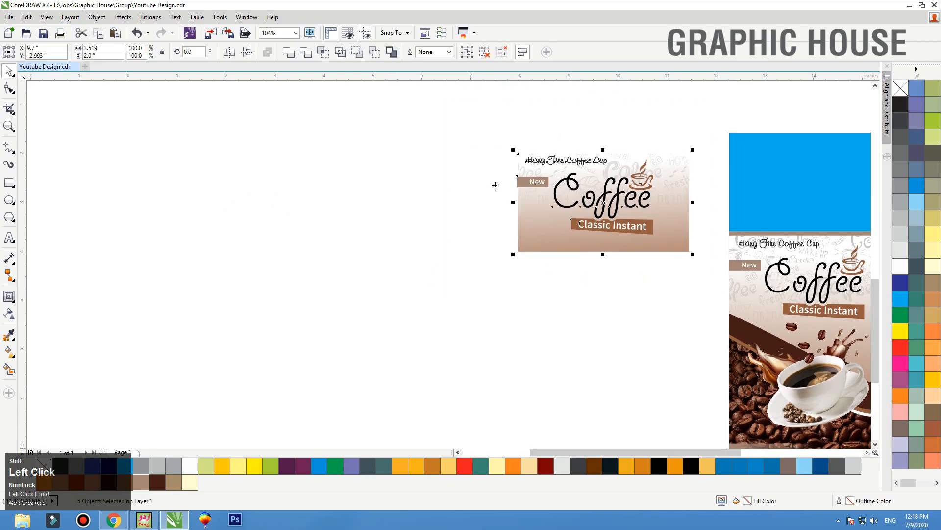
Give the flap background a purple C60 M60 hairline outline and center the Coffee logo group horizontally, slightly lower on the flap
{"action": "key", "text": "shift+F2"}
{"action": "key", "text": "F3"}
{"action": "left_click", "coordinate": [549, 204]}
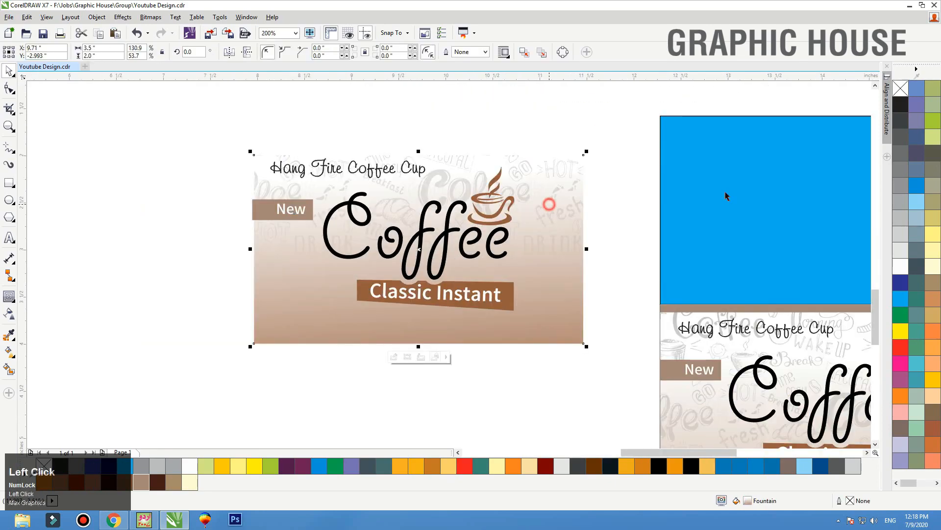
{"action": "right_click", "coordinate": [915, 102]}
{"action": "left_click_drag", "start_coordinate": [412, 292], "coordinate": [413, 298]}
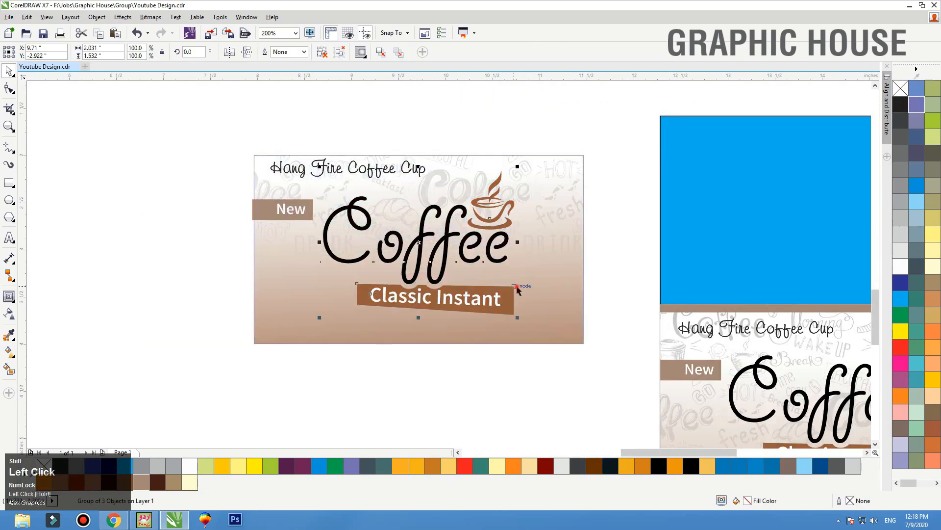
{"action": "left_click", "coordinate": [602, 247]}
Delete the Hang Fire Coffee Cup tagline from the flap artwork
{"action": "left_click", "coordinate": [304, 217]}
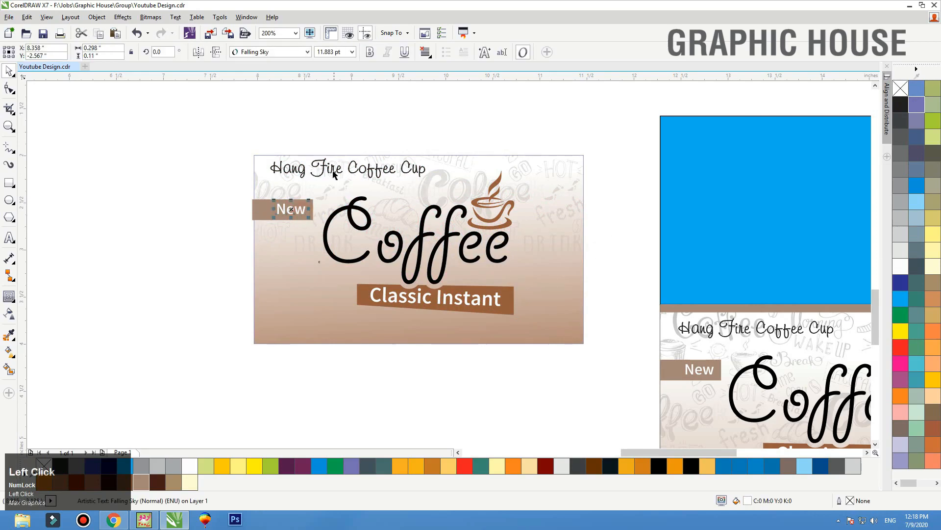
{"action": "left_click_drag", "start_coordinate": [333, 174], "coordinate": [333, 183]}
{"action": "key", "text": "Delete"}
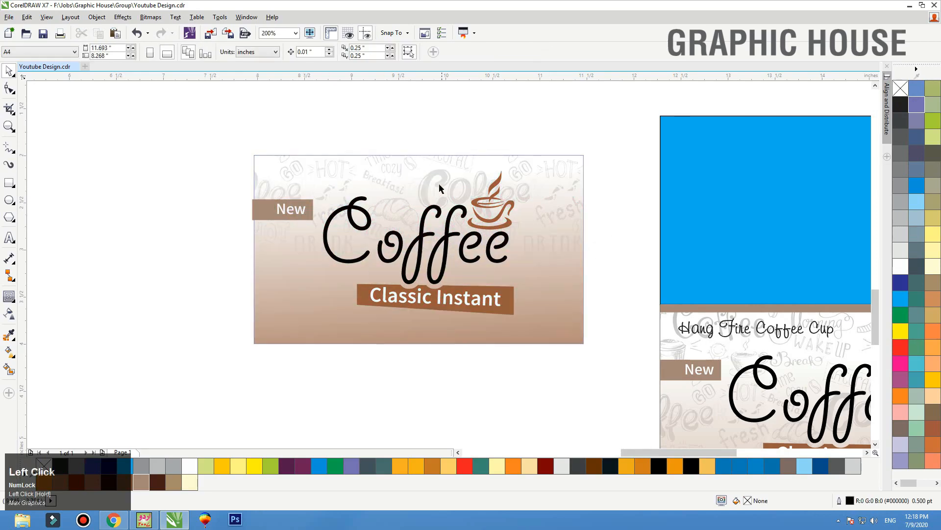
Copy the flap background as a 0.1-inch-high strip along its upper edge, filled with brown R166 G135 B120 and without outline
{"action": "left_click", "coordinate": [439, 161]}
{"action": "left_click_drag", "start_coordinate": [418, 345], "coordinate": [462, 172]}
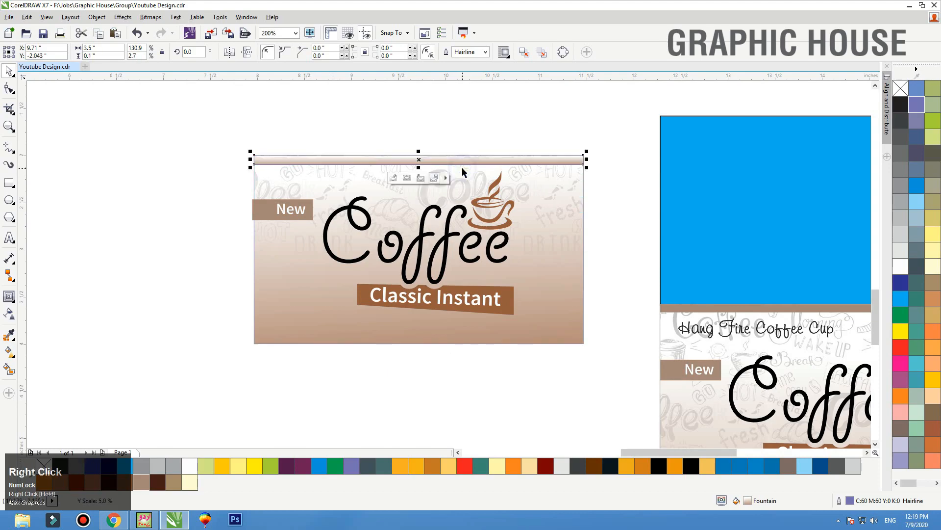
{"action": "right_click", "coordinate": [577, 161]}
{"action": "mouse_move", "coordinate": [613, 130]}
{"action": "left_click", "coordinate": [726, 162]}
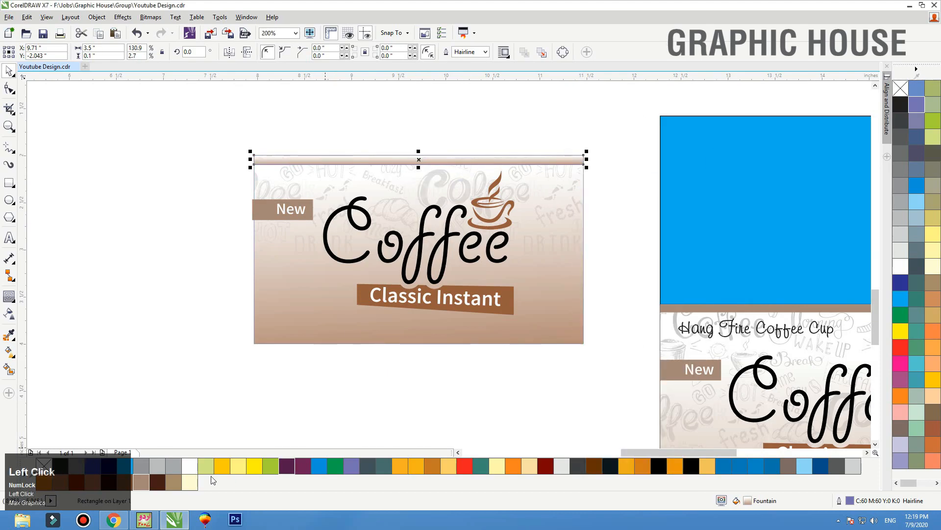
{"action": "left_click", "coordinate": [141, 482]}
{"action": "right_click", "coordinate": [902, 89]}
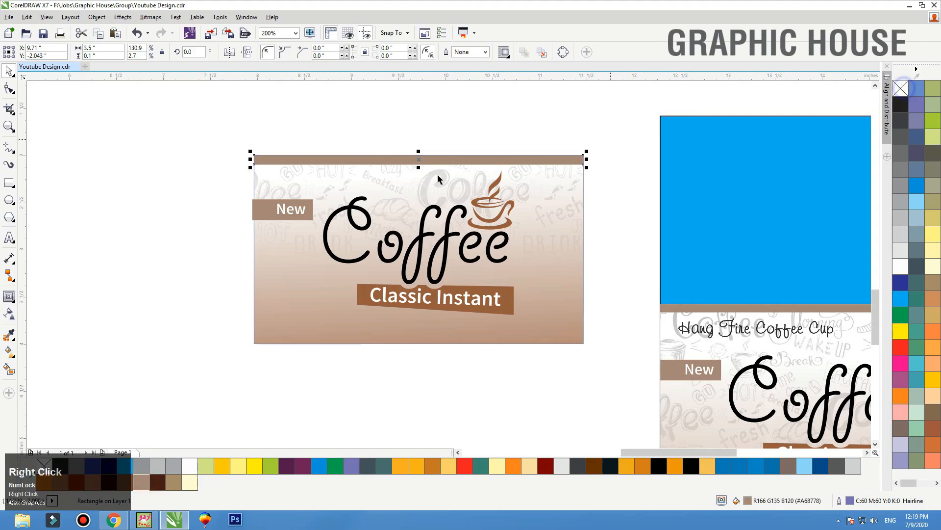
Group the flap artwork, remove its outline, and place it over the blue top flap above the front panel
{"action": "scroll", "coordinate": [334, 181], "scroll_direction": "down", "scroll_amount": 2}
{"action": "left_click_drag", "start_coordinate": [492, 129], "coordinate": [186, 337]}
{"action": "key", "text": "ctrl+g"}
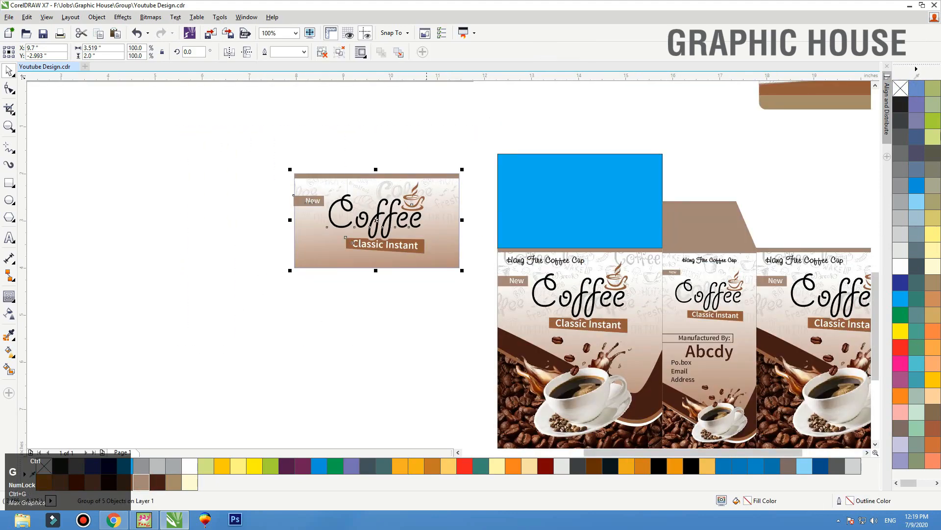
{"action": "right_click", "coordinate": [901, 90]}
{"action": "left_click_drag", "start_coordinate": [294, 269], "coordinate": [500, 246]}
{"action": "left_click", "coordinate": [377, 210]}
{"action": "scroll", "coordinate": [346, 182], "scroll_direction": "down", "scroll_amount": 3}
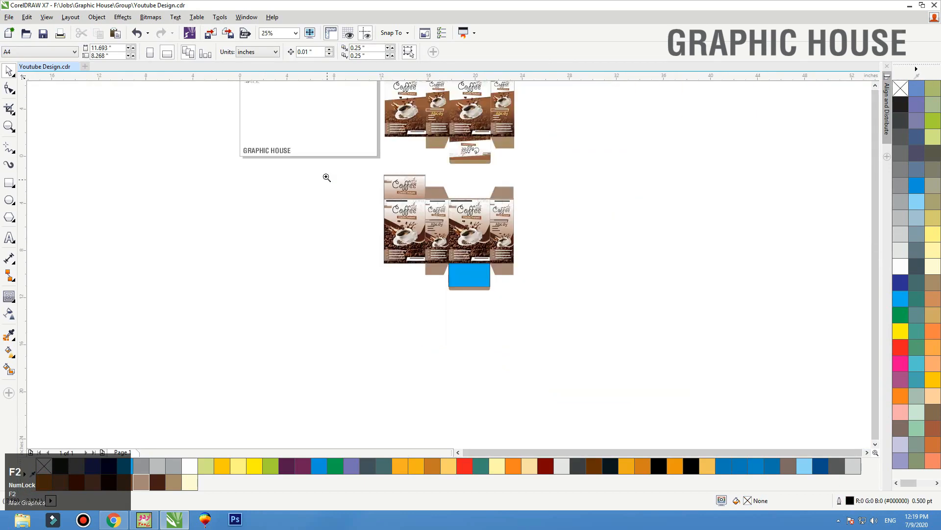
Copy the second box's top flap artwork onto the blue bottom flap, flush with the lower edge of the large panel above it
{"action": "left_click_drag", "start_coordinate": [329, 178], "coordinate": [595, 319]}
{"action": "left_click_drag", "start_coordinate": [321, 126], "coordinate": [662, 381]}
{"action": "right_click", "coordinate": [664, 383]}
{"action": "left_click_drag", "start_coordinate": [593, 333], "coordinate": [494, 354]}
{"action": "left_click_drag", "start_coordinate": [319, 396], "coordinate": [554, 271]}
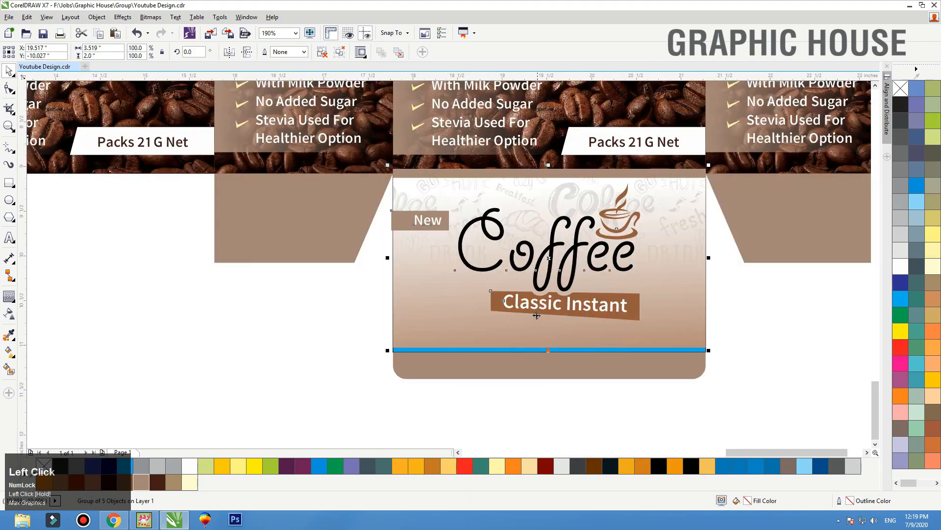
{"action": "left_click_drag", "start_coordinate": [490, 347], "coordinate": [491, 351]}
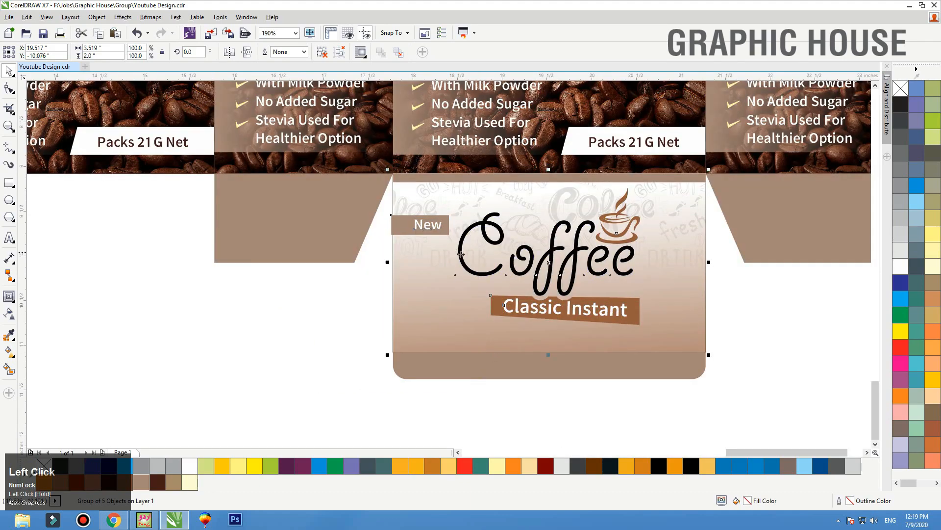
Mirror the bottom flap artwork vertically and horizontally, and center it horizontally on the rounded brown tab beneath it
{"action": "left_click", "coordinate": [246, 52]}
{"action": "left_click", "coordinate": [229, 52]}
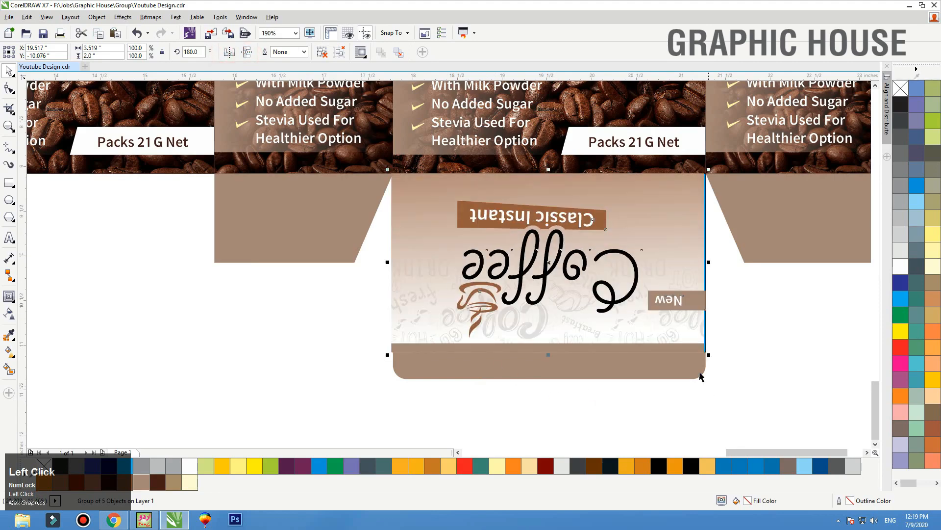
{"action": "left_click", "coordinate": [679, 367], "text": "shift"}
{"action": "key", "text": "c"}
{"action": "left_click", "coordinate": [728, 351]}
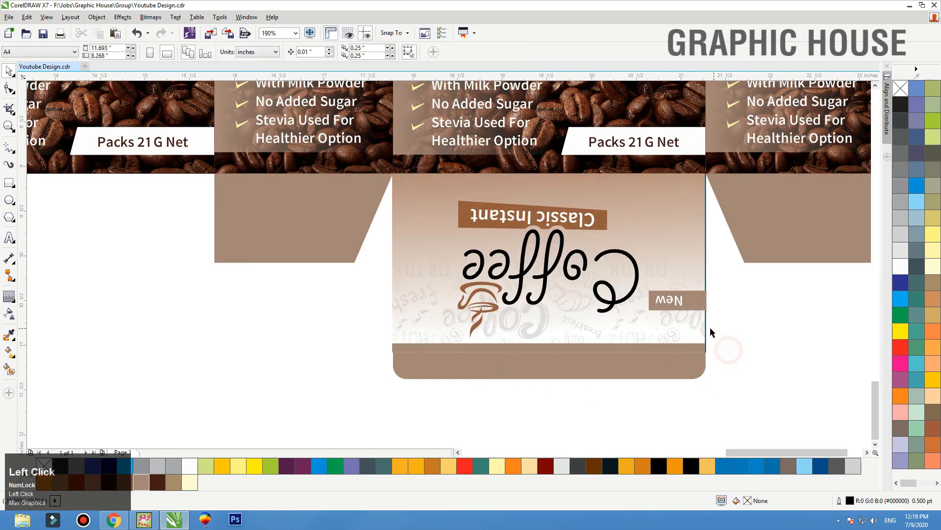
{"action": "left_click", "coordinate": [691, 332]}
Copy the rounded brown tab to the top flap, flip it vertically, and center it along the flap's upper edge
{"action": "key", "text": "F3"}
{"action": "key", "text": "F3"}
{"action": "left_click", "coordinate": [714, 371]}
{"action": "left_click_drag", "start_coordinate": [695, 366], "coordinate": [551, 124]}
{"action": "right_click", "coordinate": [550, 124]}
{"action": "key", "text": "shift+F2"}
{"action": "key", "text": "F3"}
{"action": "left_click", "coordinate": [250, 56]}
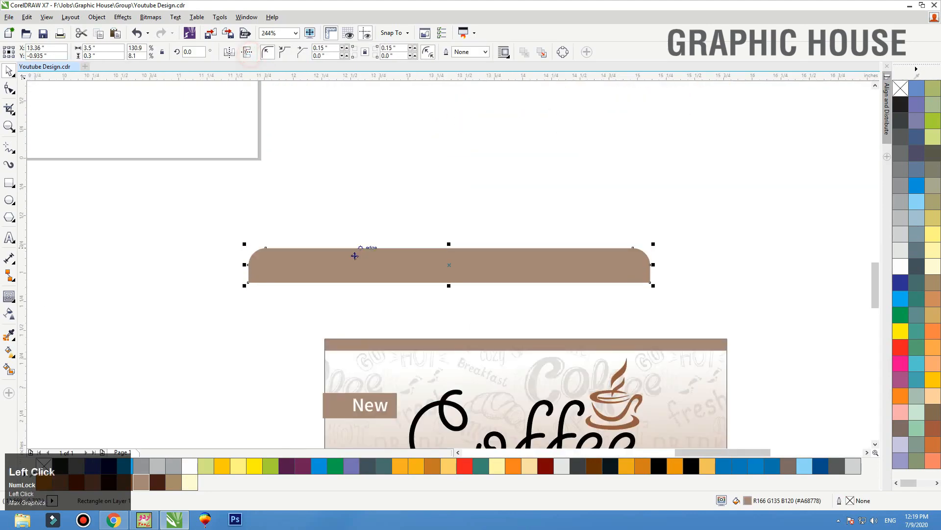
{"action": "left_click_drag", "start_coordinate": [315, 282], "coordinate": [365, 338]}
{"action": "left_click", "coordinate": [367, 349], "text": "shift"}
{"action": "key", "text": "c"}
{"action": "left_click", "coordinate": [363, 265]}
{"action": "key", "text": "F3"}
{"action": "key", "text": "F3"}
{"action": "key", "text": "F3"}
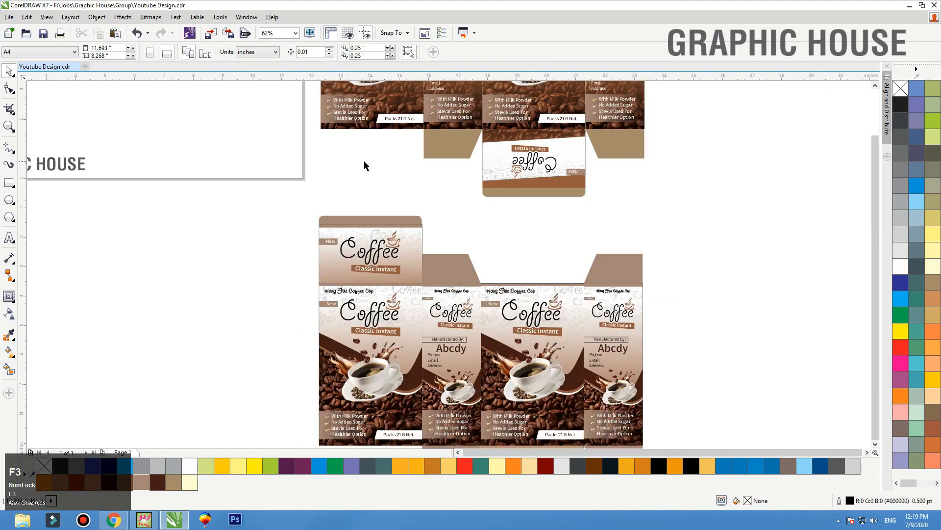
Move all of the second box's artwork off the blue and green template panels, and delete those leftover panels
{"action": "key", "text": "F2"}
{"action": "left_click_drag", "start_coordinate": [268, 160], "coordinate": [542, 352]}
{"action": "left_click", "coordinate": [372, 139], "text": "shift"}
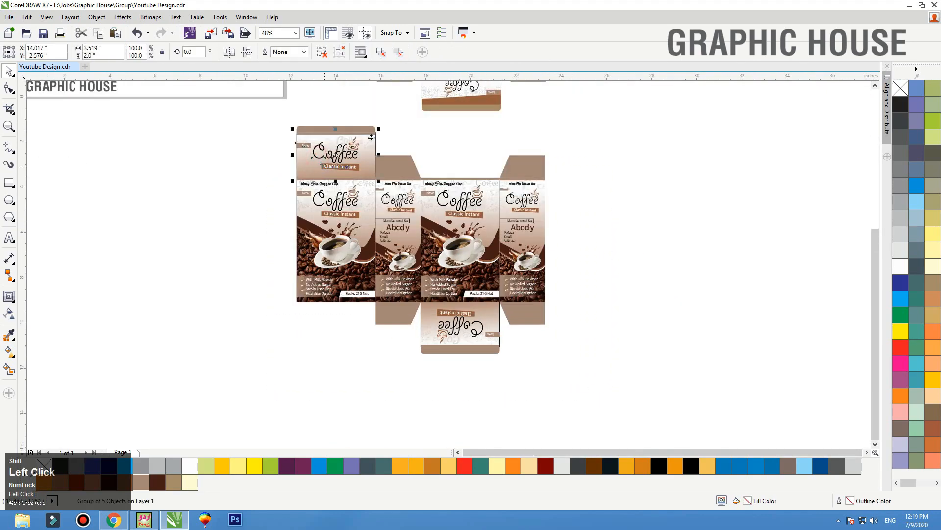
{"action": "left_click", "coordinate": [362, 125], "text": "shift"}
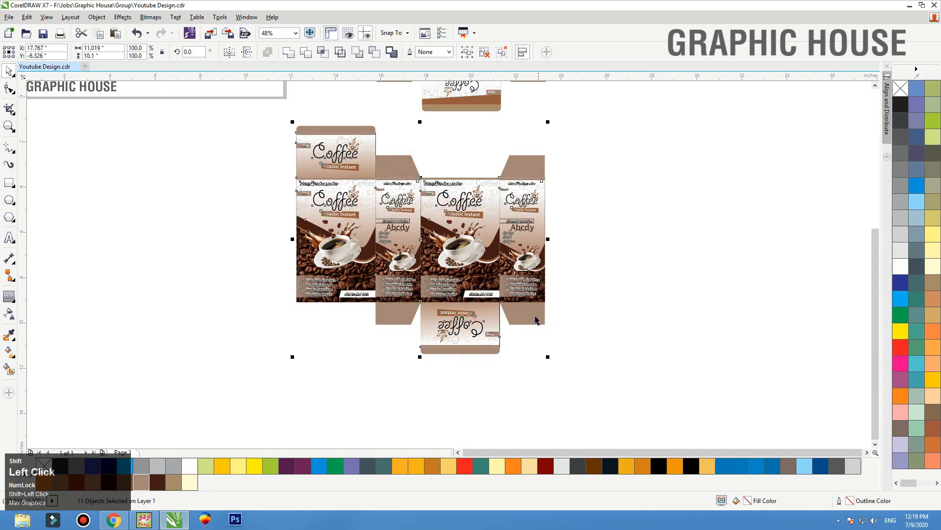
{"action": "left_click_drag", "start_coordinate": [510, 271], "coordinate": [249, 271]}
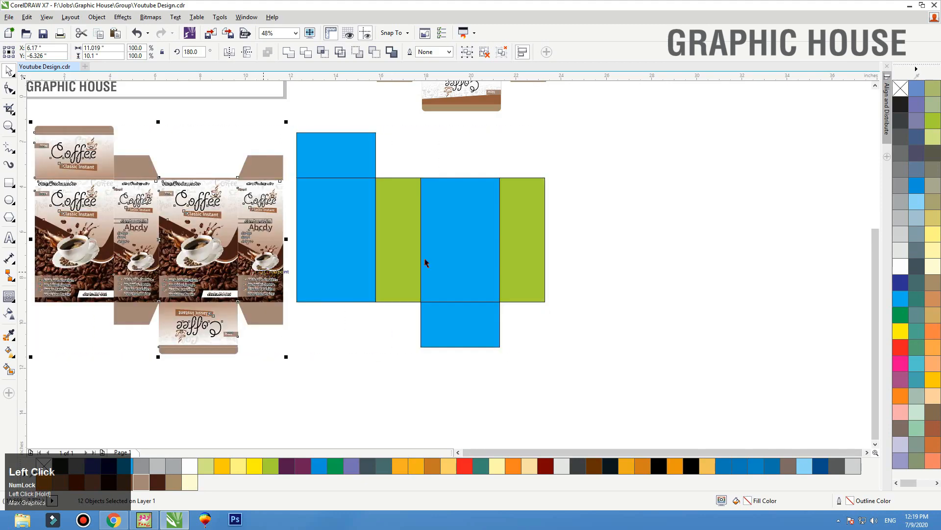
{"action": "left_click_drag", "start_coordinate": [621, 124], "coordinate": [301, 388]}
{"action": "key", "text": "Delete"}
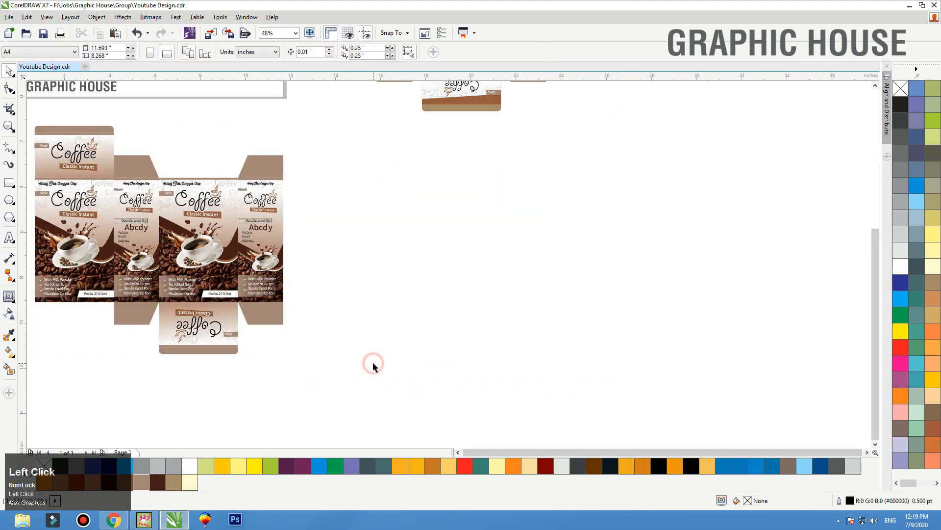
Move the complete second box layout beside the first box, on the side away from the page
{"action": "key", "text": "F4"}
{"action": "left_click_drag", "start_coordinate": [477, 261], "coordinate": [258, 444]}
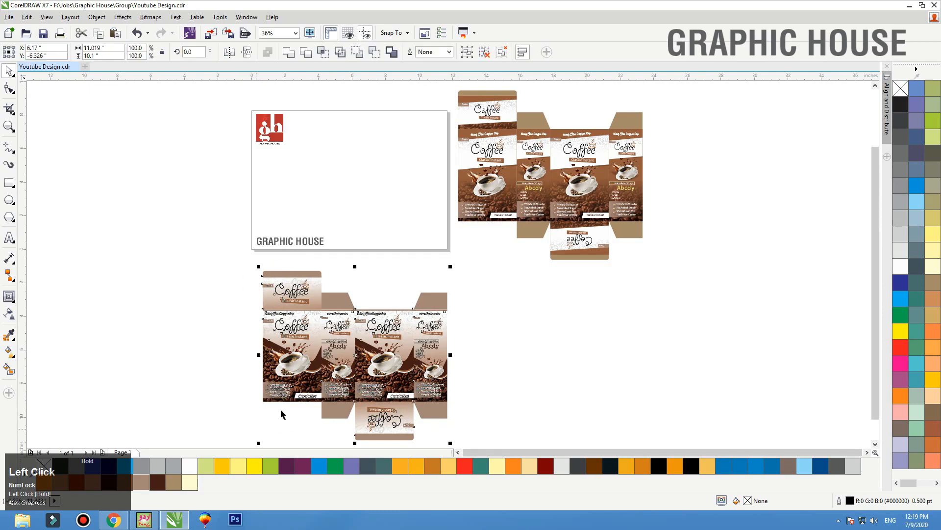
{"action": "left_click_drag", "start_coordinate": [394, 309], "coordinate": [687, 314]}
{"action": "left_click", "coordinate": [687, 314]}
{"action": "key", "text": "F4"}
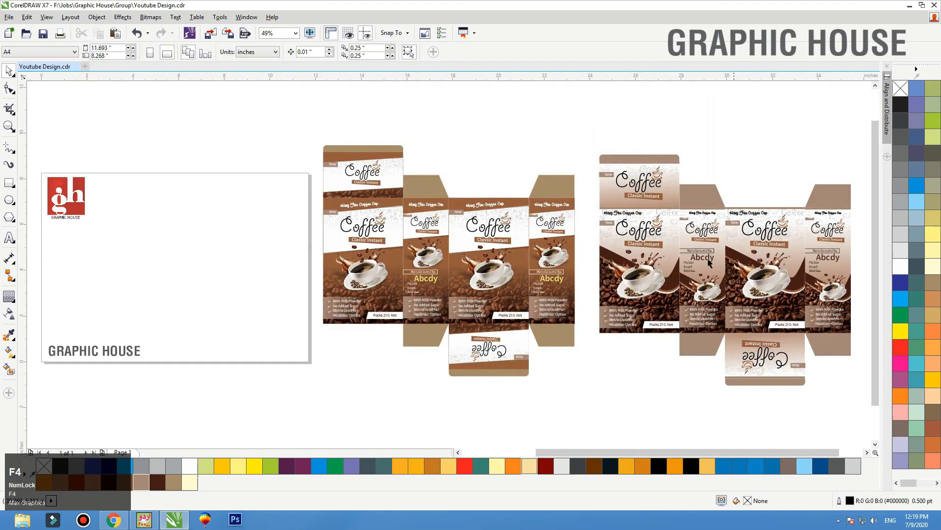
Copy the large front panel of each box onto the Graphic House page side by side, and compare them up close
{"action": "left_click", "coordinate": [388, 285]}
{"action": "key", "text": "F3"}
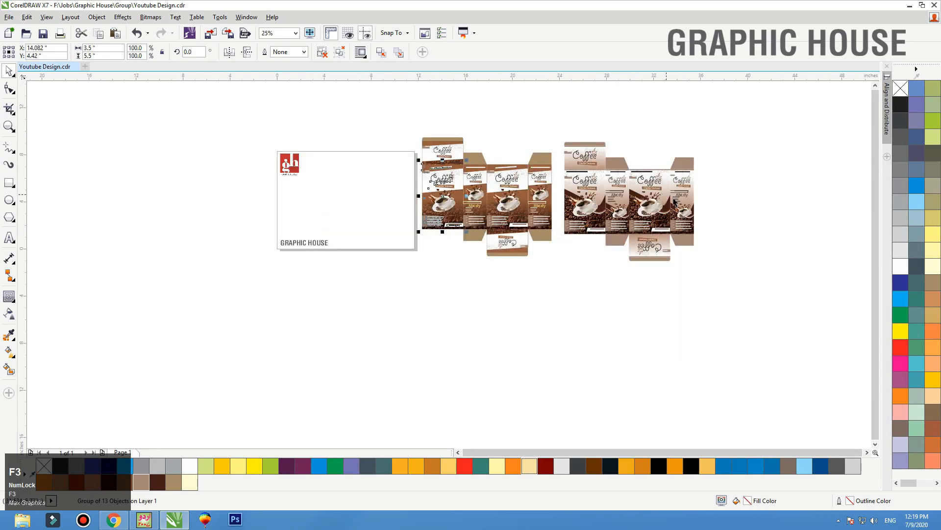
{"action": "left_click", "coordinate": [655, 203], "text": "shift"}
{"action": "left_click_drag", "start_coordinate": [646, 201], "coordinate": [332, 199]}
{"action": "right_click", "coordinate": [445, 309]}
{"action": "left_click", "coordinate": [239, 309], "text": "shift"}
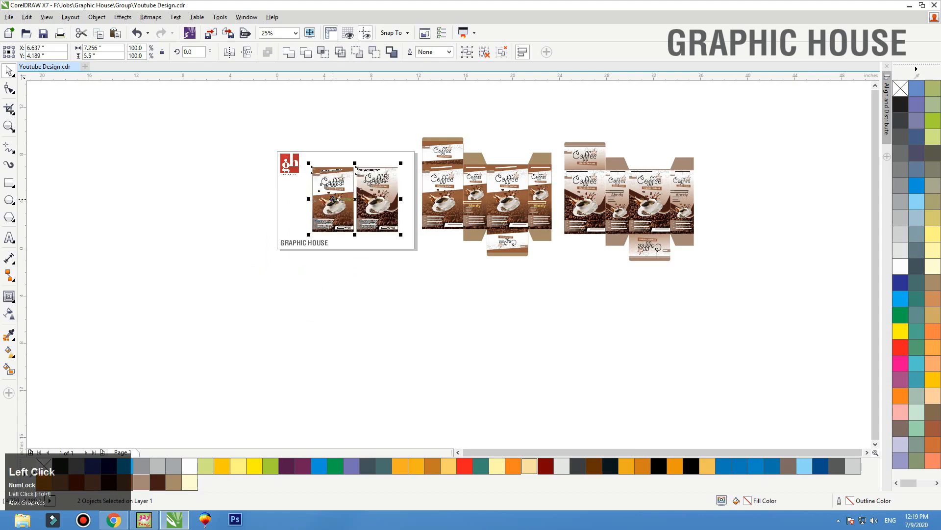
{"action": "key", "text": "shift+F2"}
{"action": "left_click", "coordinate": [179, 225]}
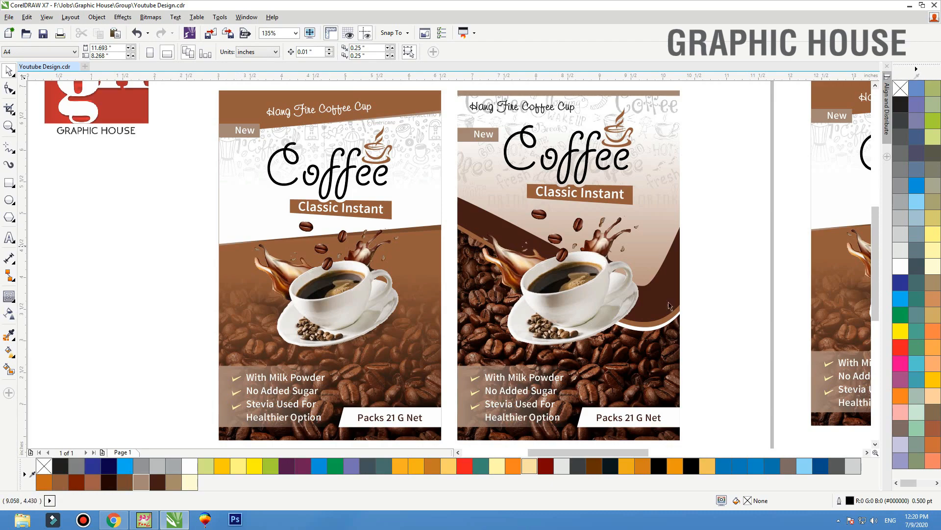
{"action": "key", "text": "F4"}
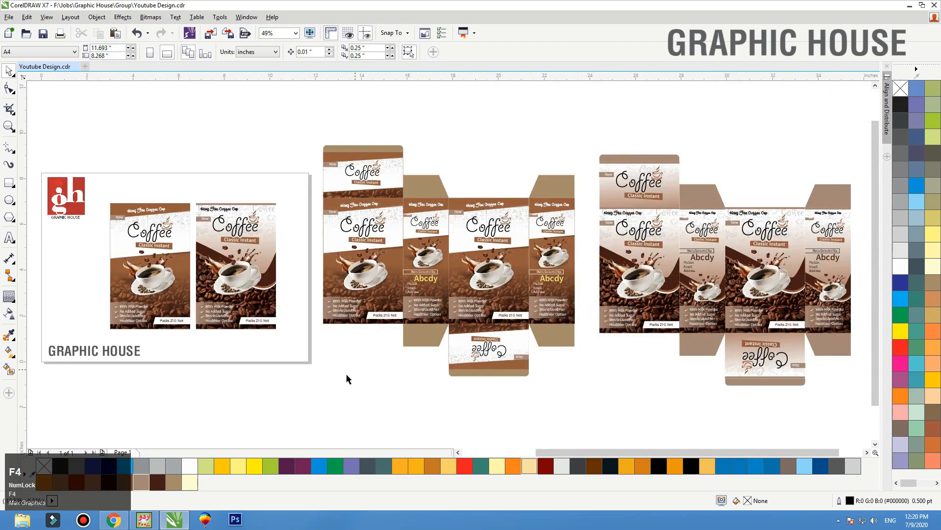